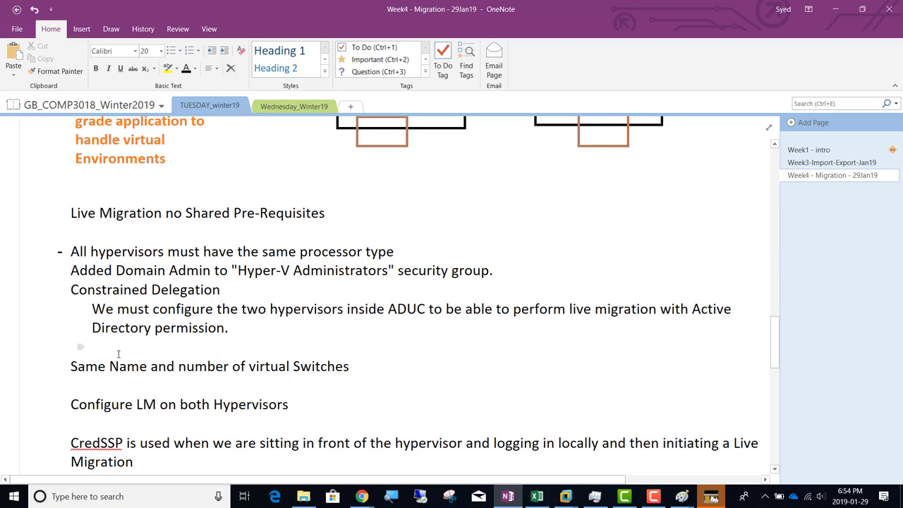
click(420, 496)
click(653, 498)
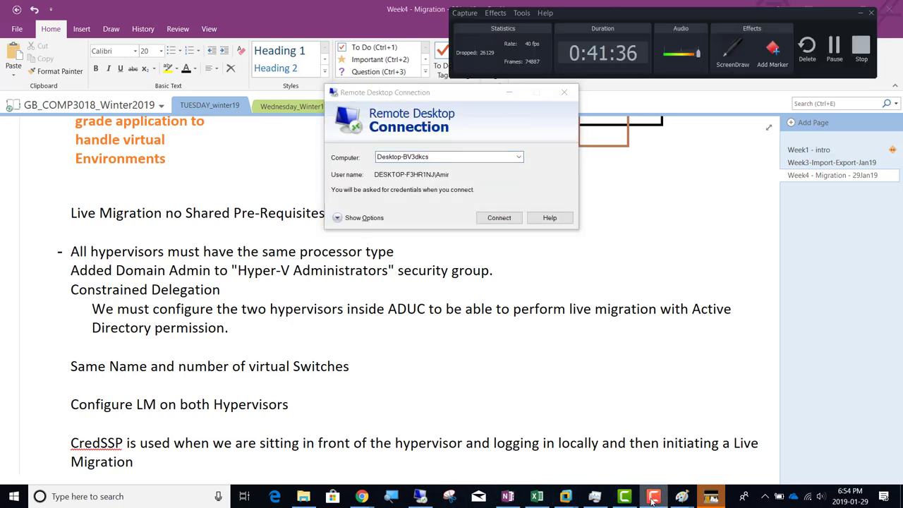
click(652, 498)
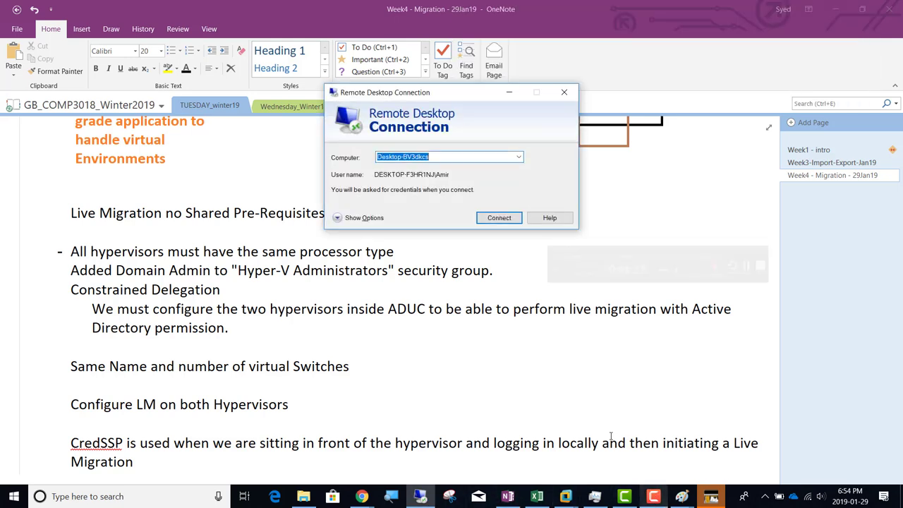
click(565, 92)
Switch to the first COMP3108a virtual machine in VMware Workstation and sign in to the domain administrator account with its password
click(565, 496)
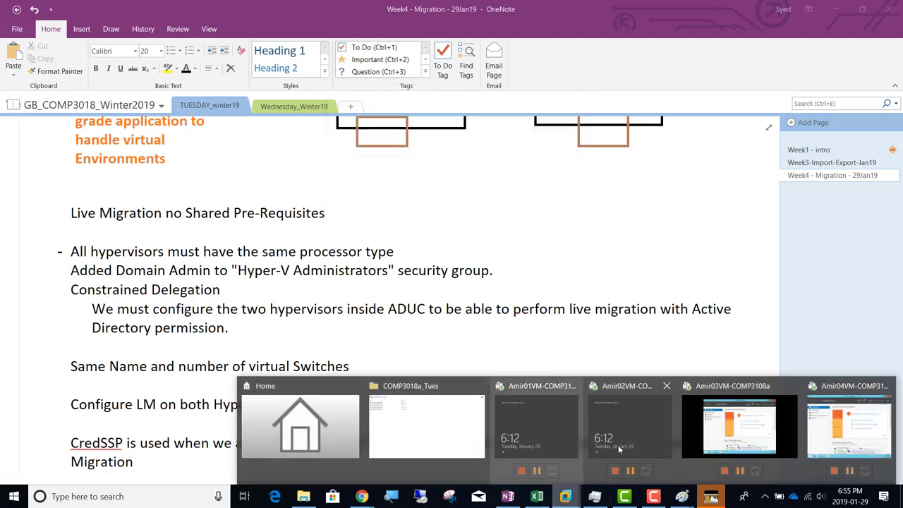
click(525, 419)
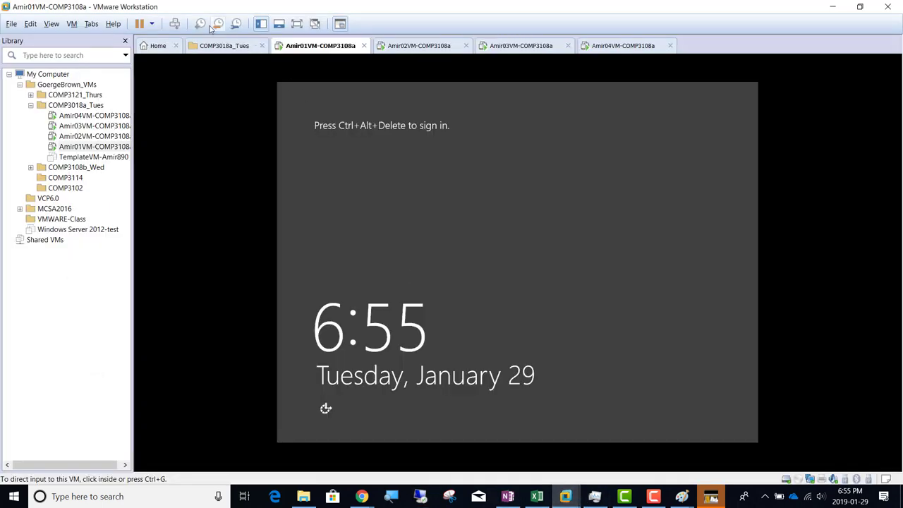
click(174, 23)
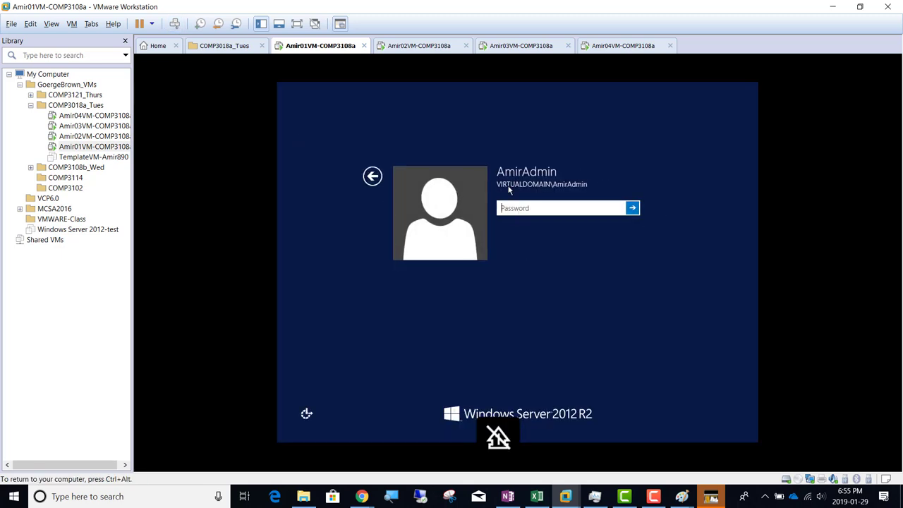
text(******)
key(Return)
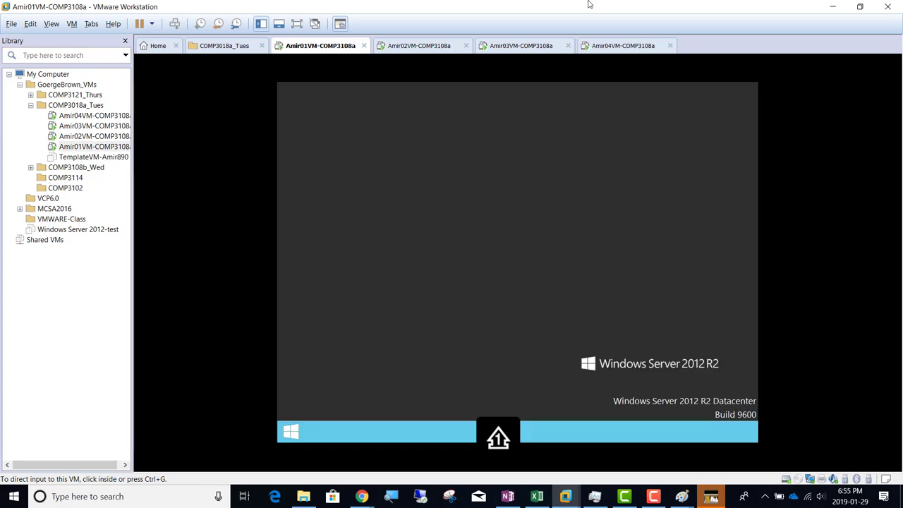
Open Active Directory Users and Computers from Server Manager
key(super+plus)
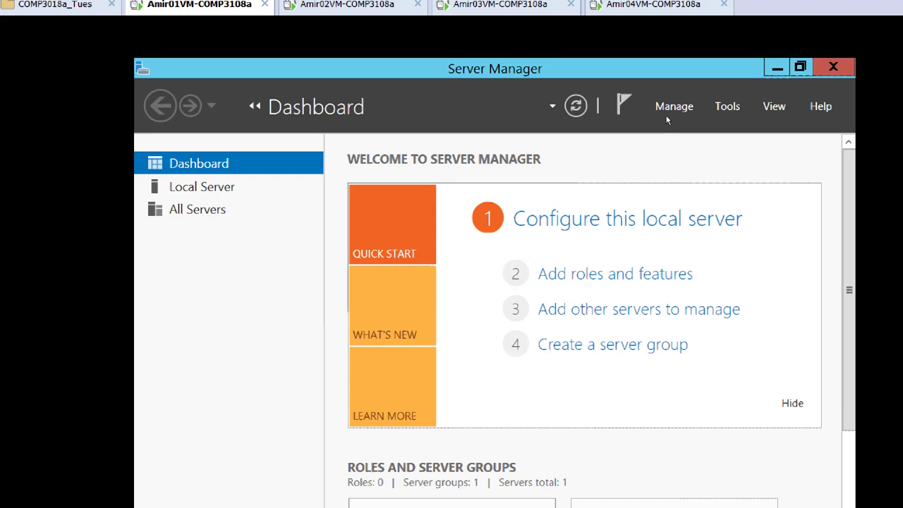
click(727, 105)
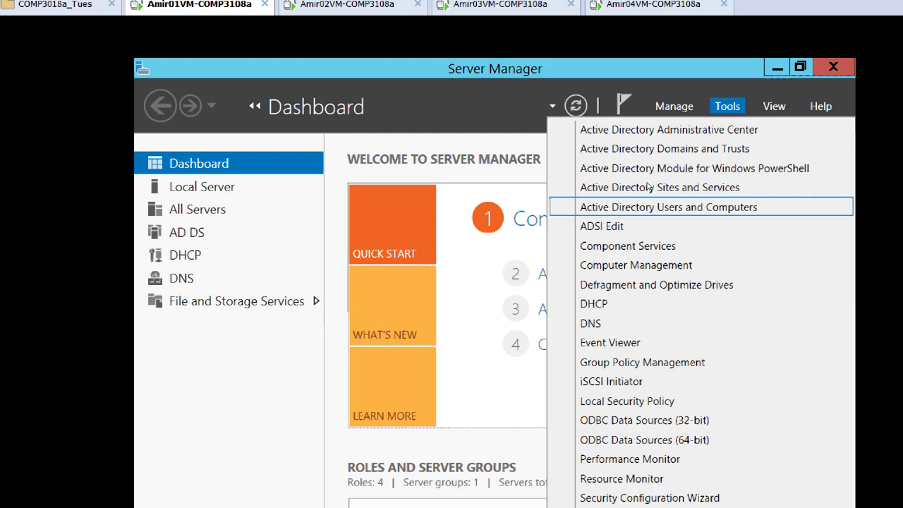
click(647, 186)
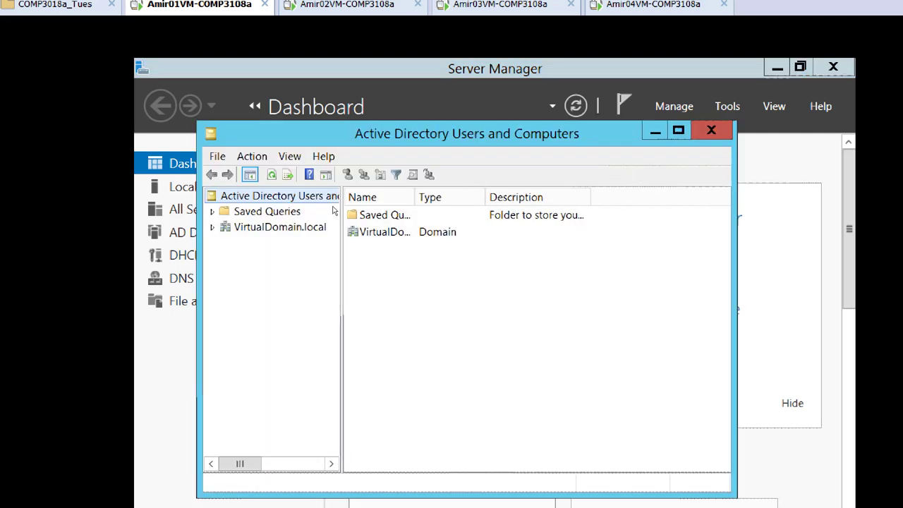
Expand the VirtualDomain.local domain and look through the Users container with the Name column widened to show full names
key(Down)
key(Down)
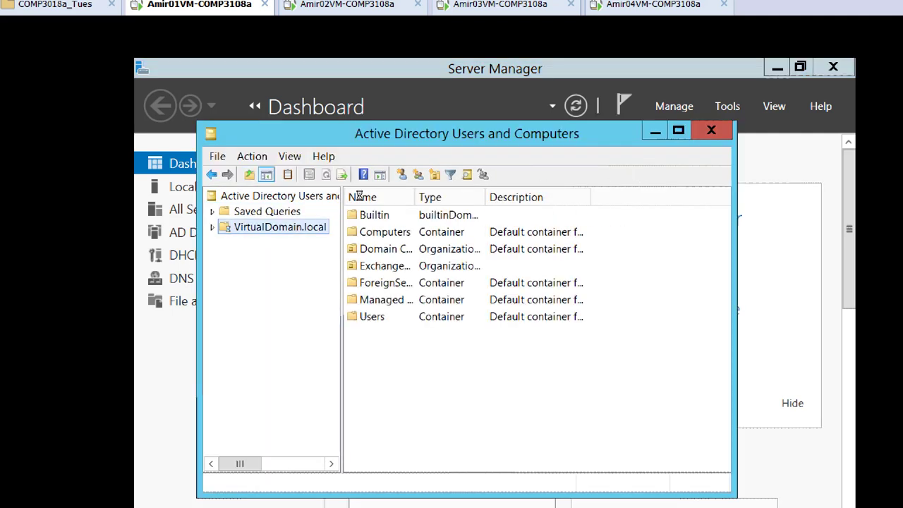
key(Right)
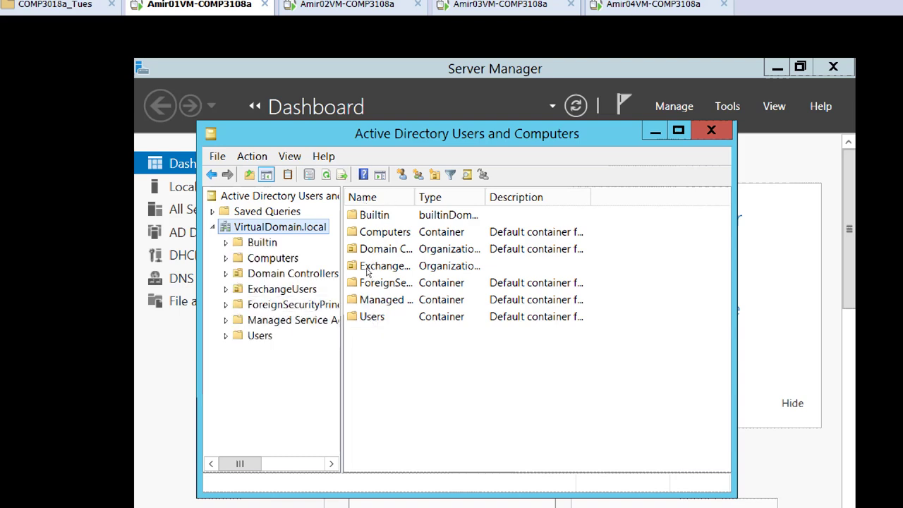
key(End)
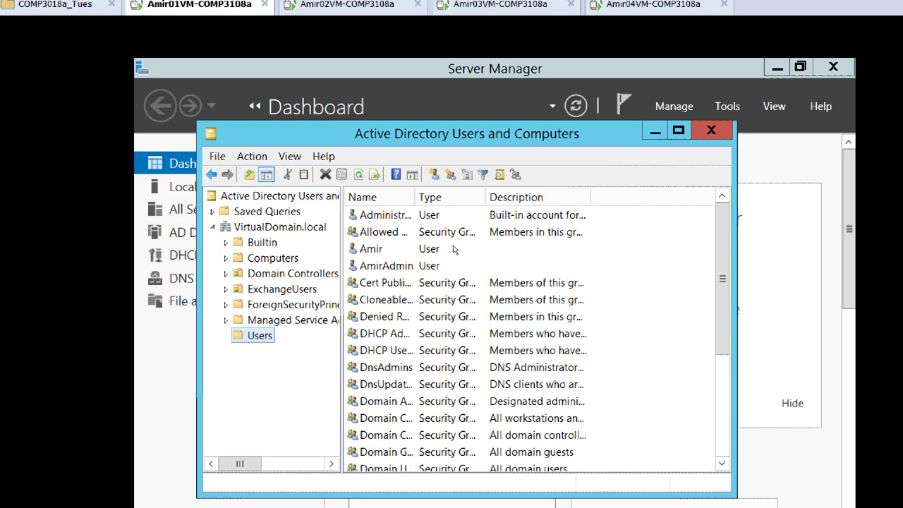
key(Tab)
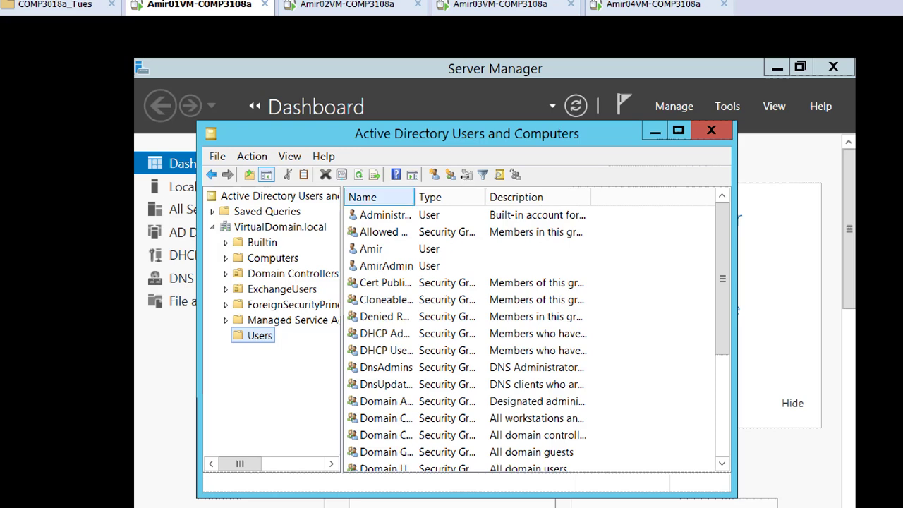
double_click(414, 197)
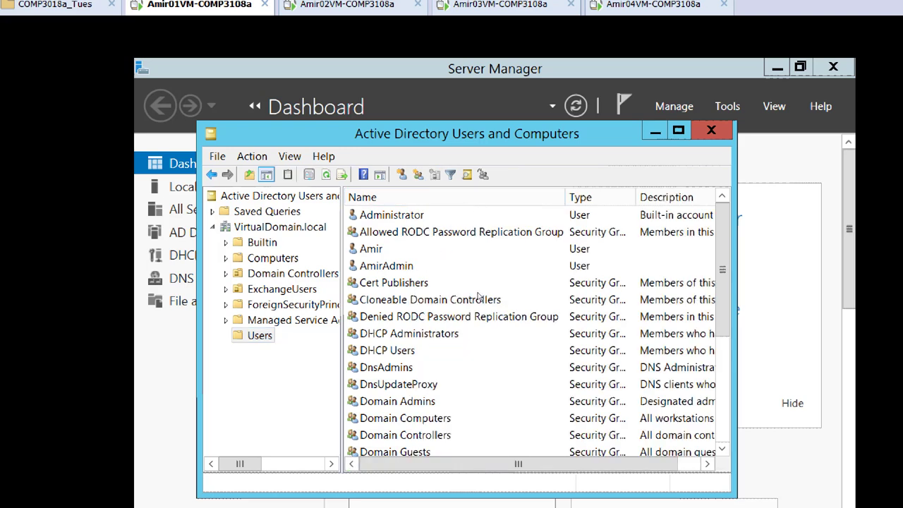
scroll(478, 297, down, 4)
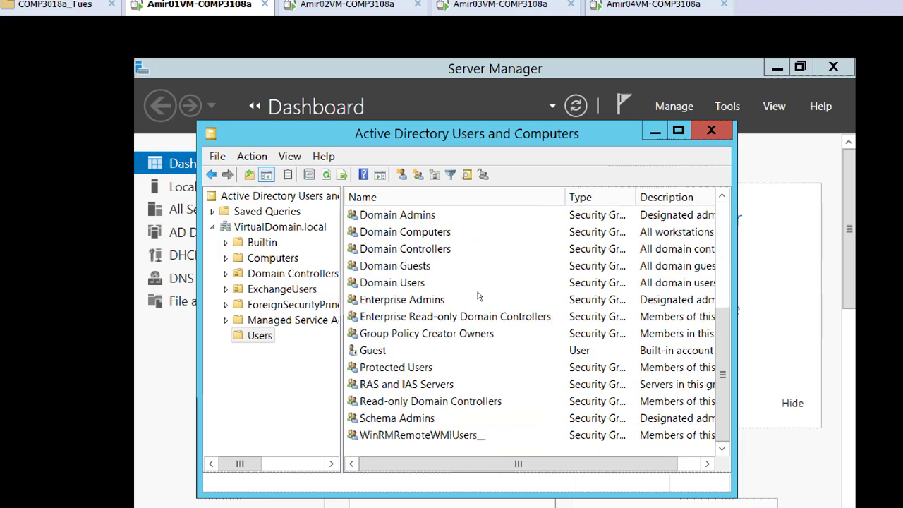
scroll(477, 297, up, 4)
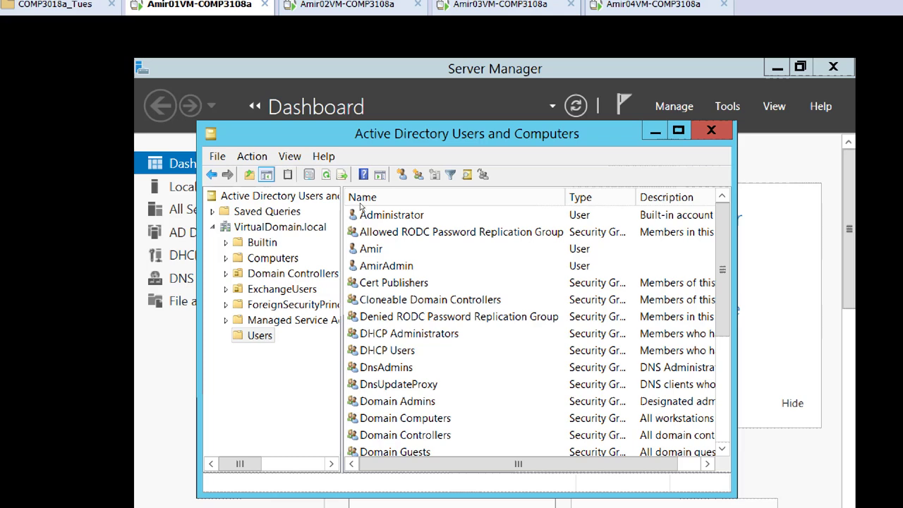
Show the Builtin container, select the Hyper-V Administrators group and widen the Name column to fit the group names
key(b)
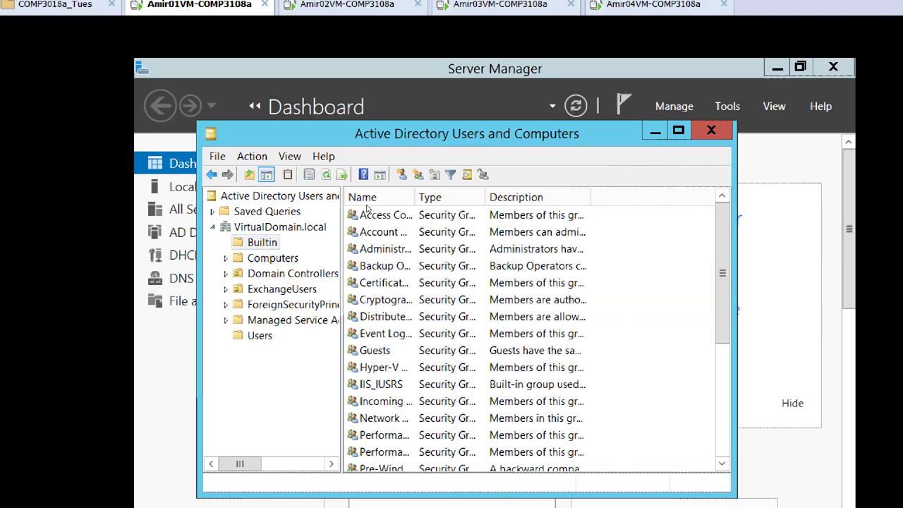
click(384, 367)
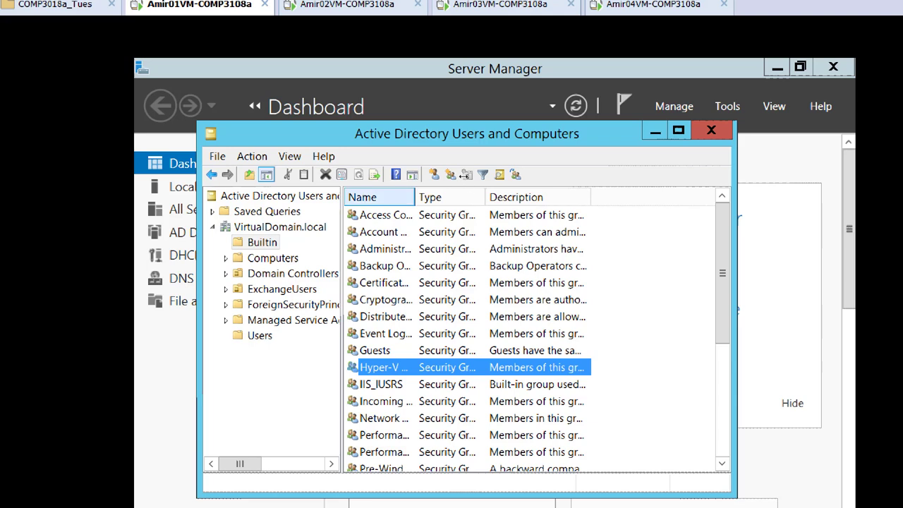
key(F5)
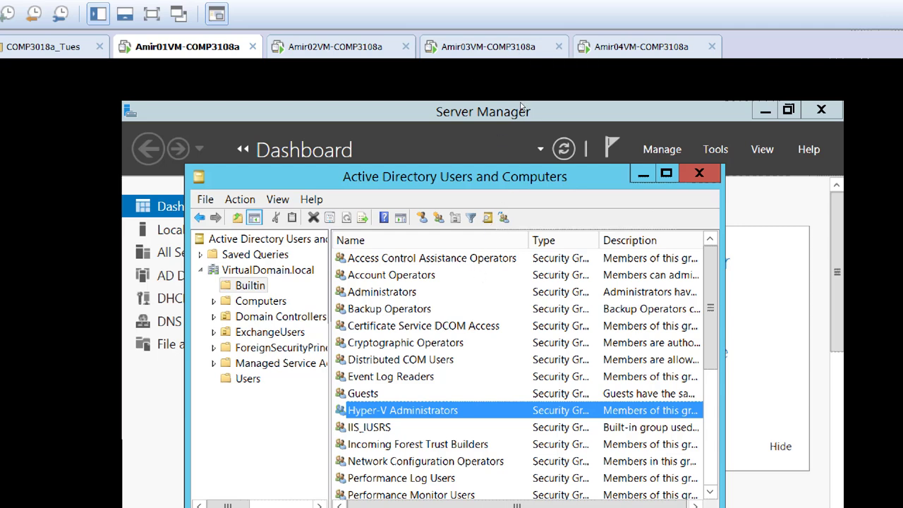
click(524, 54)
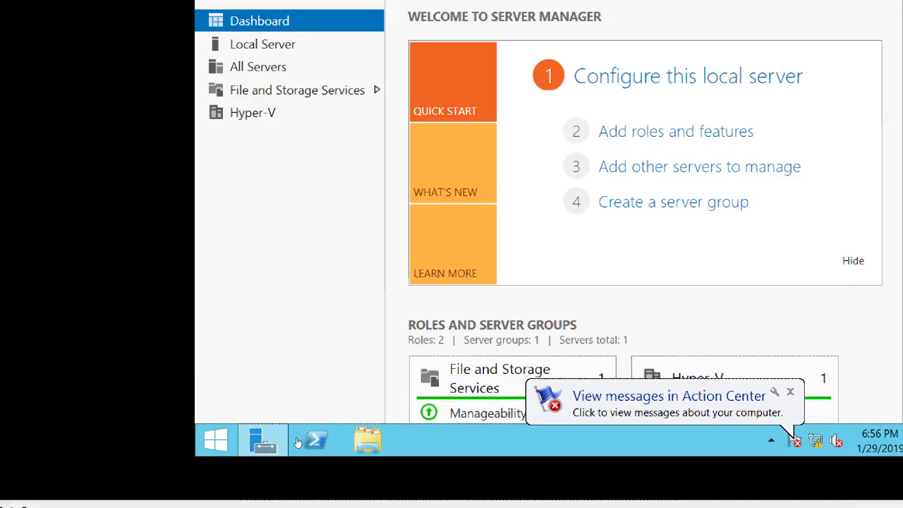
click(215, 441)
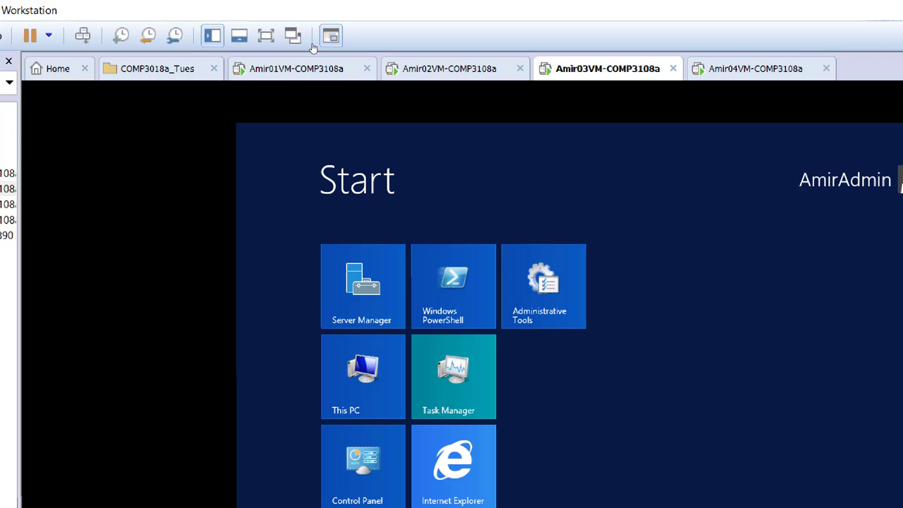
click(319, 67)
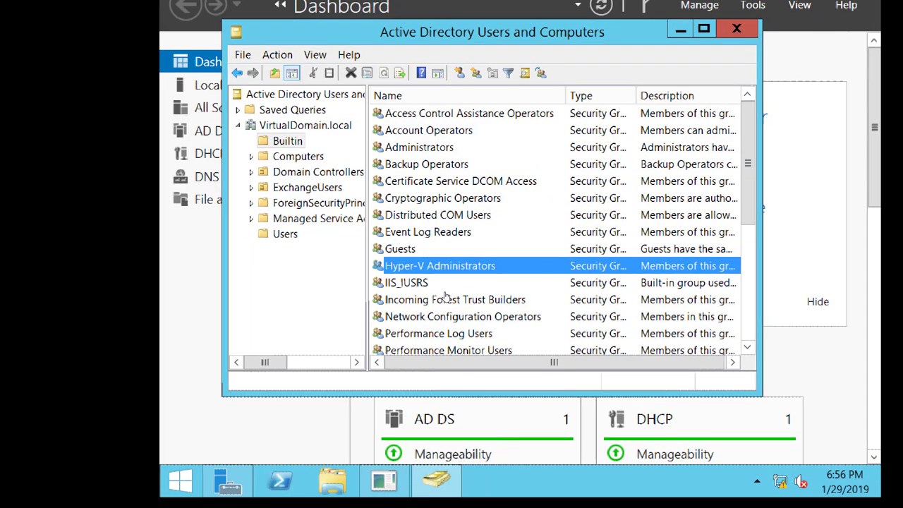
Add the domain administrator account as a member of the Hyper-V Administrators group, checking its name and applying the change
key(Return)
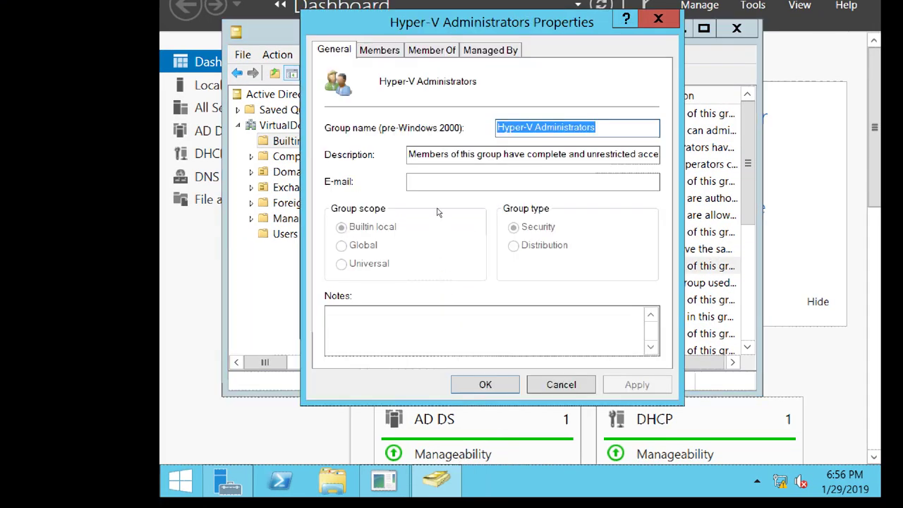
key(ctrl+Tab)
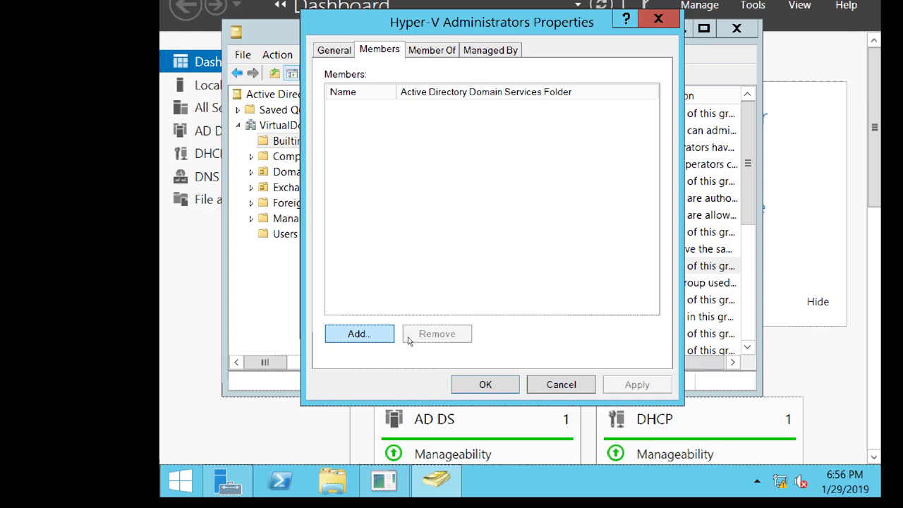
key(Return)
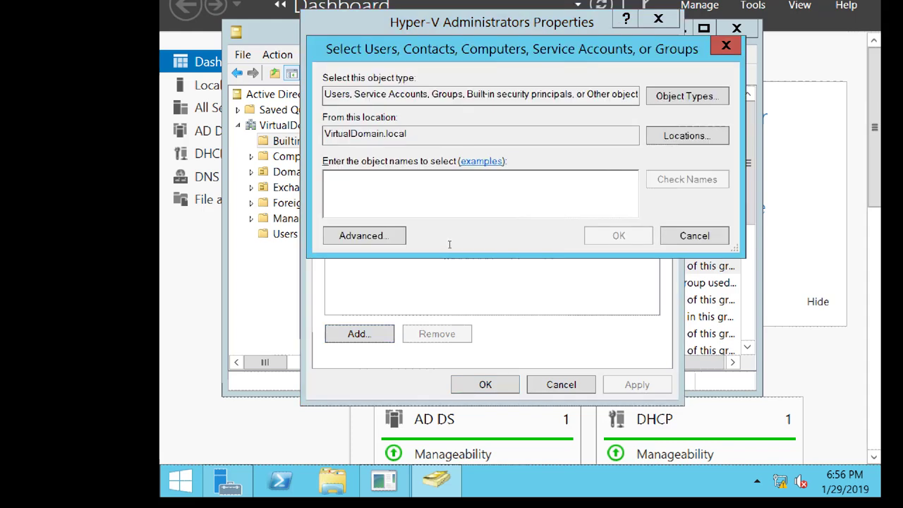
text(amiradm)
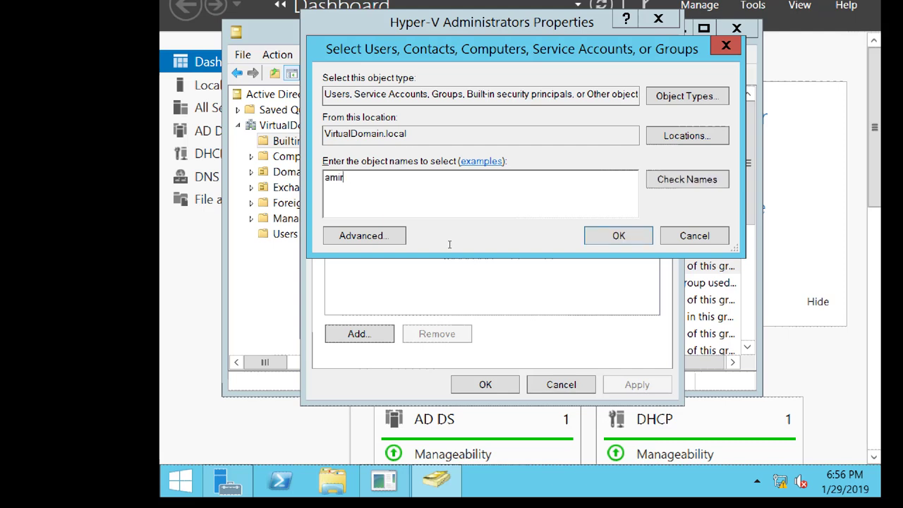
text(in)
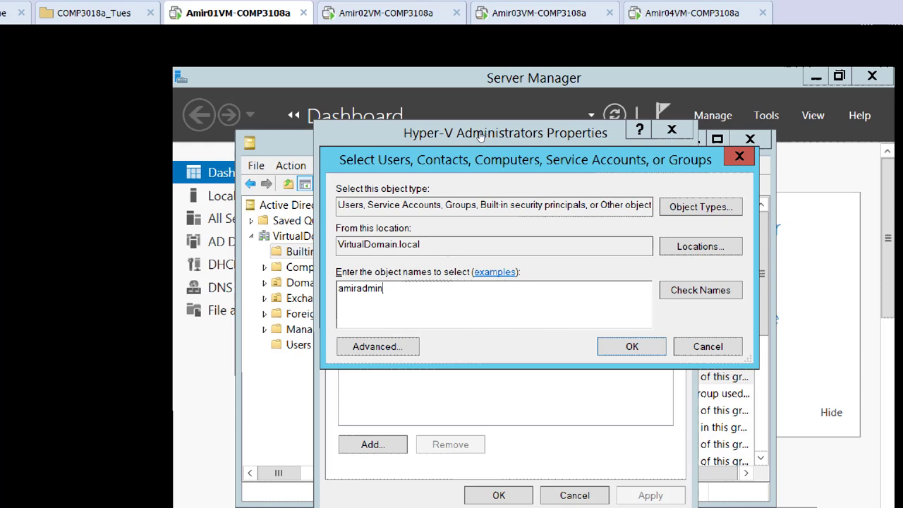
drag(468, 161, 498, 216)
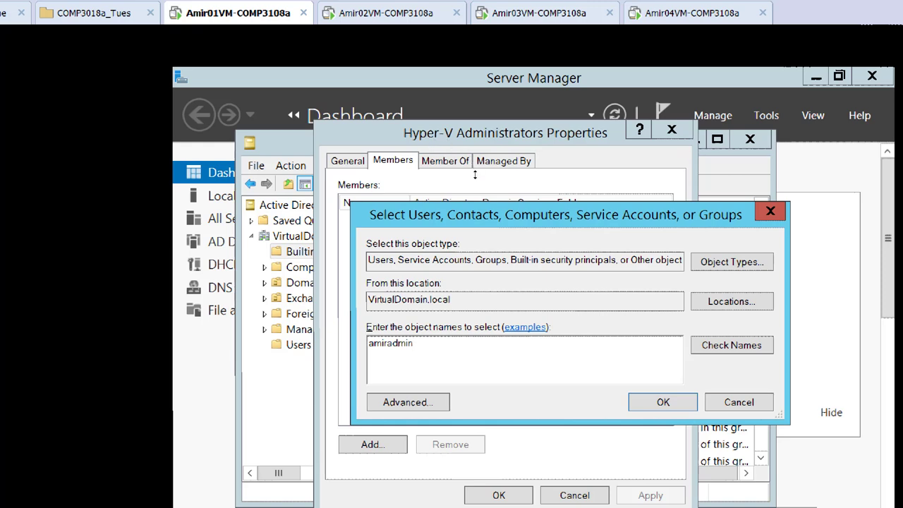
drag(477, 215, 558, 142)
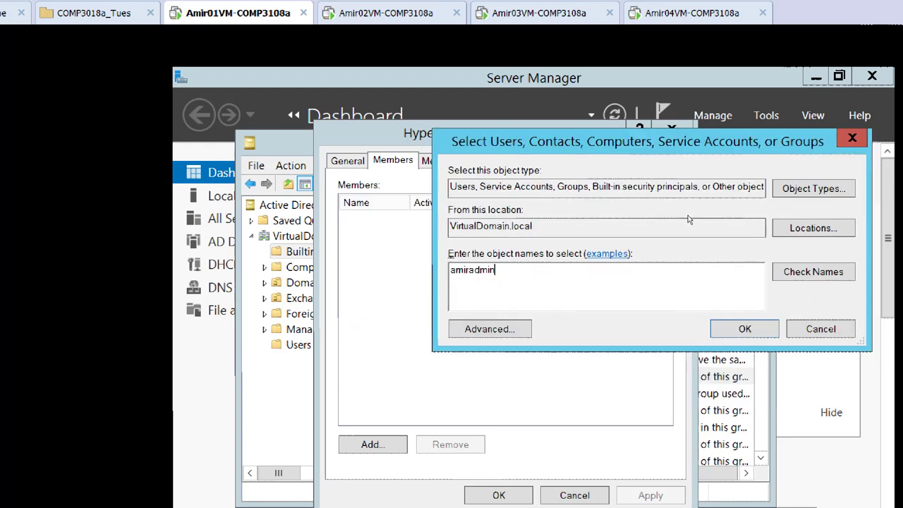
key(alt+k)
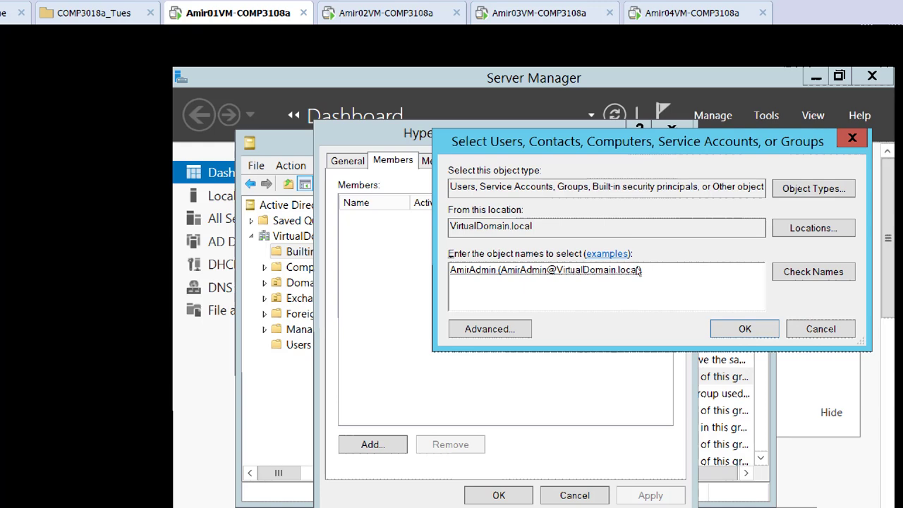
key(Return)
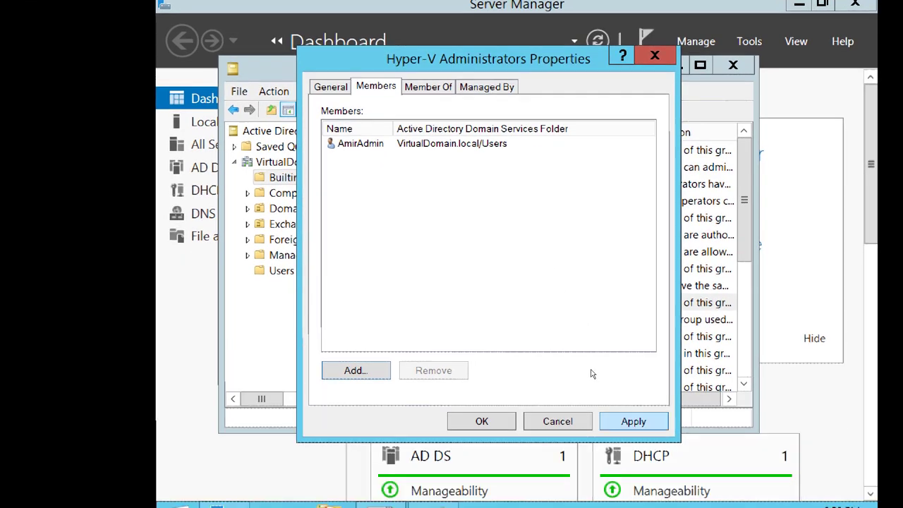
key(alt+a)
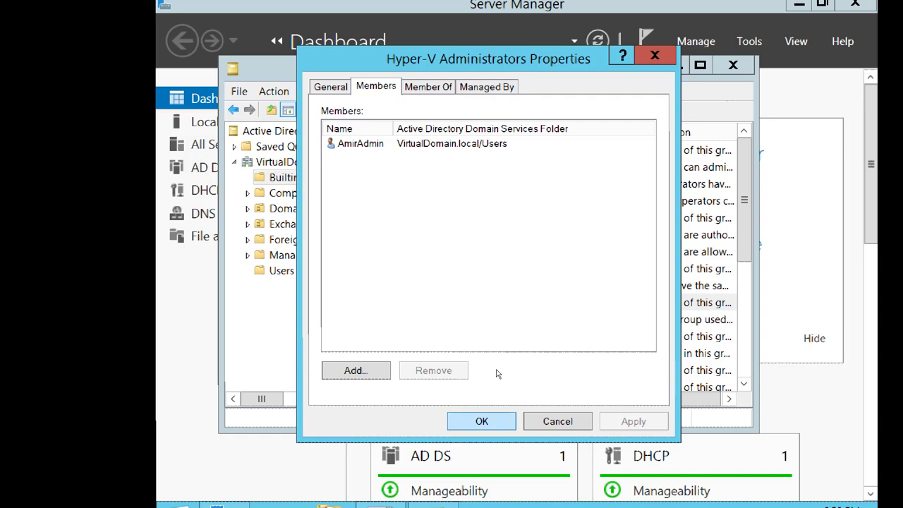
key(Return)
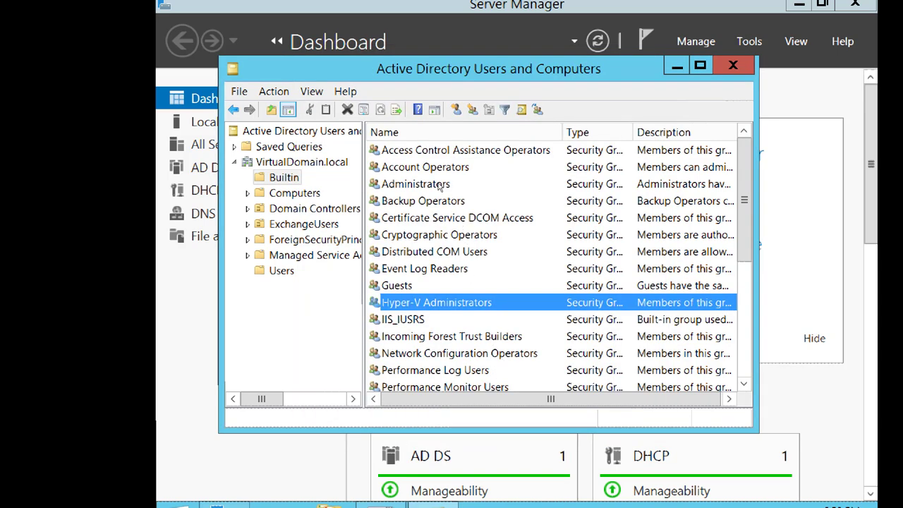
Return to the VirtualDomain.local domain root and refresh its list of containers
key(BackSpace)
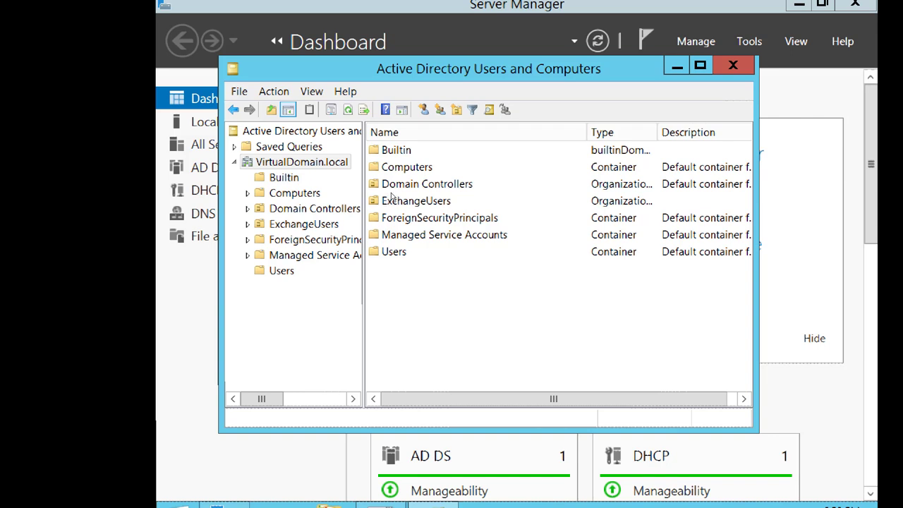
key(F5)
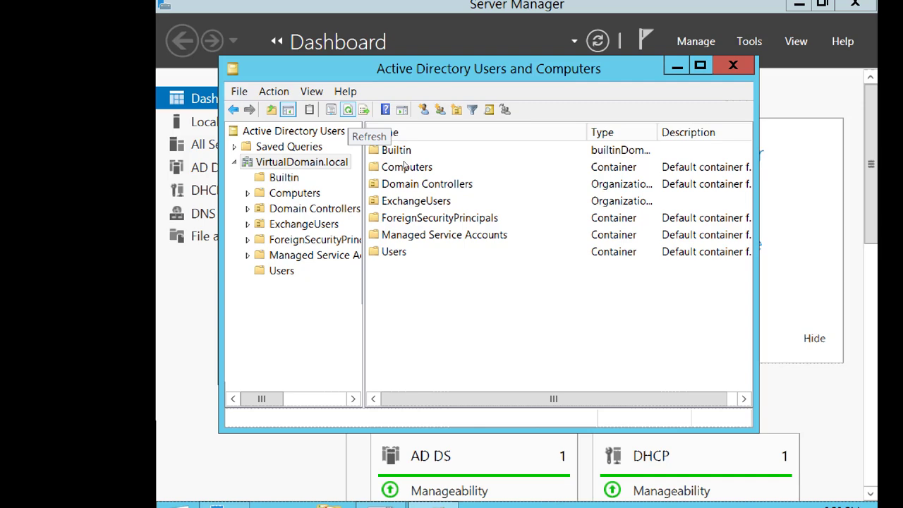
key(F5)
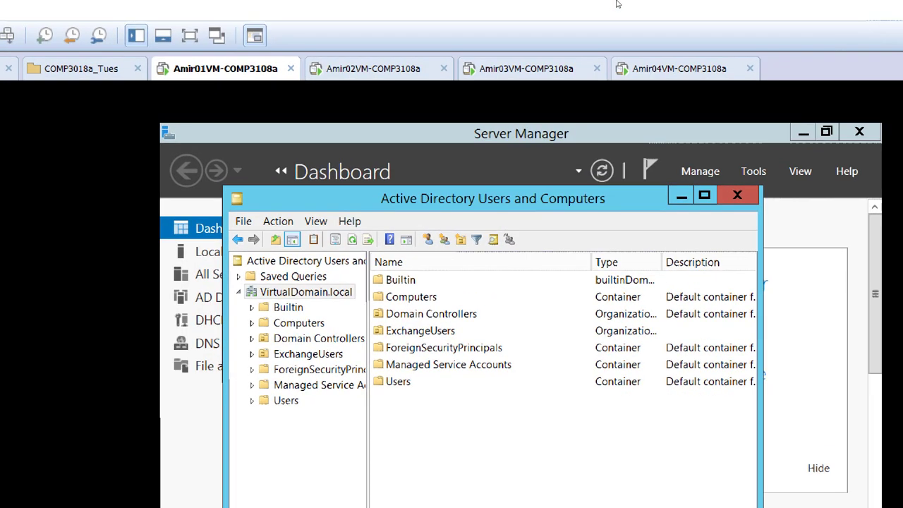
Switch to the live migration prerequisites notes and select the "Constrained Delegation" line for review
key(alt+Tab)
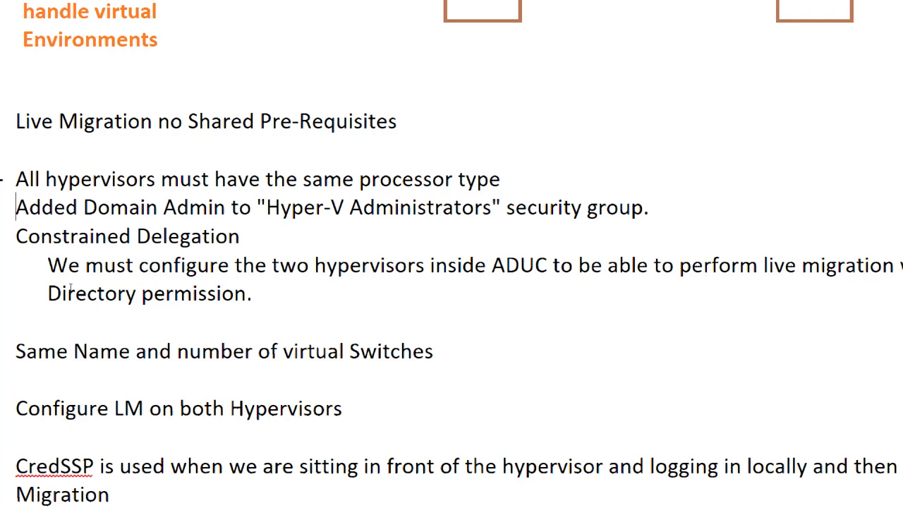
key(shift+Right)
key(shift+Right)
key(shift+Right)
key(shift+Right)
key(shift+Right)
key(shift+Right)
key(shift+Right)
key(shift+Right)
key(shift+Right)
key(shift+Right)
key(shift+Right)
key(shift+Right)
key(shift+Right)
key(shift+Right)
key(shift+Right)
key(shift+Right)
key(shift+Right)
key(shift+Right)
key(shift+Right)
key(shift+Right)
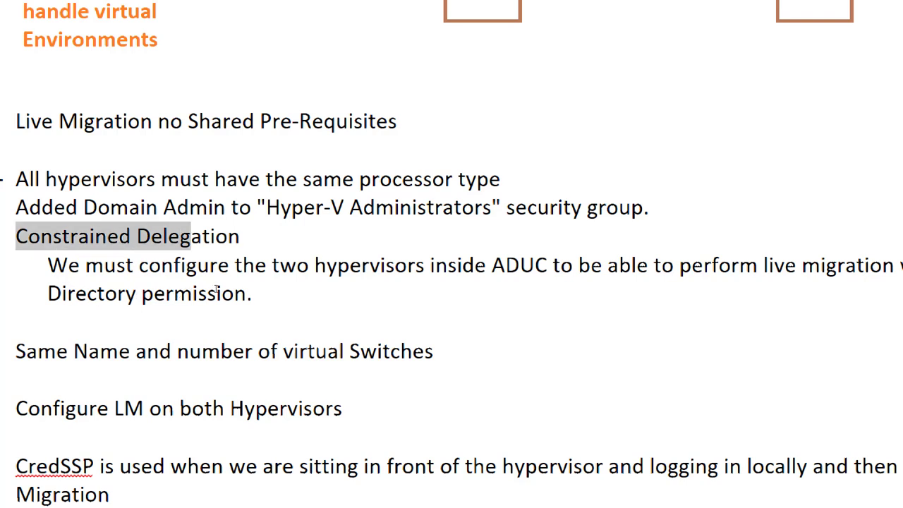
key(shift+Right)
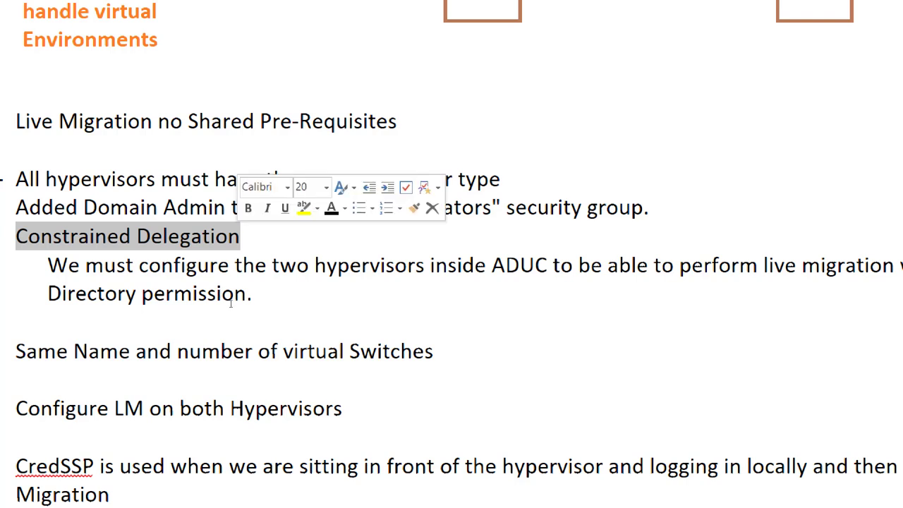
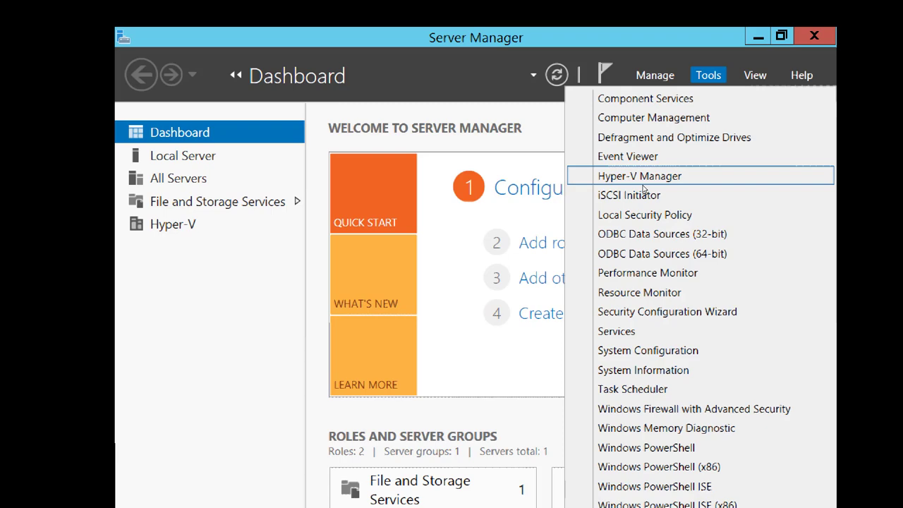
Open Hyper-V Manager on the third server and bring up the Hyper-V Settings for AMIR03
click(643, 184)
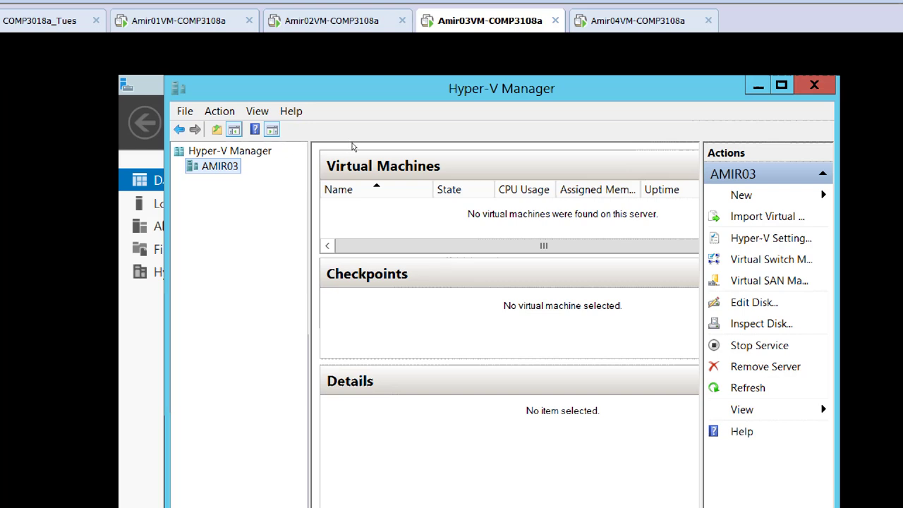
key(shift+F10)
key(Down)
key(Down)
key(Down)
key(Down)
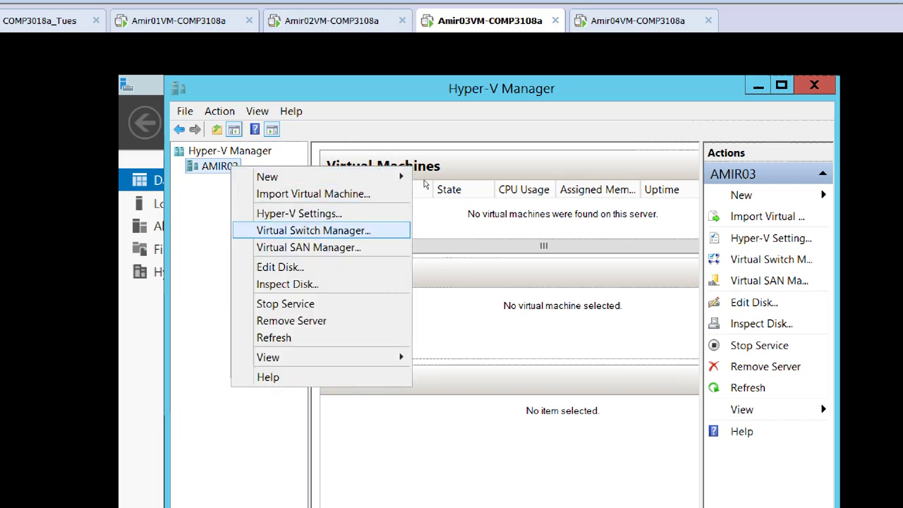
key(Up)
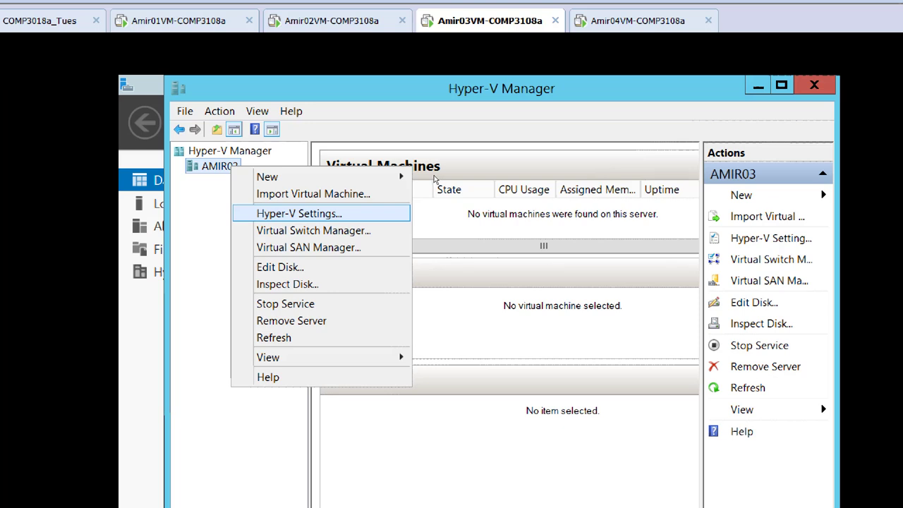
key(Return)
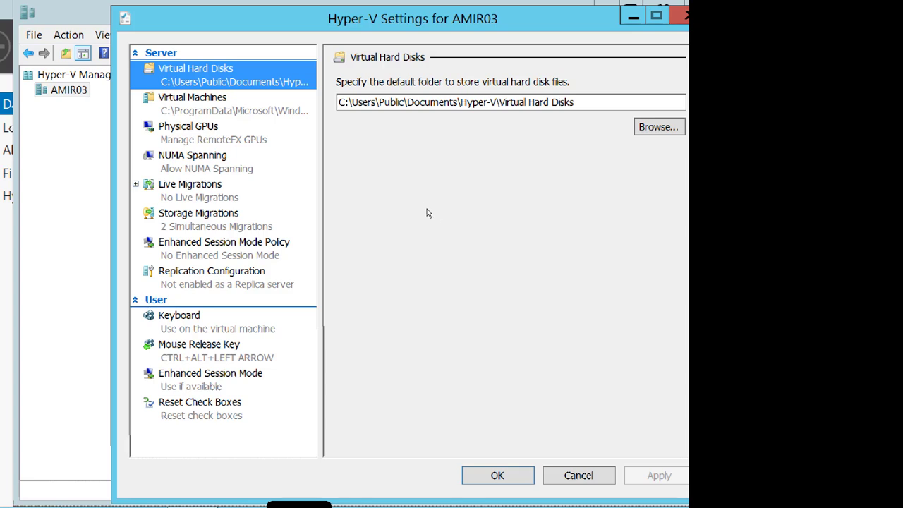
Enable incoming and outgoing live migrations in the Live Migrations settings of AMIR03, reviewing its Advanced Features options first
key(Down)
key(Down)
key(Down)
key(Down)
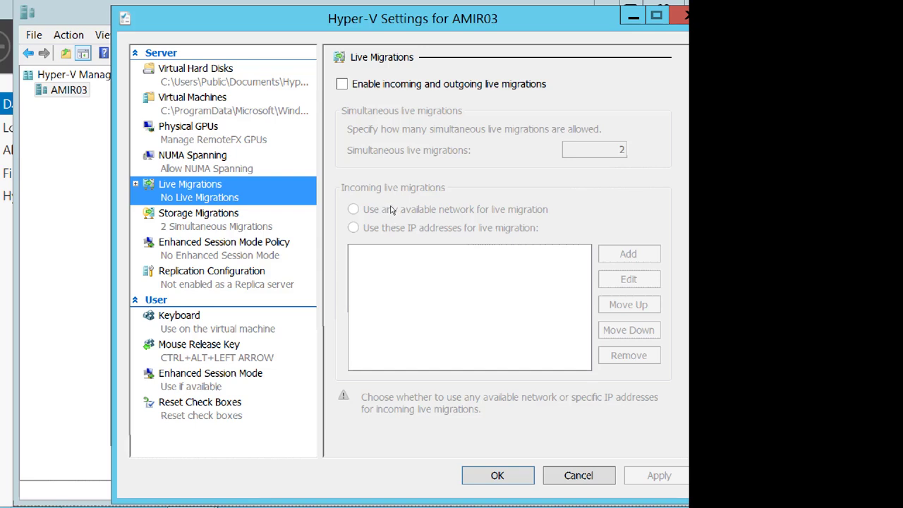
key(Right)
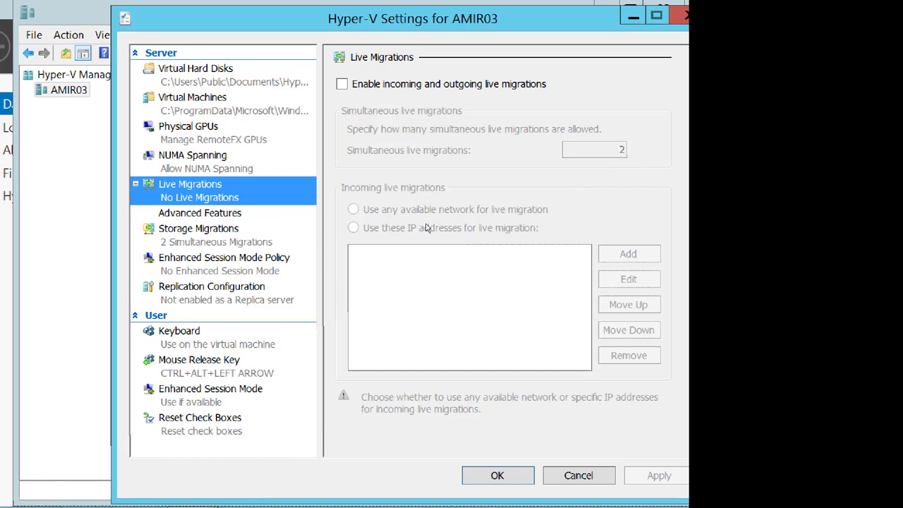
key(Down)
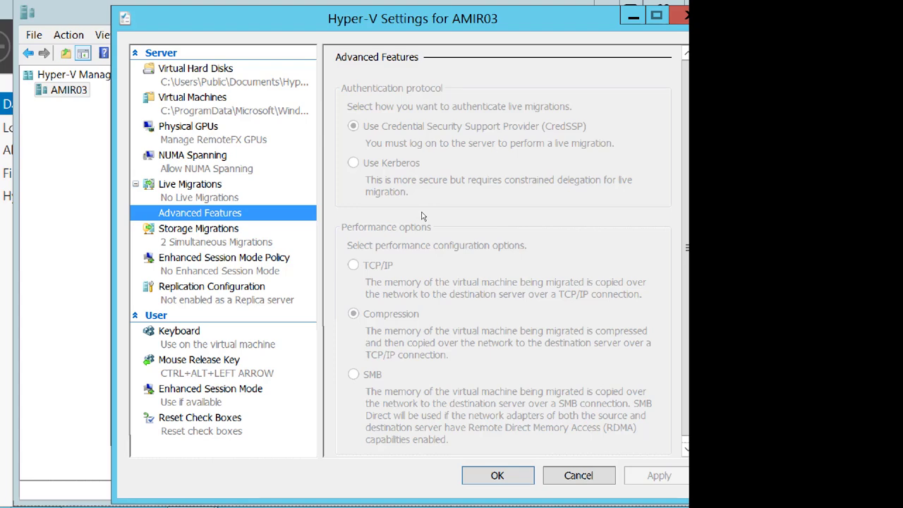
key(Up)
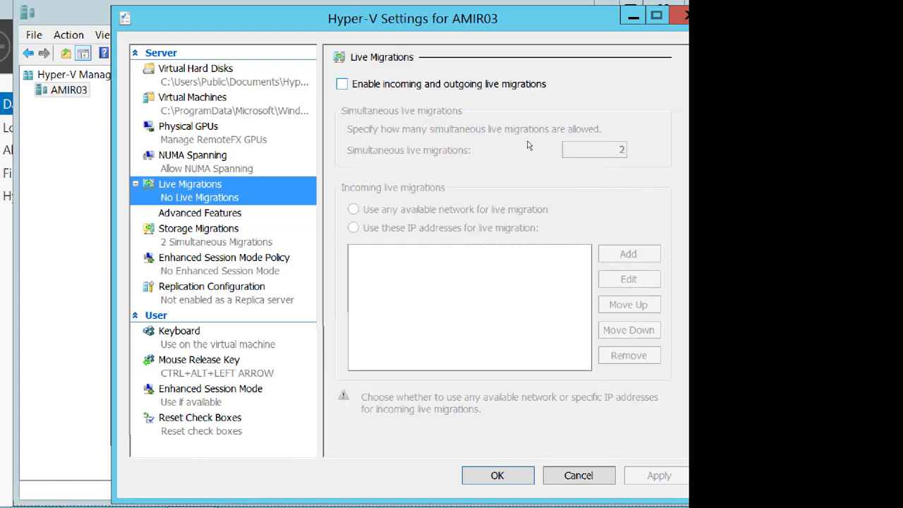
key(Tab)
key(space)
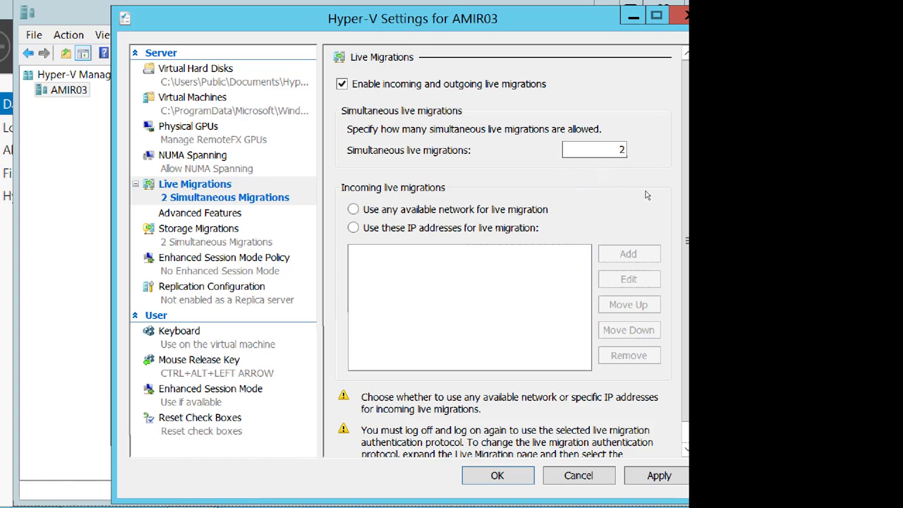
double_click(621, 149)
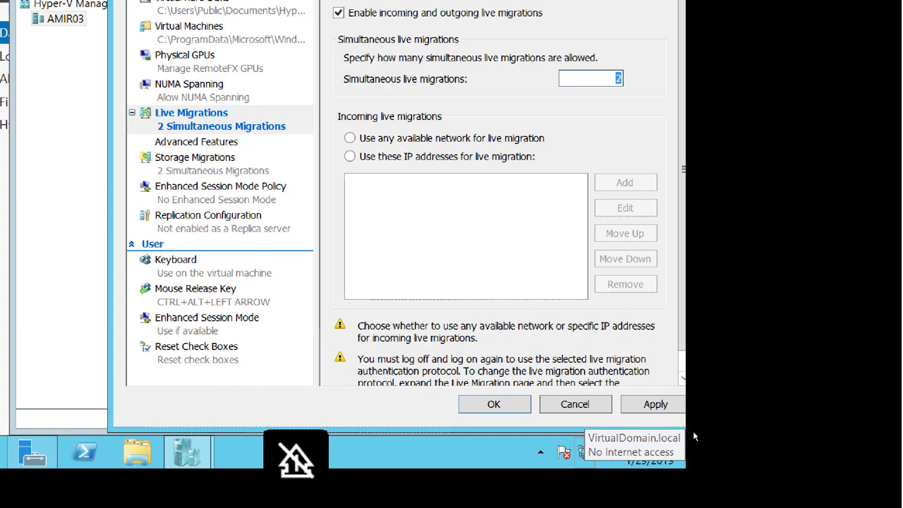
Restrict incoming live migrations to specific IP addresses and add the range 192.168.200.0/24
click(544, 242)
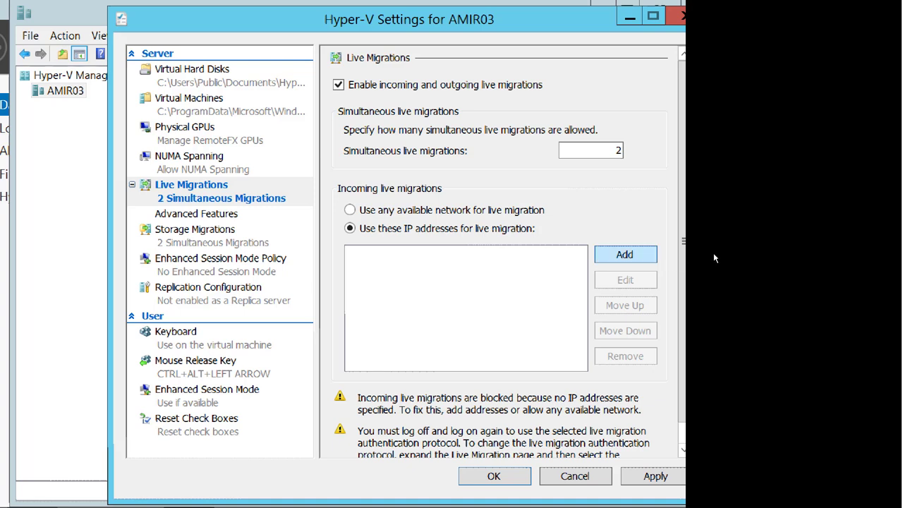
click(624, 255)
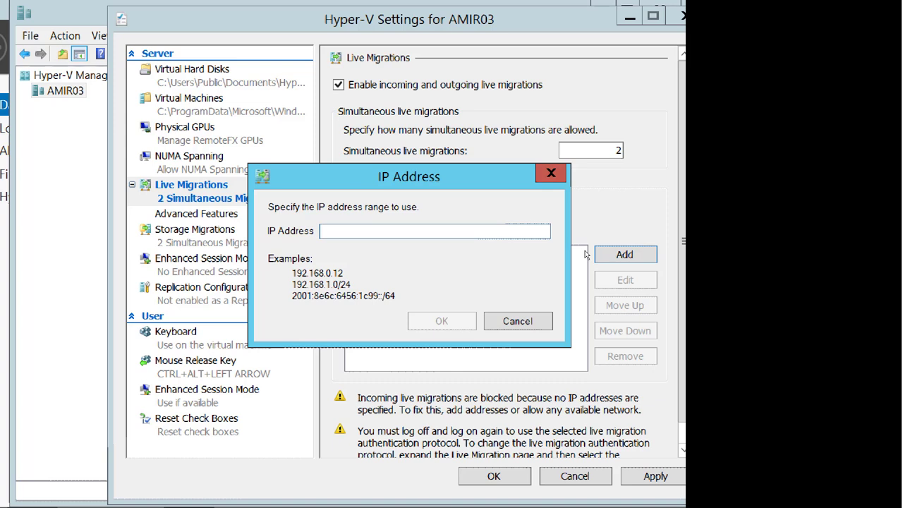
text(192.168)
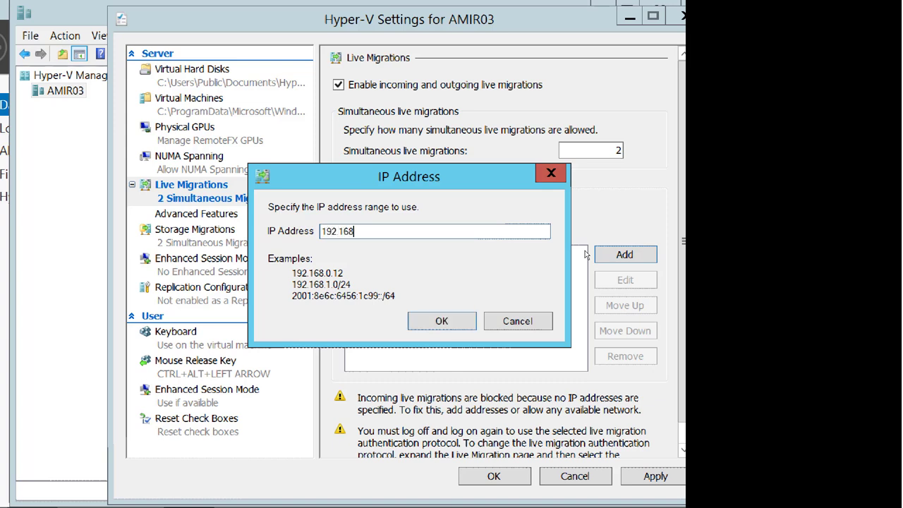
text(.200.0/24)
key(Return)
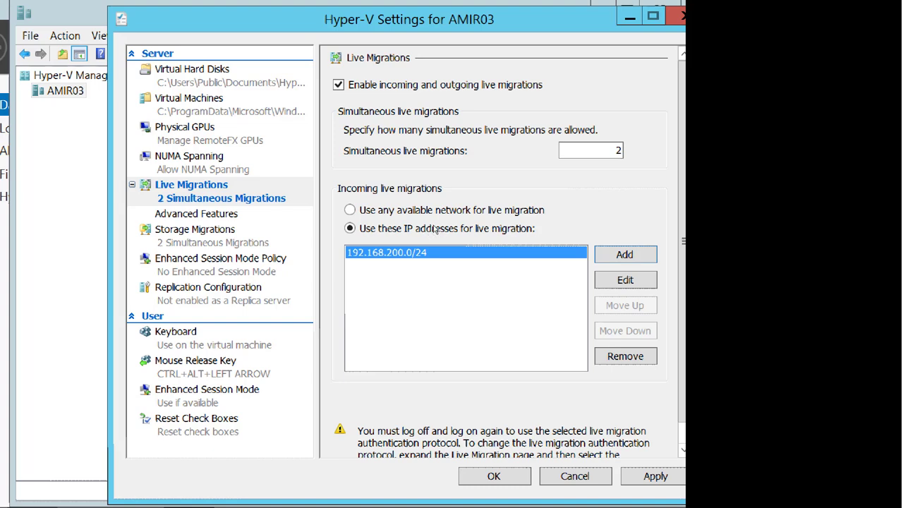
Set the live migration authentication protocol to Kerberos in Advanced Features, apply the change and close the settings
key(Down)
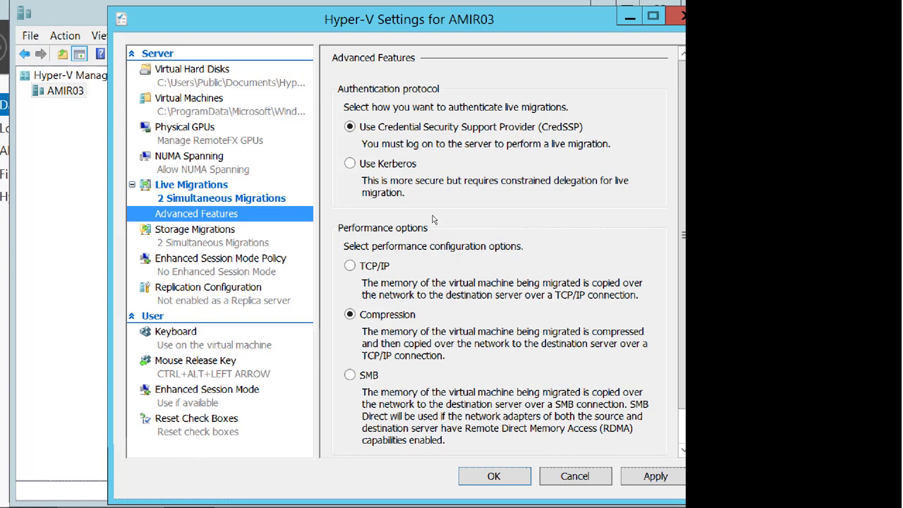
key(Up)
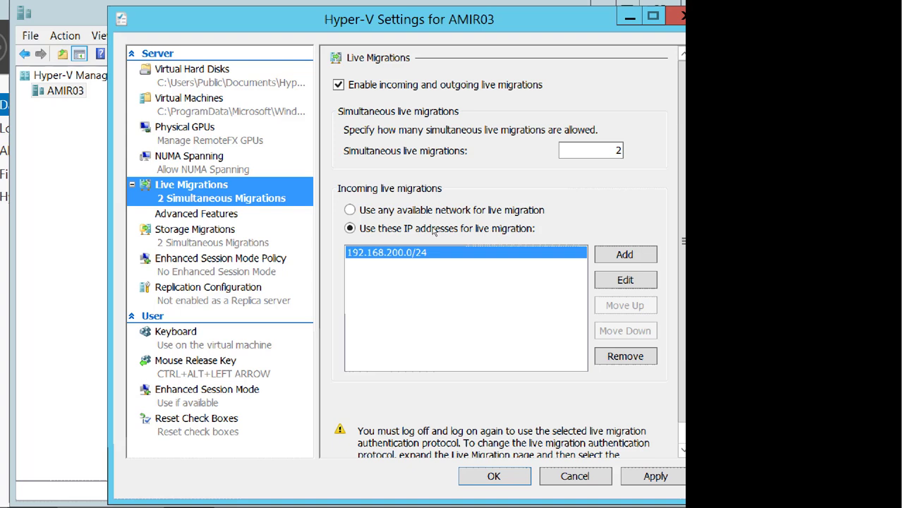
key(Down)
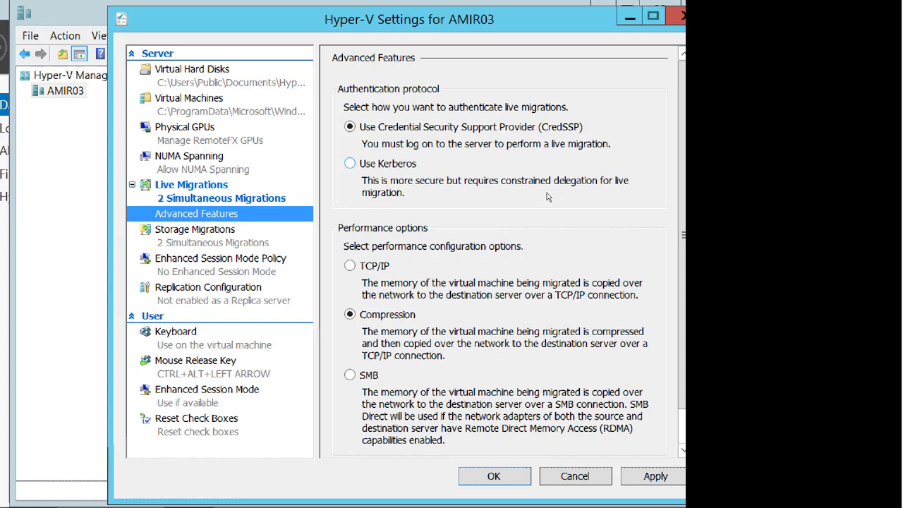
key(Tab)
key(Down)
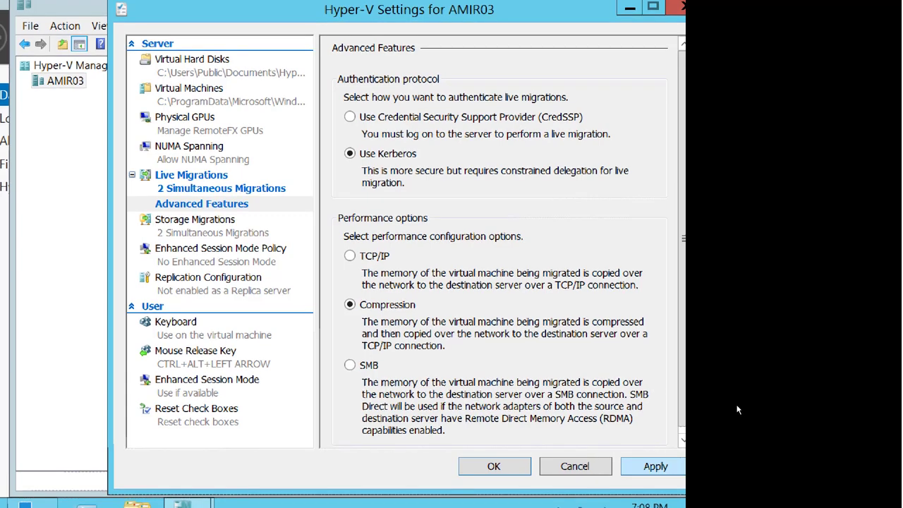
key(Return)
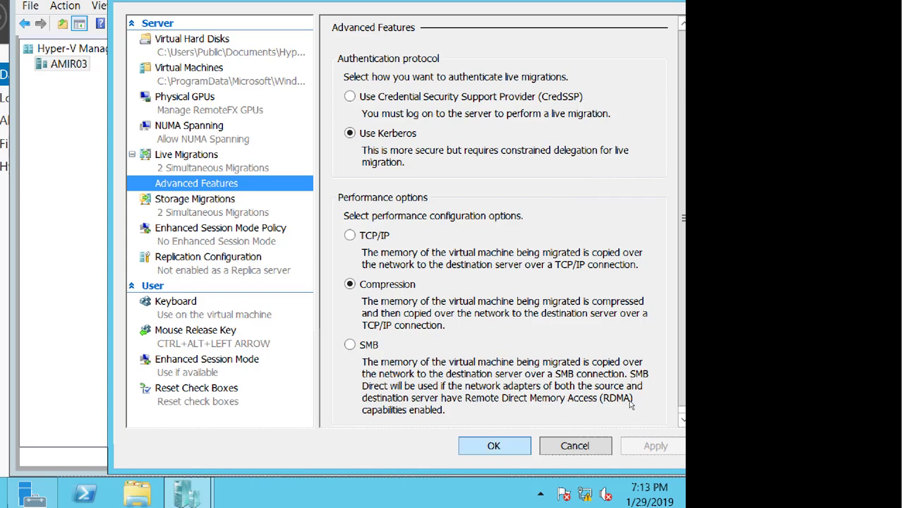
key(Return)
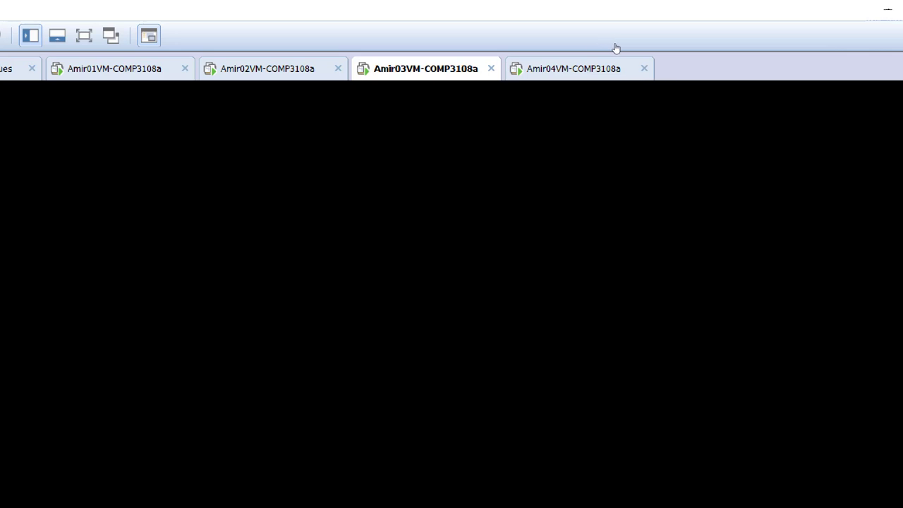
Switch to the Amir04VM-COMP3108a virtual machine, open Hyper-V Manager there and select the AMIR04 server
click(614, 59)
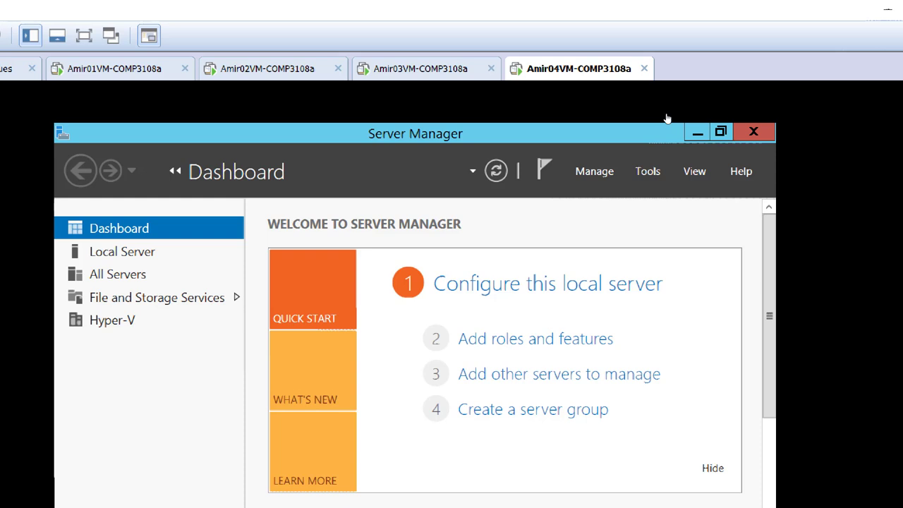
click(648, 171)
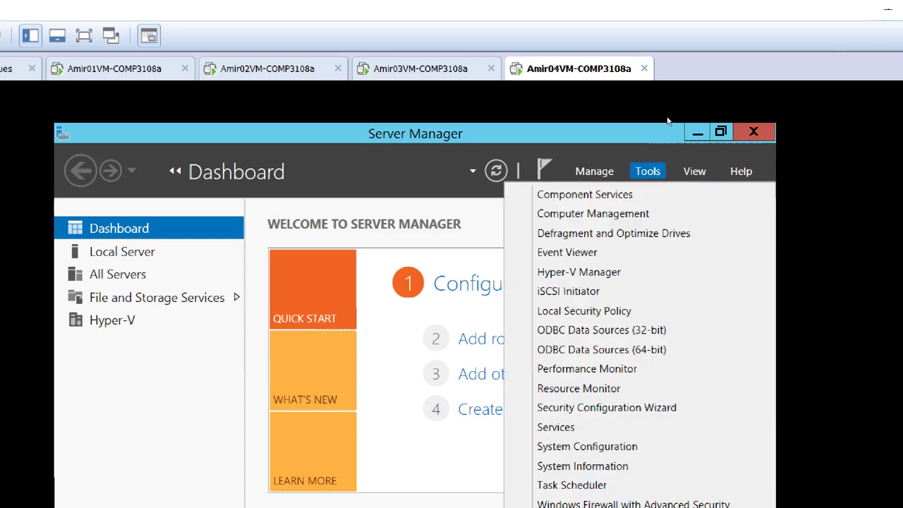
key(Down)
key(Down)
key(Down)
key(Down)
key(Down)
key(Return)
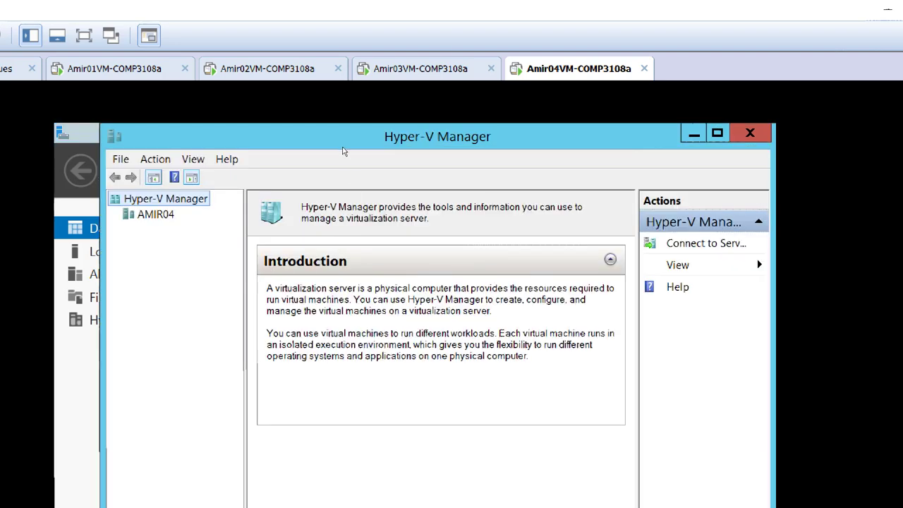
key(Down)
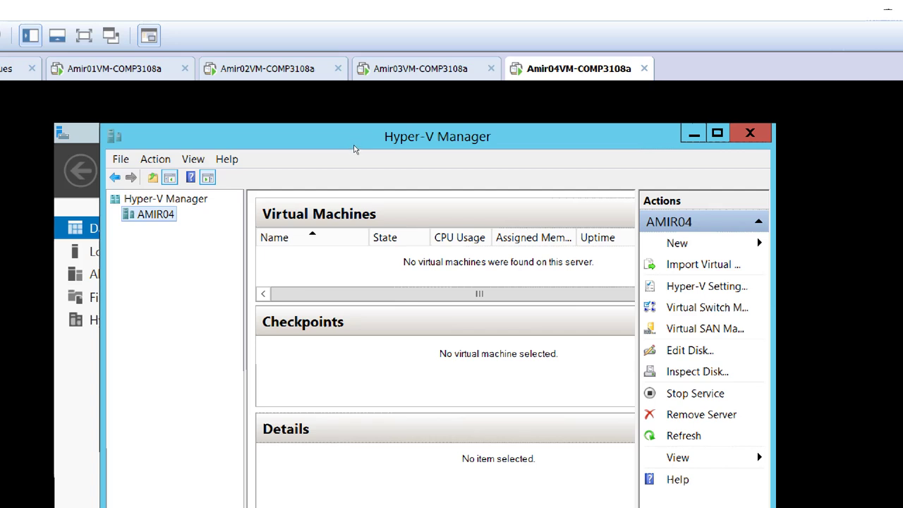
key(shift+F10)
key(Down)
key(Down)
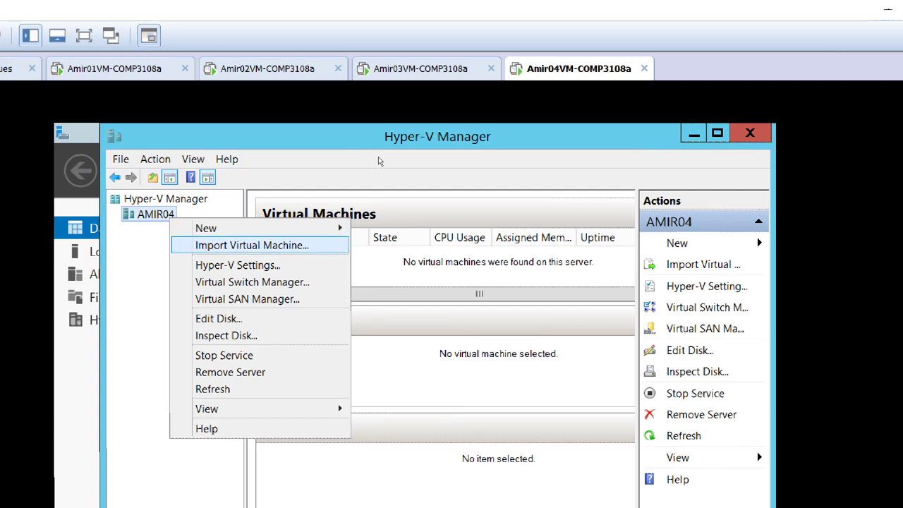
key(Up)
key(Right)
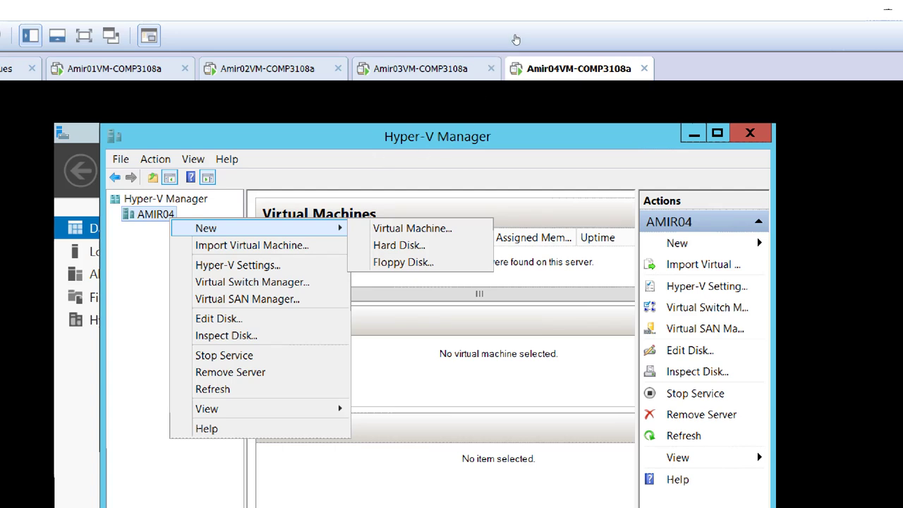
click(451, 68)
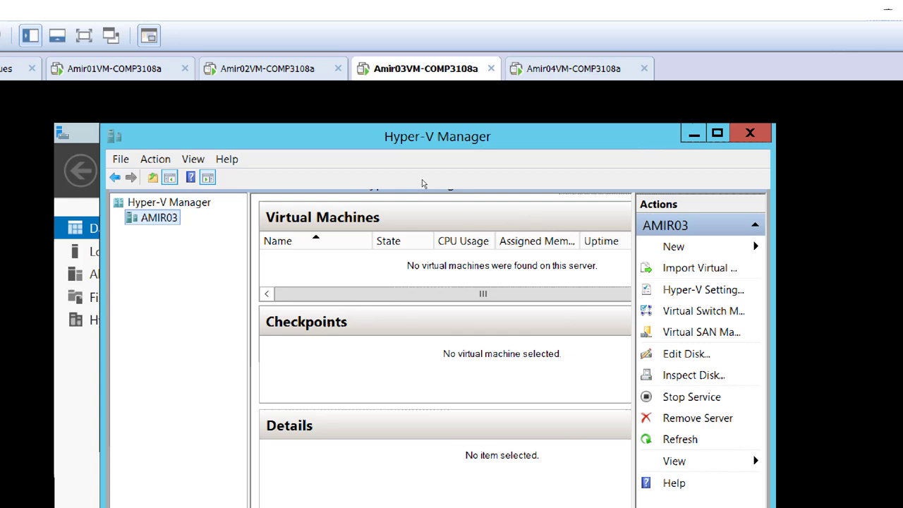
click(605, 54)
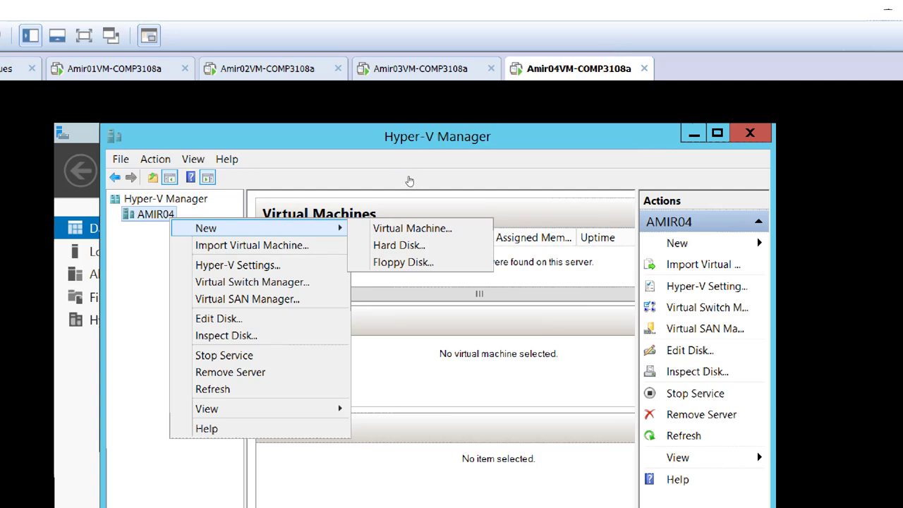
Open the Hyper-V settings of AMIR04 and enable incoming and outgoing live migrations
key(Down)
key(Down)
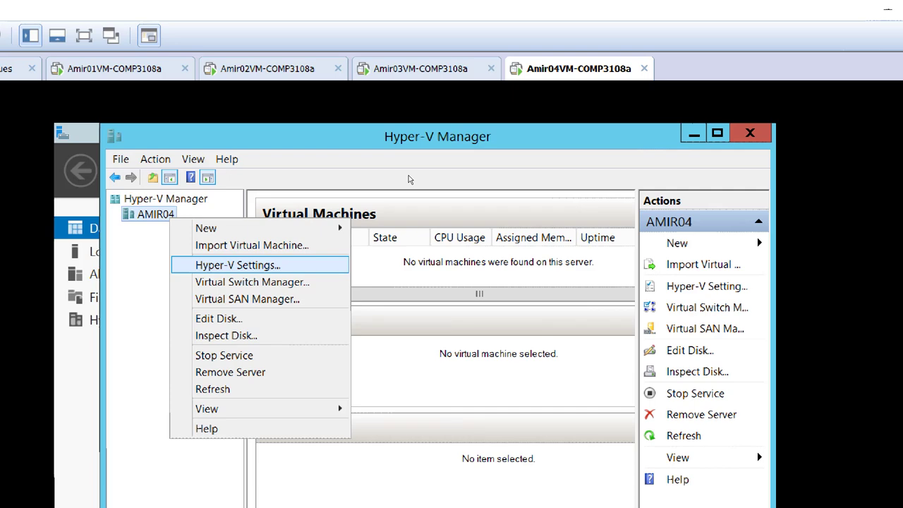
key(Return)
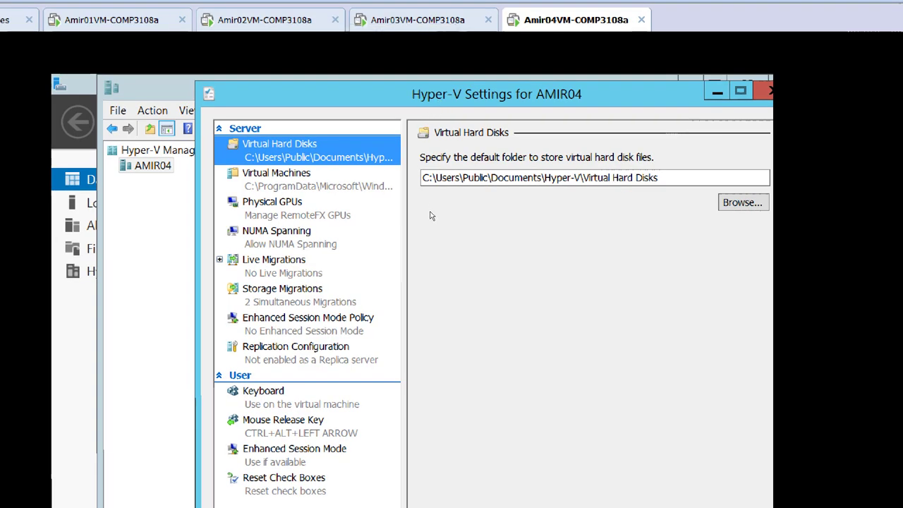
key(l)
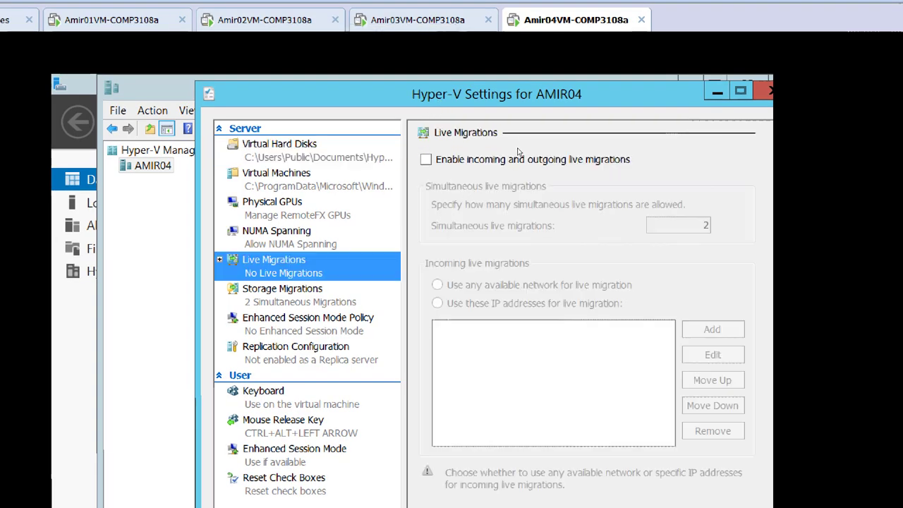
key(Tab)
key(space)
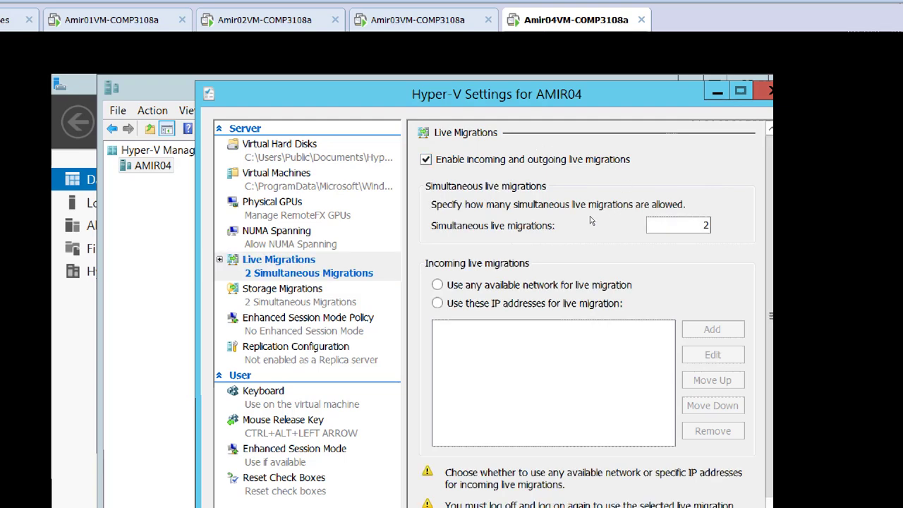
Restrict AMIR04's incoming live migrations to specific IP addresses and add the range 192.168.200.0/24
key(Down)
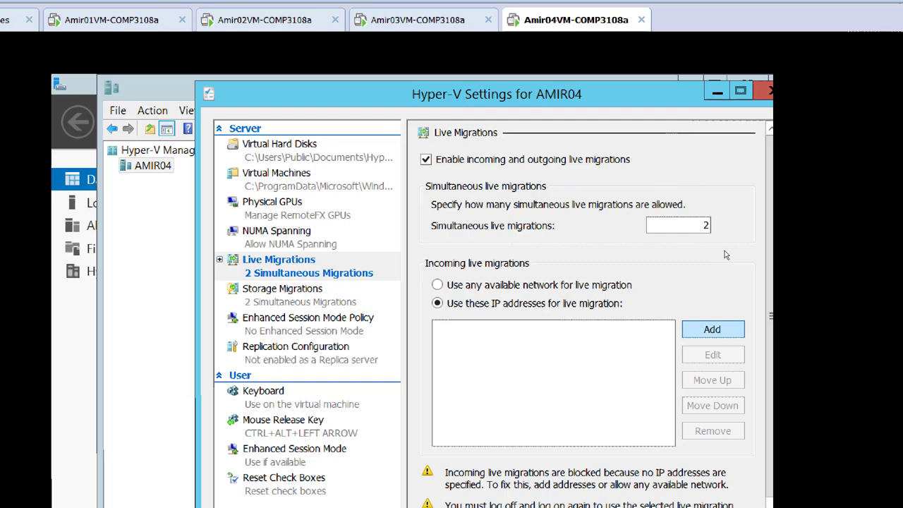
key(Return)
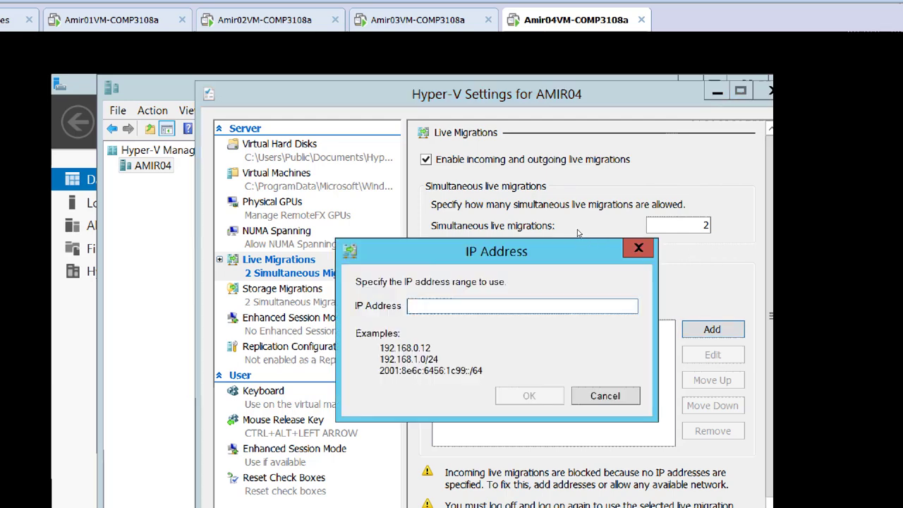
text(192.168.)
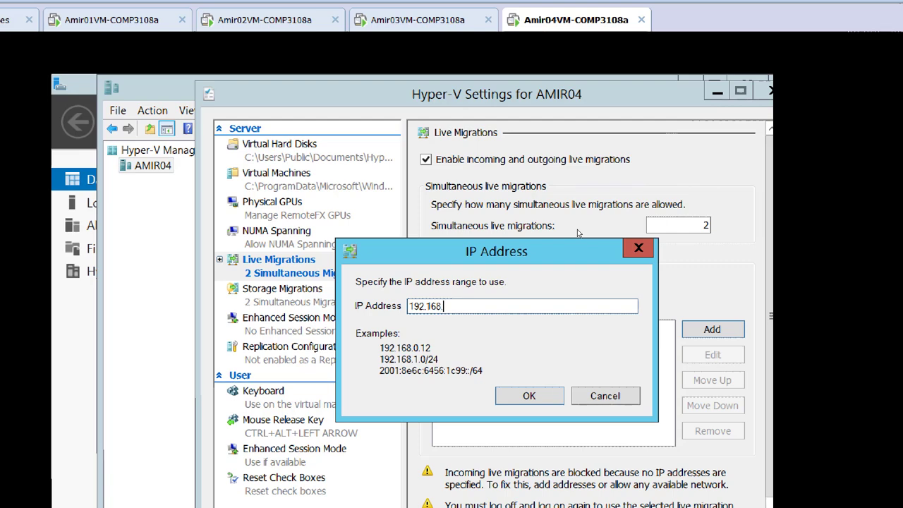
text(200.0/24)
key(Return)
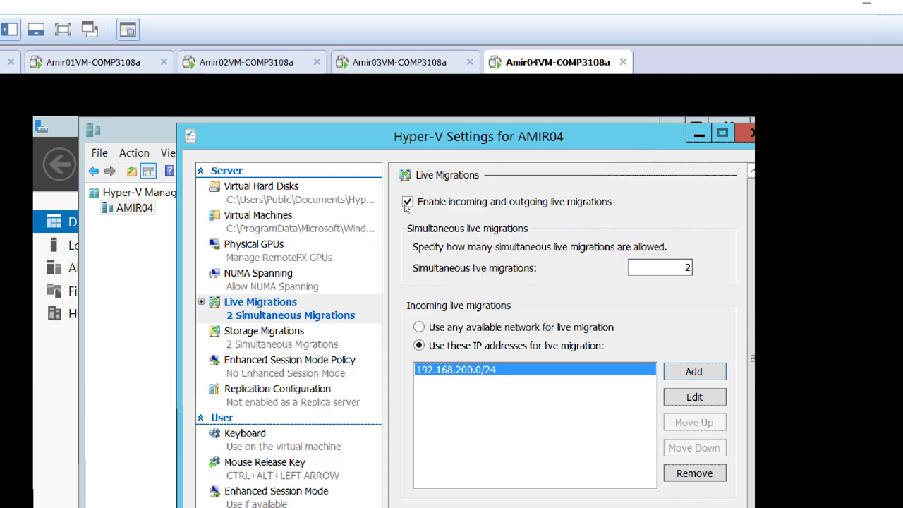
Set AMIR04's live migration authentication protocol to Kerberos in Advanced Features, apply the change and close the settings
key(Right)
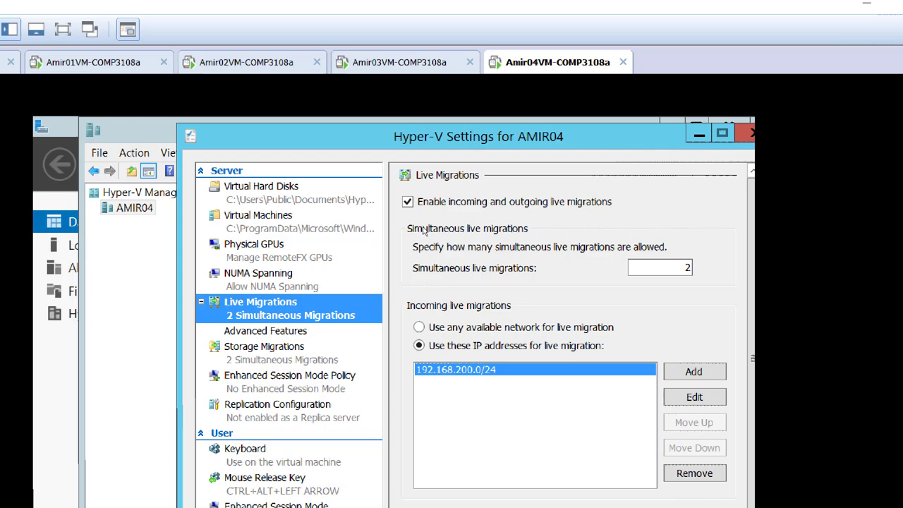
key(Down)
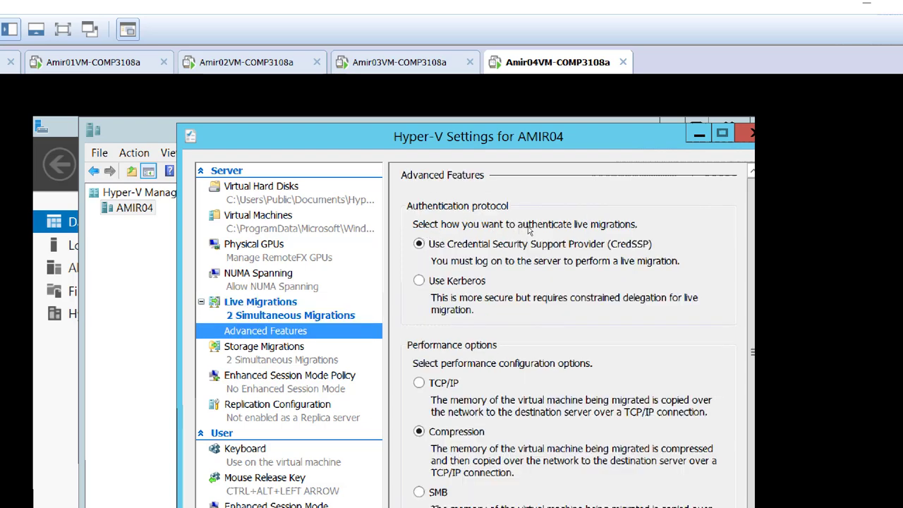
key(Tab)
key(Down)
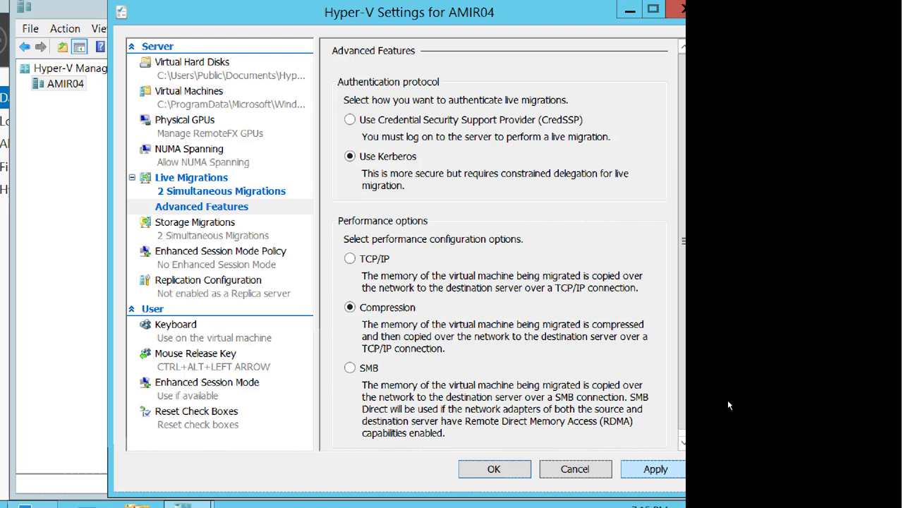
key(Return)
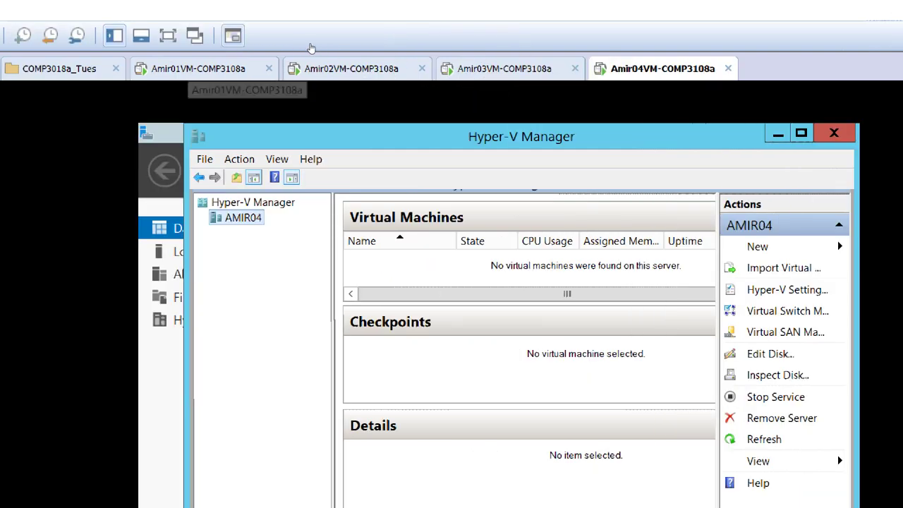
Switch to the Amir01VM-COMP3108a virtual machine, and make the "Constrained Delegation" line bold in the OneNote live migration notes
click(194, 68)
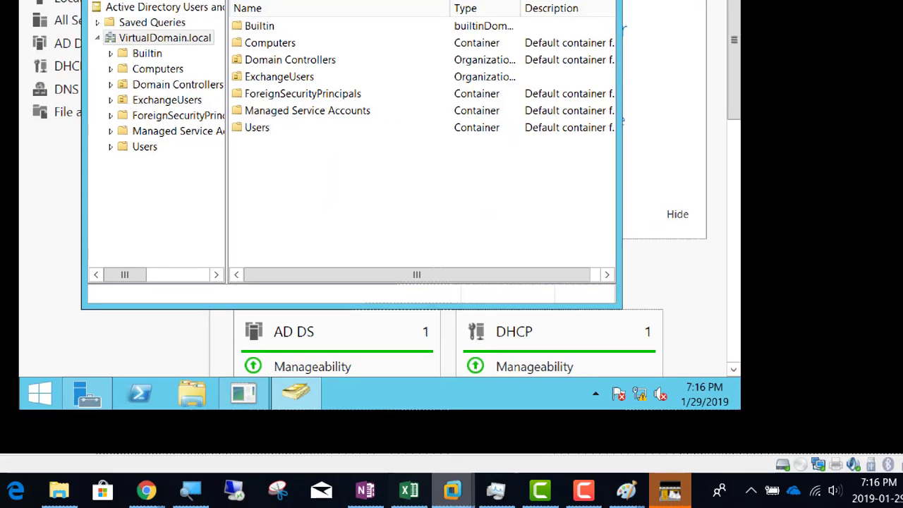
click(366, 490)
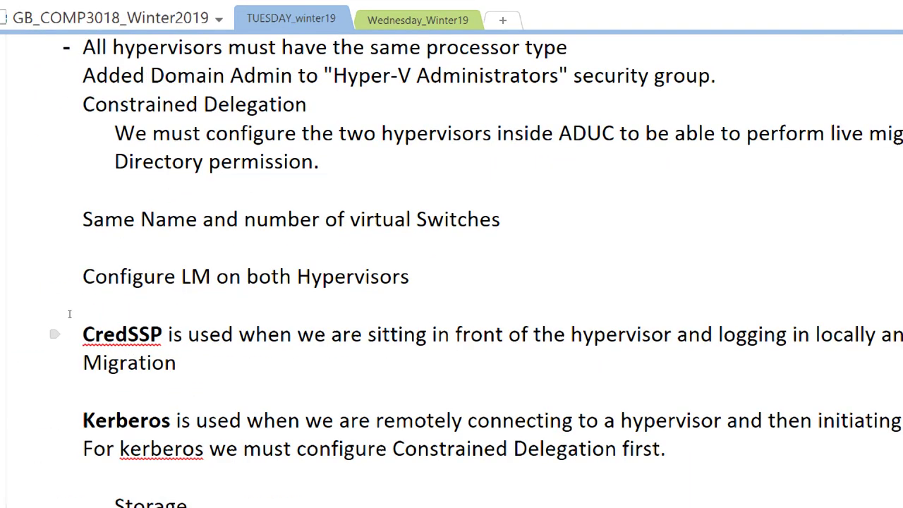
scroll(83, 296, up, 4)
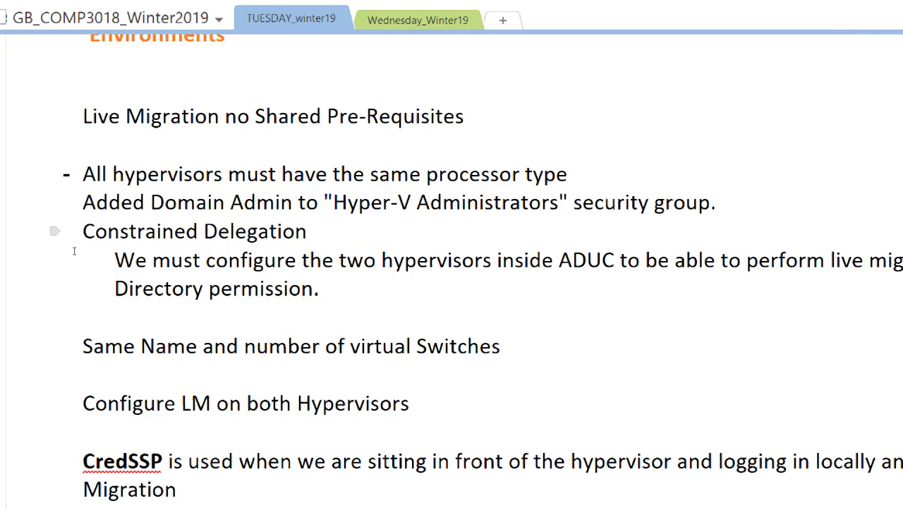
drag(83, 252, 223, 249)
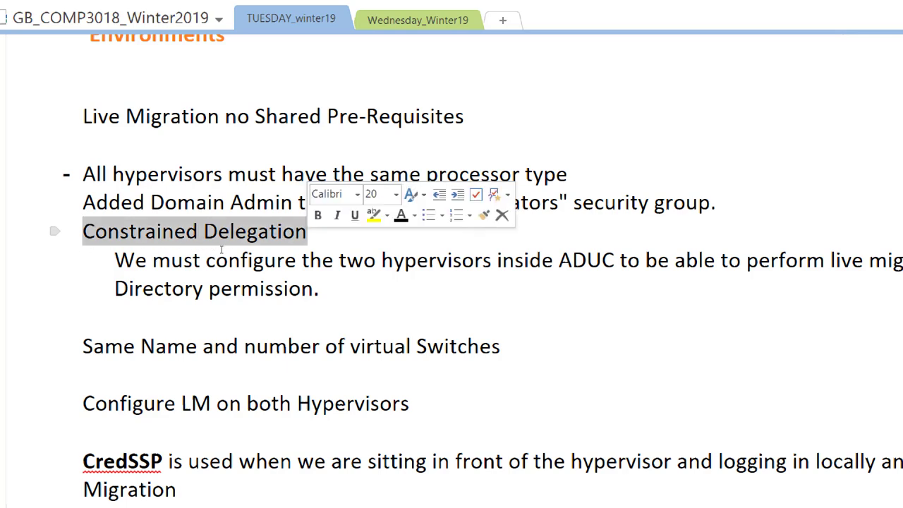
key(ctrl+b)
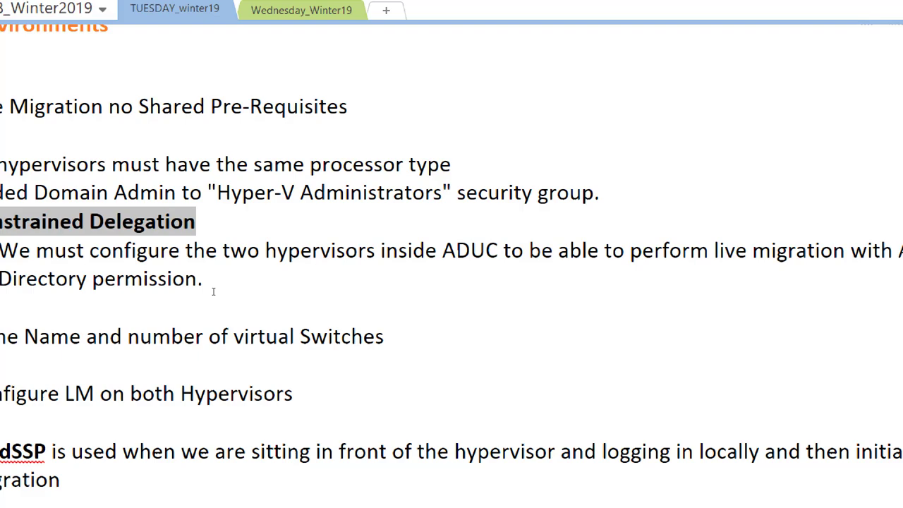
Return to the Amir01VM-COMP3108a virtual machine, maximize Active Directory Users and Computers and open the domain's Computers container
key(alt+Tab)
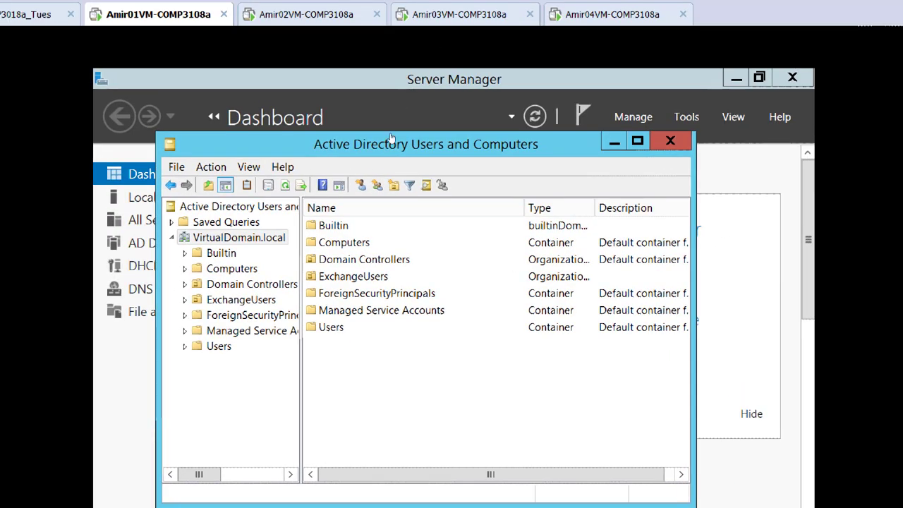
double_click(483, 136)
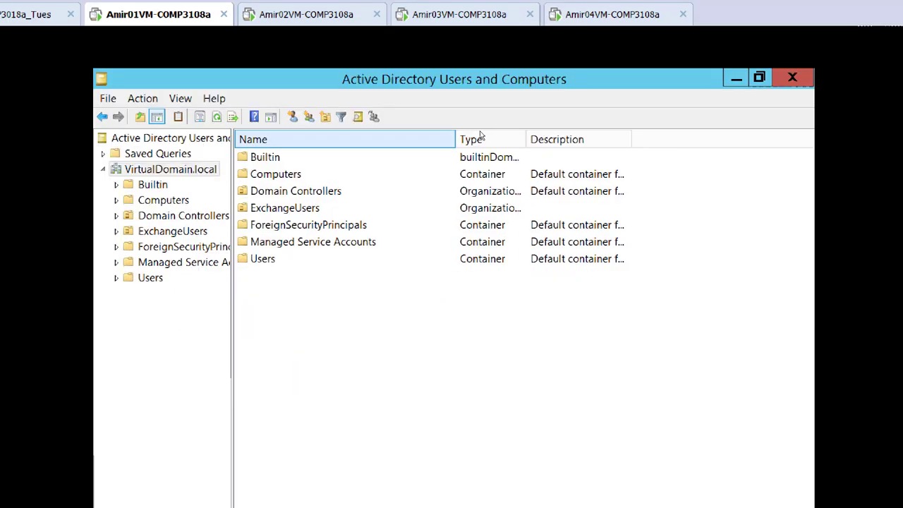
double_click(334, 173)
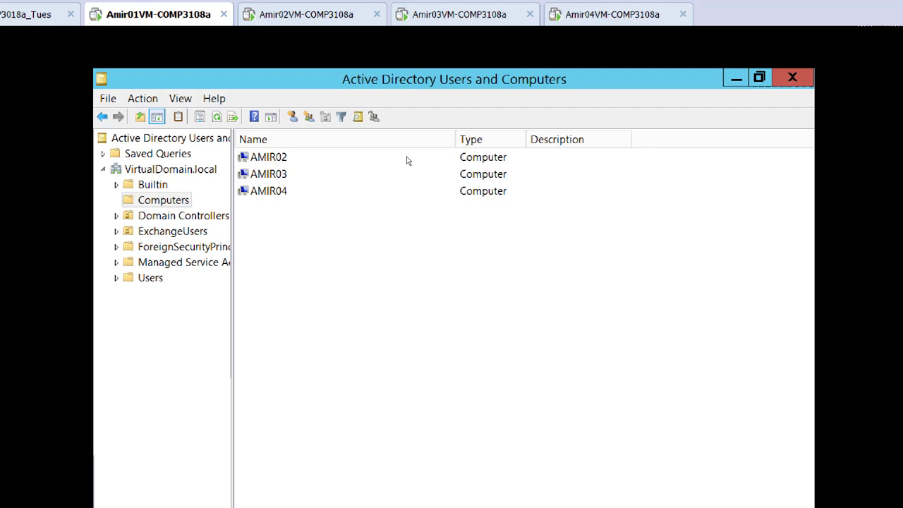
key(Down)
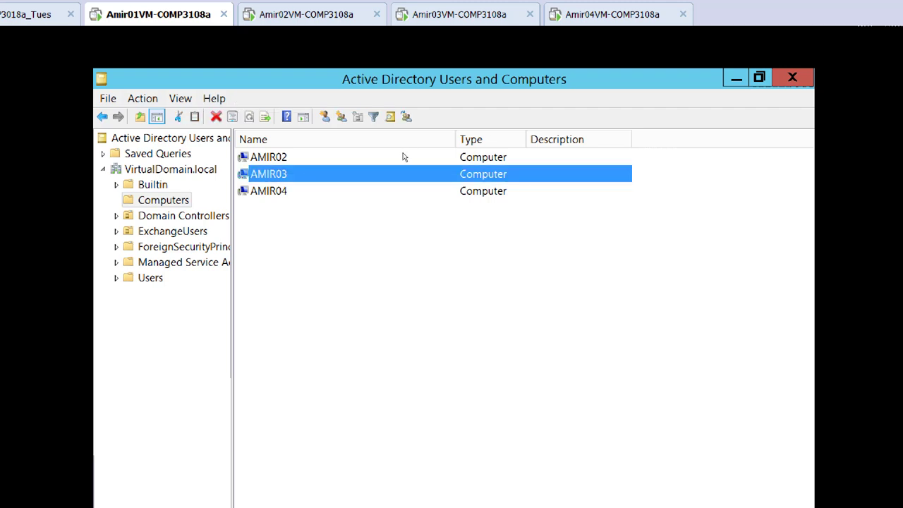
key(shift+F10)
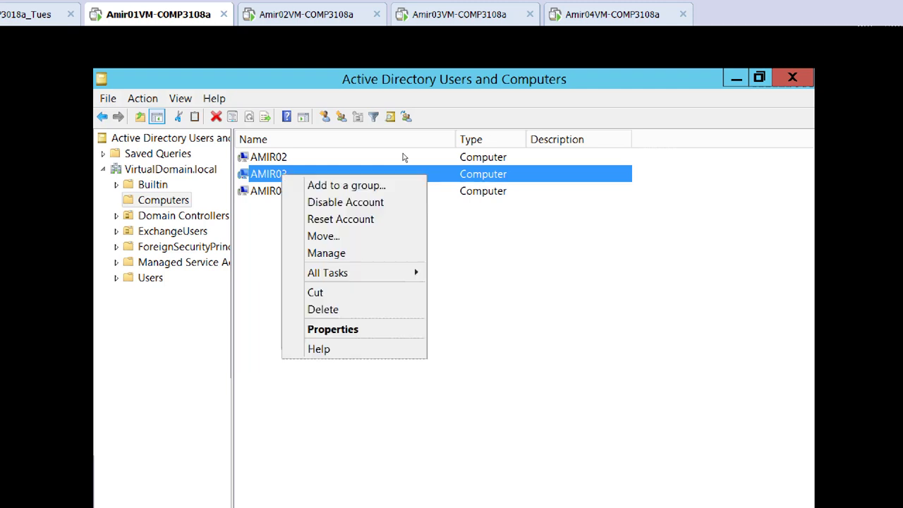
key(Down)
key(Down)
key(Down)
key(Down)
key(Down)
key(Down)
key(Down)
key(Down)
key(Down)
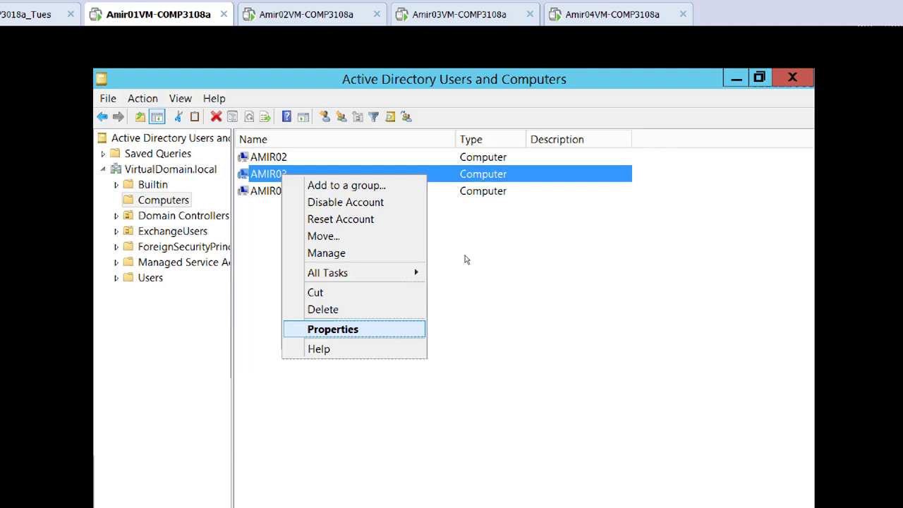
key(Return)
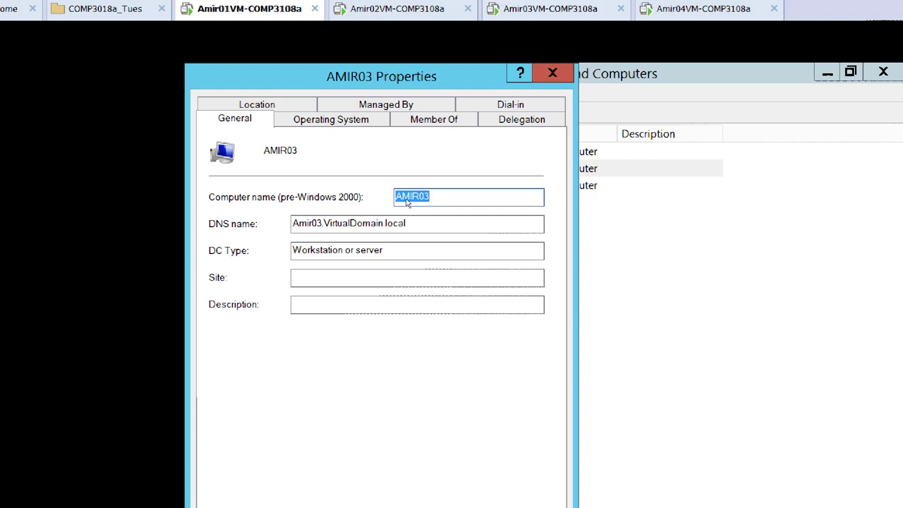
key(Escape)
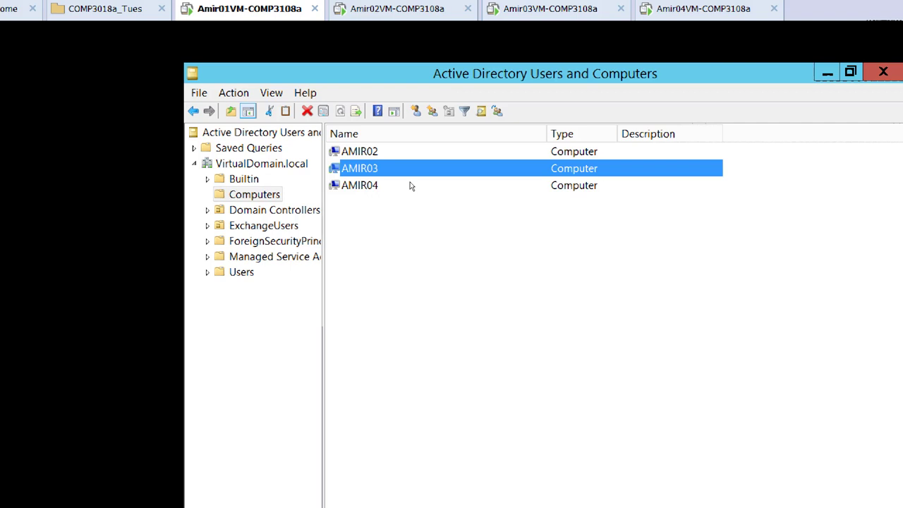
Look over the AMIR03 and AMIR04 computer accounts and the Domain Controllers container, and return to the Computers container
click(405, 160)
click(402, 163)
key(Down)
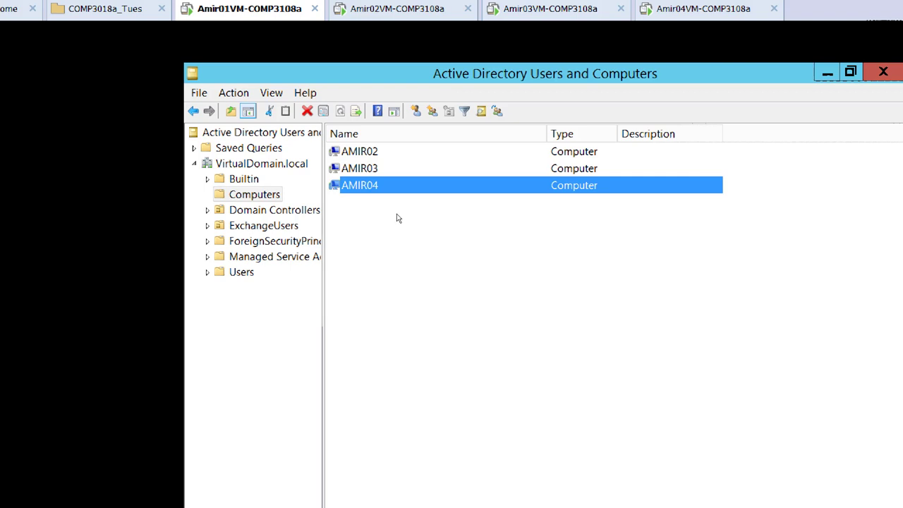
click(274, 210)
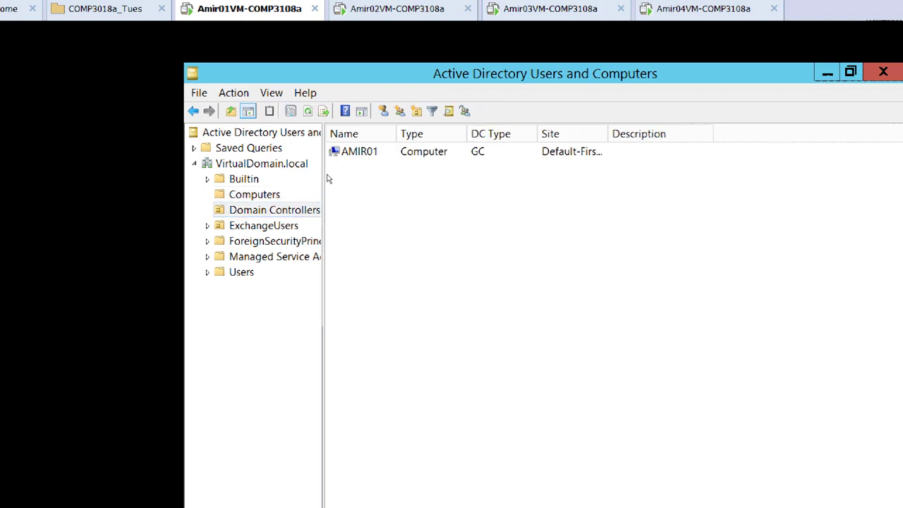
key(Up)
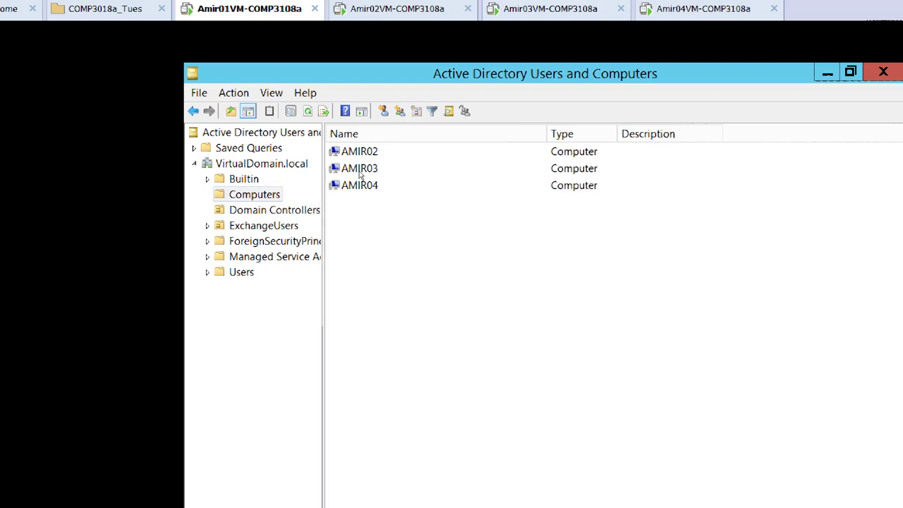
Open the properties of the AMIR03 computer account and move the dialog aside to uncover the computer list
click(405, 160)
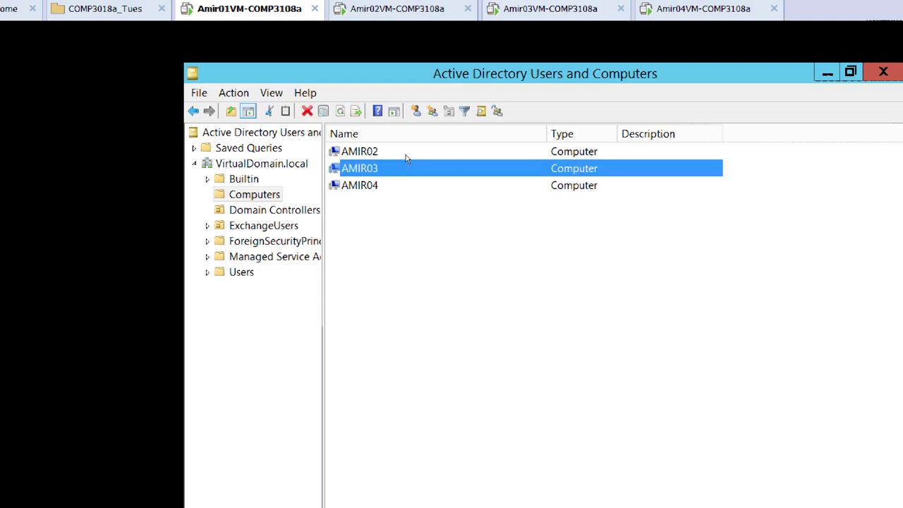
key(shift+F10)
key(Down)
key(Down)
key(Down)
key(Down)
key(Down)
key(Down)
key(Down)
key(Down)
key(Down)
key(Down)
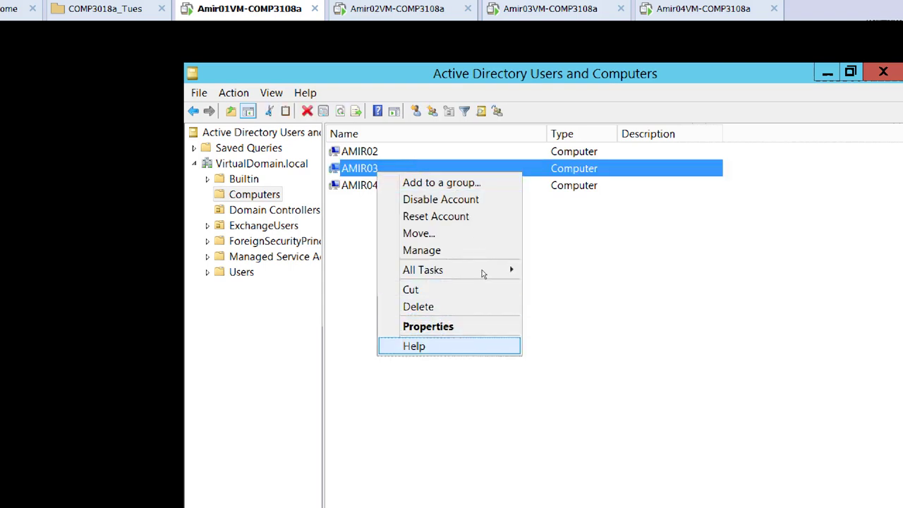
key(Up)
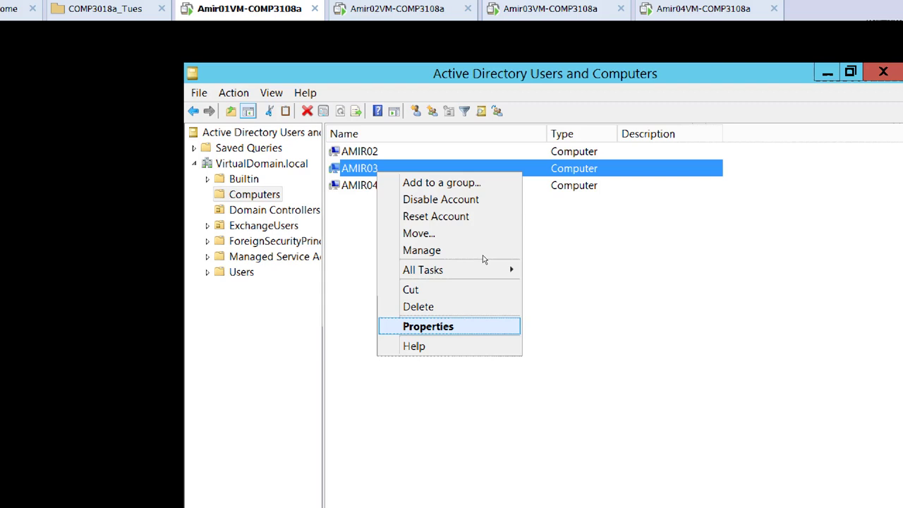
key(Return)
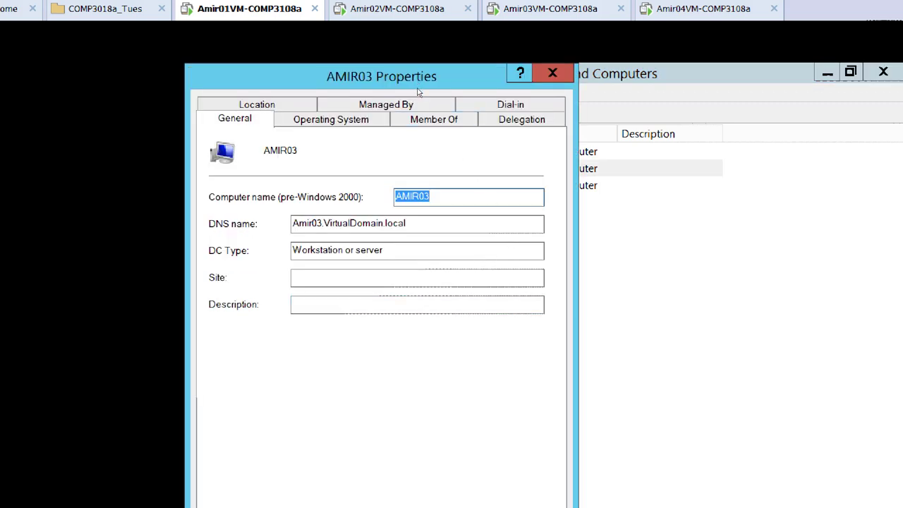
drag(418, 86, 654, 85)
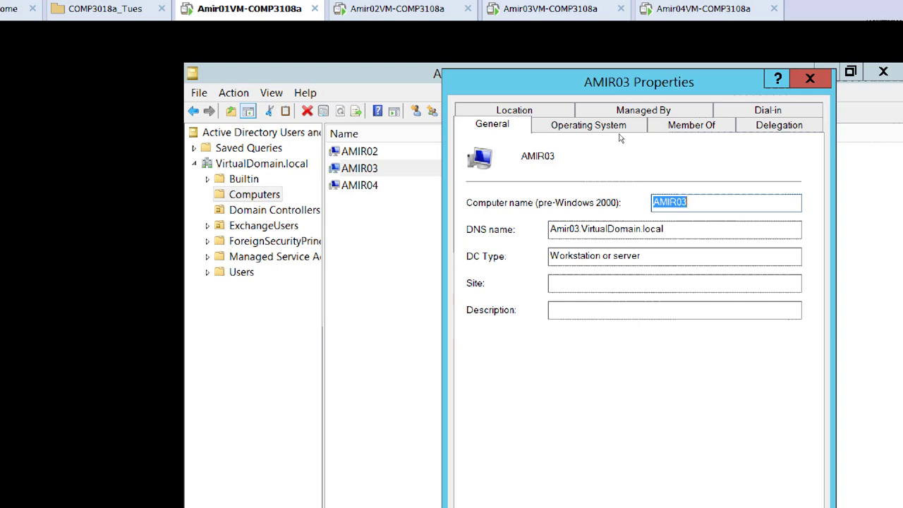
Set AMIR03's delegation to trust the computer for specified services only, using Kerberos only
click(779, 125)
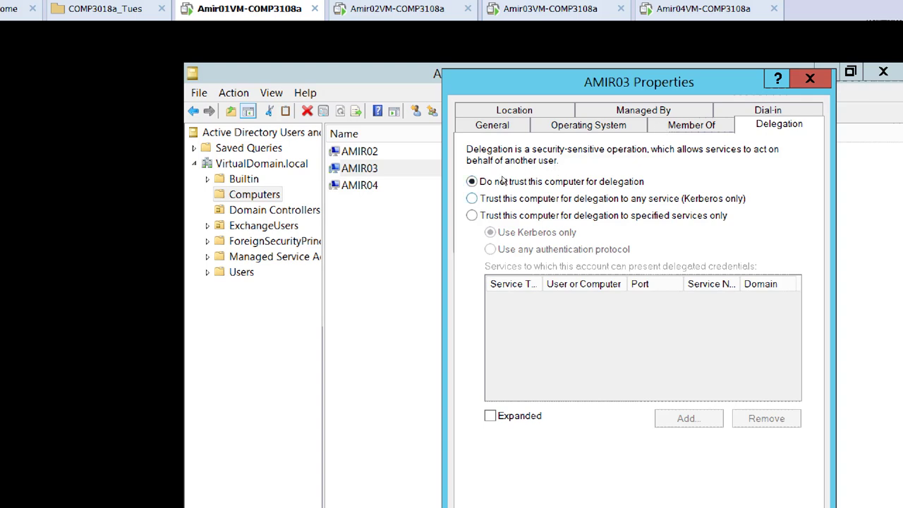
key(Down)
key(Down)
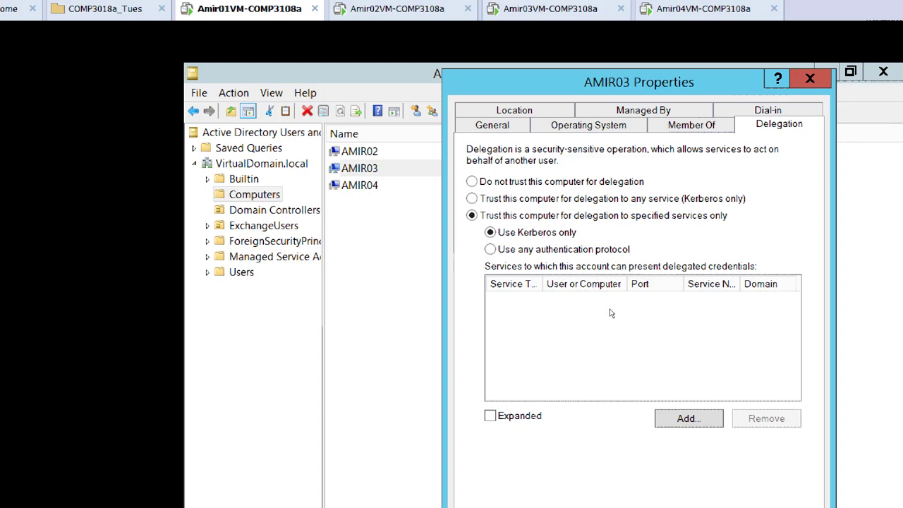
Start adding delegated services for AMIR03, move the dialog aside, and choose the computer Amir03 as the source of available services
key(Return)
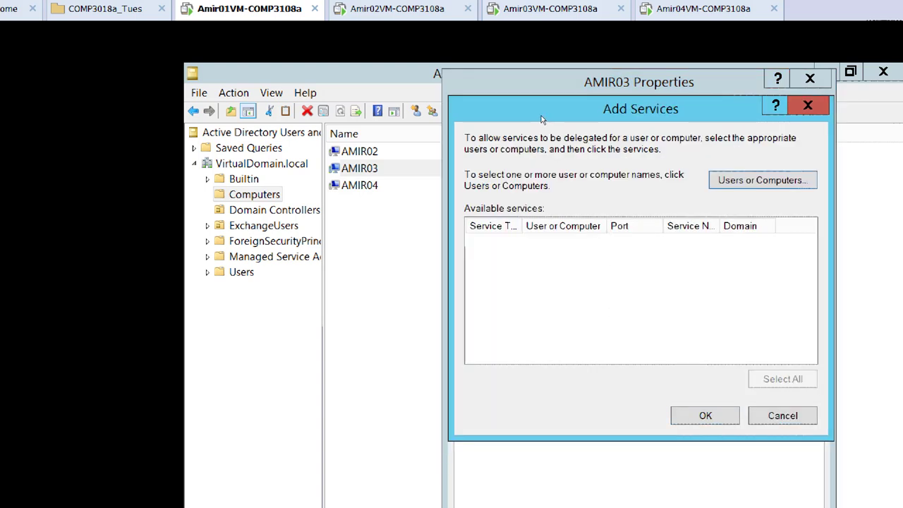
drag(542, 120, 393, 211)
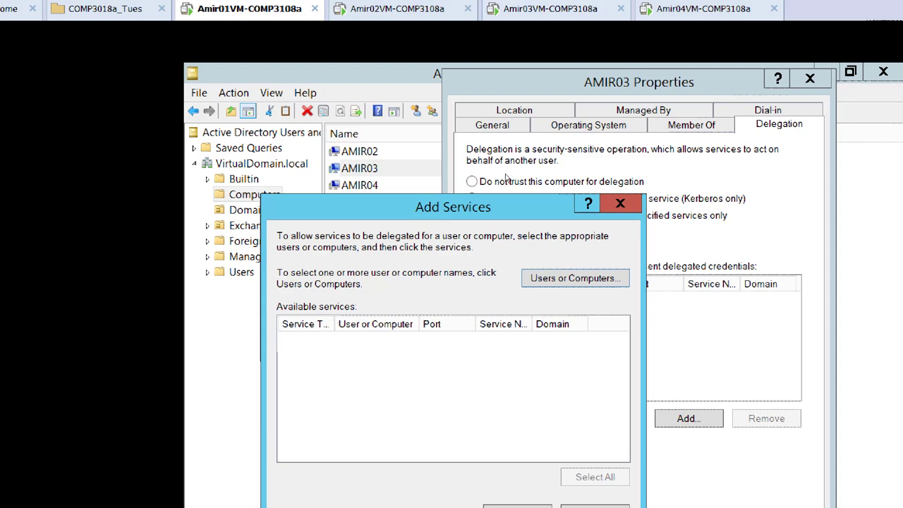
drag(529, 204, 677, 150)
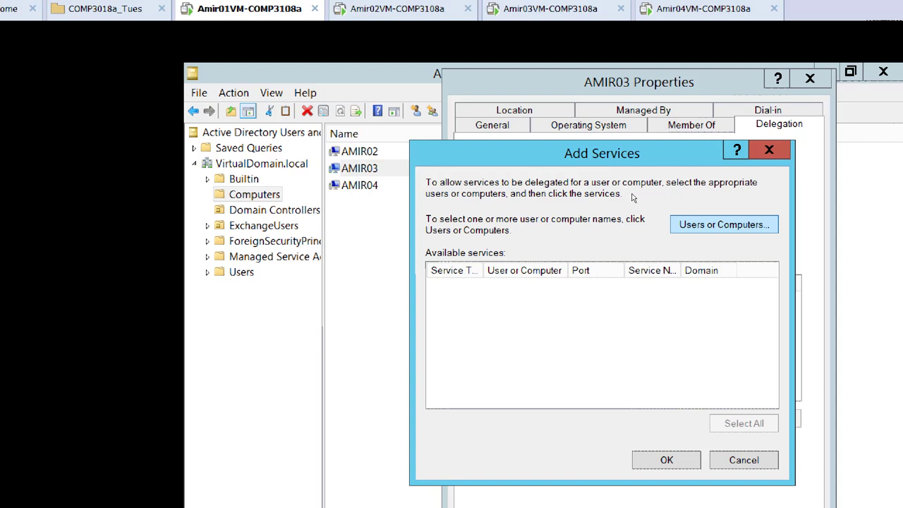
key(Return)
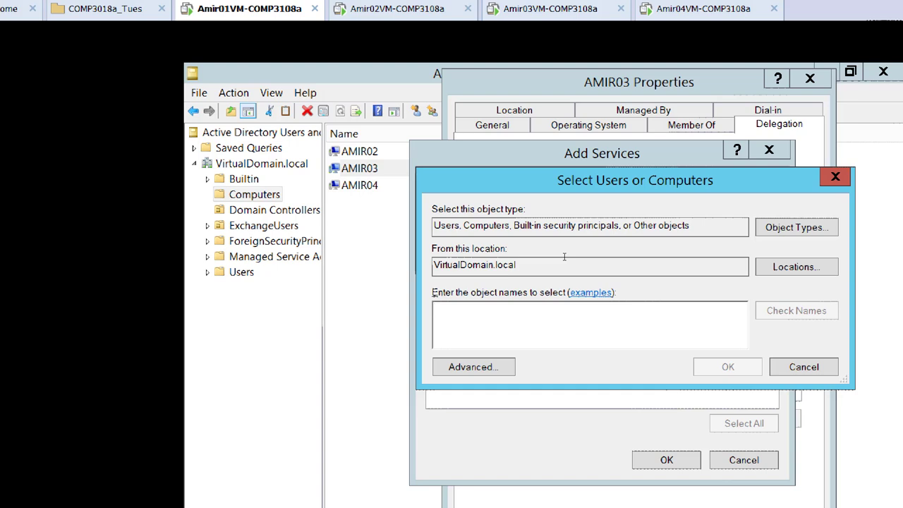
text(Amir03)
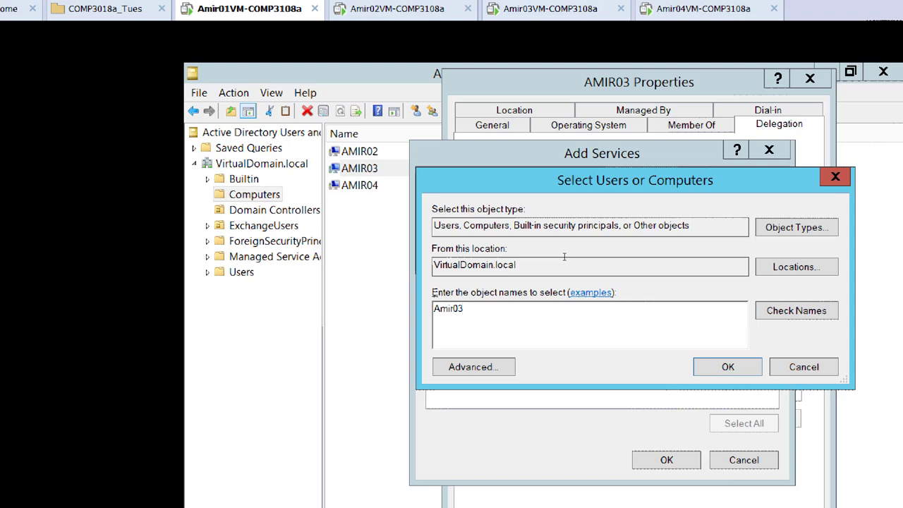
key(alt+c)
key(Return)
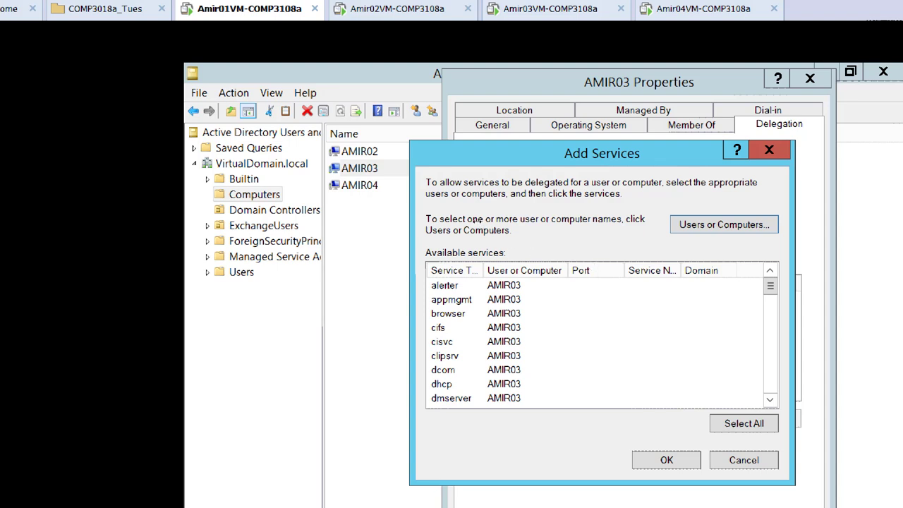
Add the cifs and Microsoft Virtual System Migration Service entries of AMIR03 to its delegated services, widening the service type column to read the names
drag(498, 220, 512, 234)
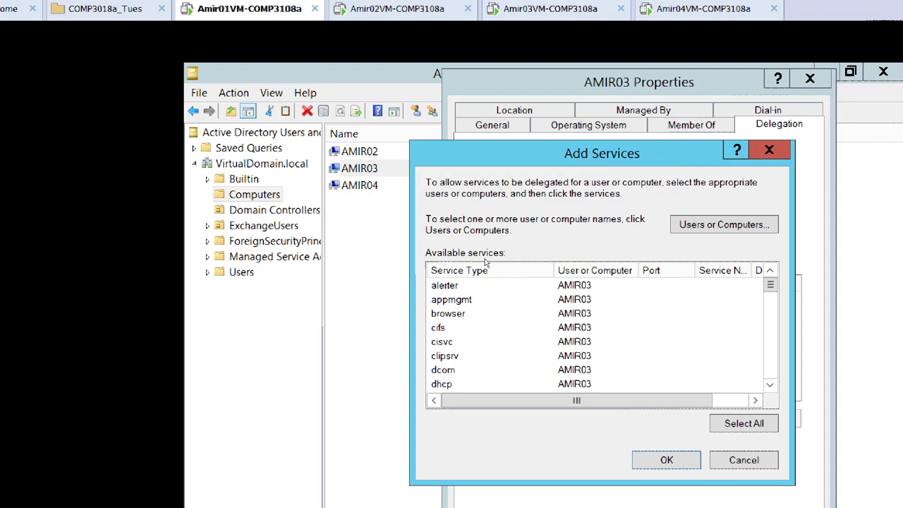
key(c)
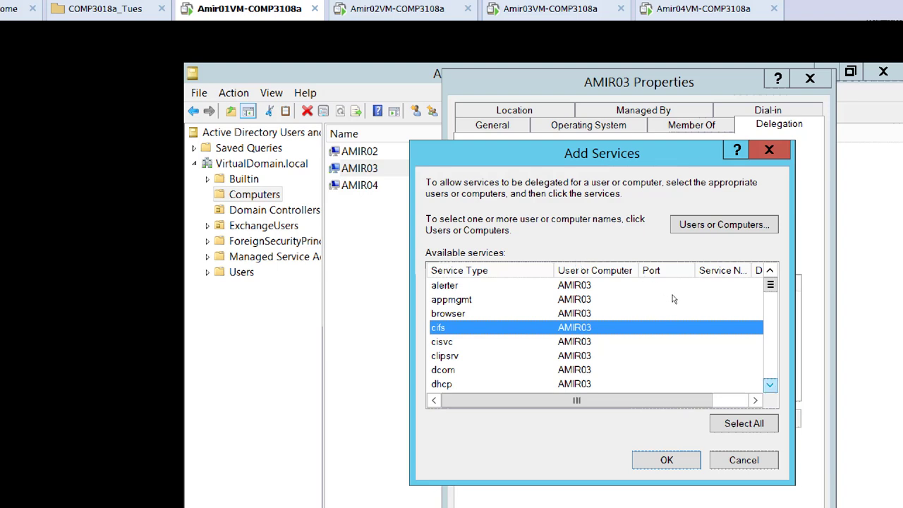
scroll(670, 299, down, 3)
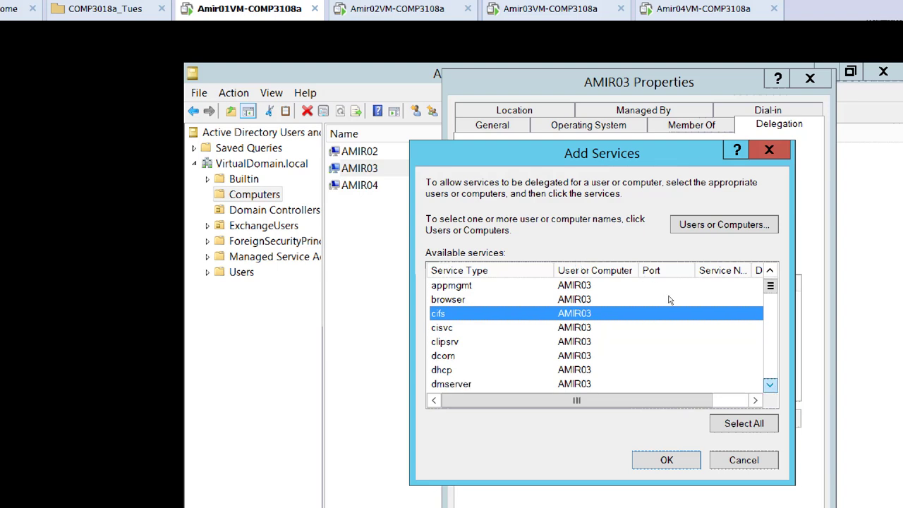
scroll(669, 300, down, 3)
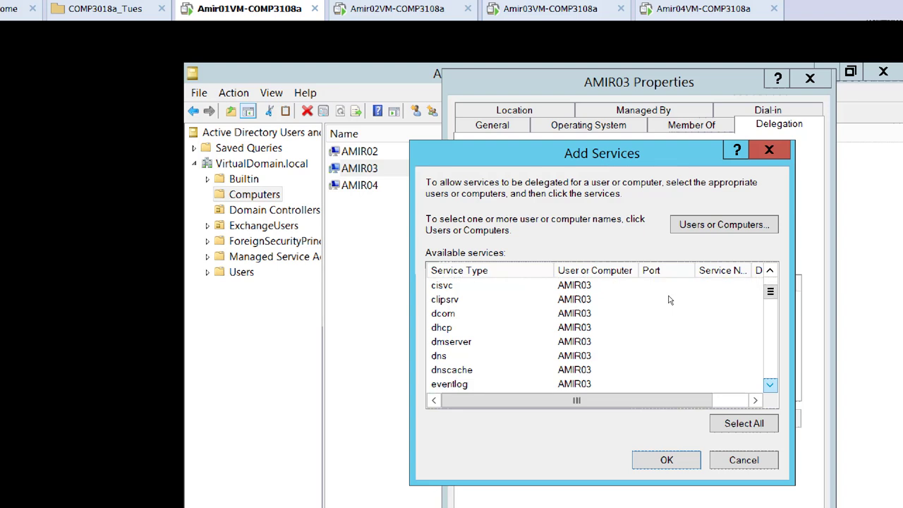
scroll(670, 300, down, 3)
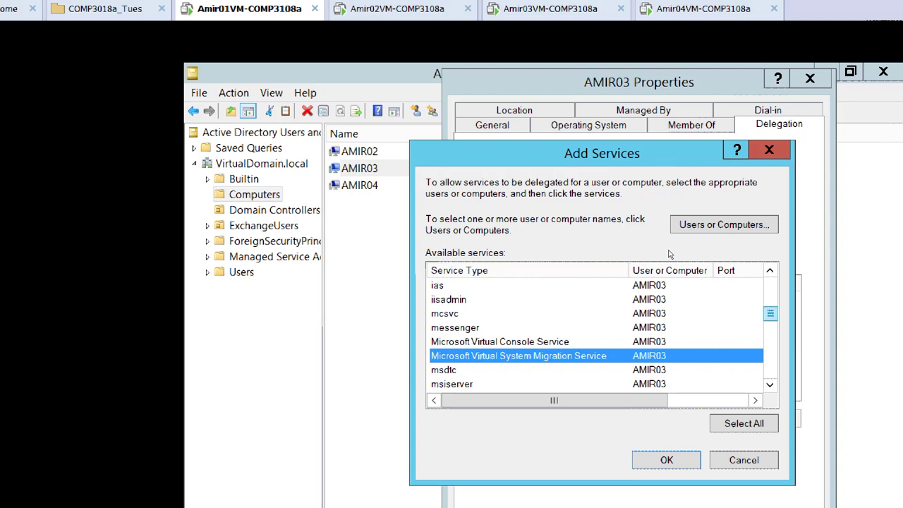
scroll(671, 254, up, 3)
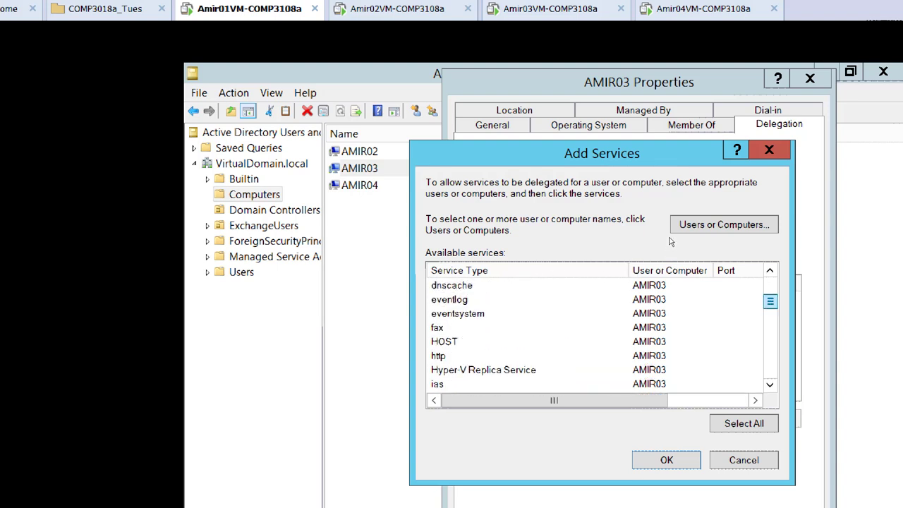
key(c)
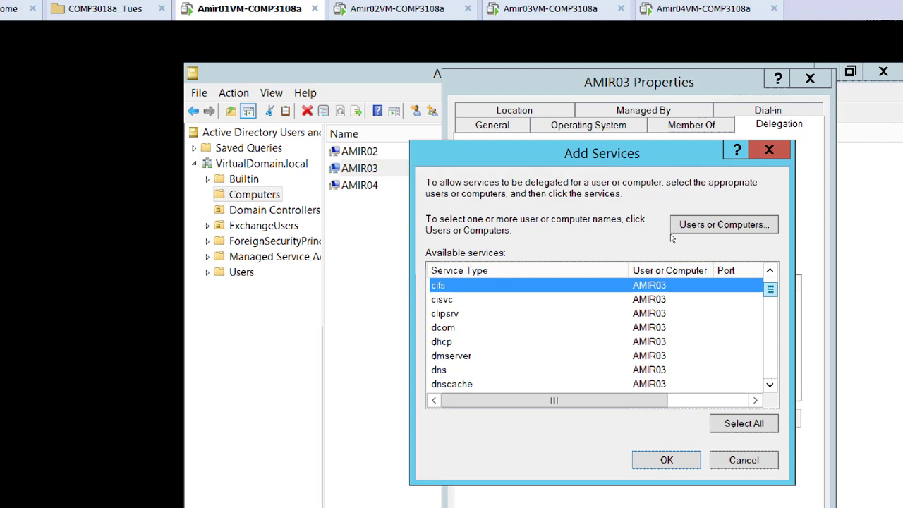
scroll(671, 247, down, 1)
key(m)
scroll(671, 254, down, 2)
scroll(671, 256, up, 1)
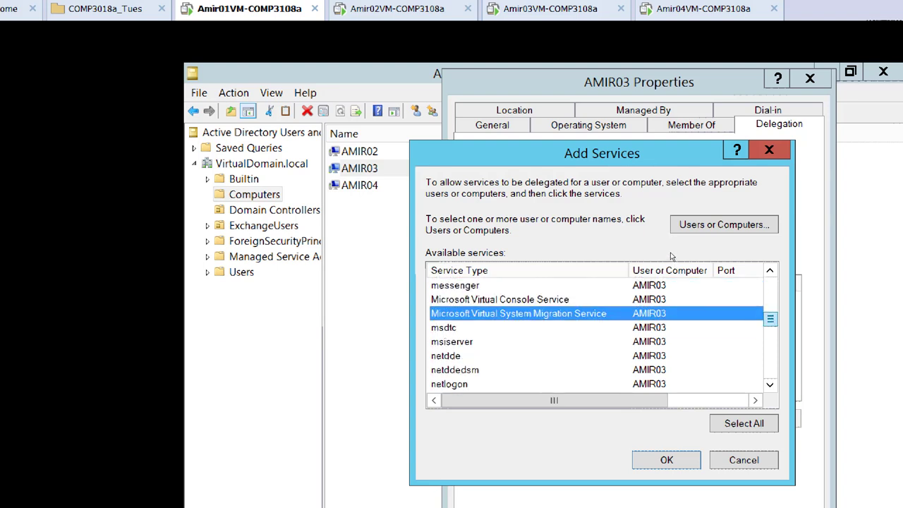
scroll(671, 256, up, 1)
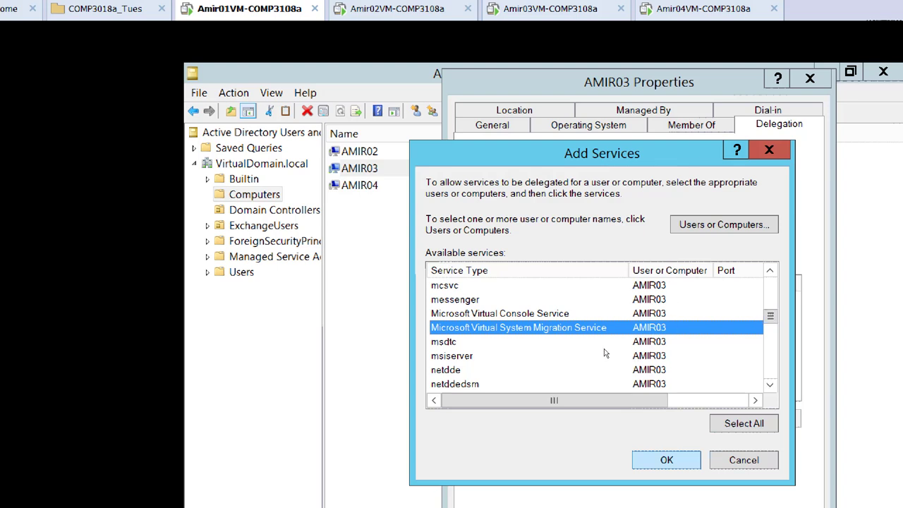
key(Return)
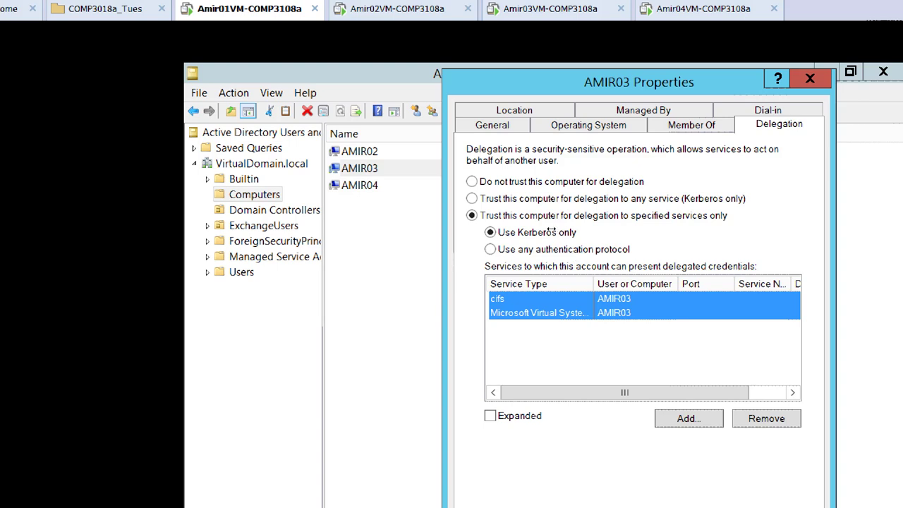
Widen the service type column in the delegated services list and save AMIR03's delegation settings
drag(576, 232, 611, 231)
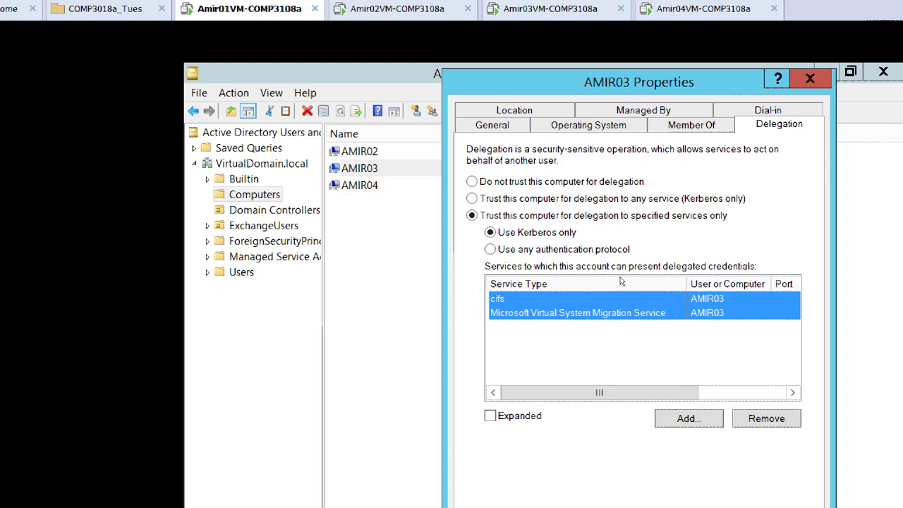
click(594, 282)
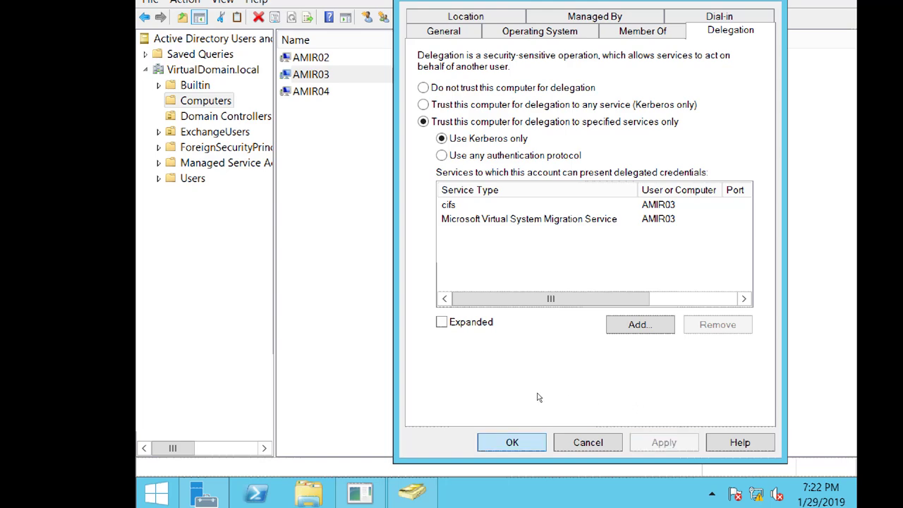
key(Return)
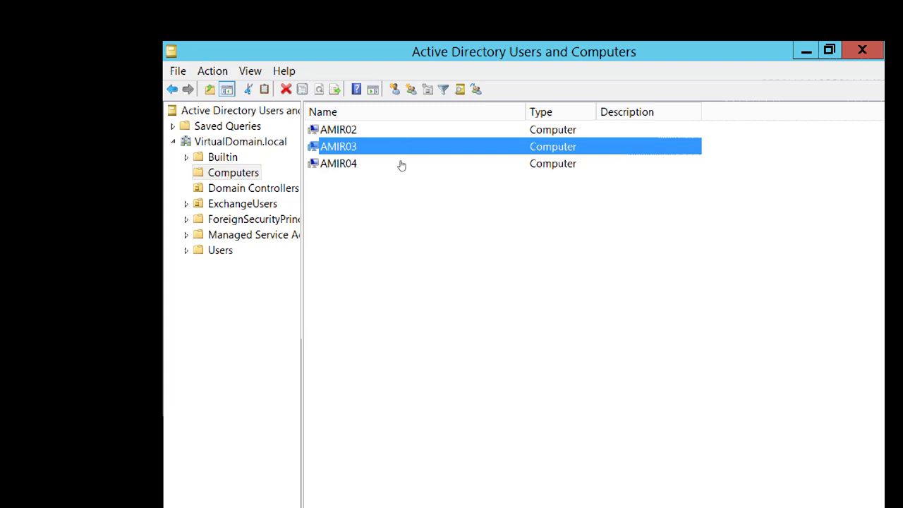
Open the AMIR04 computer account's properties and set its delegation to trust the computer for specified services only, using Kerberos only
click(400, 169)
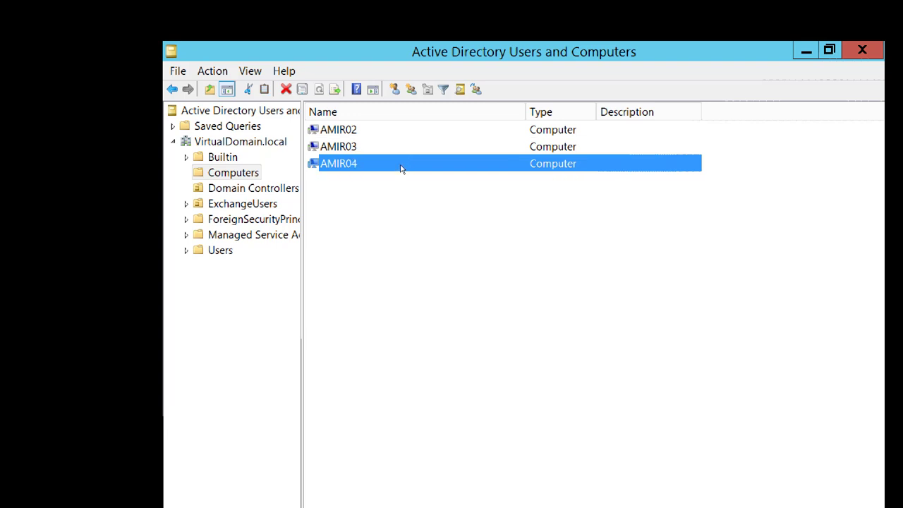
right_click(402, 168)
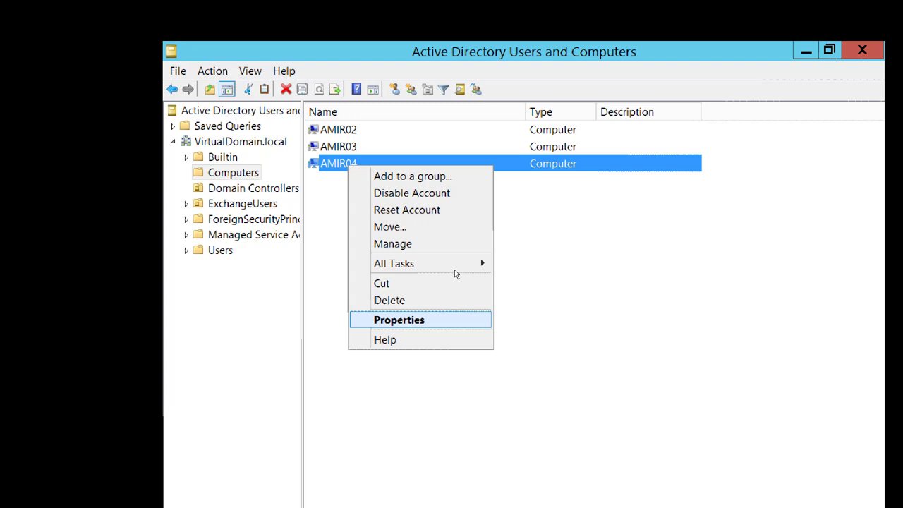
key(Return)
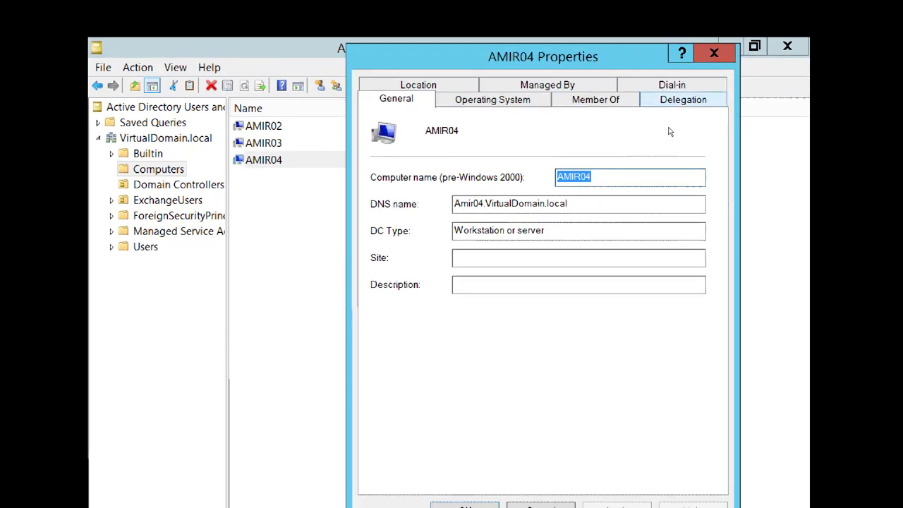
click(673, 99)
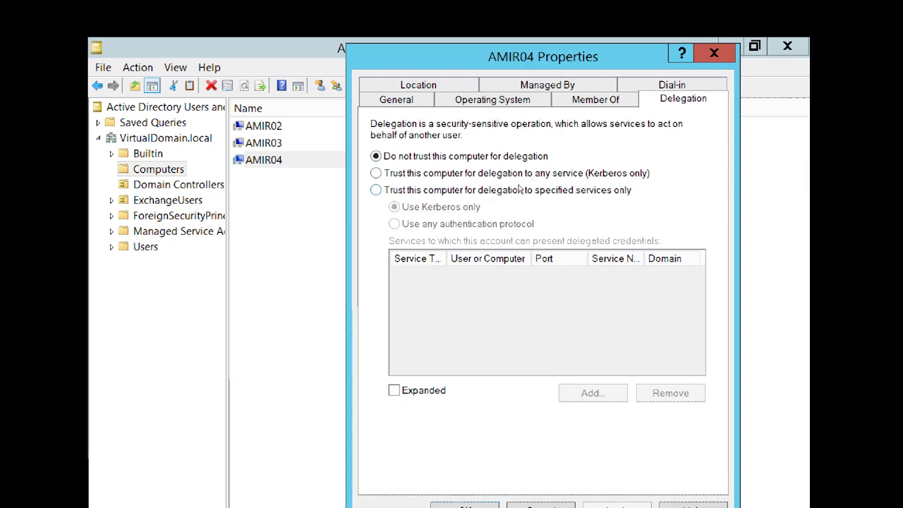
click(518, 187)
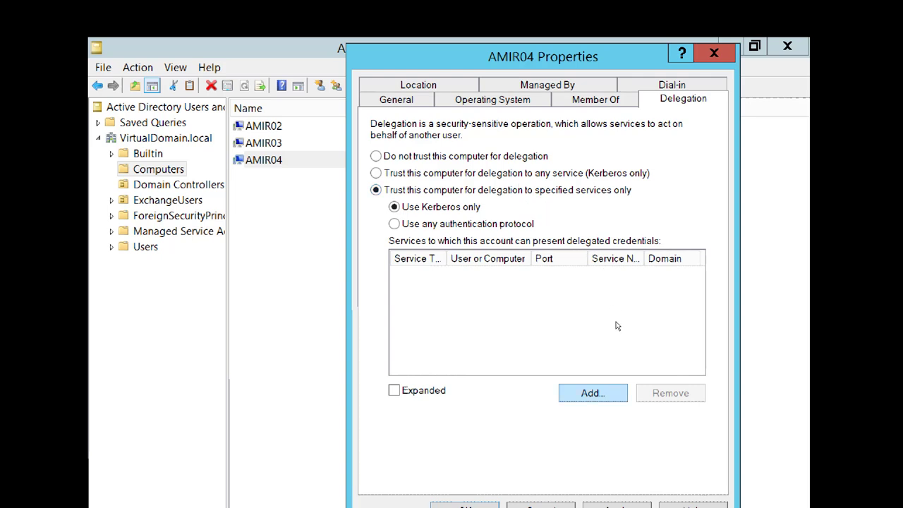
Start adding delegated services for AMIR04 and choose the computer Amir04 as the source of available services
key(Return)
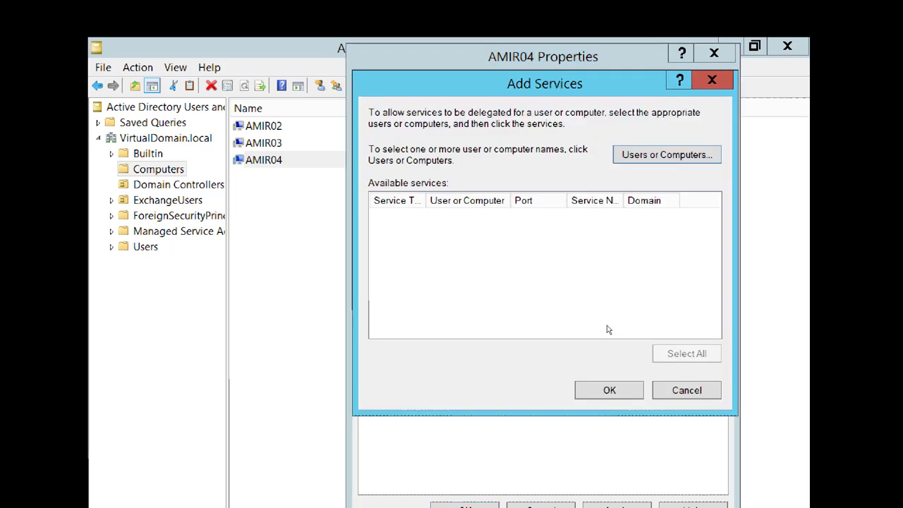
click(662, 156)
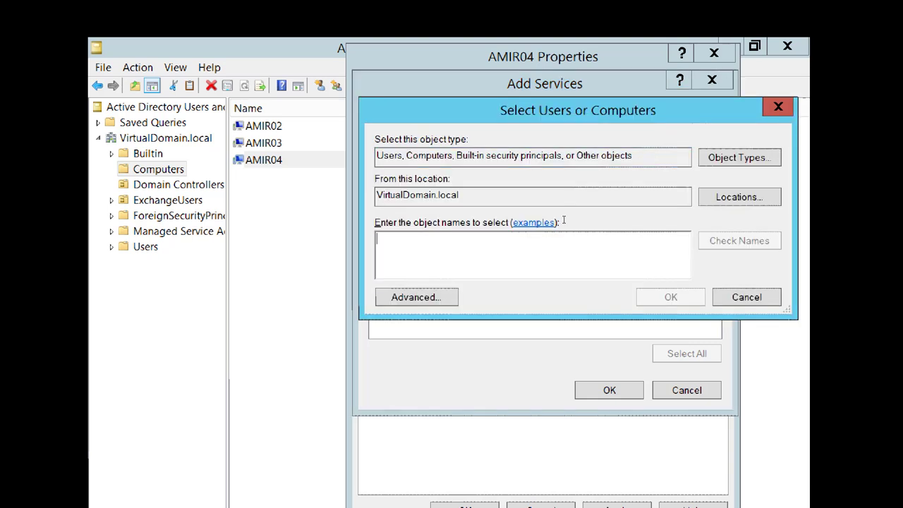
text(Amir04)
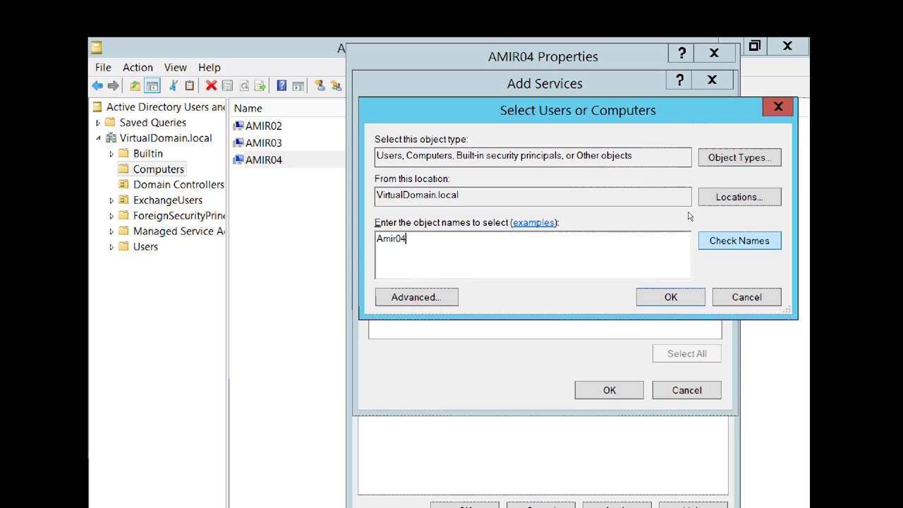
key(Return)
key(Return)
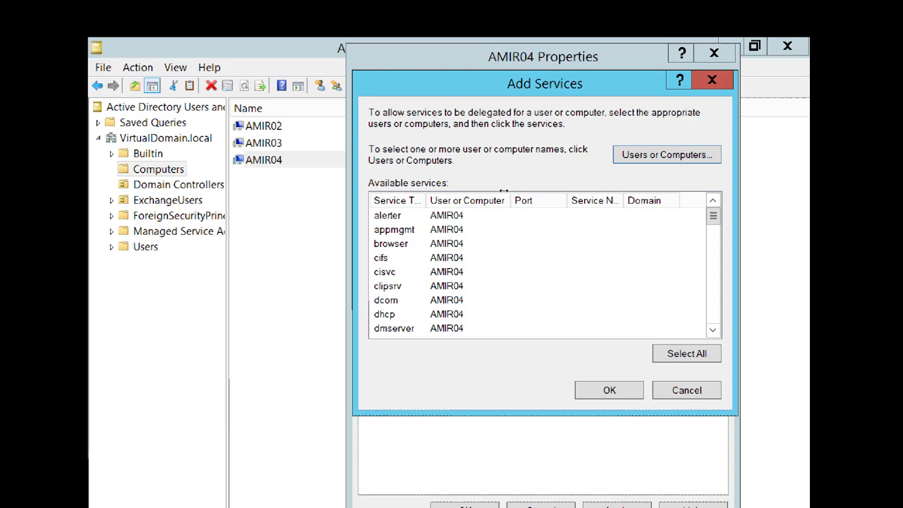
Add the cifs and Microsoft Virtual System Migration Service entries of AMIR04 to its delegated services, widening the service type column to read the names
drag(504, 190, 565, 192)
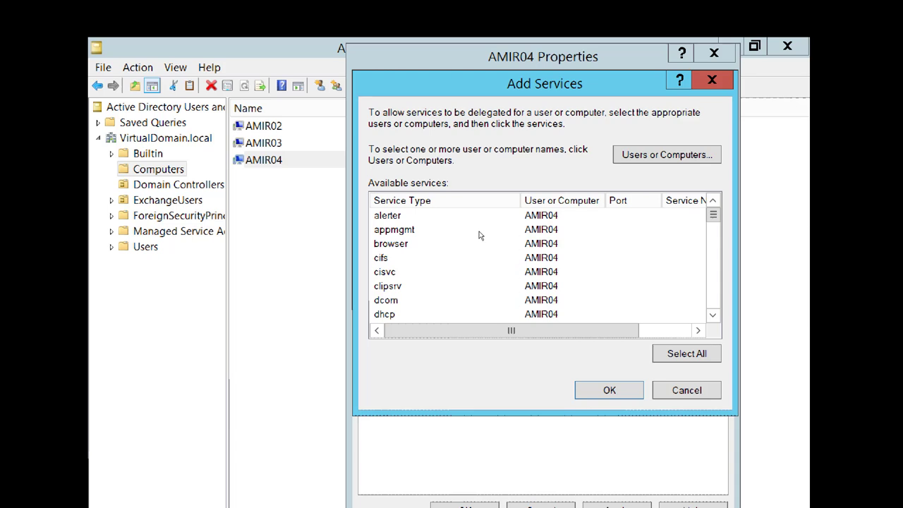
key(c)
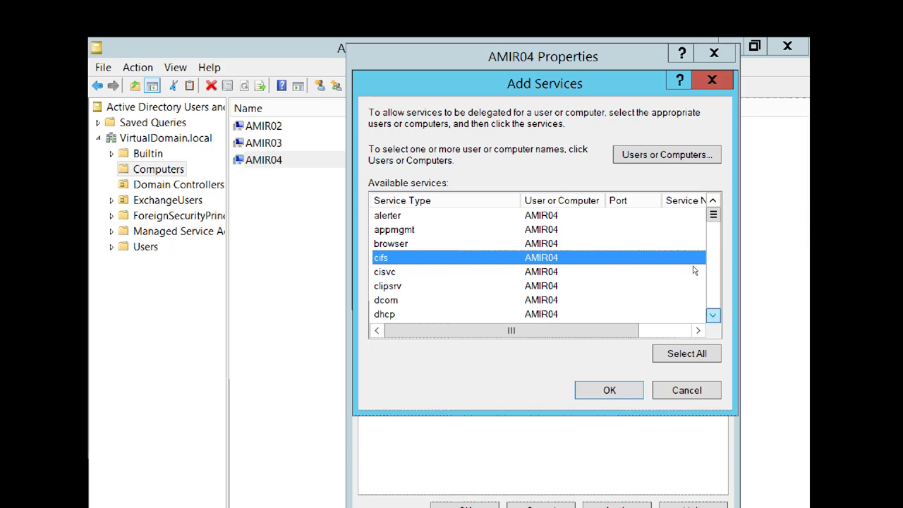
scroll(693, 270, down, 2)
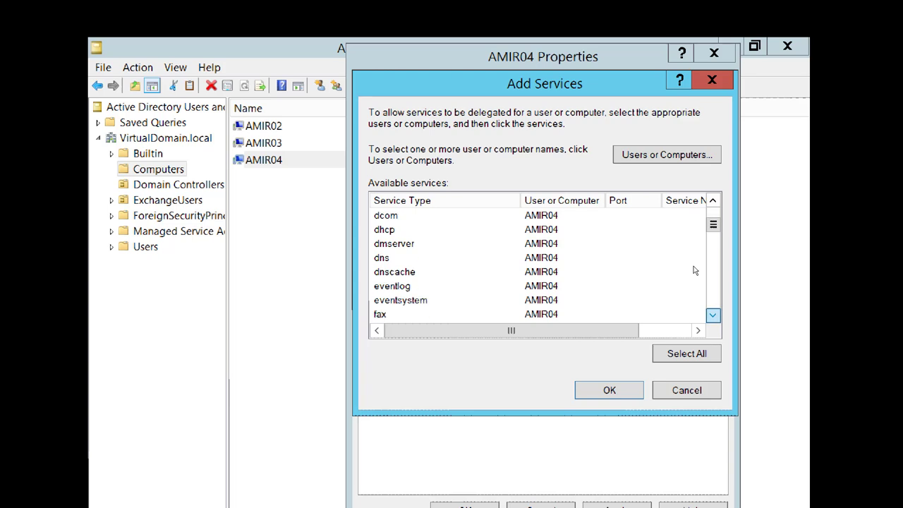
scroll(694, 270, down, 5)
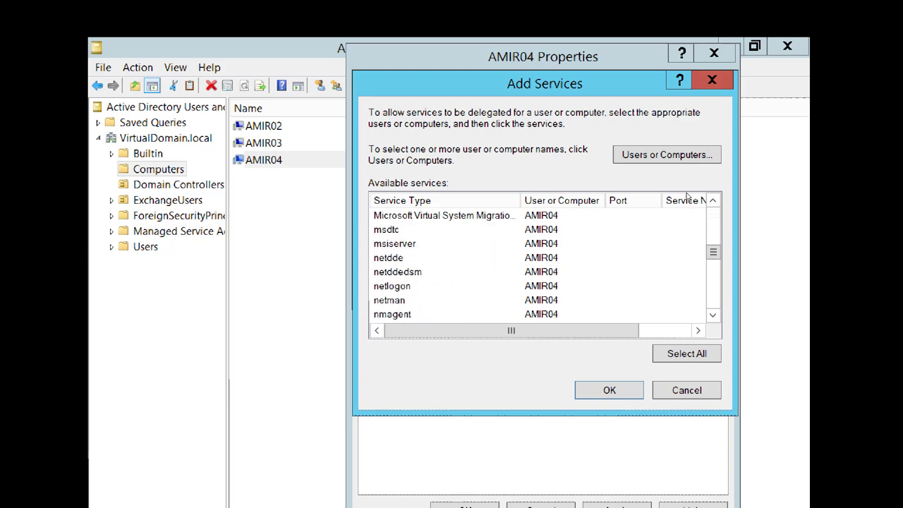
scroll(698, 197, up, 1)
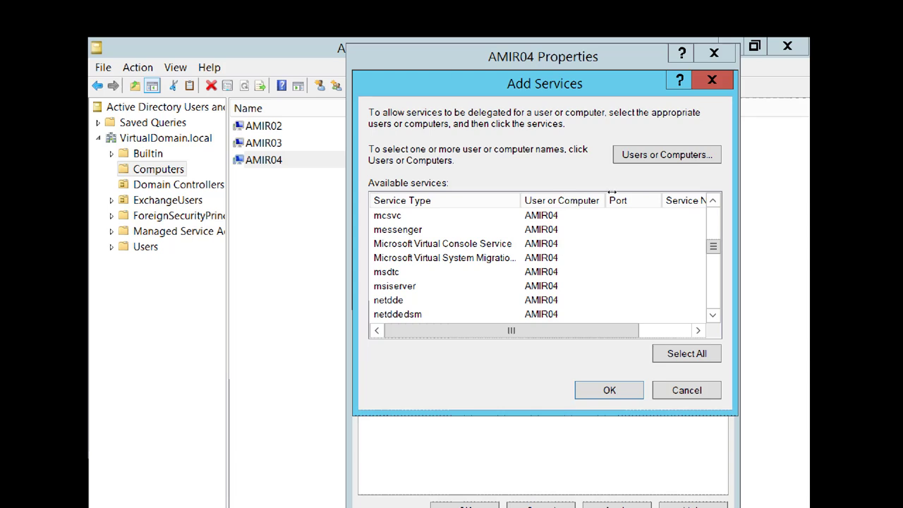
drag(612, 192, 595, 192)
key(Down)
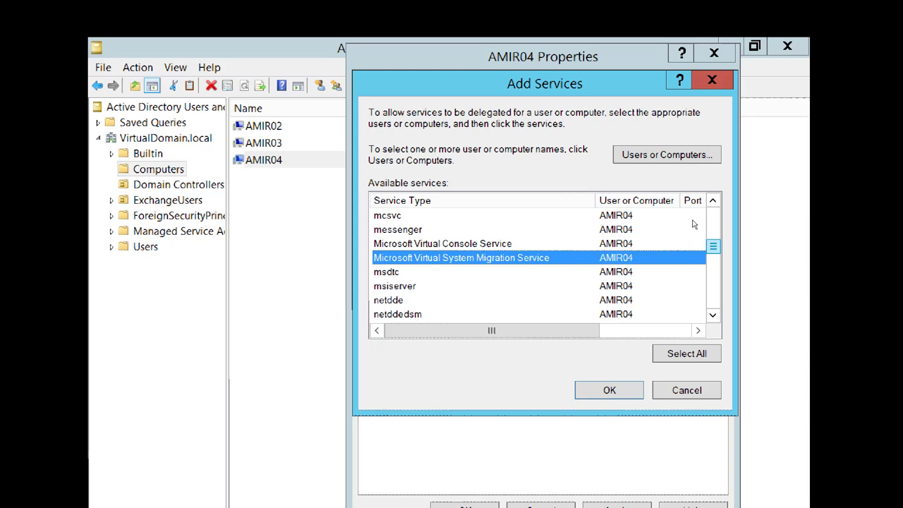
scroll(698, 226, up, 7)
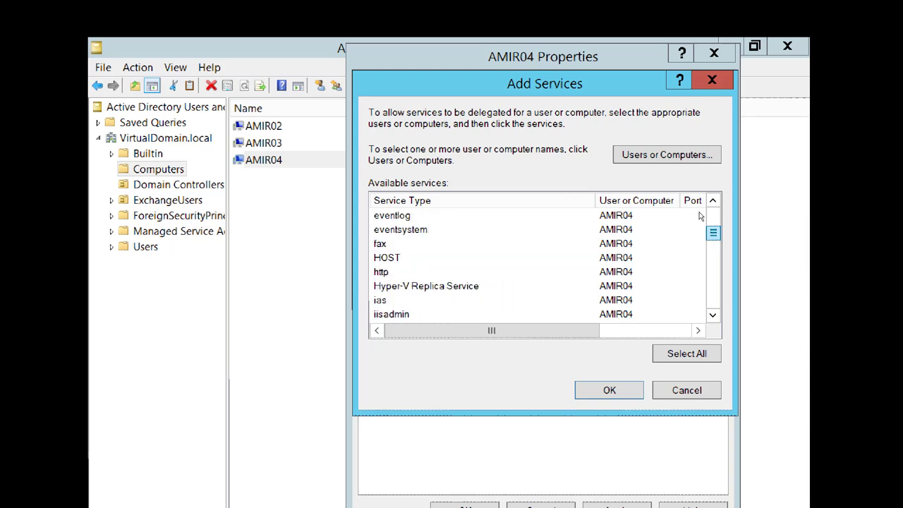
scroll(701, 221, down, 3)
scroll(701, 221, down, 4)
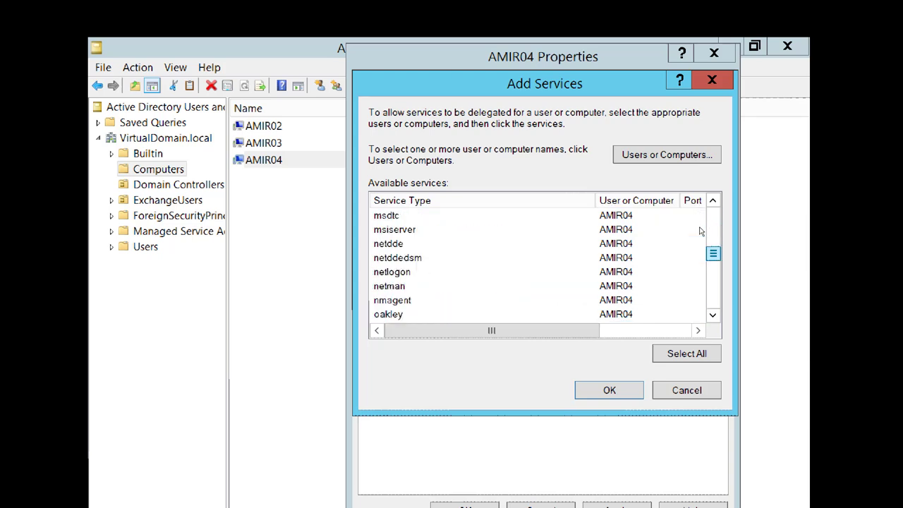
scroll(700, 225, up, 8)
scroll(702, 224, down, 5)
scroll(702, 224, down, 1)
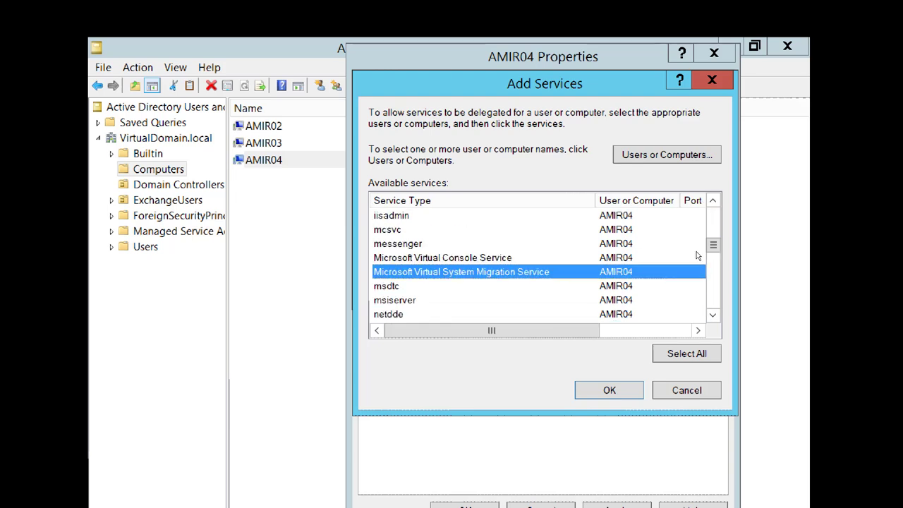
key(Return)
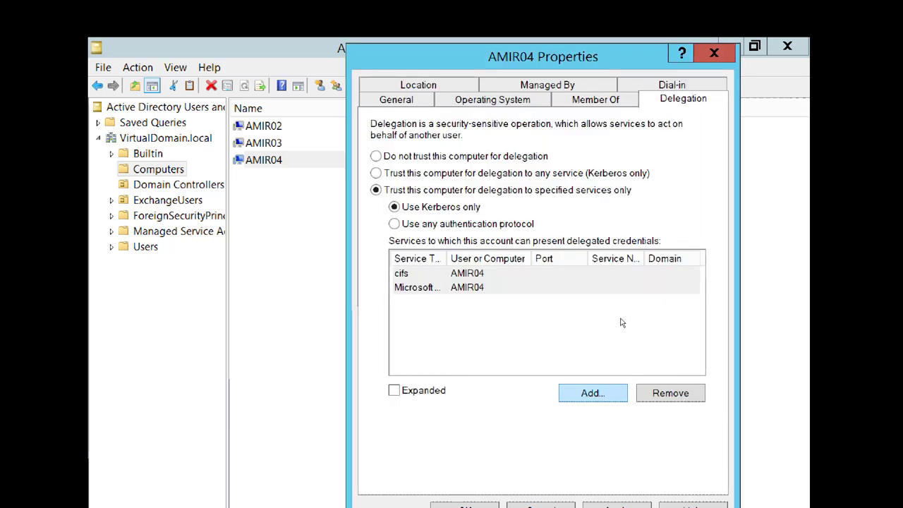
Widen the service type column, save AMIR04's delegation settings, and refresh the VirtualDomain.local domain view
drag(516, 230, 603, 234)
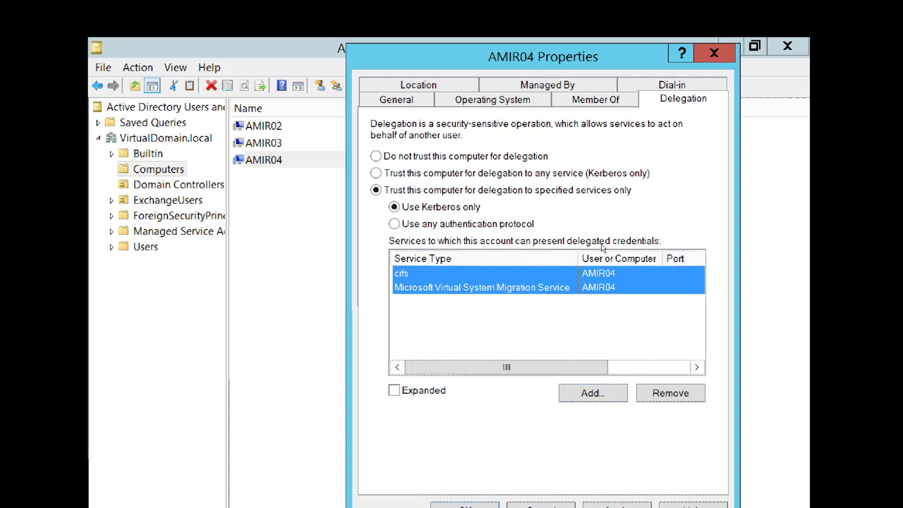
click(600, 259)
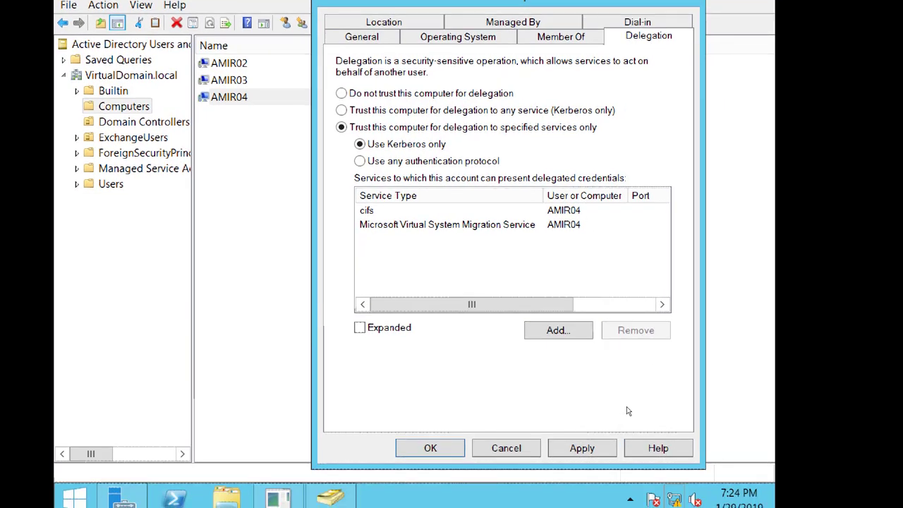
key(alt+a)
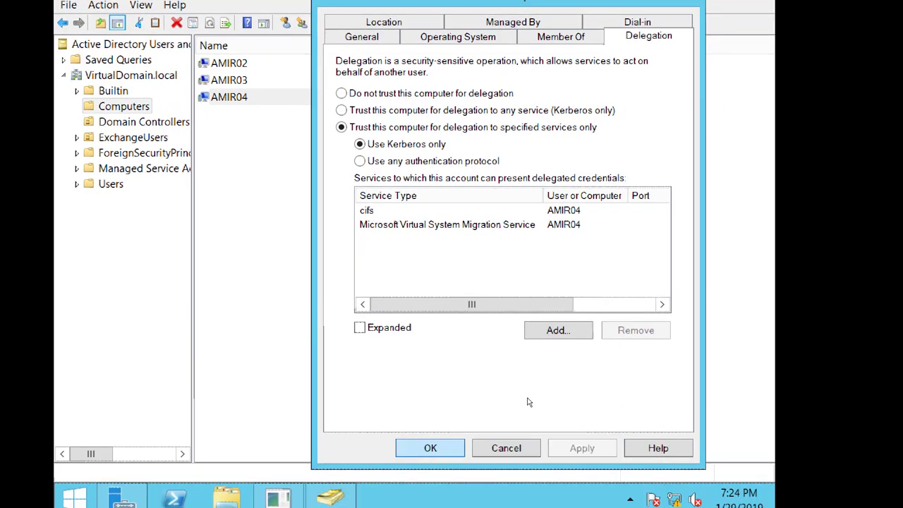
key(Return)
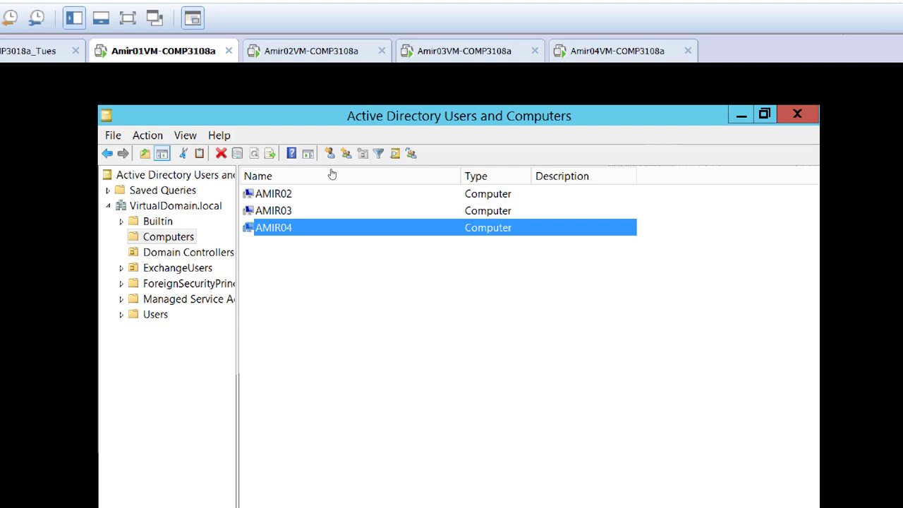
key(BackSpace)
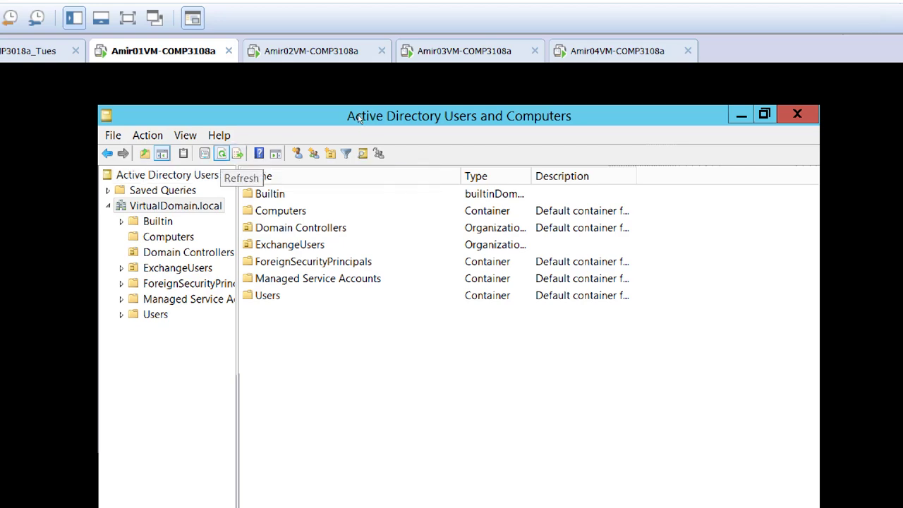
key(F5)
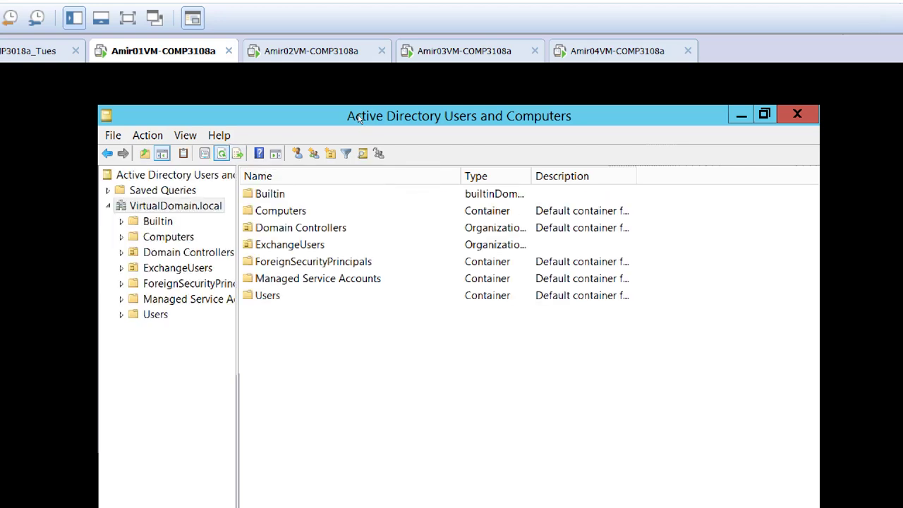
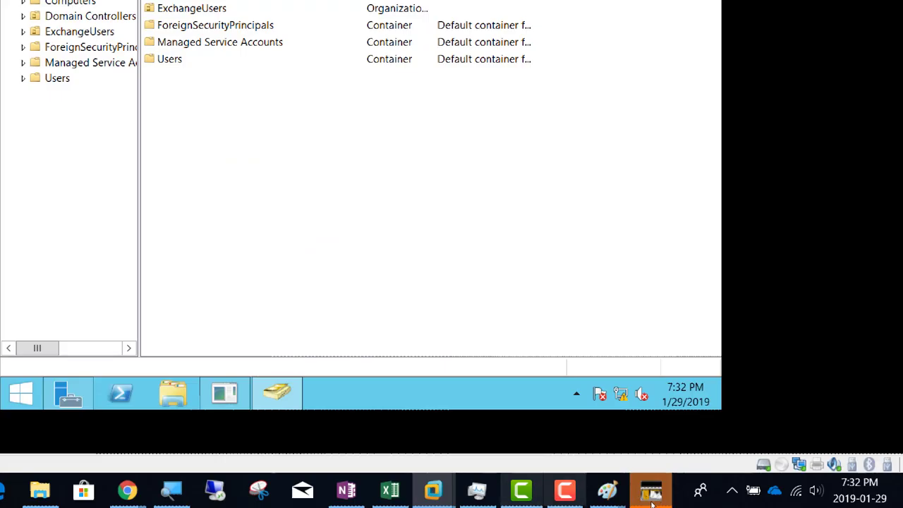
Check the free space on the host's drives in File Explorer, and switch to the migration notes in OneNote
click(652, 499)
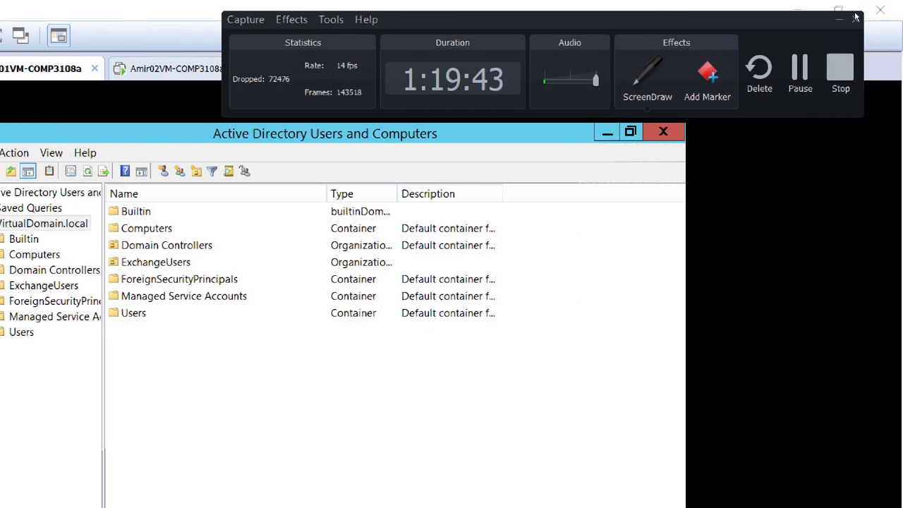
click(857, 18)
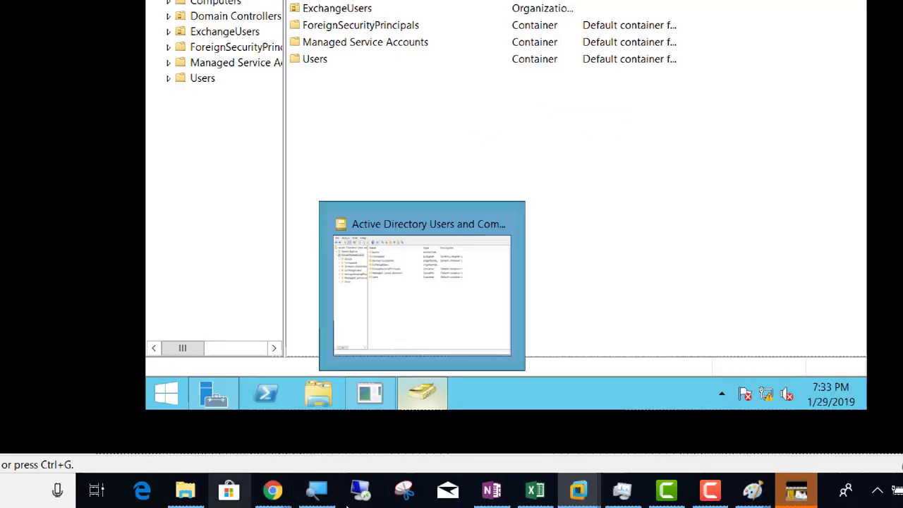
click(316, 491)
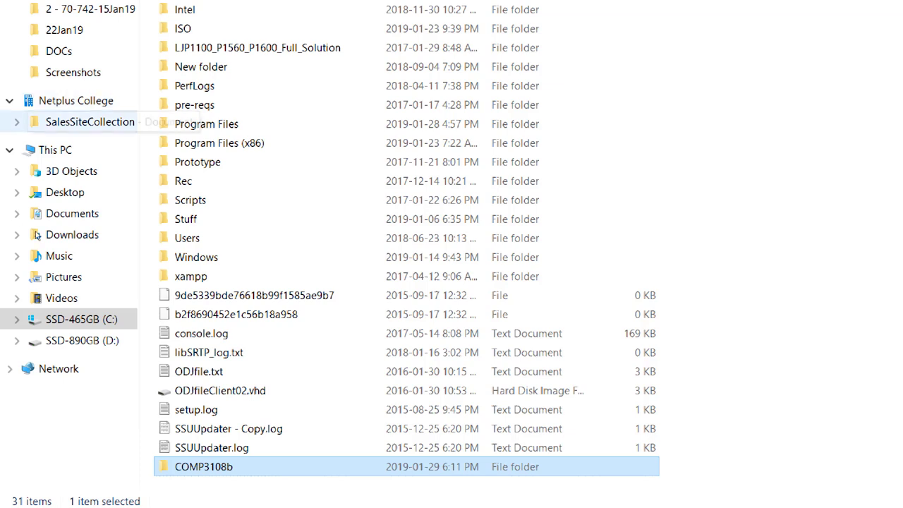
key(alt+Up)
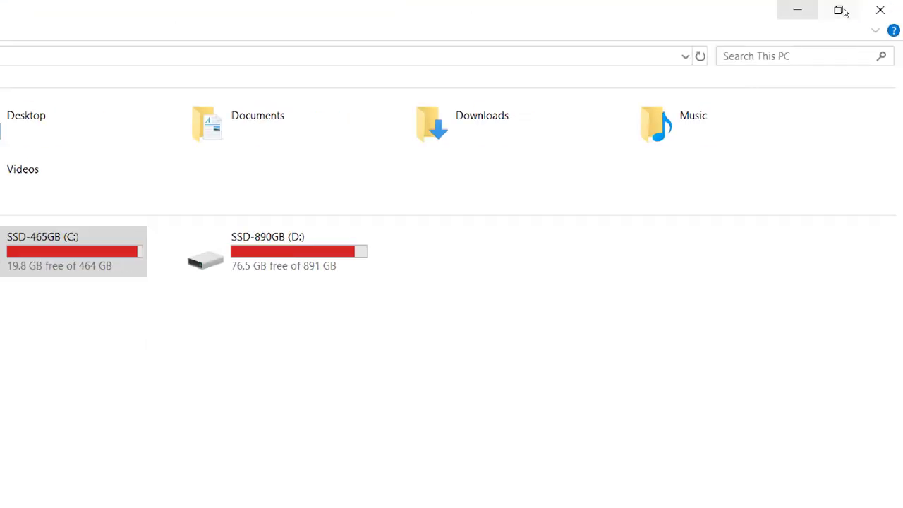
click(797, 10)
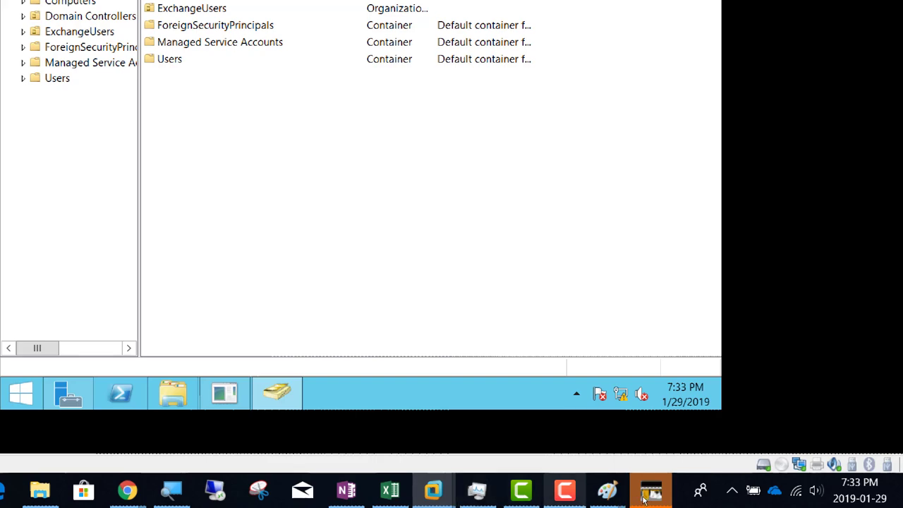
click(346, 490)
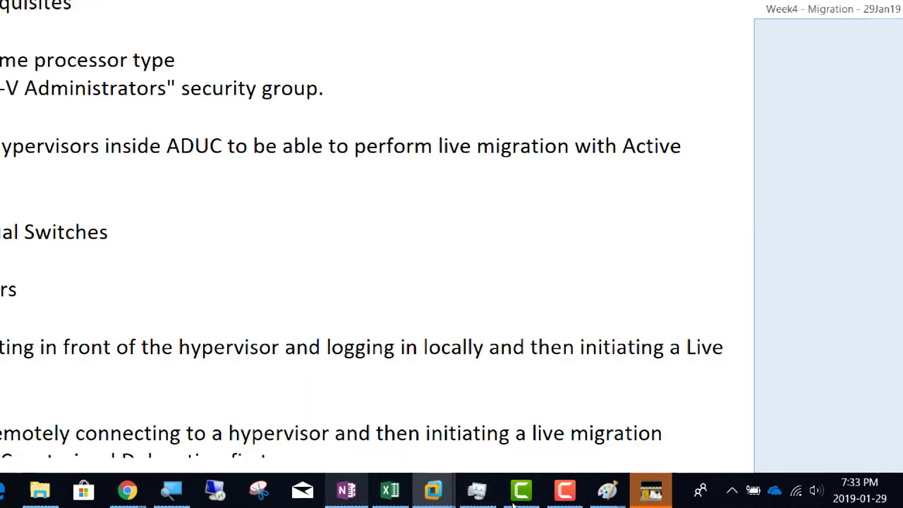
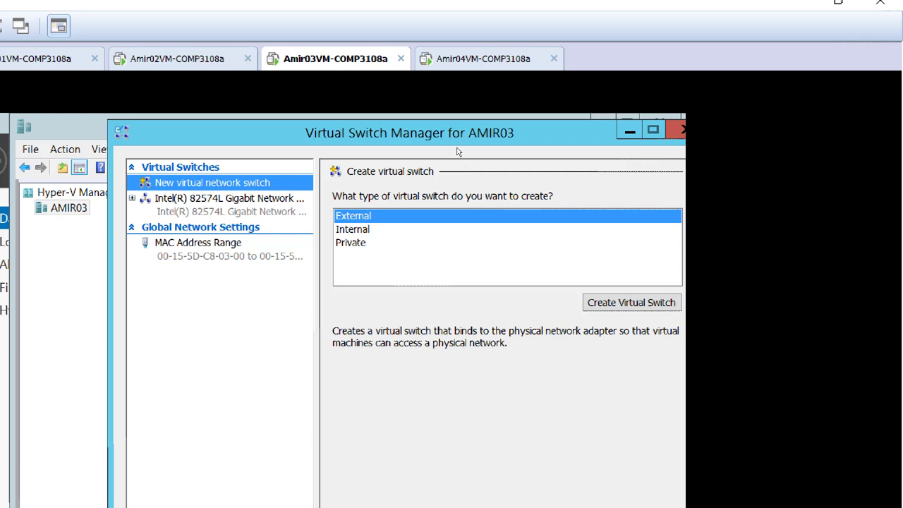
Rename AMIR03's existing external virtual switch as AmirExternalvSwitch01 and apply the change
key(Down)
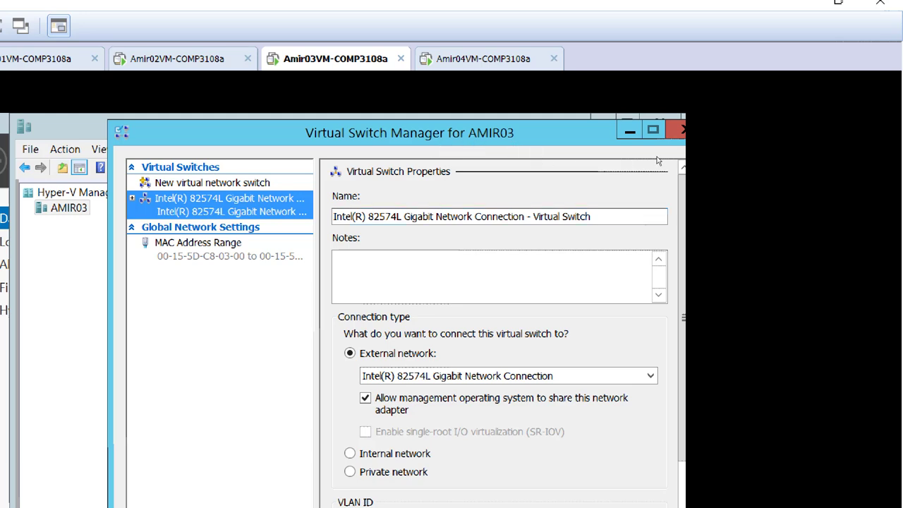
key(Tab)
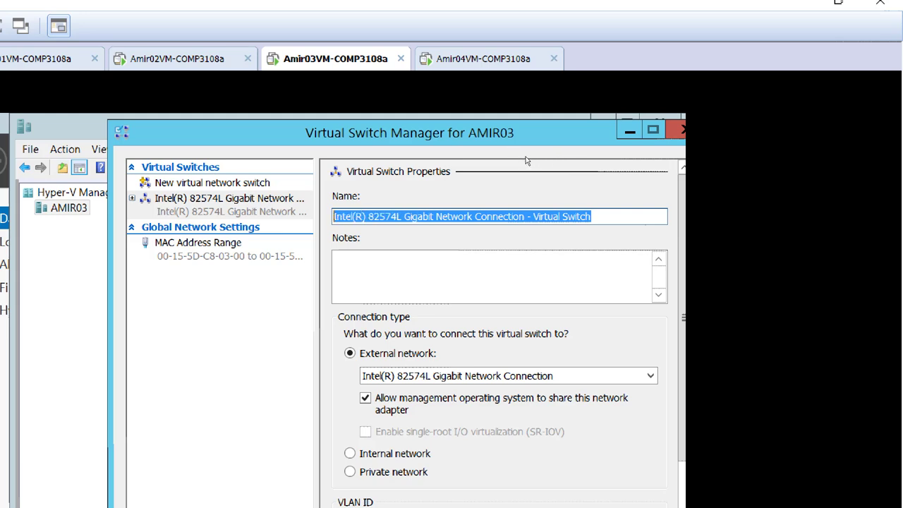
text(AmirExt)
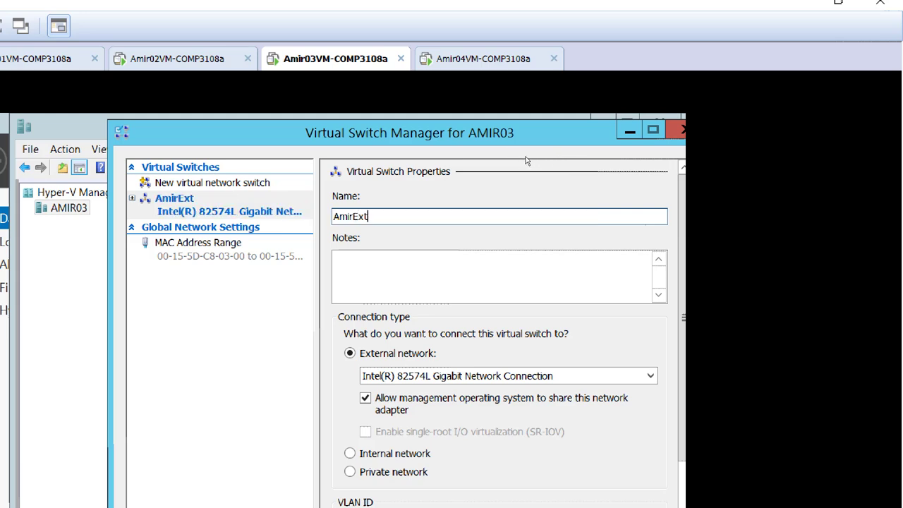
text(ernalvSwi)
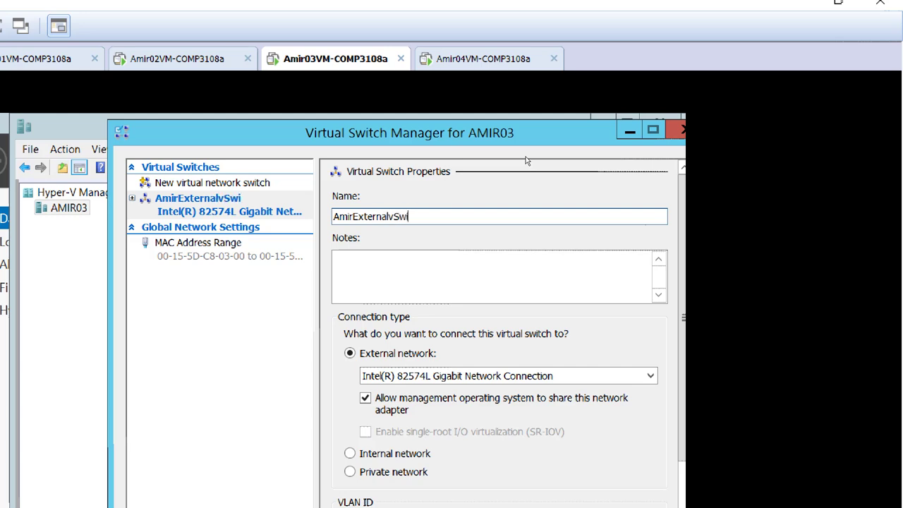
text(tch01)
key(Tab)
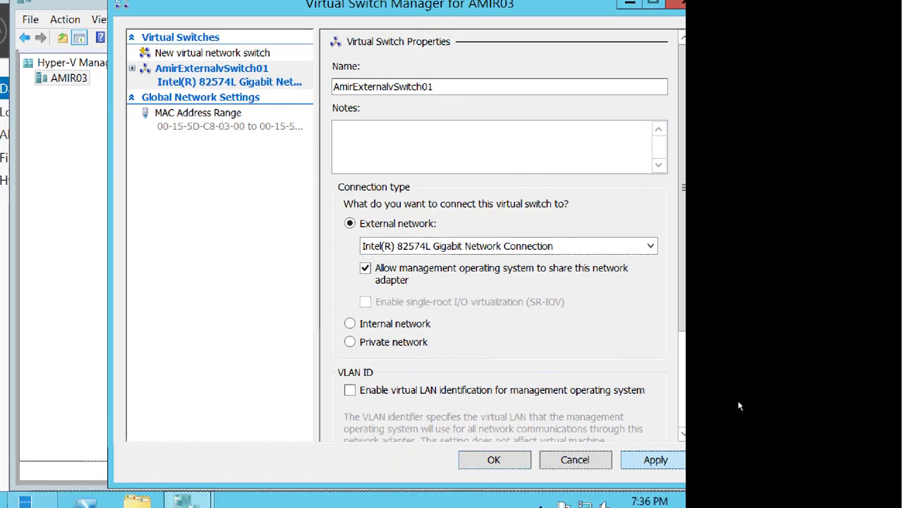
key(Tab)
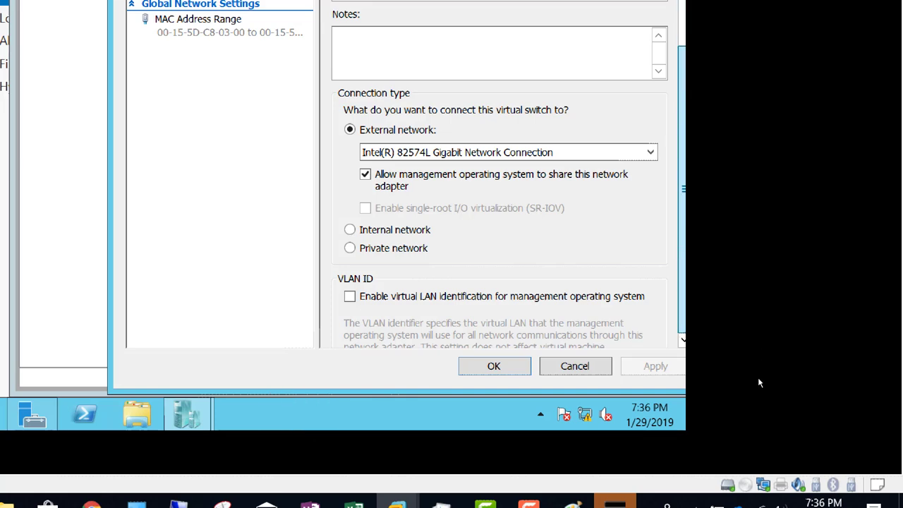
Remove the AmirExternalvSwitch01 virtual switch from AMIR03's virtual switch list
scroll(759, 383, down, 4)
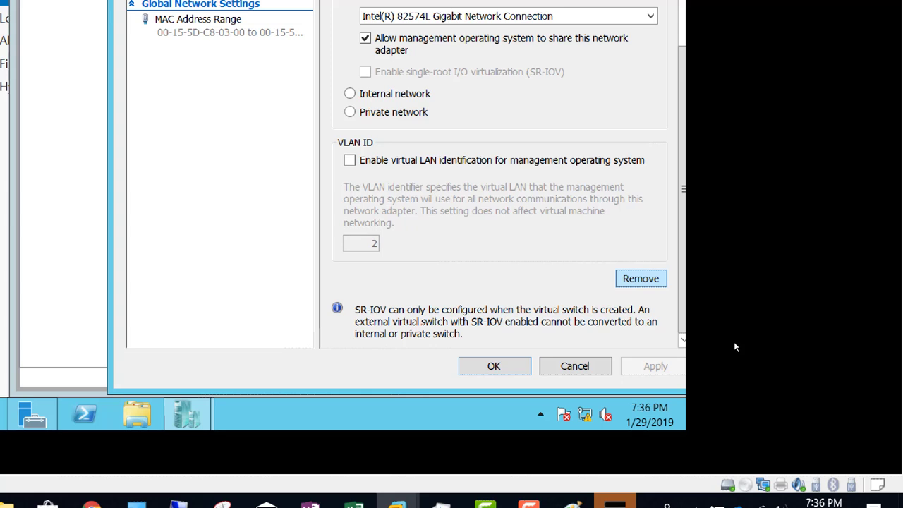
key(space)
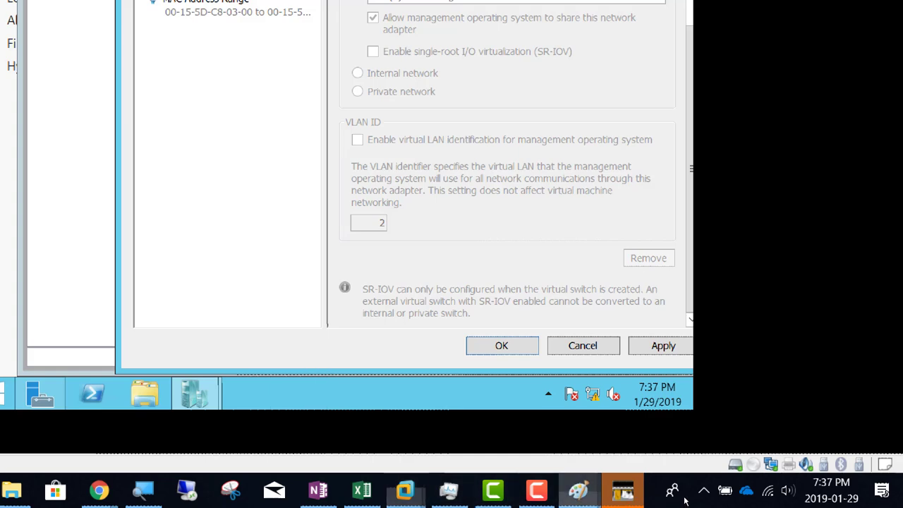
Switch to the Shared Disk Migration diagram in Paint and reduce the screen magnification to 100%
mouse_move(579, 490)
click(811, 409)
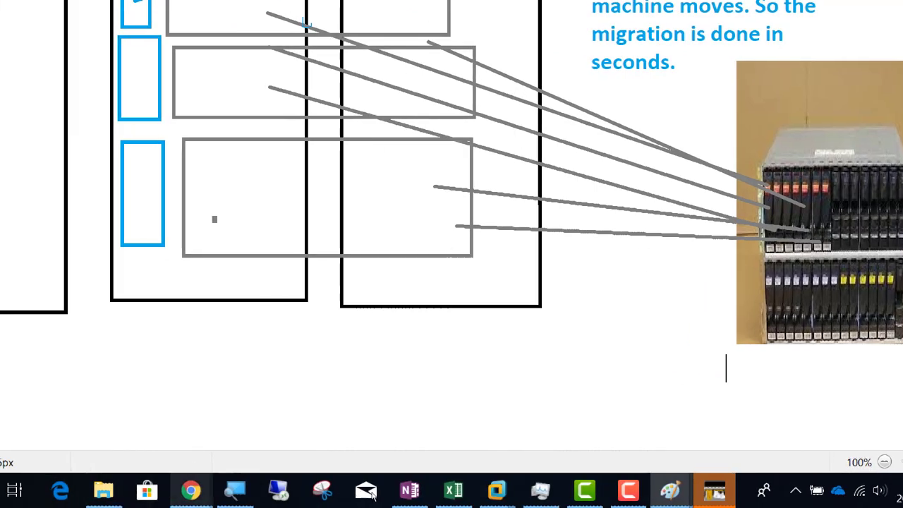
click(235, 491)
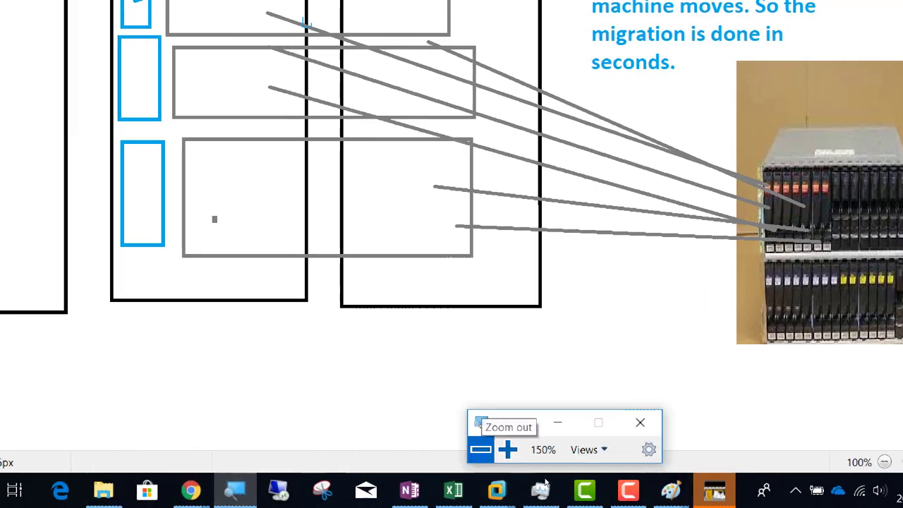
key(super+minus)
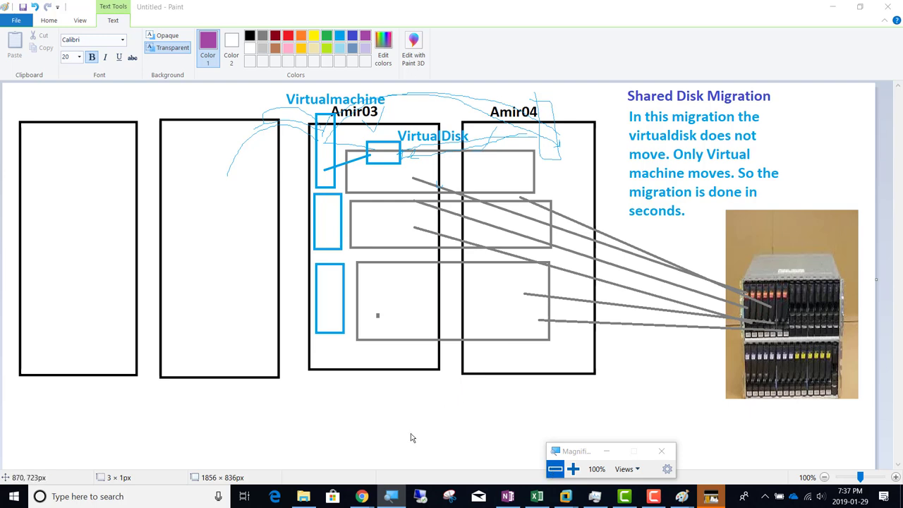
Open a new Notepad document and write the heading "Which Switch need to be removed" followed by a blank line
click(606, 451)
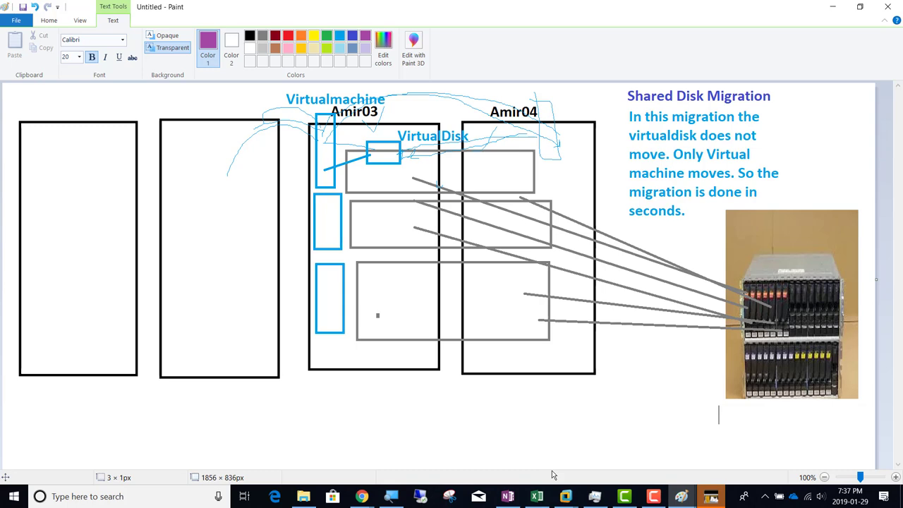
key(super+r)
key(Return)
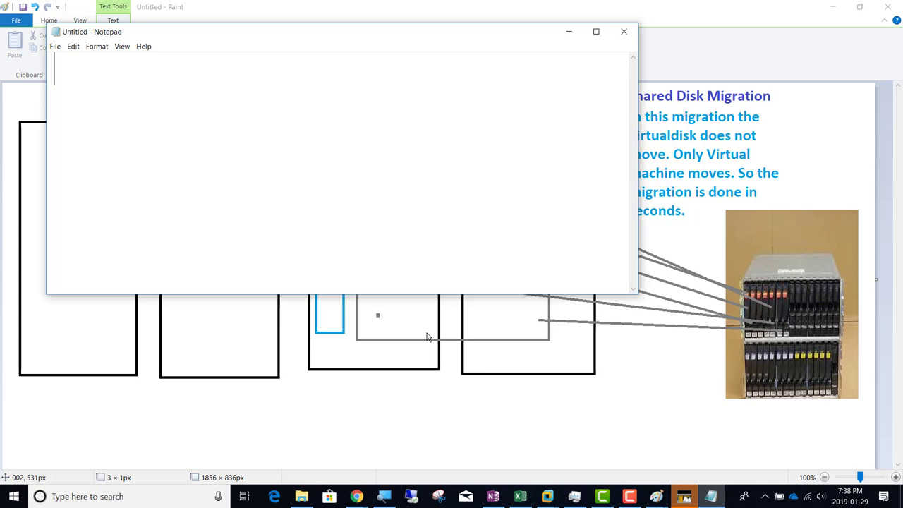
text(Which Sw)
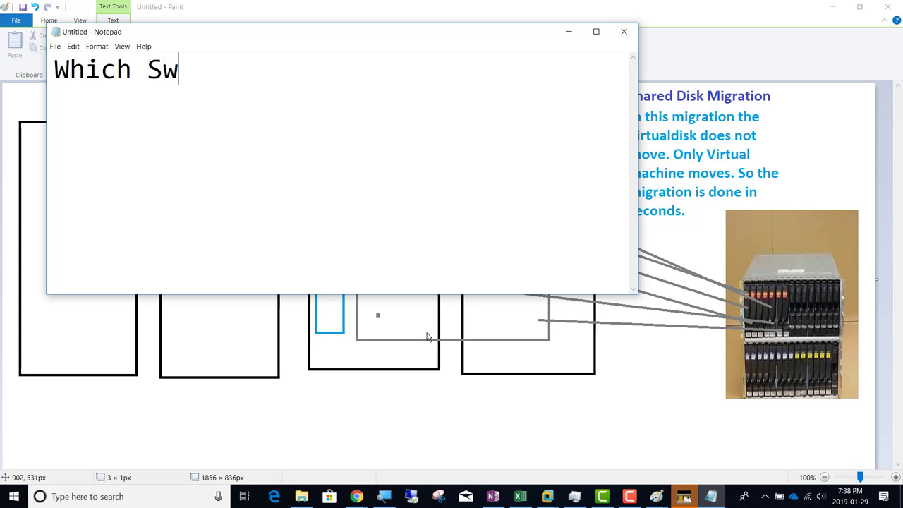
text(itch )
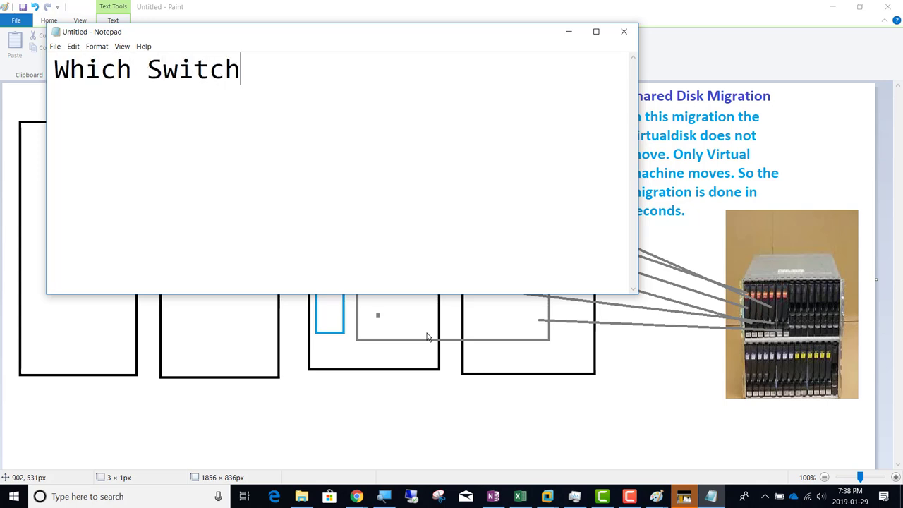
text(need to be re)
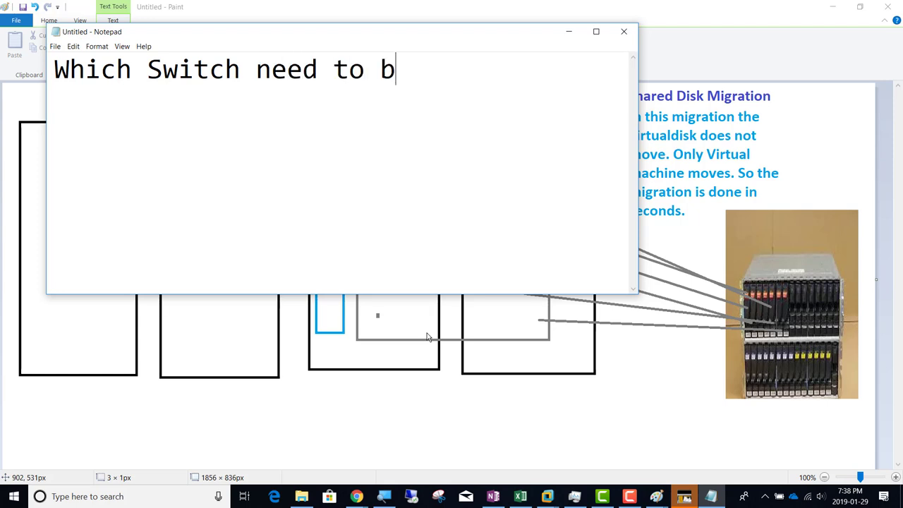
text(moved)
key(Return)
key(Return)
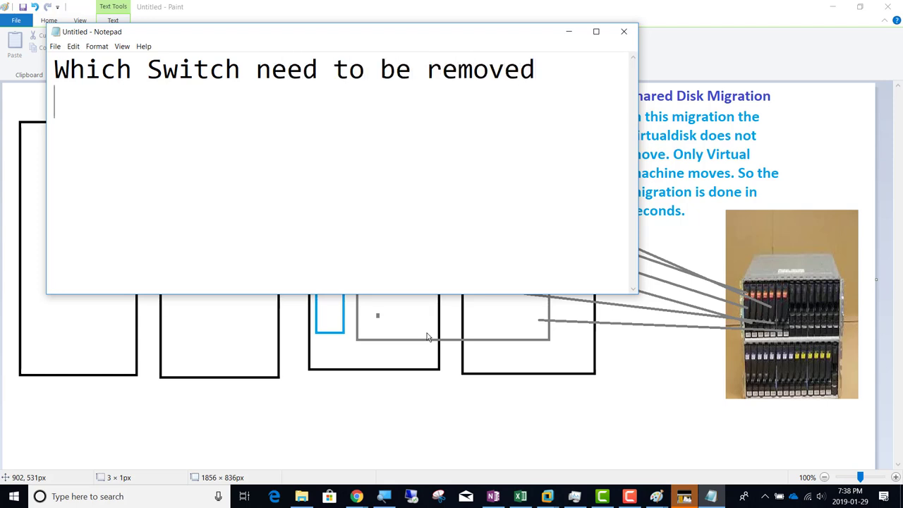
List AmirInternalvSwitch, AmirPrivatevSwitch and AmirExternalvSwitch02 as dashed items under the Notepad heading
text(- Amir)
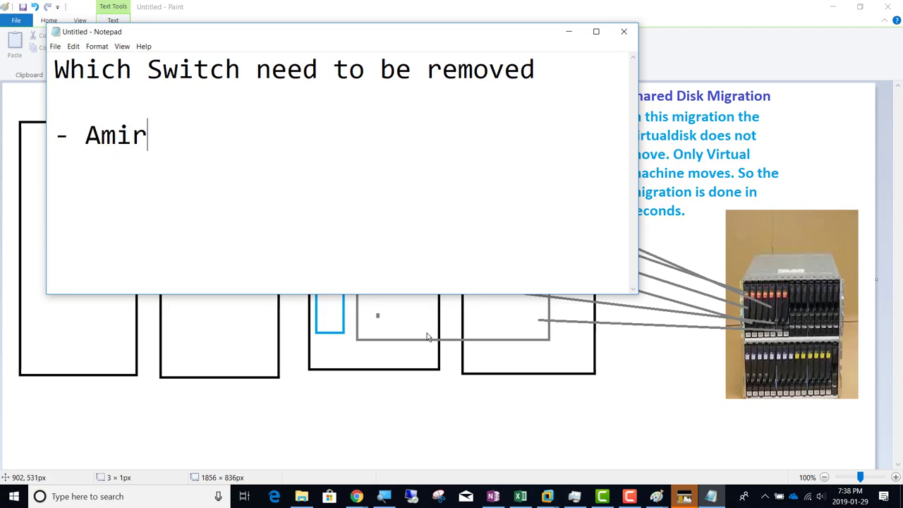
text(Internalv)
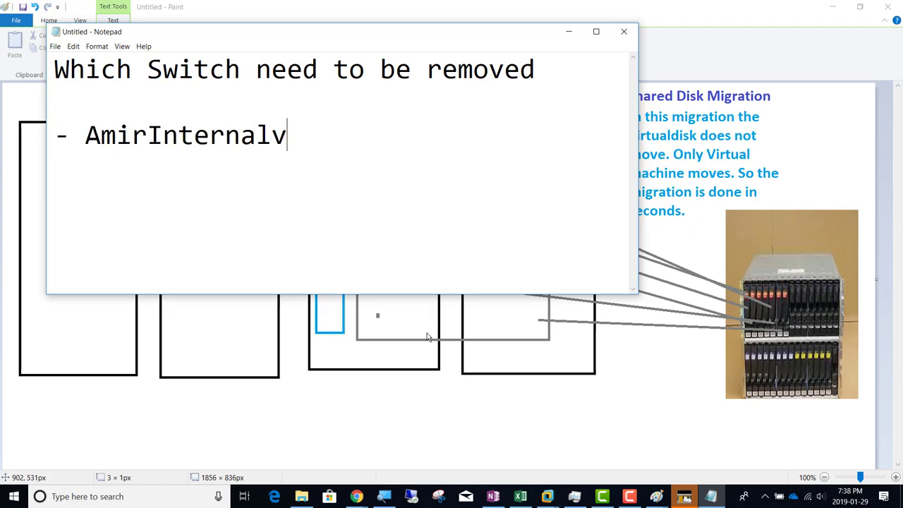
text(Switch)
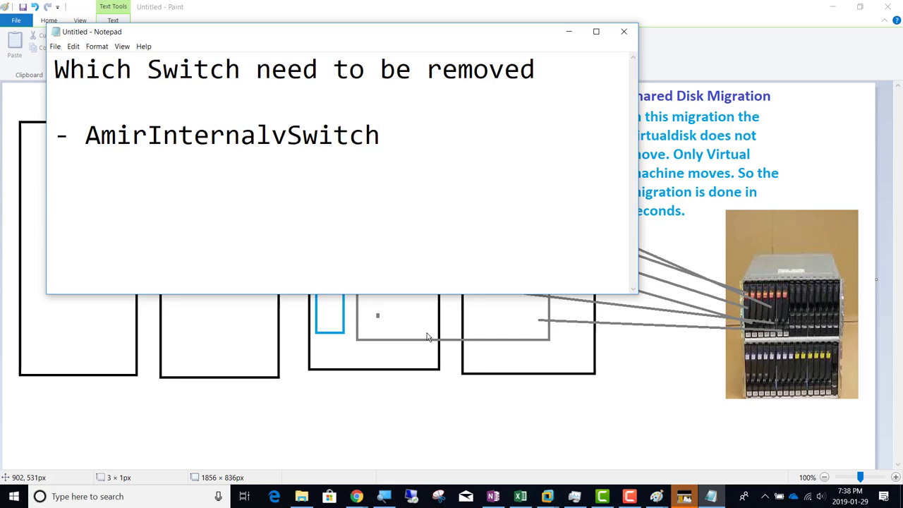
key(Return)
text(- Amir)
text(P)
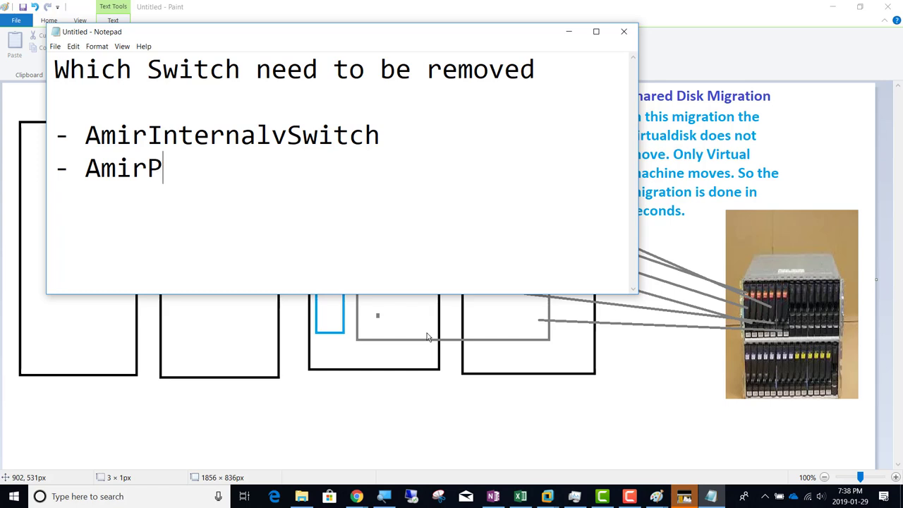
text(rivatevSwitch)
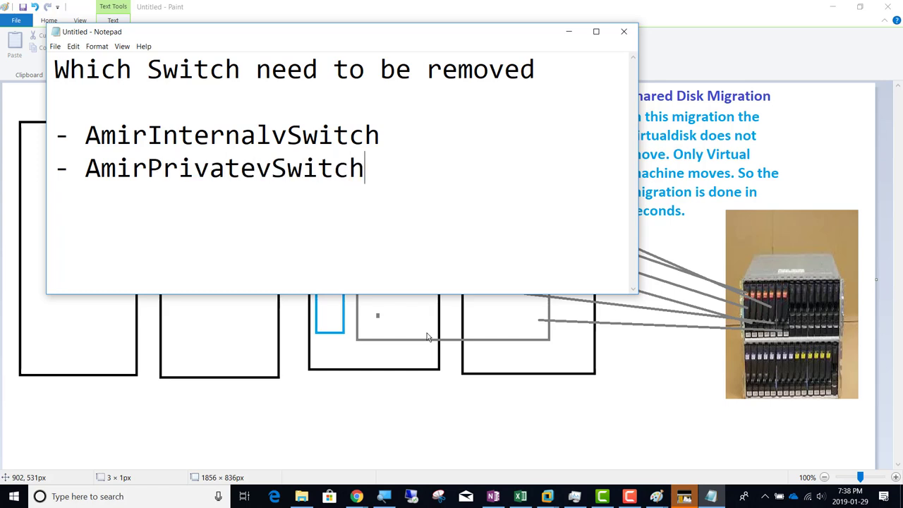
key(Return)
text(- Amir)
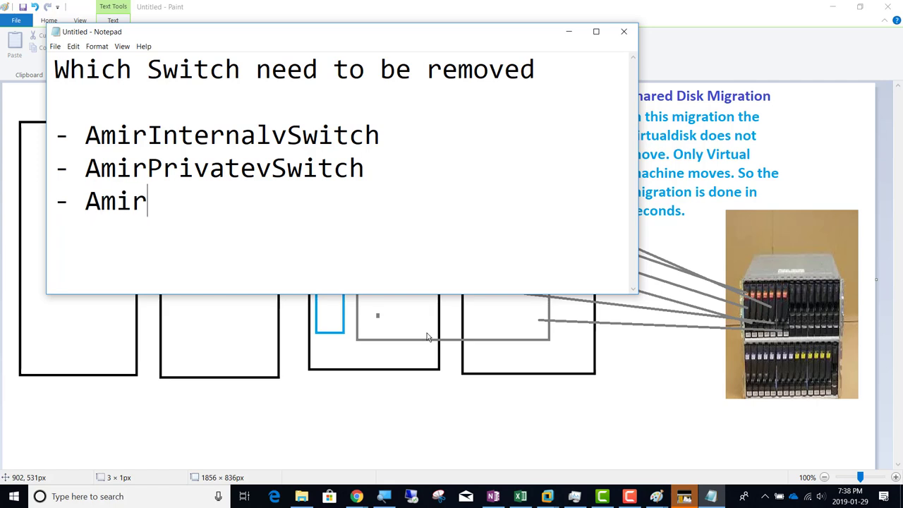
text(Exter)
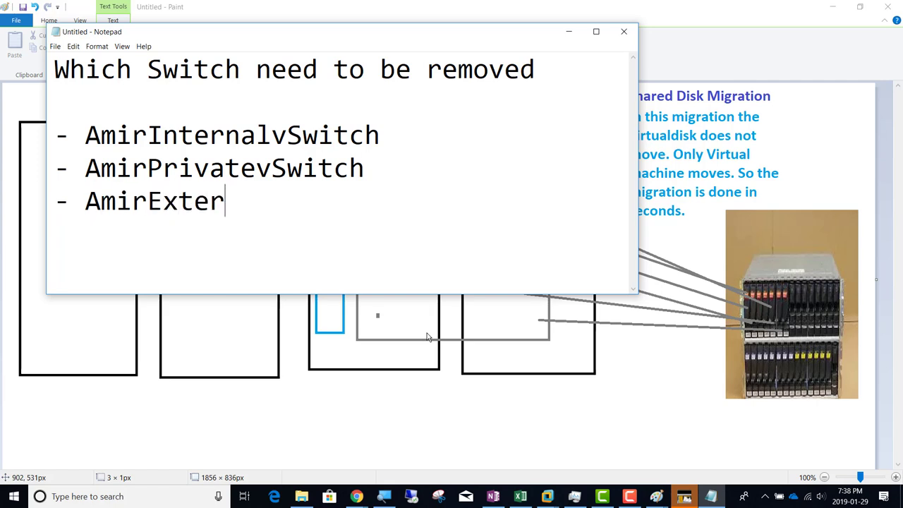
text(nalvSwitch02)
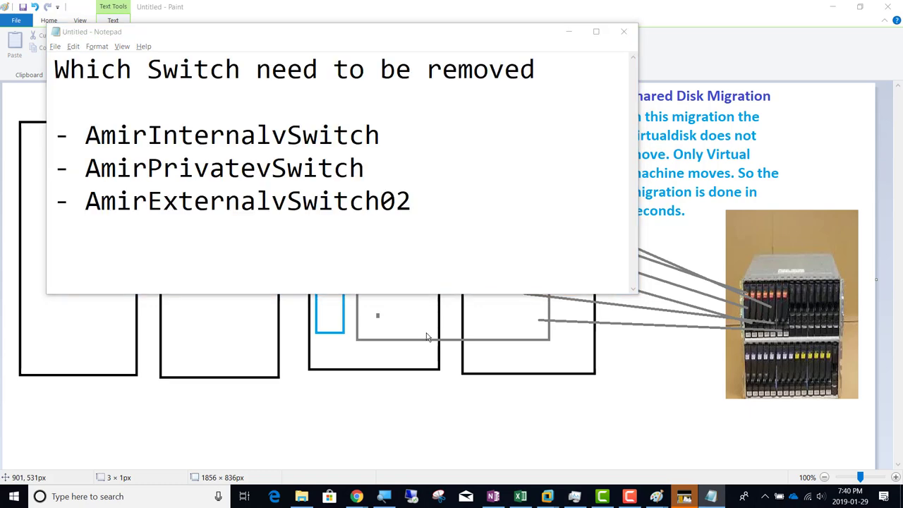
Switch to the Amir03VM virtual machine, discard the pending virtual switch removal and reopen the Virtual Switch Manager for AMIR03
key(alt+Tab)
key(alt+Tab)
key(alt+Tab)
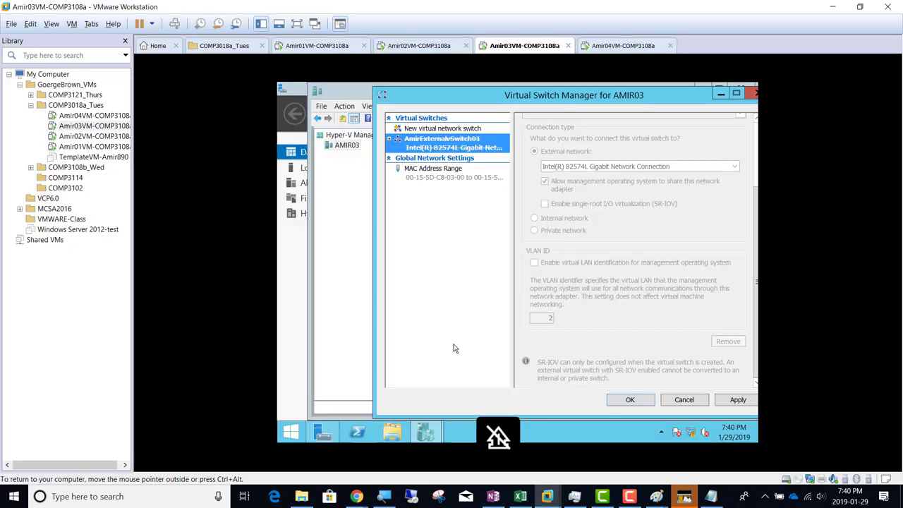
click(694, 401)
right_click(347, 151)
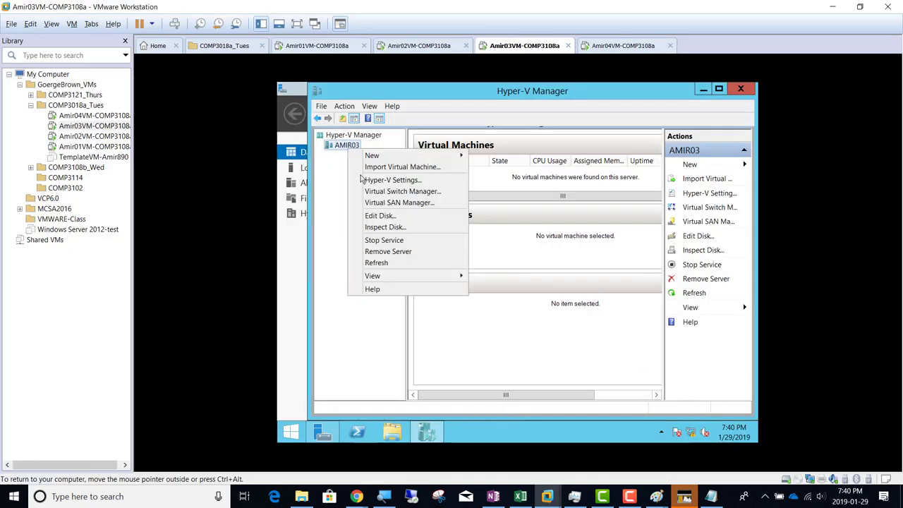
click(403, 192)
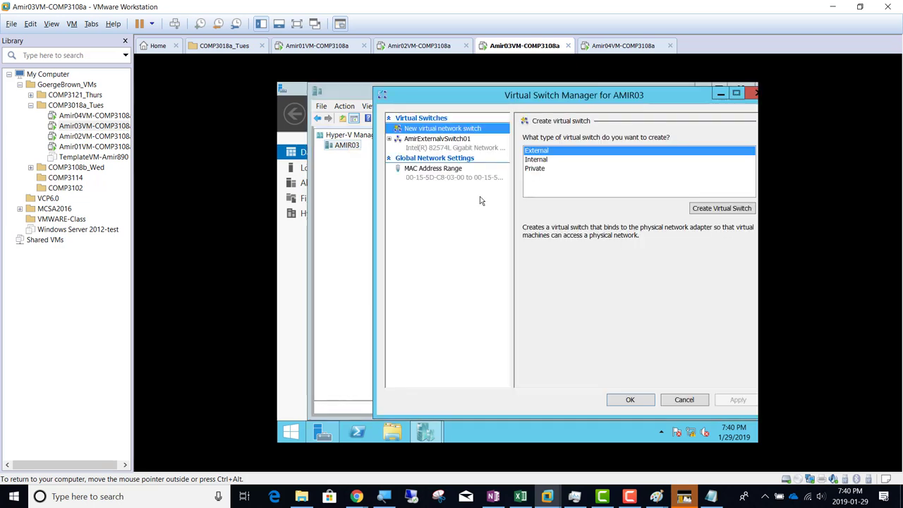
Review the properties of AmirExternalvSwitch01 on AMIR03 under magnification, and close the Virtual Switch Manager
click(383, 496)
click(572, 469)
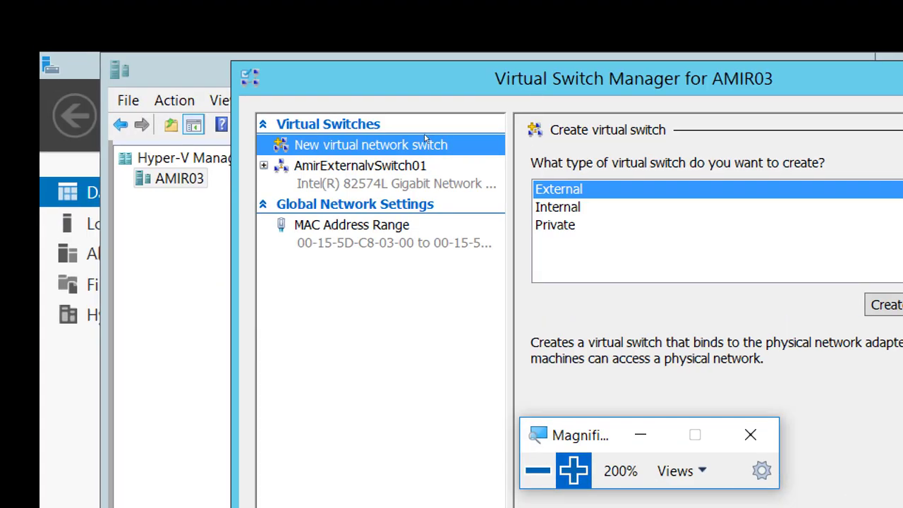
click(432, 147)
key(Down)
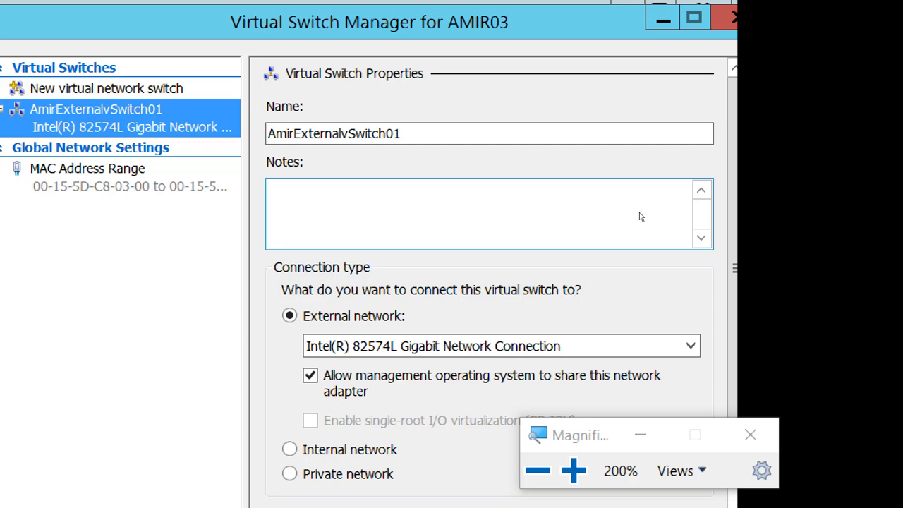
key(super+minus)
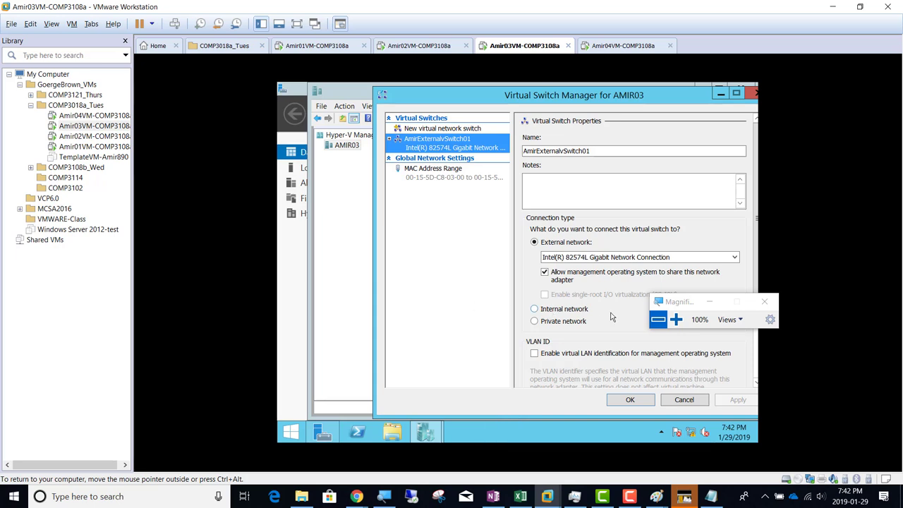
click(701, 304)
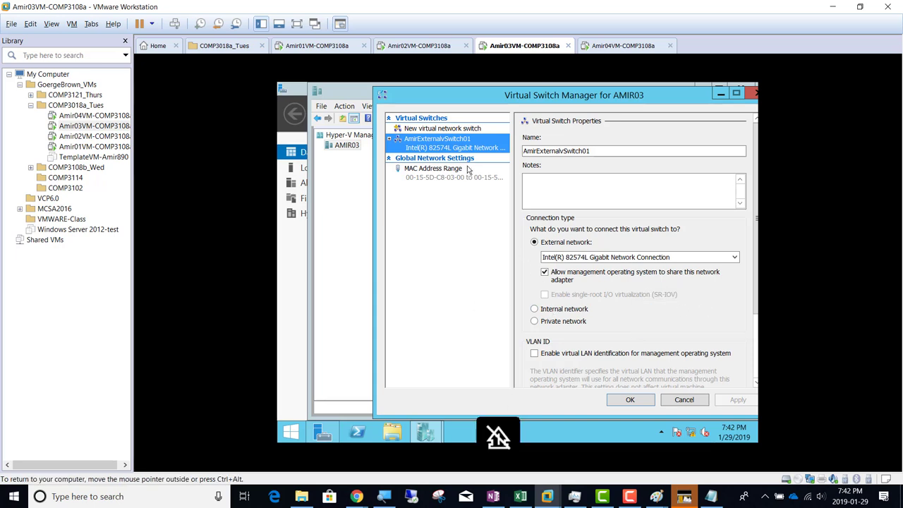
click(629, 403)
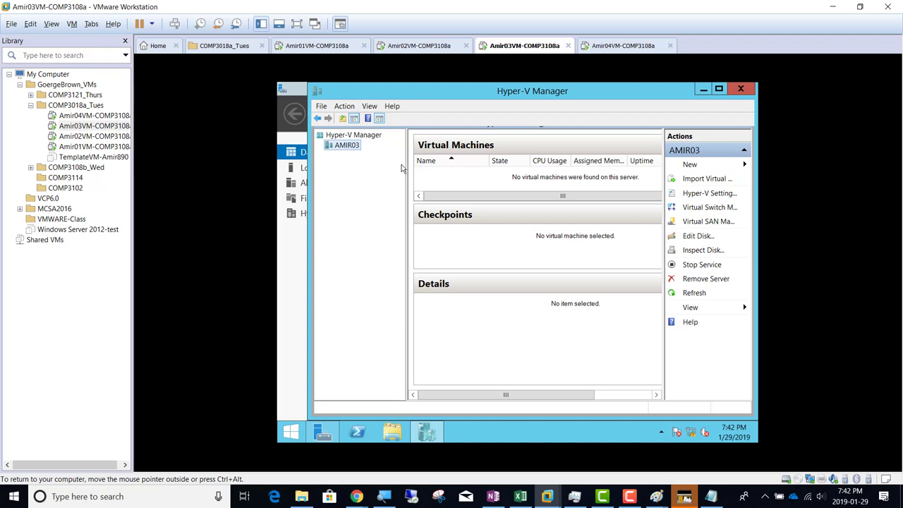
Switch to the Amir04VM virtual machine and open the Virtual Switch Manager for AMIR04 with the screen magnified
click(615, 47)
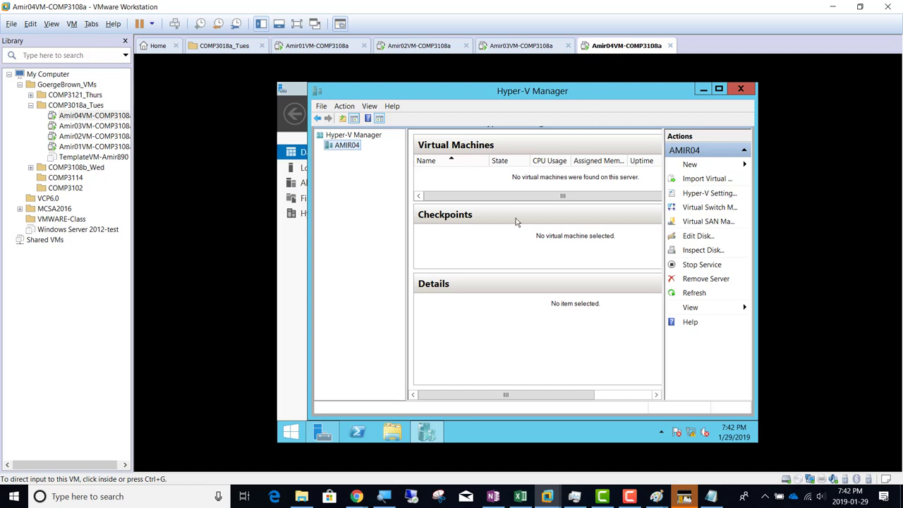
click(384, 492)
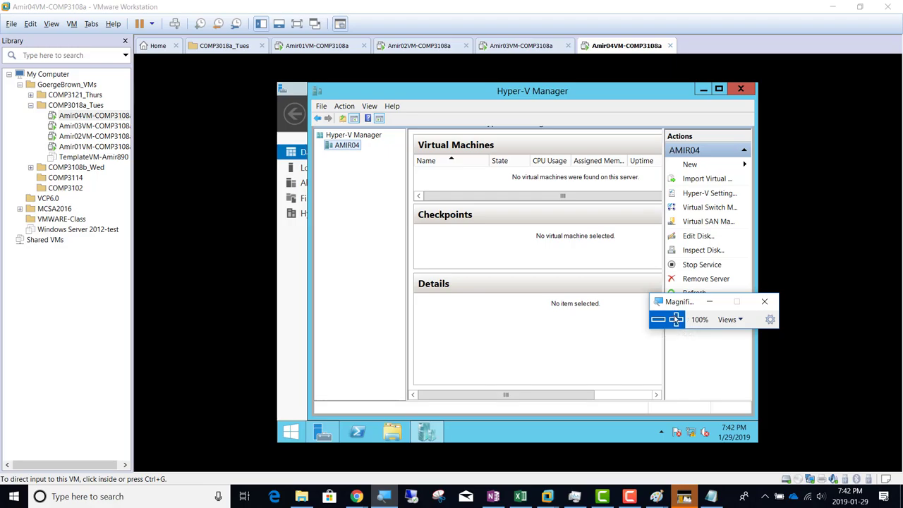
click(670, 322)
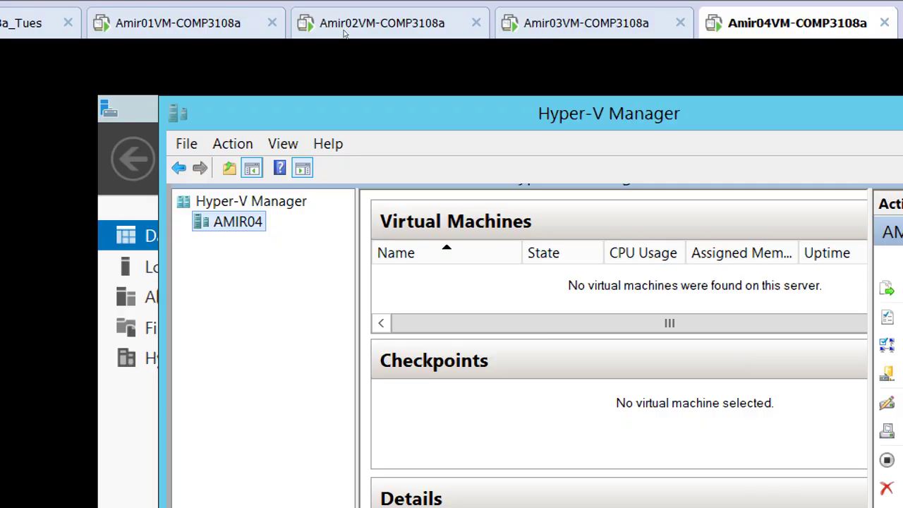
key(shift+F10)
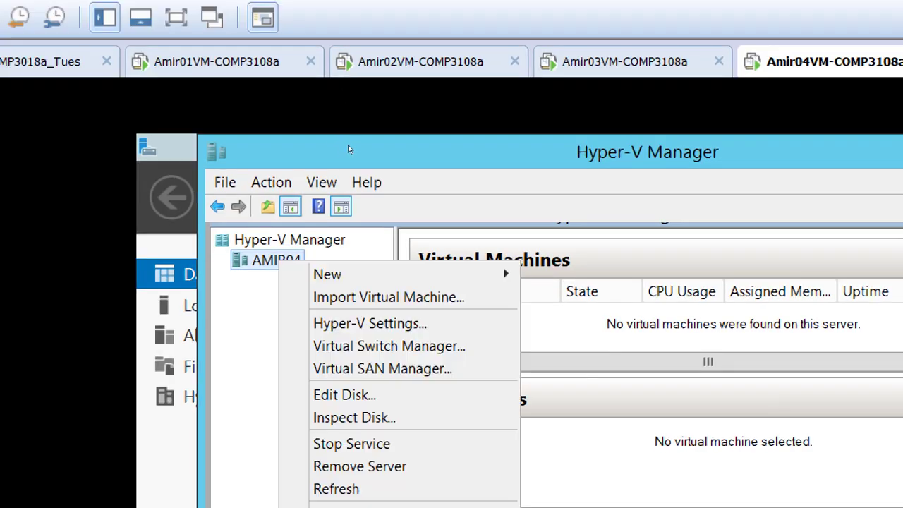
key(Down)
key(Down)
key(Down)
key(Down)
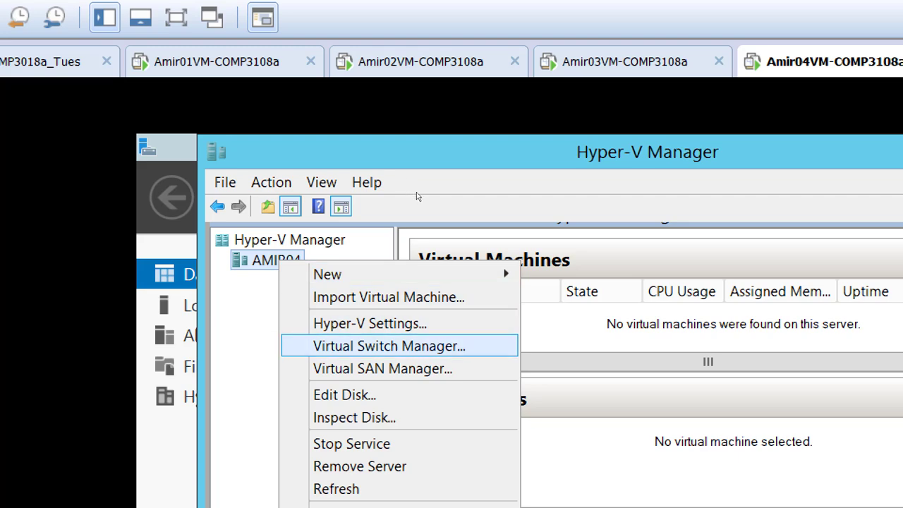
key(Return)
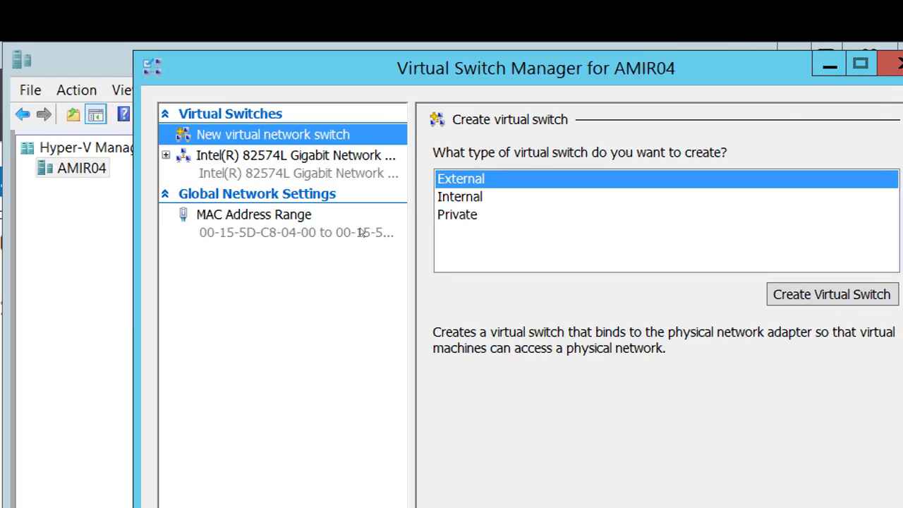
Rename AMIR04's existing external virtual switch as AmirExternalvSwitch01 and save the change
key(Return)
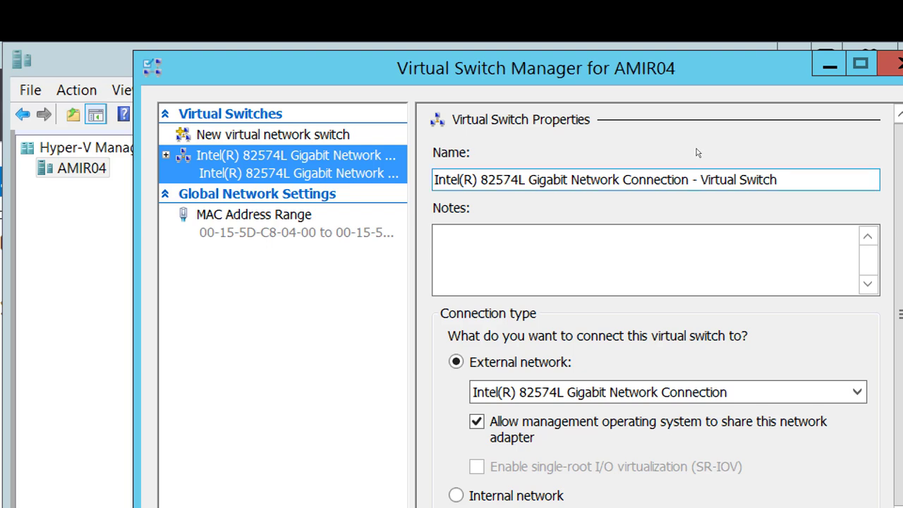
drag(696, 151, 505, 154)
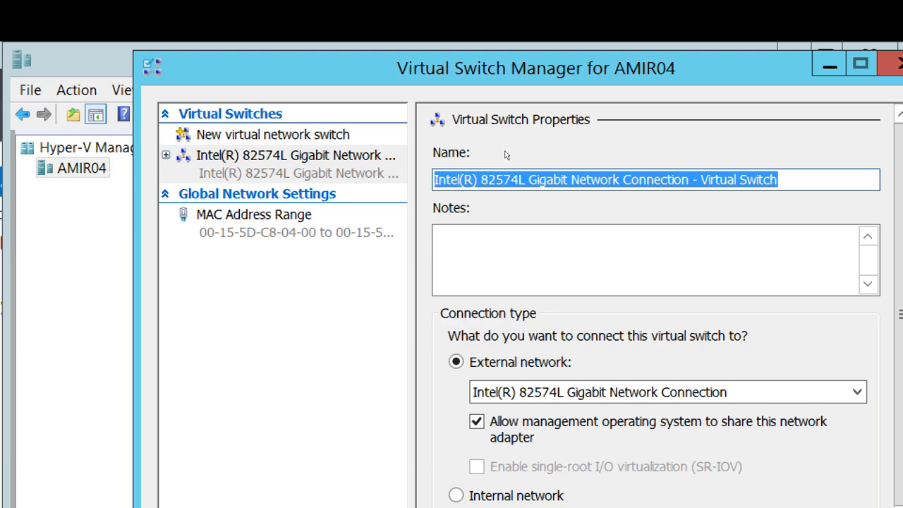
text(Amir)
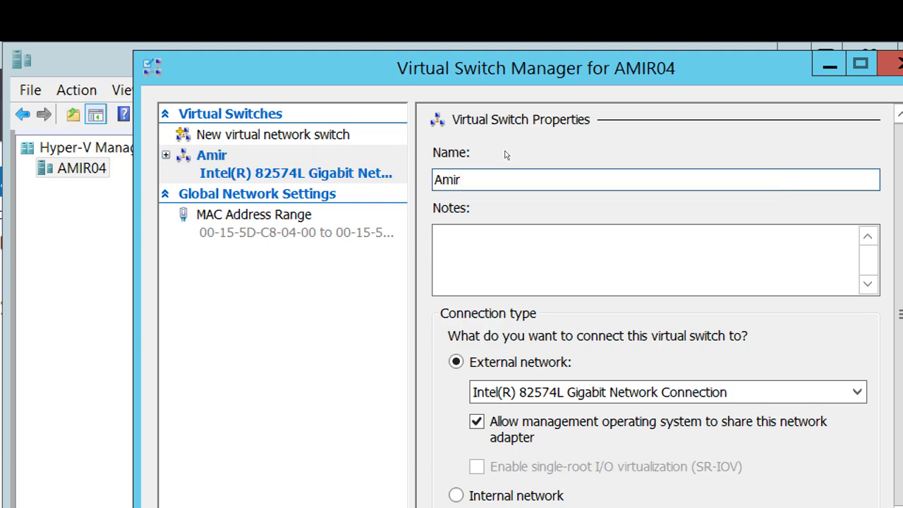
text(Externalv)
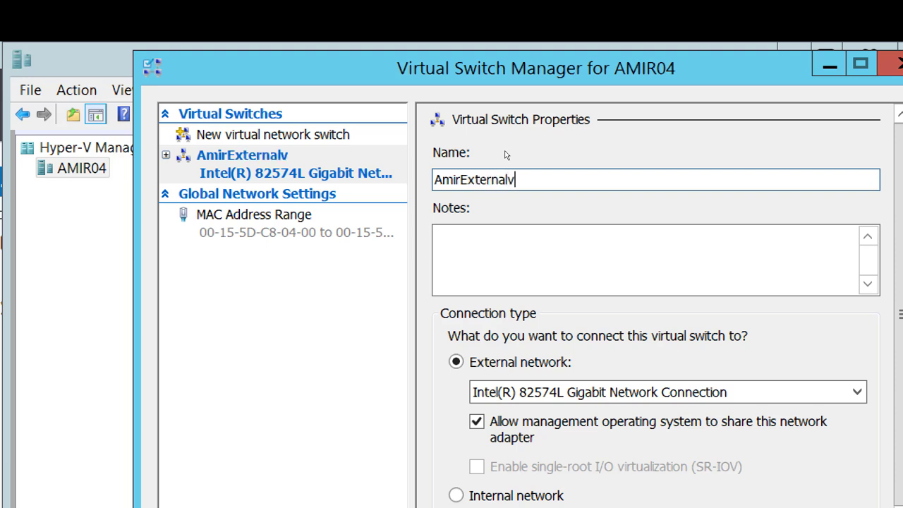
text(Switch01)
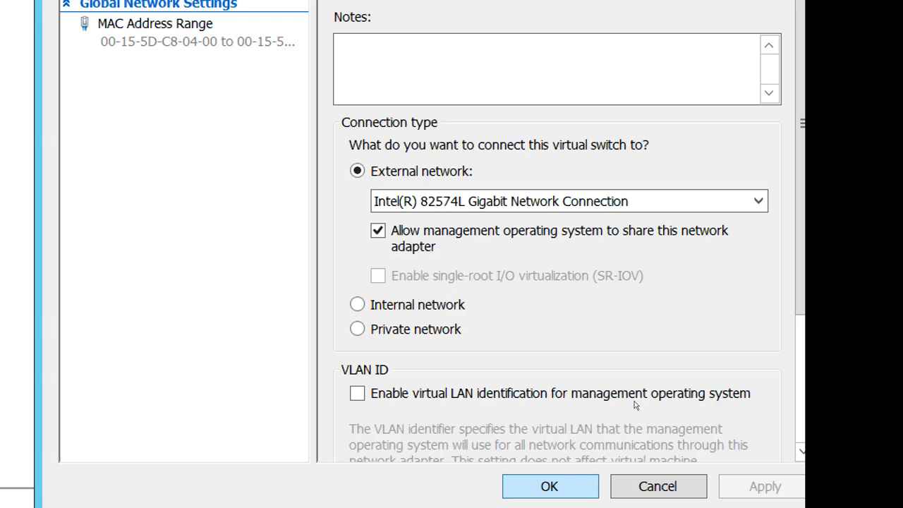
key(Return)
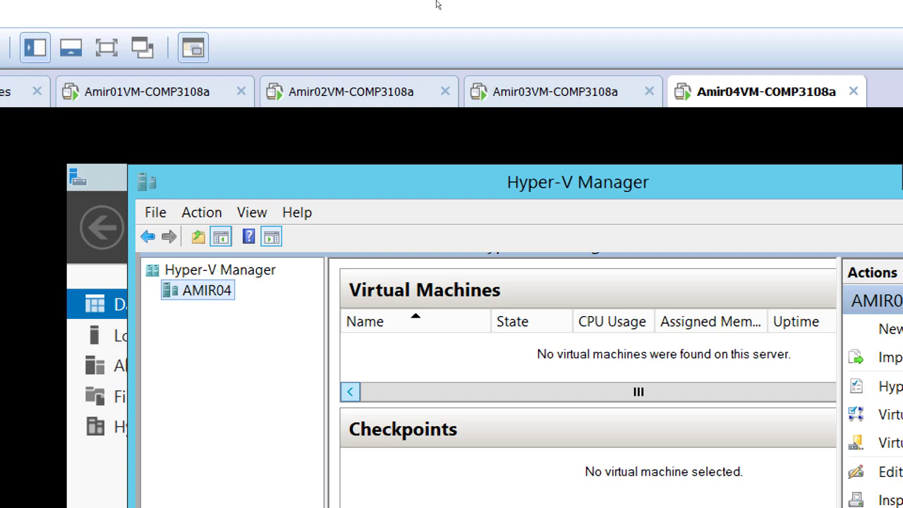
Switch to the OneNote migration notes and review the virtual switch and live migration requirements
key(alt+Tab)
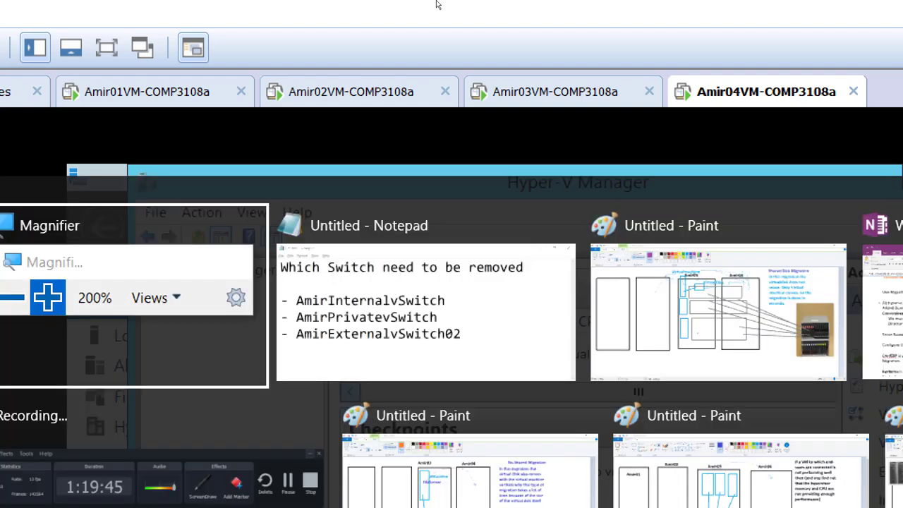
key(Tab)
key(Tab)
key(Tab)
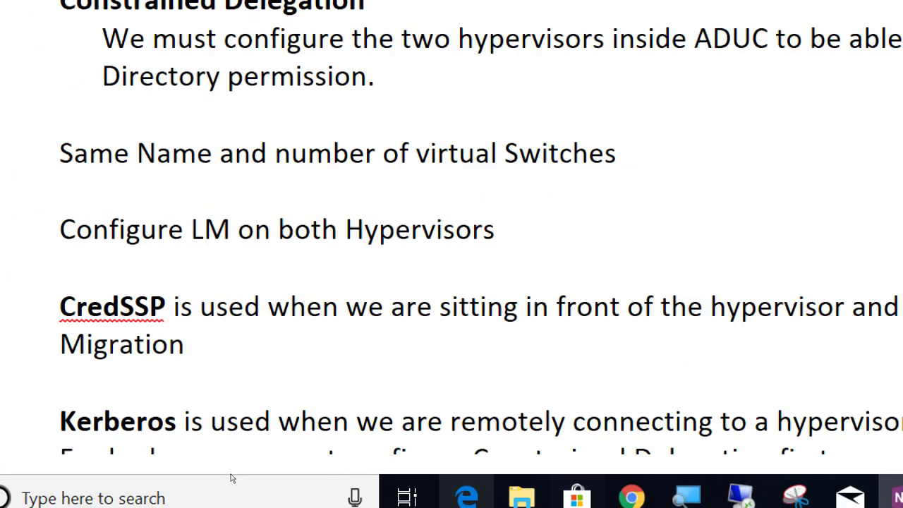
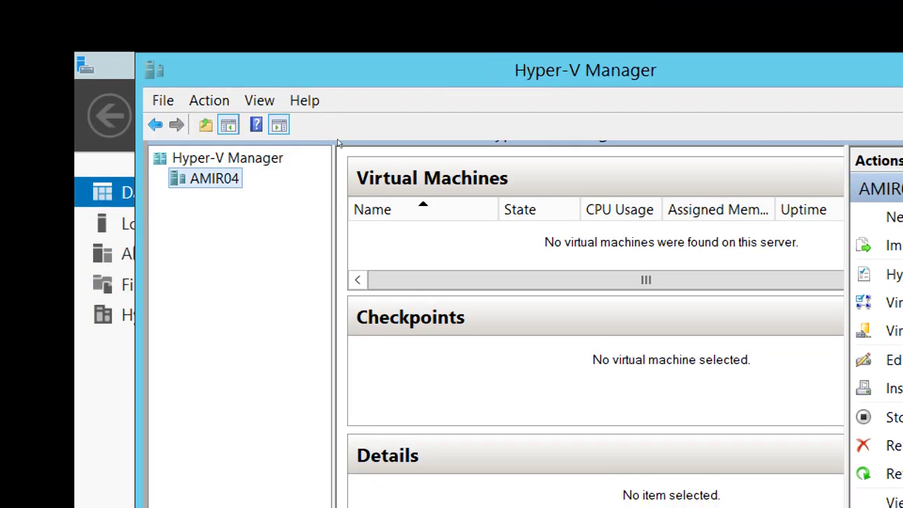
Start creating a new virtual machine on AMIR04 and proceed past the wizard's introduction
key(shift+F10)
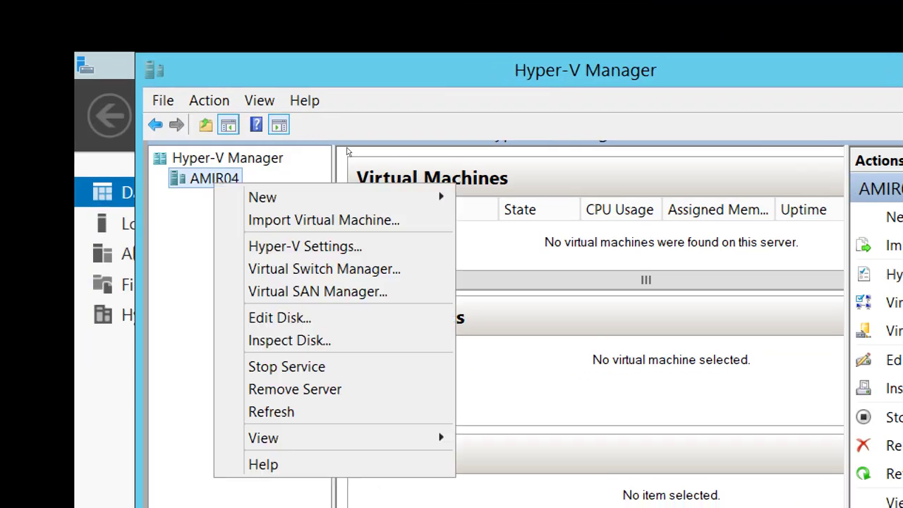
key(Down)
key(Down)
key(Down)
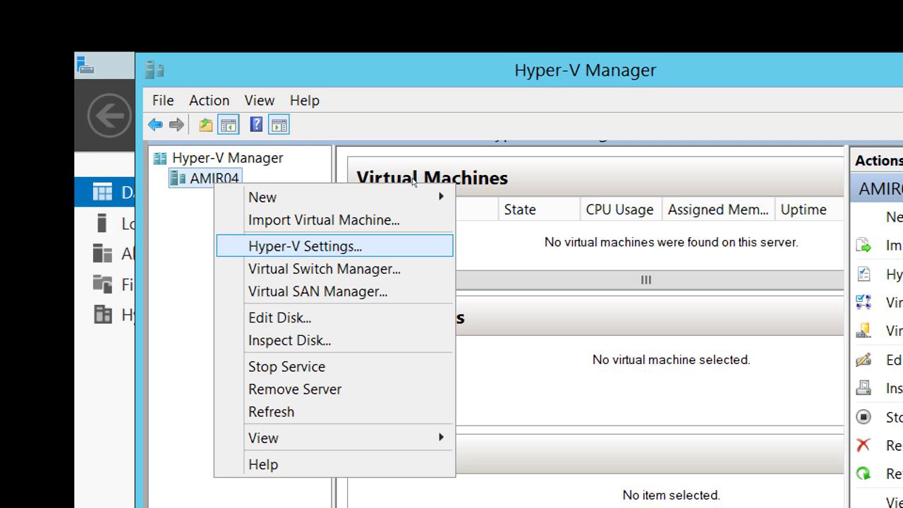
key(Down)
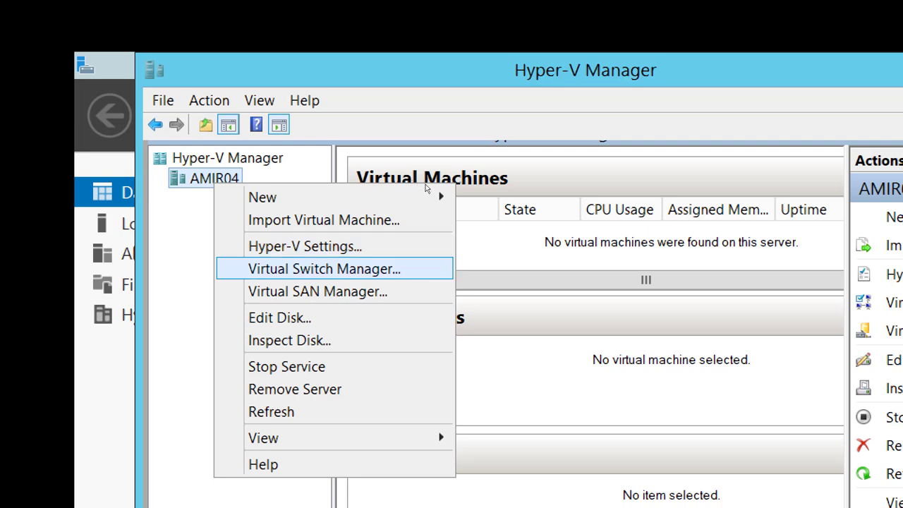
key(Up)
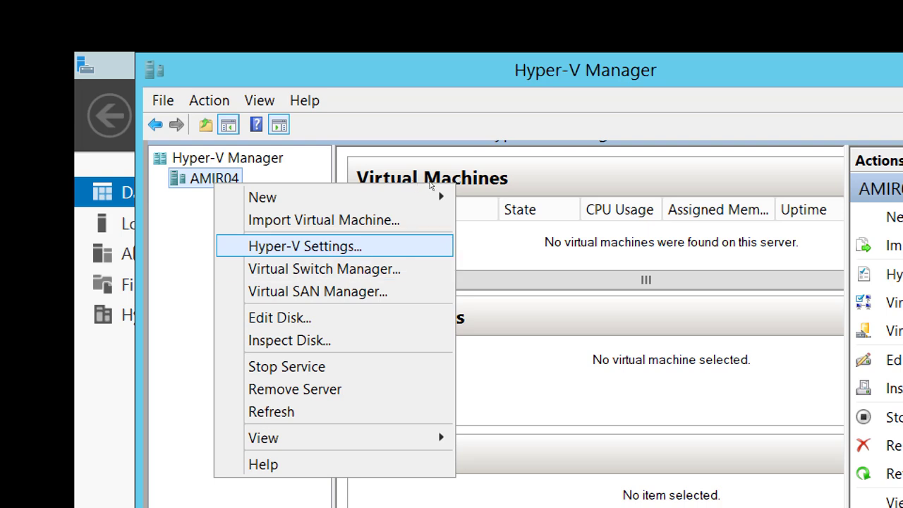
key(Down)
key(Up)
key(Up)
key(Up)
key(Right)
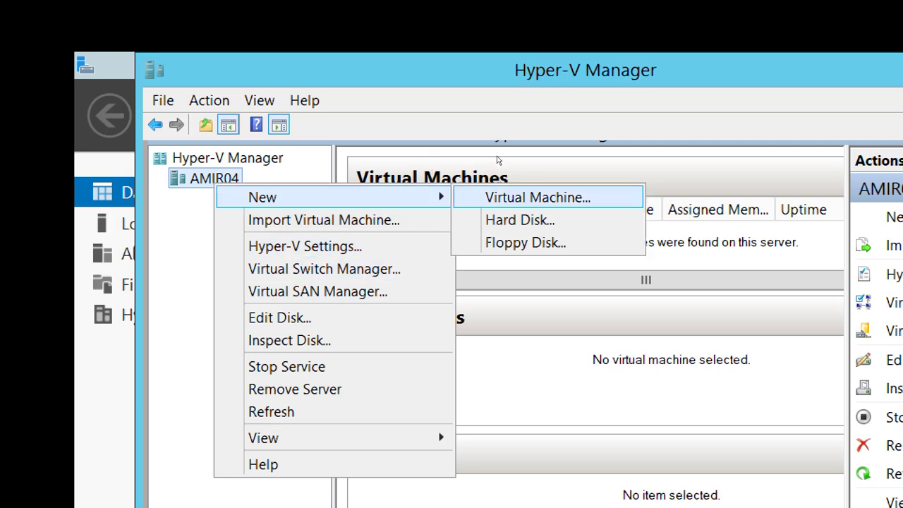
key(Return)
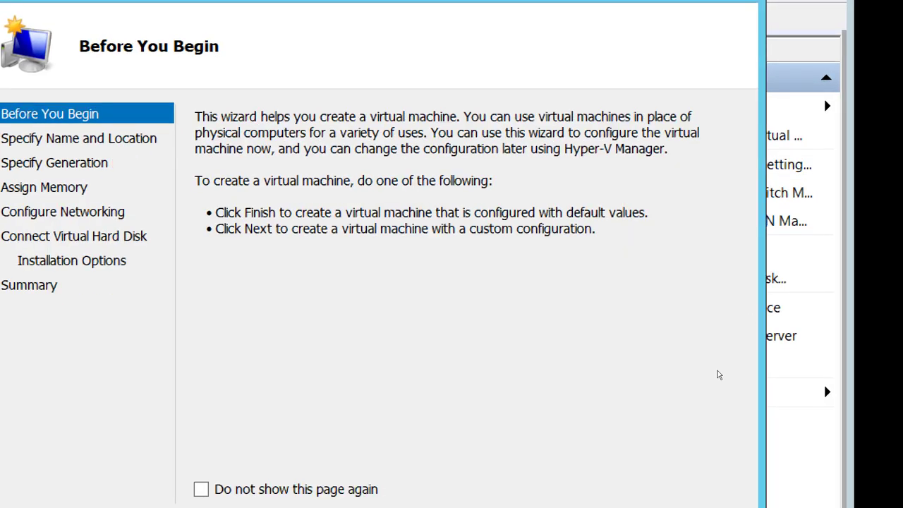
key(Return)
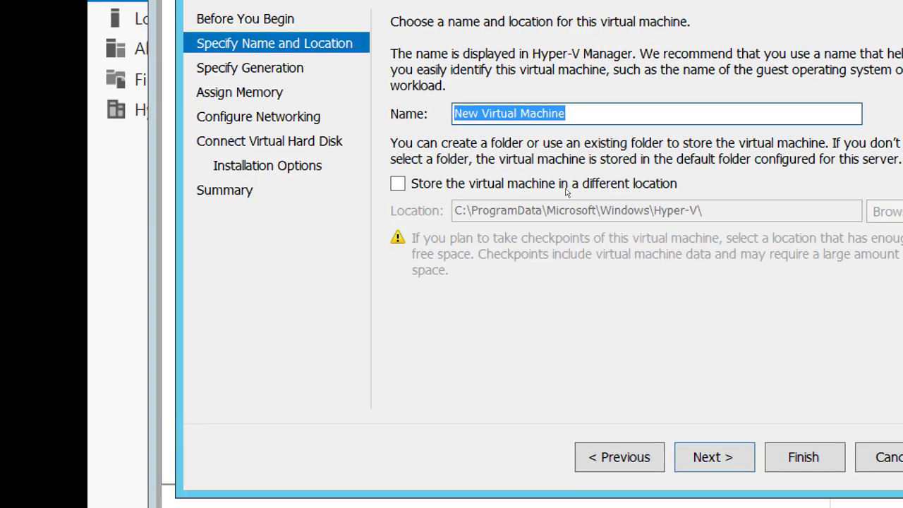
Name the new virtual machine AmirVM01 and make it Generation 2
text(AmirVM01)
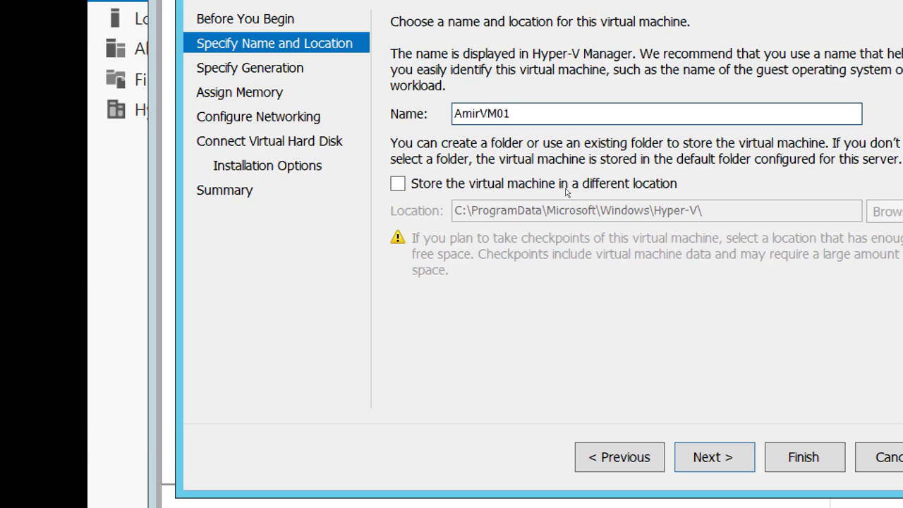
key(Return)
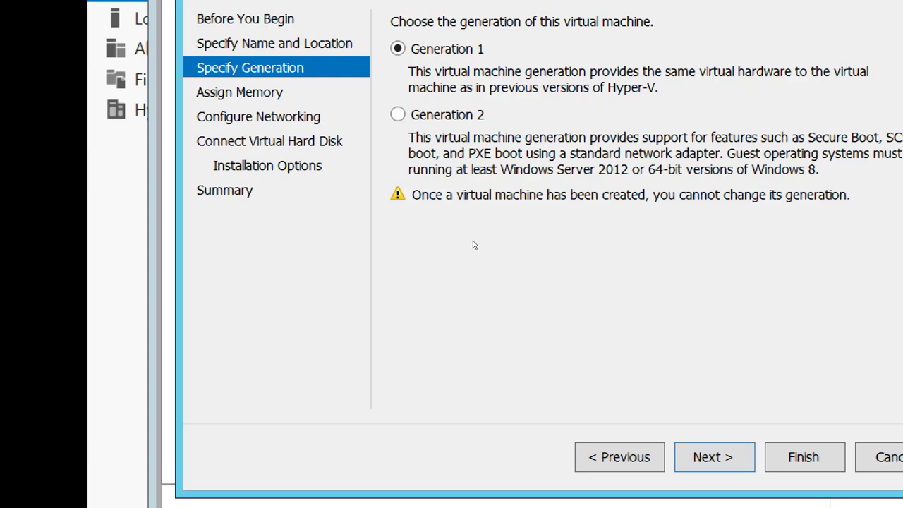
key(Down)
key(Return)
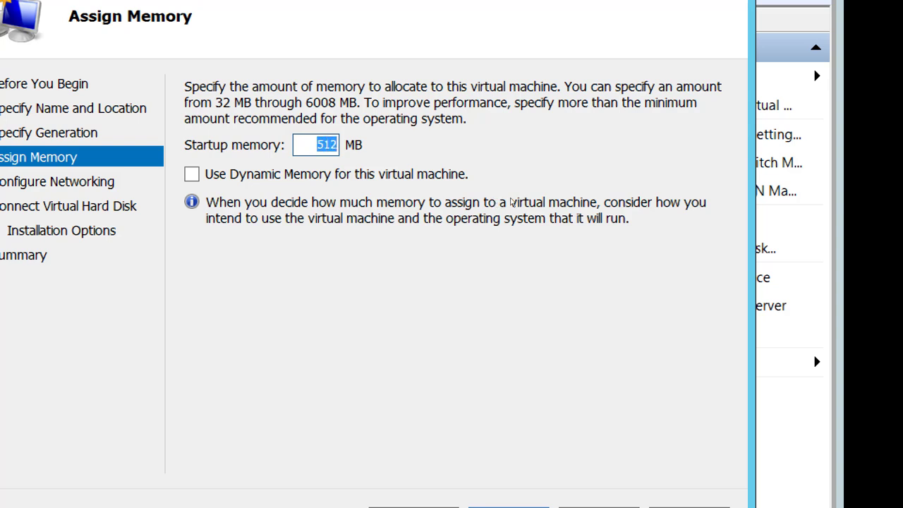
Assign 1024 MB of startup memory to the new virtual machine and enable Dynamic Memory
text(1024)
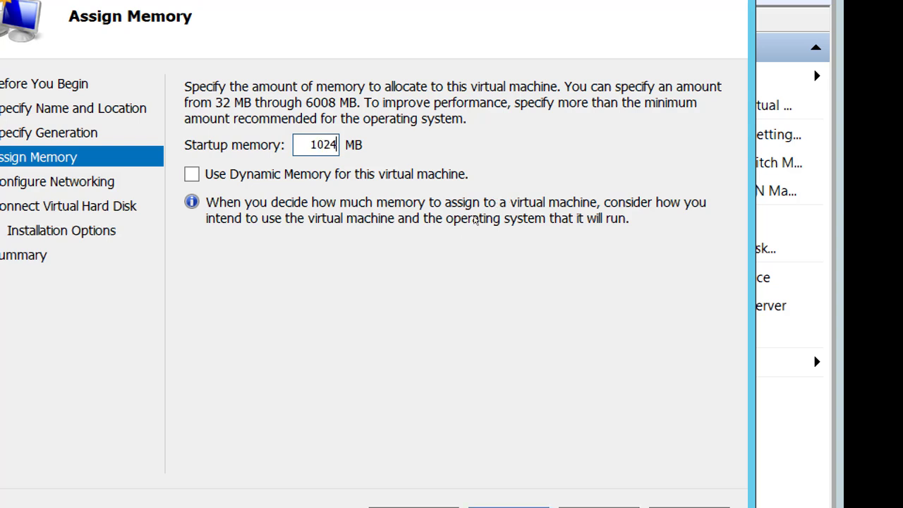
key(Tab)
key(space)
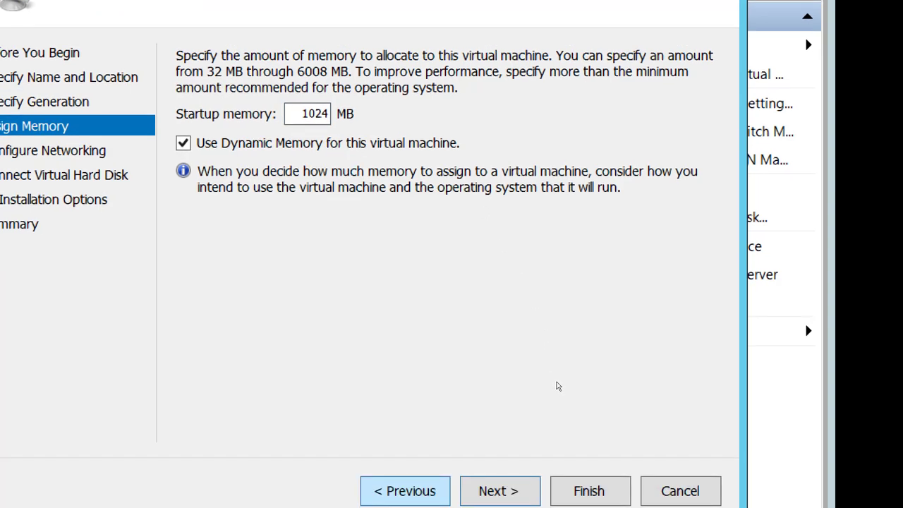
key(Tab)
key(Return)
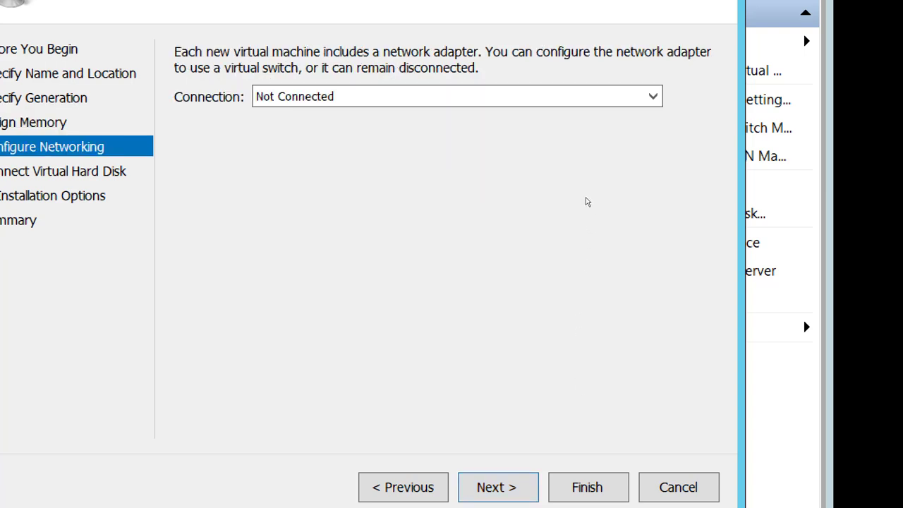
Connect the new virtual machine's network adapter to AmirExternalvSwitch01
key(alt+Down)
key(Down)
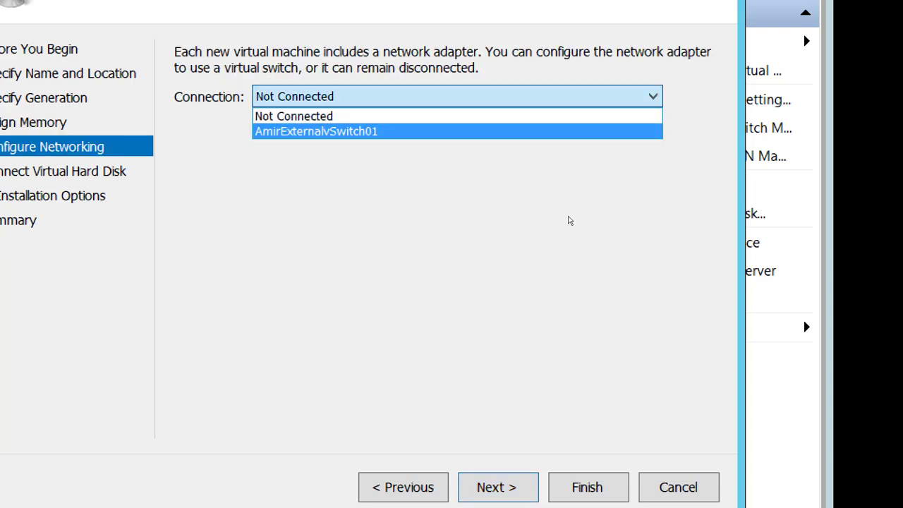
key(Return)
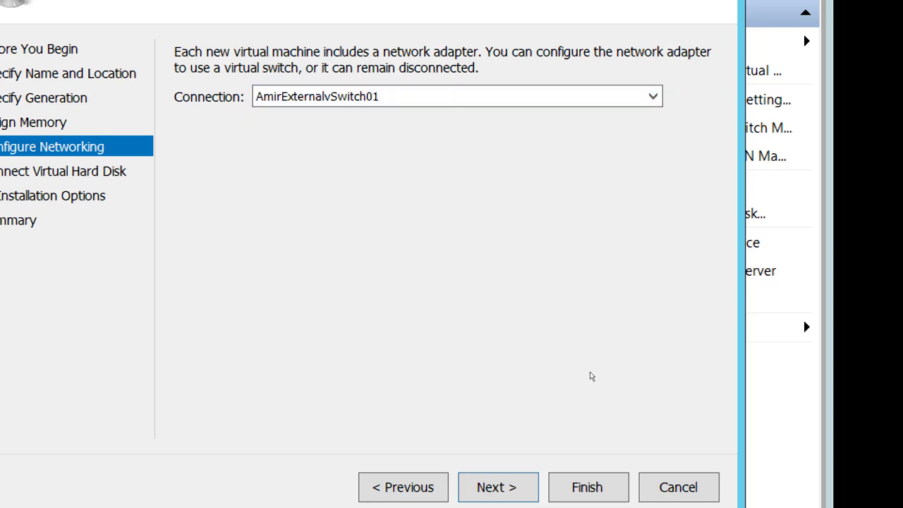
key(Return)
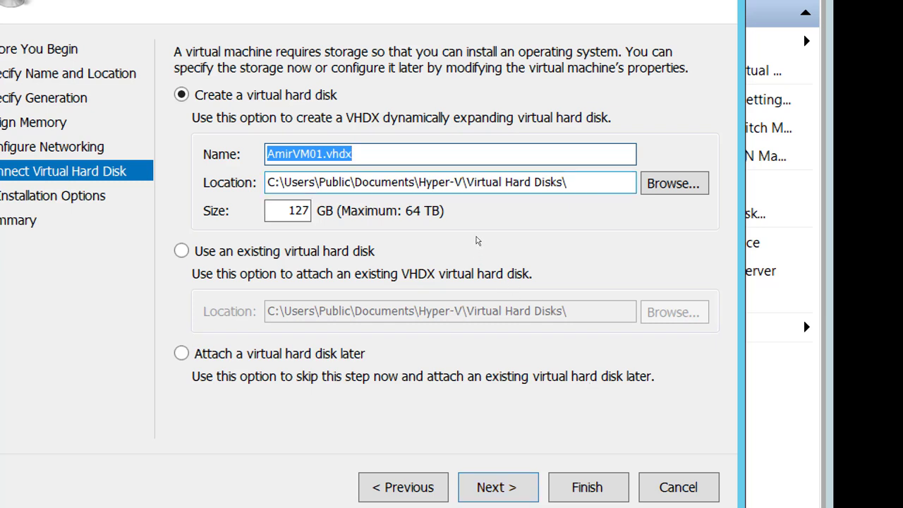
Keep the default new virtual hard disk and the option to install an operating system later, and finish creating AmirVM01
key(Tab)
key(ctrl+shift+Right)
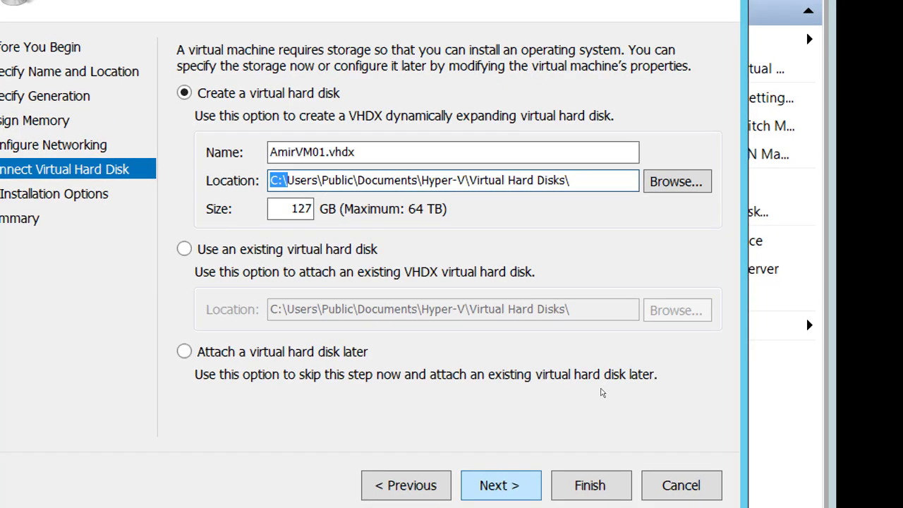
key(Return)
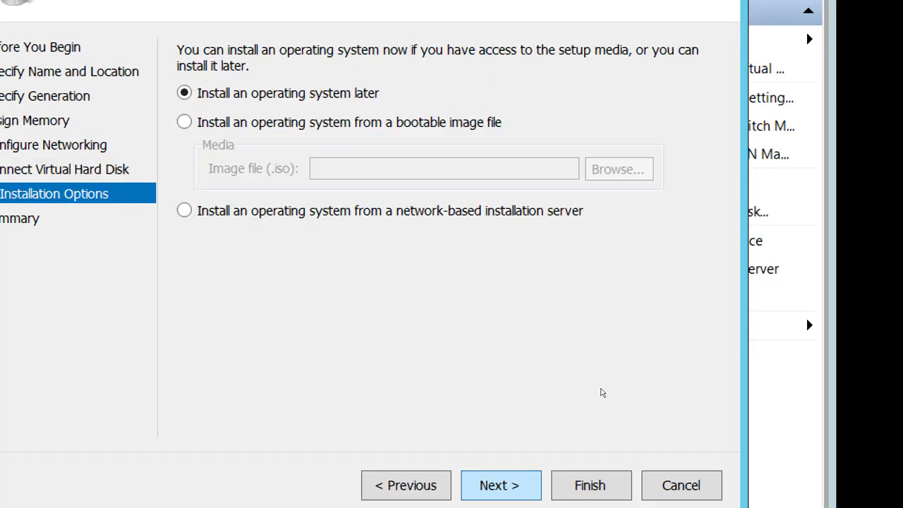
key(Return)
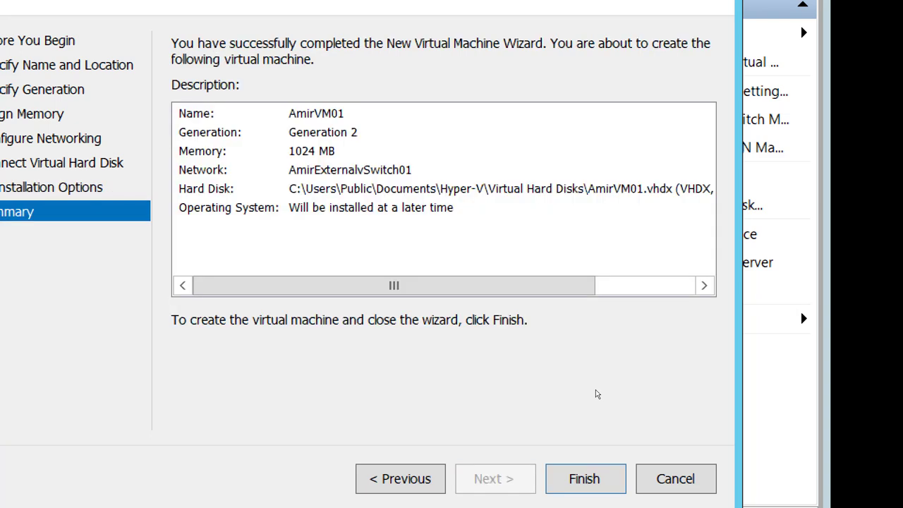
key(Return)
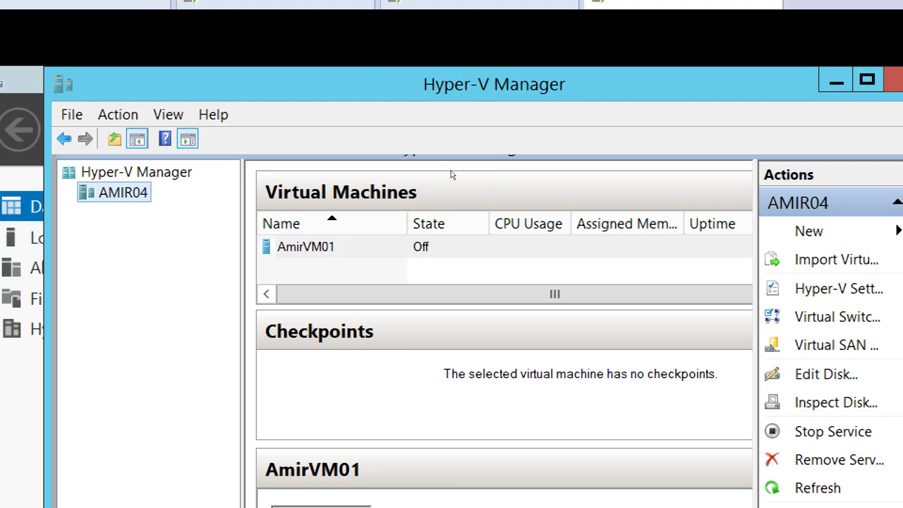
key(Tab)
key(shift+F10)
key(Down)
key(Down)
key(Down)
key(Down)
key(Down)
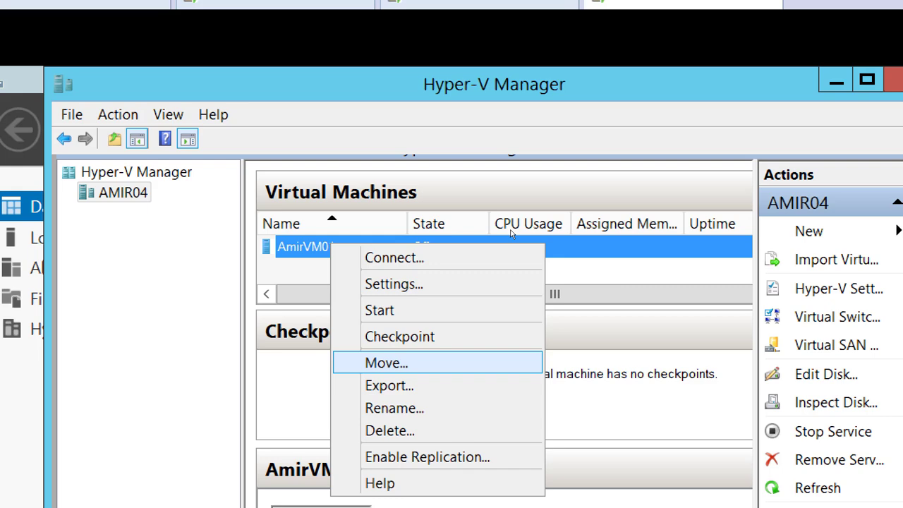
key(Return)
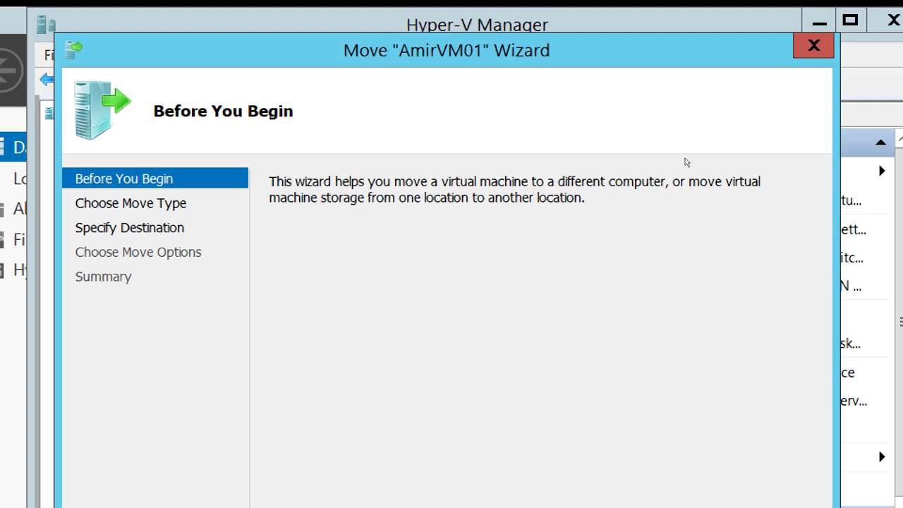
key(Escape)
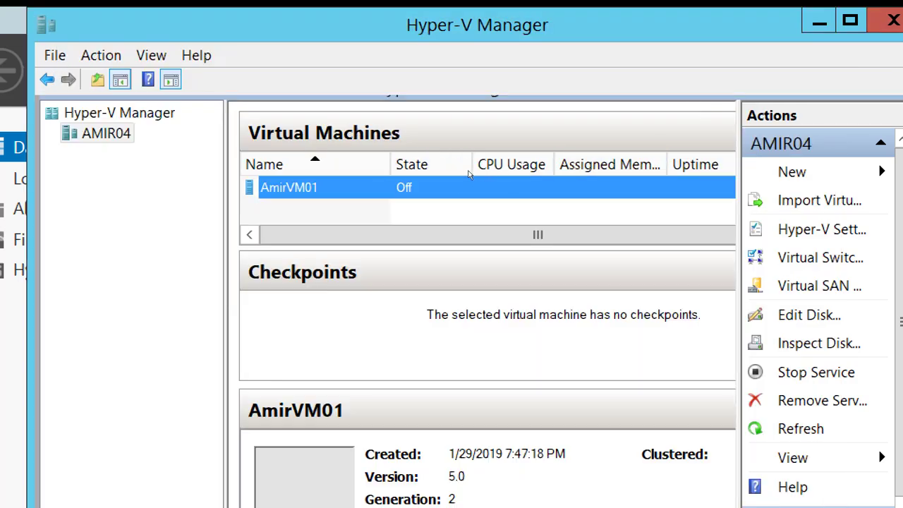
Start the Move wizard for AmirVM01 and proceed to the choice of move type
right_click(303, 187)
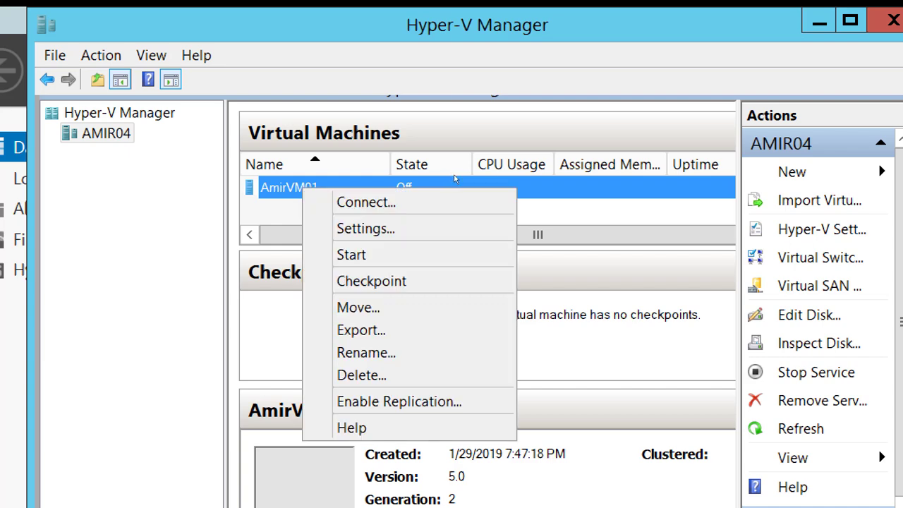
key(Down)
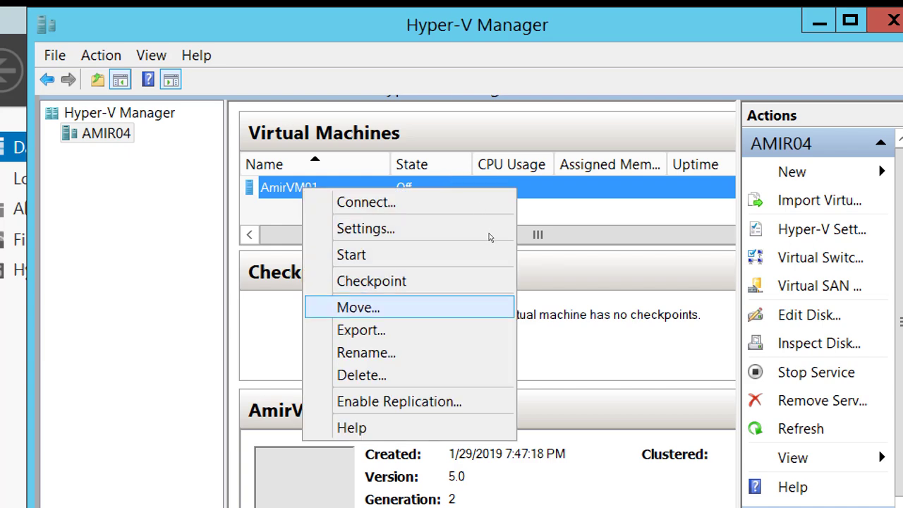
key(Return)
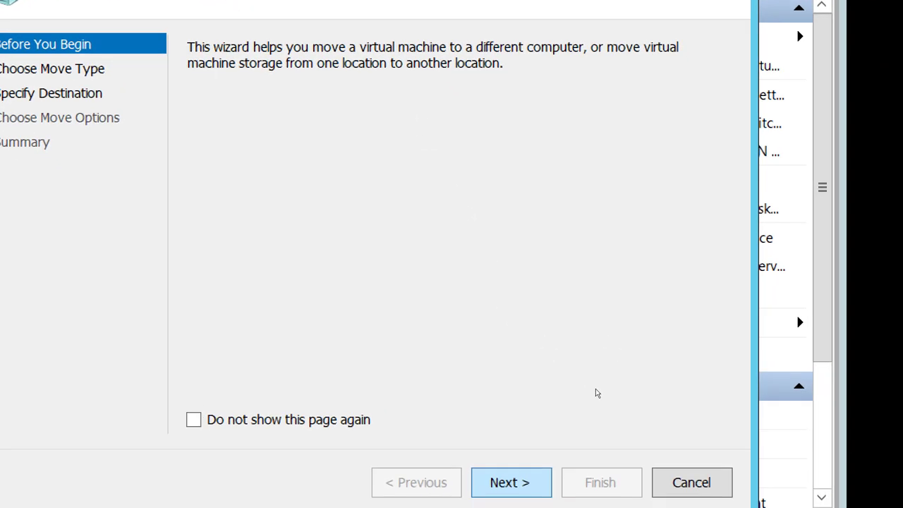
key(Return)
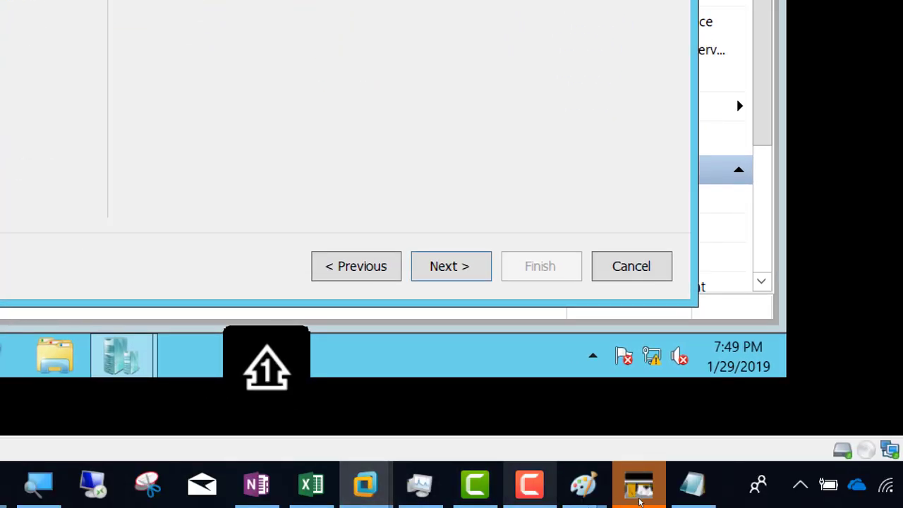
Consult the no-shared migration diagram in Paint, return to the Amir04VM window and choose to move the virtual machine
mouse_move(583, 483)
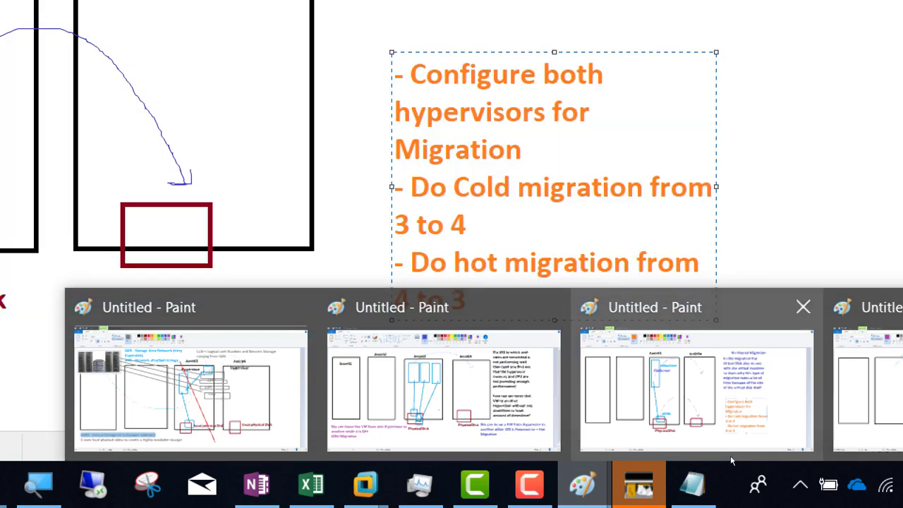
click(732, 459)
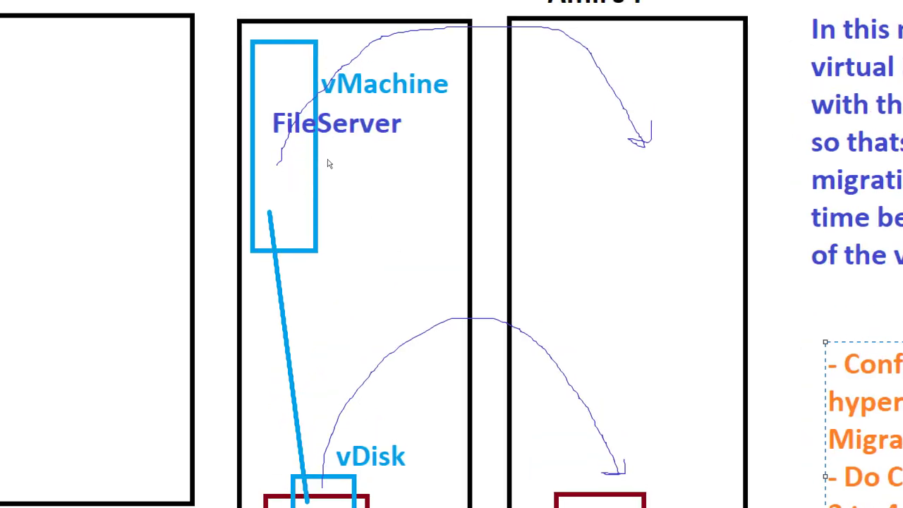
key(super+Tab)
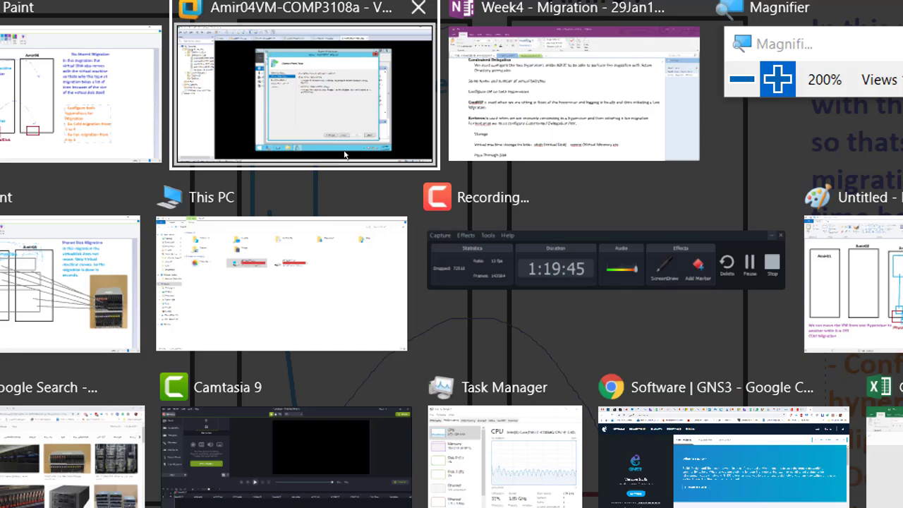
click(345, 153)
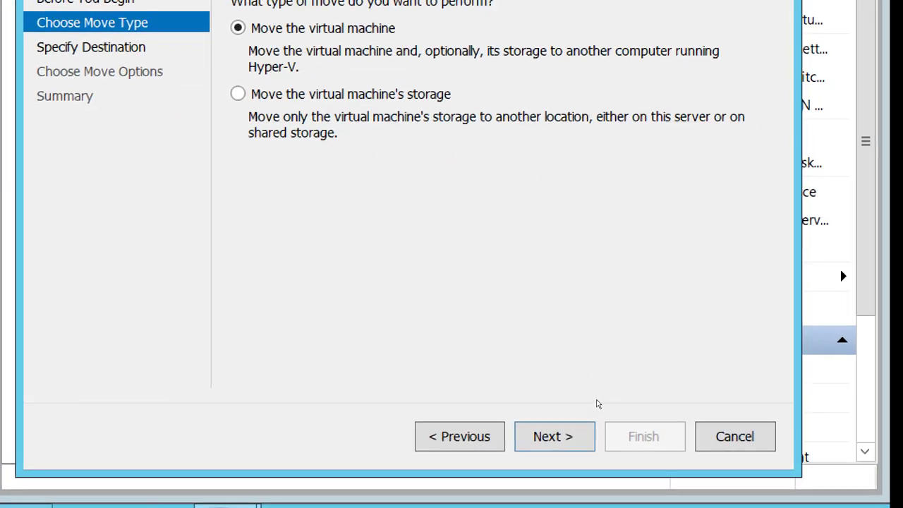
key(Return)
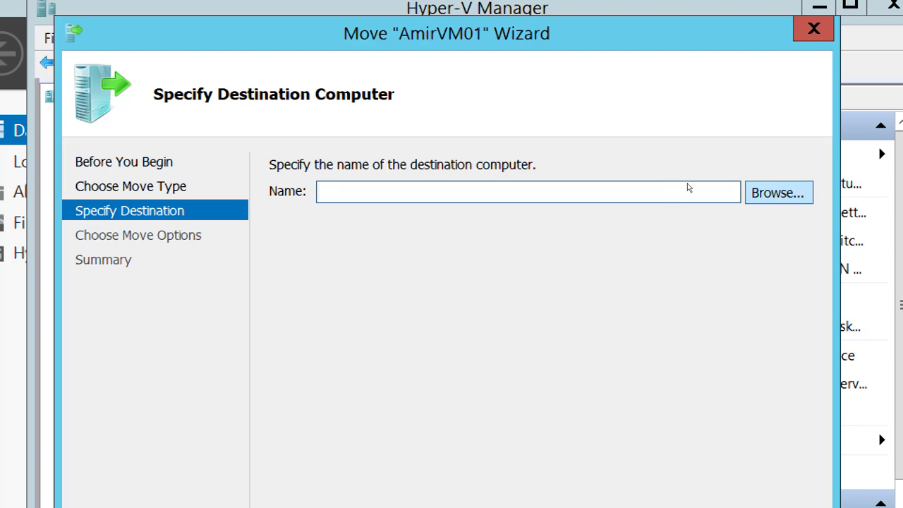
Browse for the destination computer and specify AMIR03 from VirtualDomain.local in the Move wizard
key(Return)
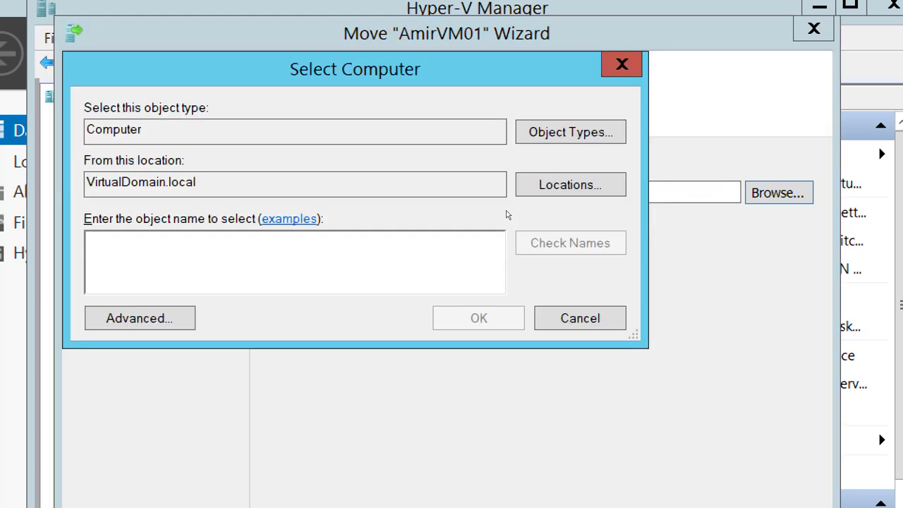
text(Amir03)
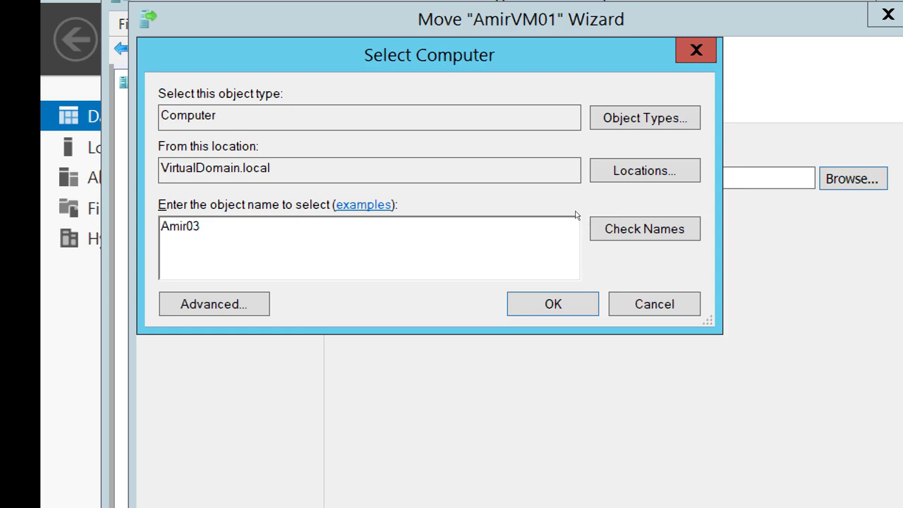
click(591, 226)
key(Return)
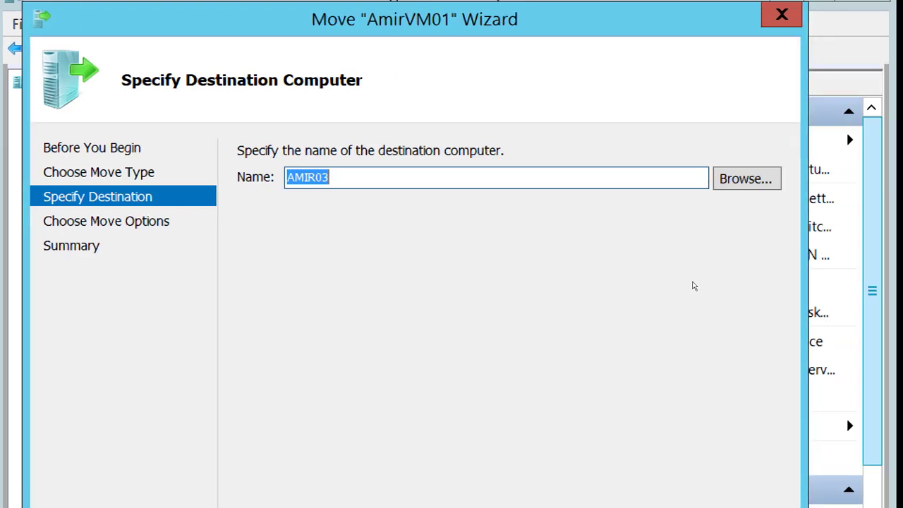
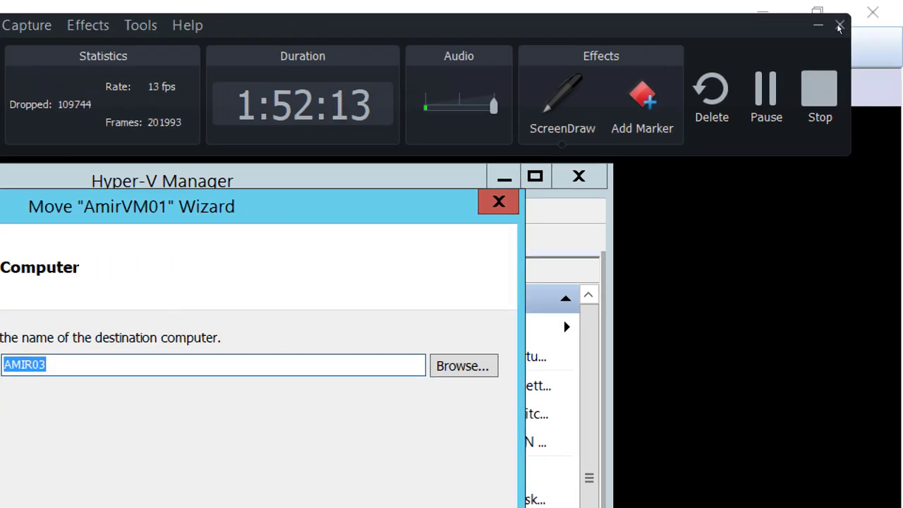
Proceed to the move options and keep moving the virtual machine's data to a single location
click(818, 25)
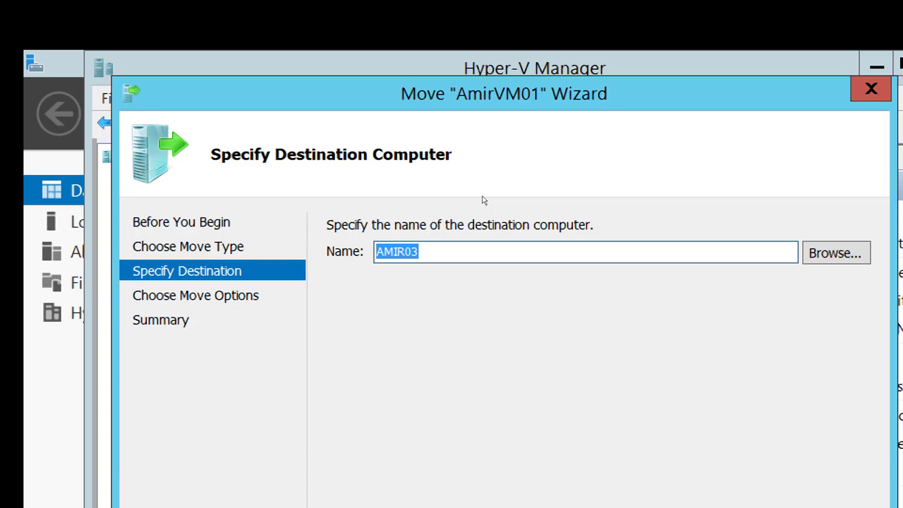
mouse_move(523, 14)
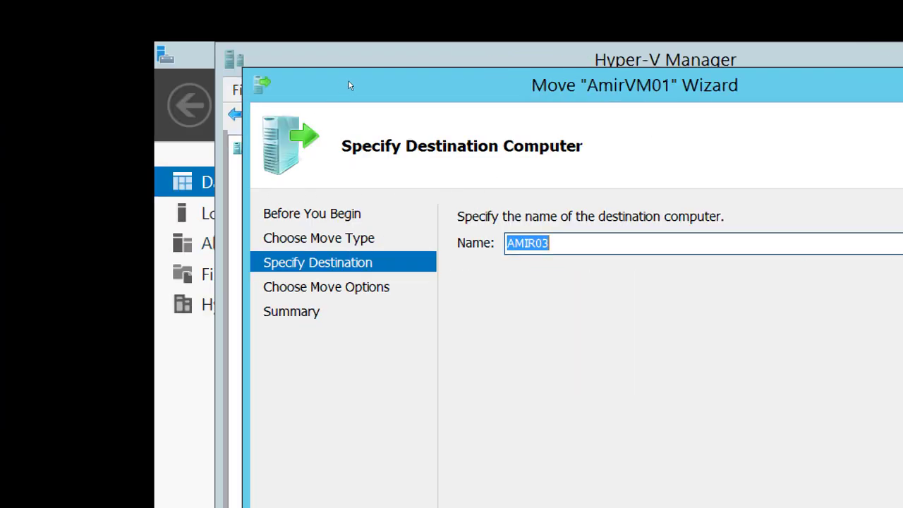
drag(358, 98, 405, 314)
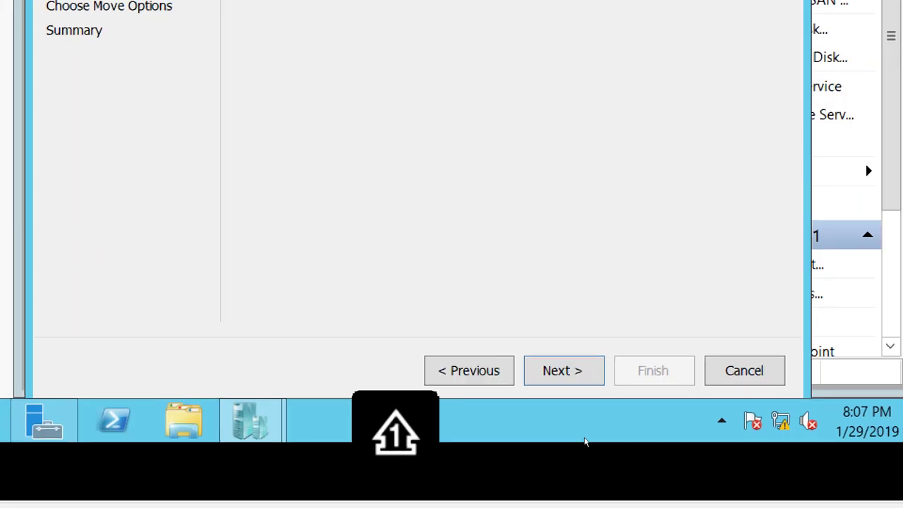
click(582, 384)
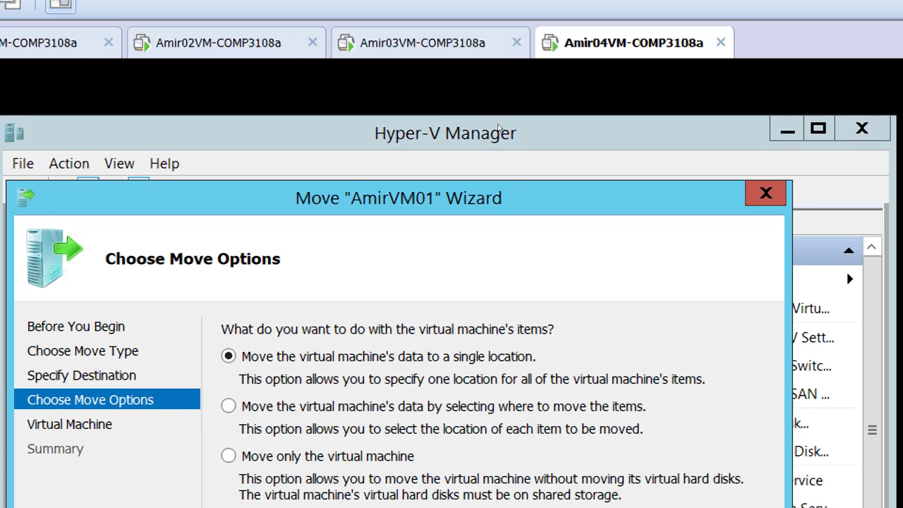
drag(370, 209, 422, 303)
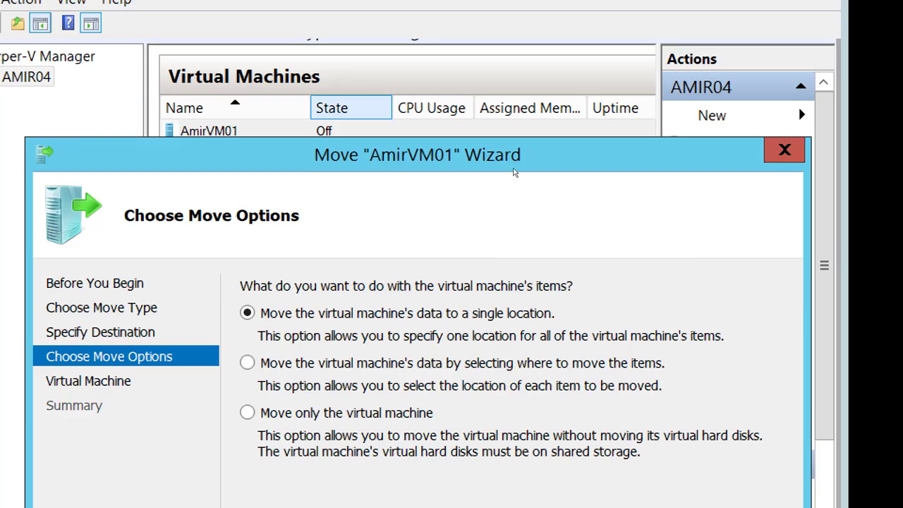
drag(516, 154, 522, 60)
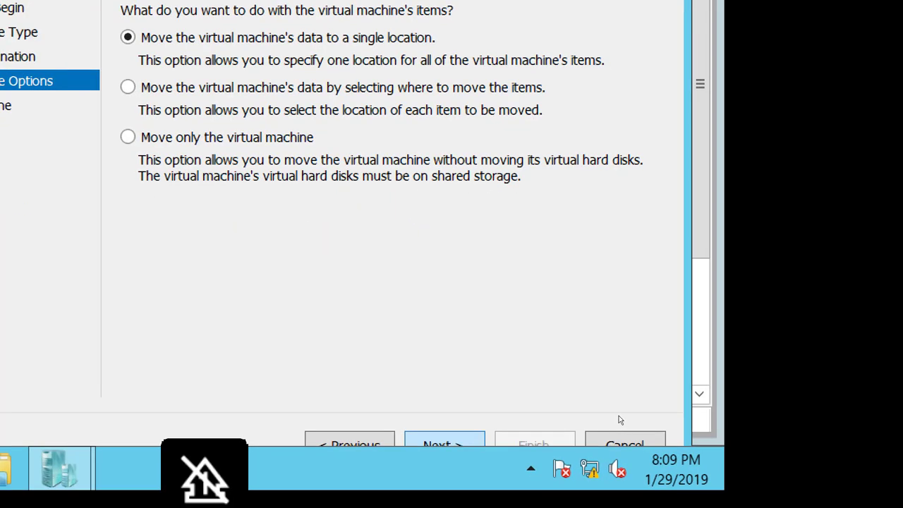
key(Return)
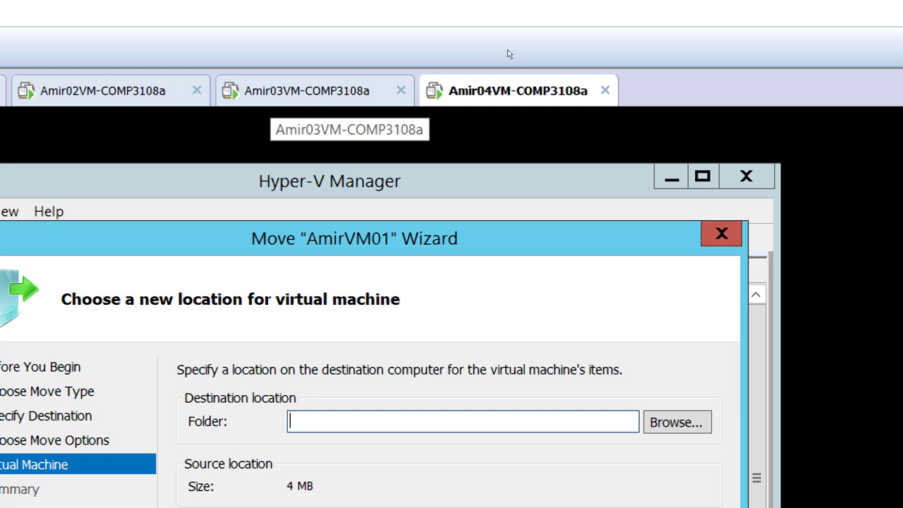
Switch to the Amir03VM machine and open Local Disk (C:) in File Explorer
key(ctrl+shift+Tab)
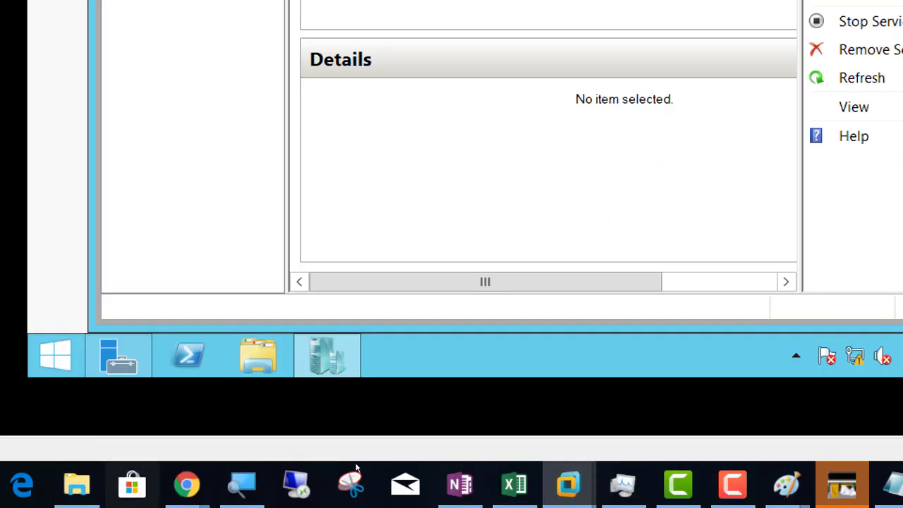
key(super+e)
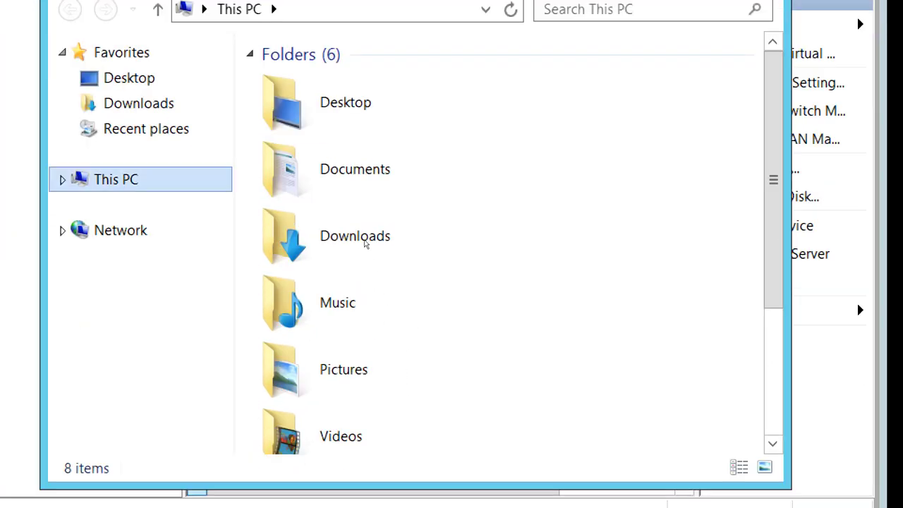
key(Right)
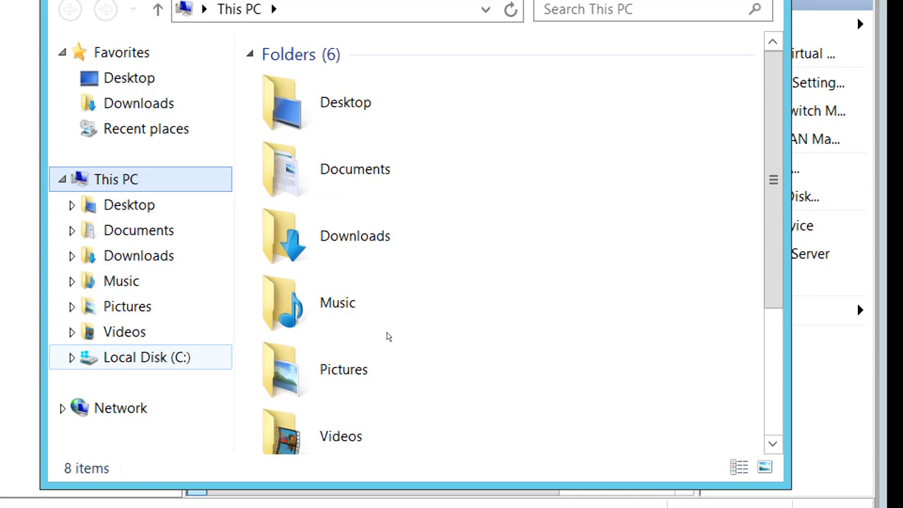
key(Return)
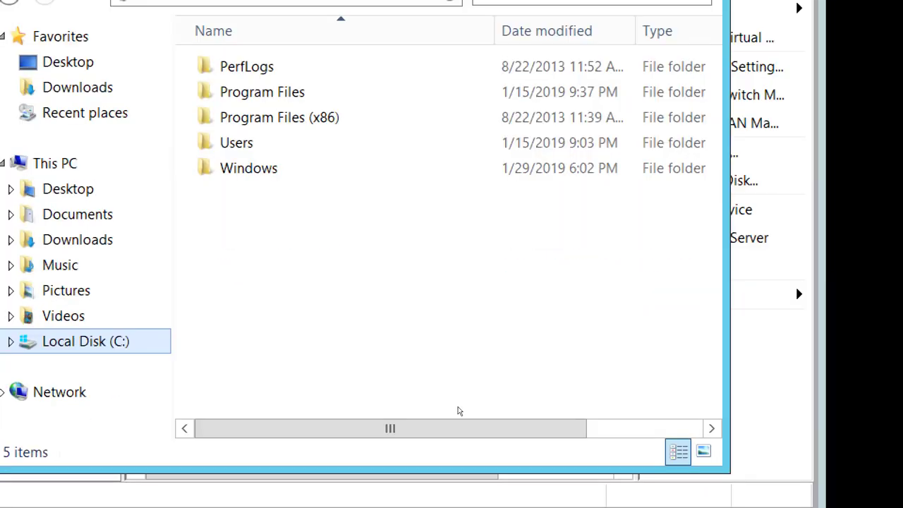
Create a folder named amirMIG-VM in the root of Local Disk (C:) on Amir03VM
click(456, 258)
key(shift+F10)
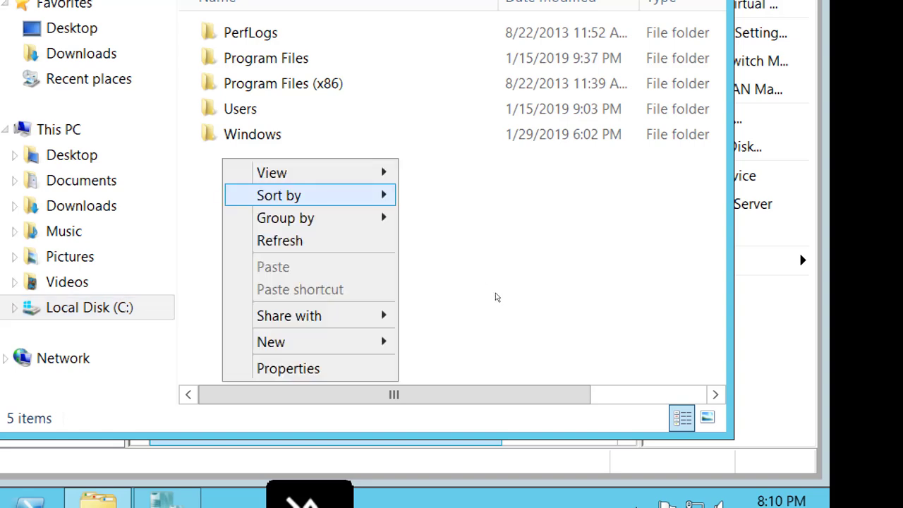
key(Down)
key(Right)
key(Right)
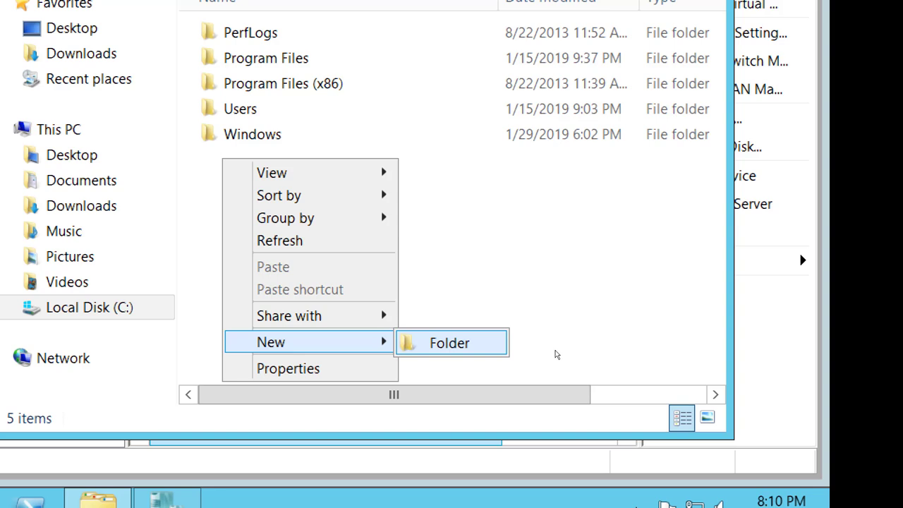
key(Return)
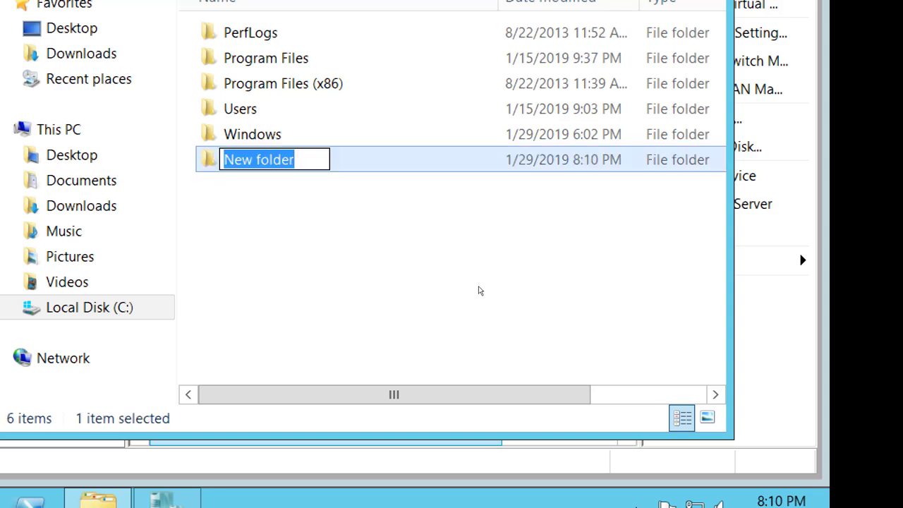
text(amirExported)
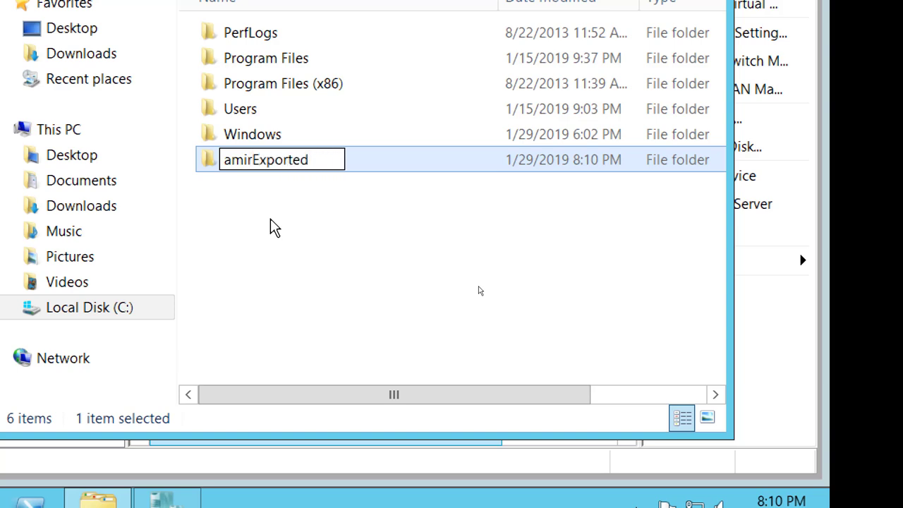
key(BackSpace)
key(BackSpace)
key(BackSpace)
key(BackSpace)
key(BackSpace)
key(BackSpace)
key(BackSpace)
key(BackSpace)
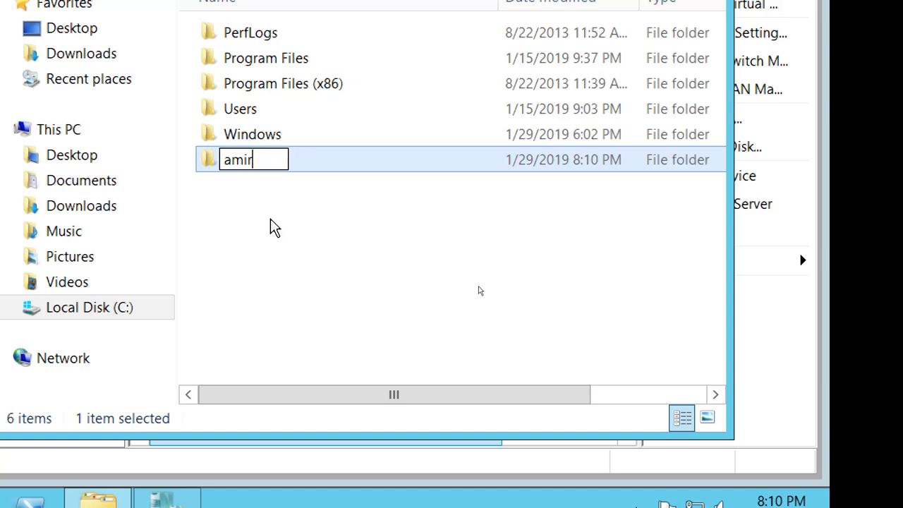
text(MLG)
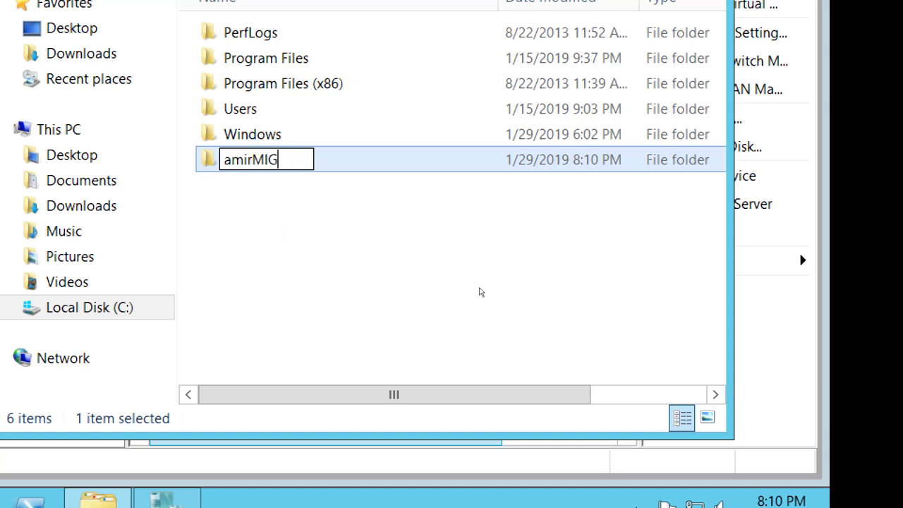
text(-VM)
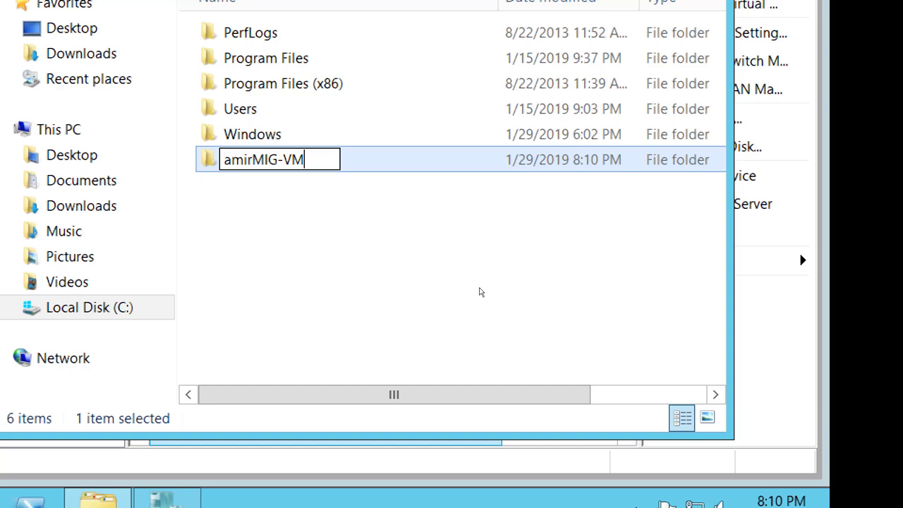
key(Return)
click(479, 292)
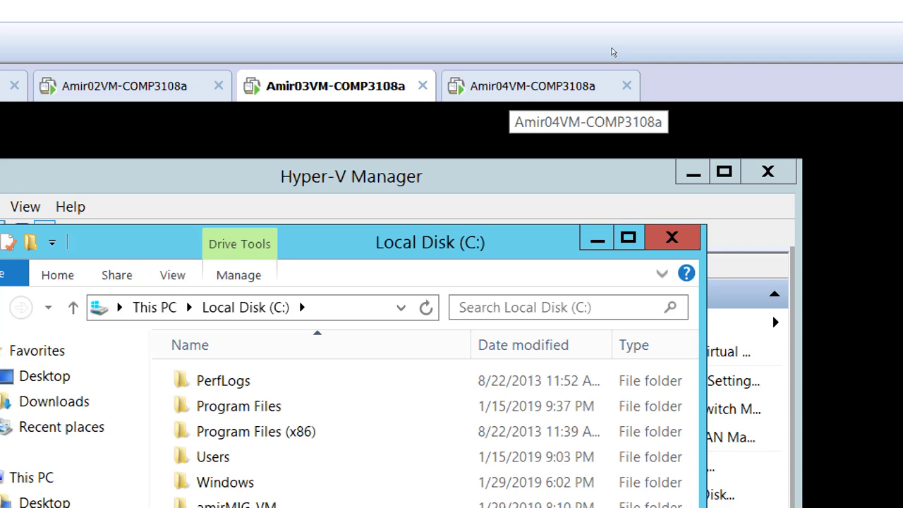
Return to Amir04VM, set the destination folder to C:\amirMIG-VM on AMIR03 and continue the Move wizard
click(613, 85)
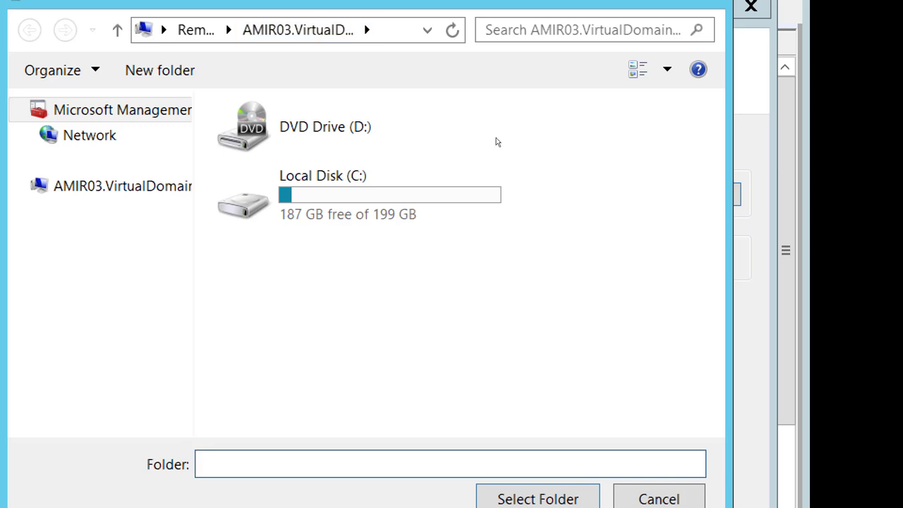
double_click(514, 214)
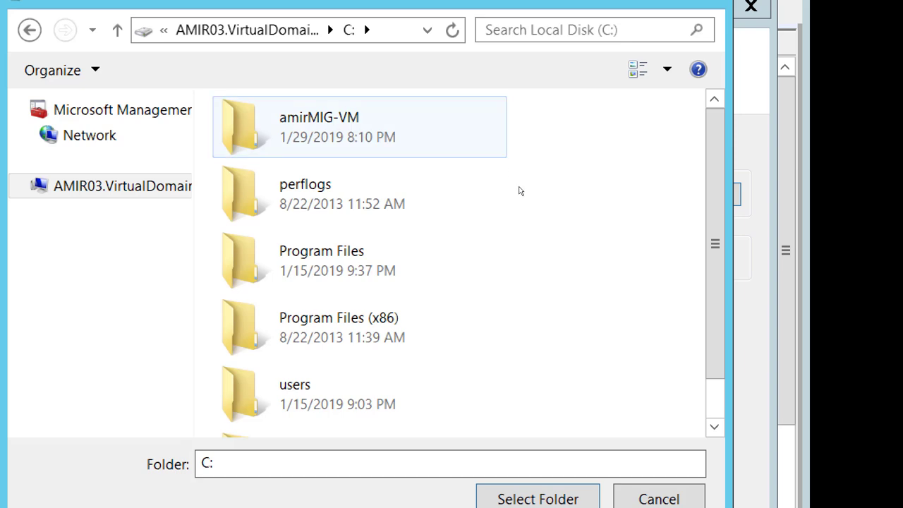
key(Down)
key(Return)
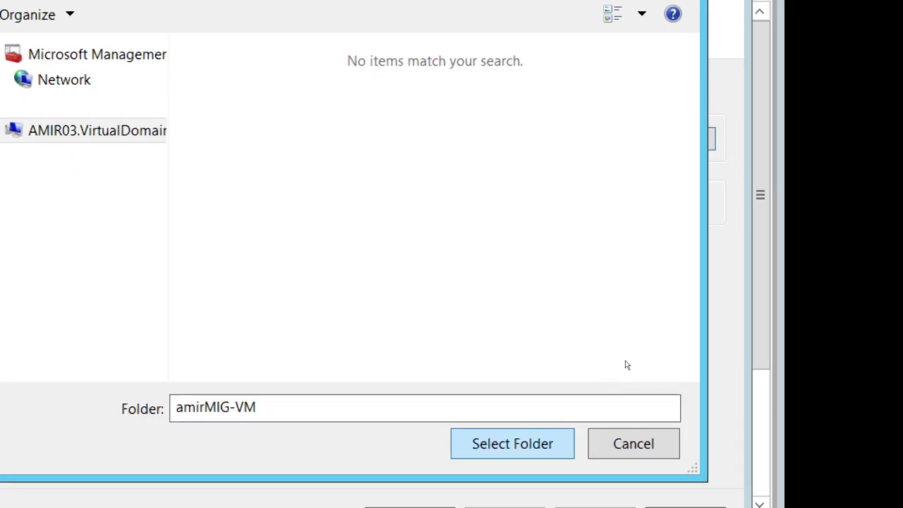
key(Return)
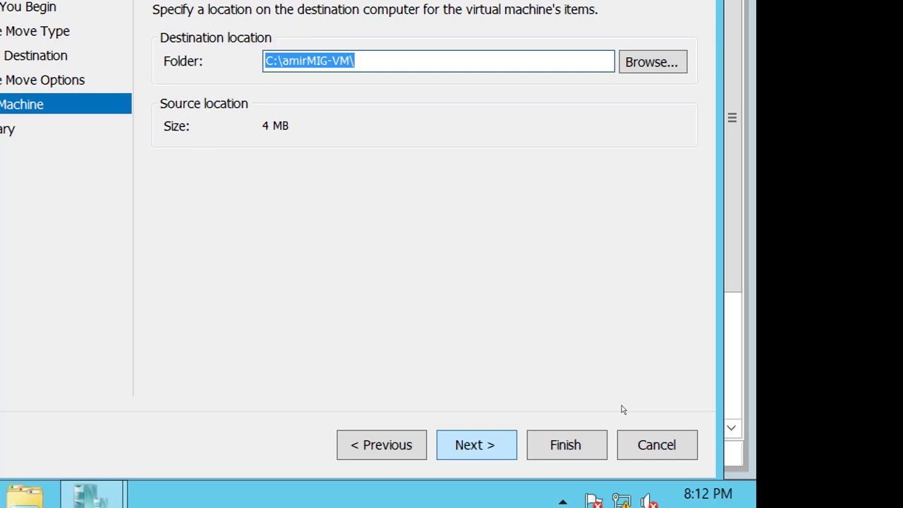
key(Return)
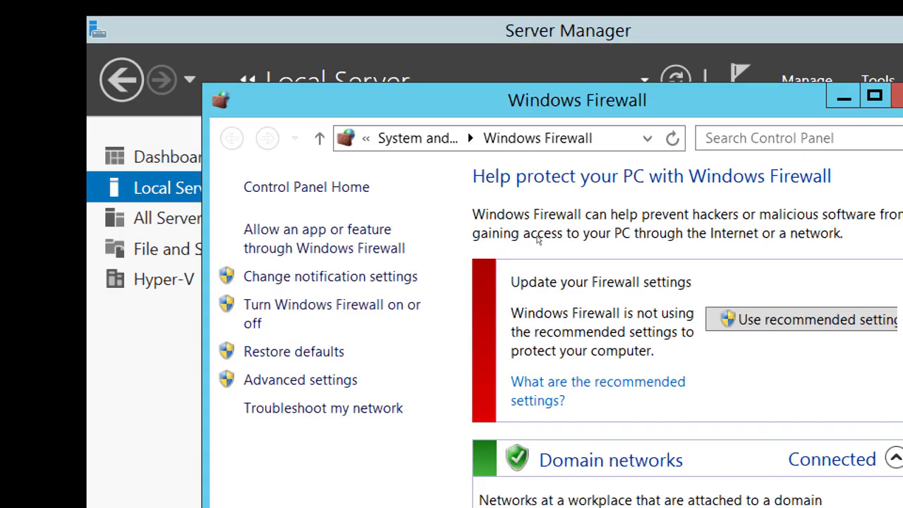
Turn off Windows Firewall for the domain network on Amir04VM and review the firewall status
scroll(484, 294, down, 3)
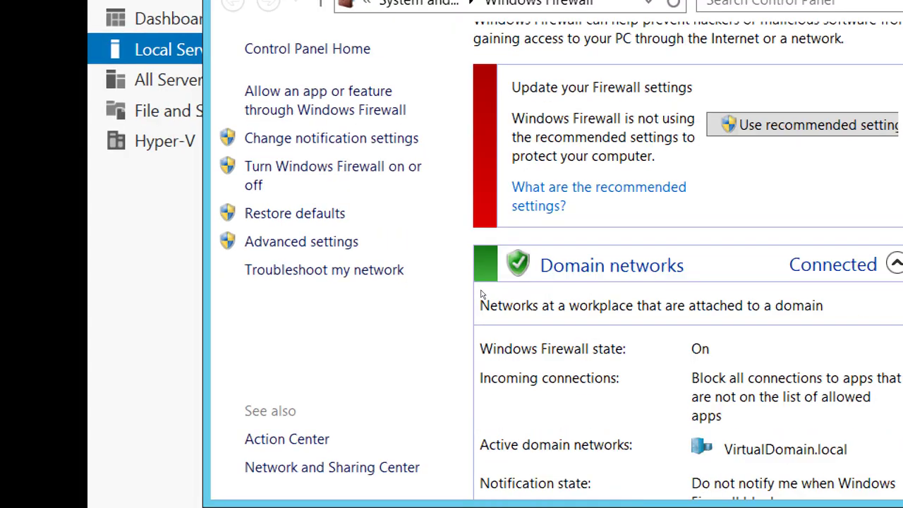
scroll(482, 293, up, 2)
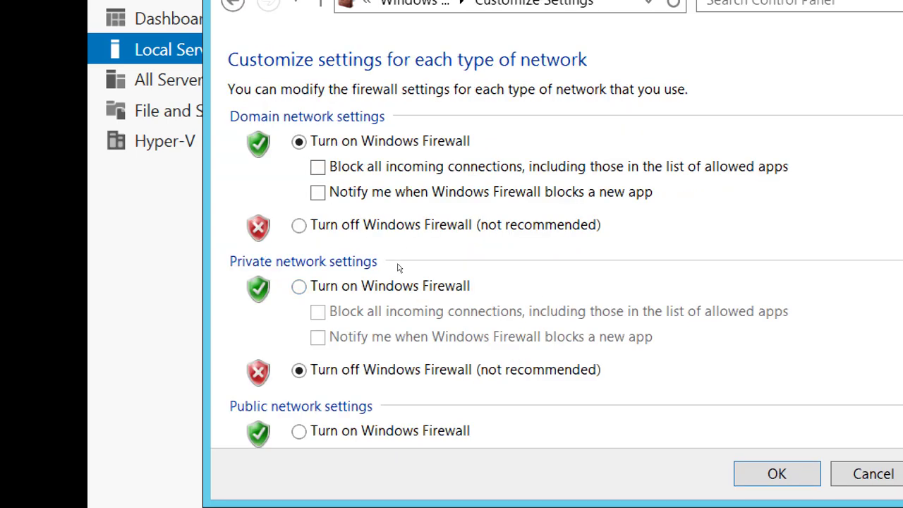
click(423, 224)
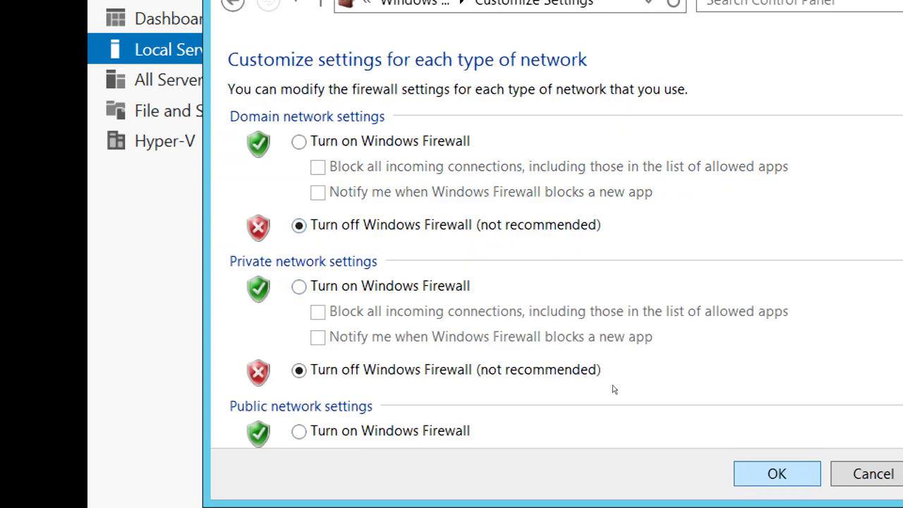
key(Return)
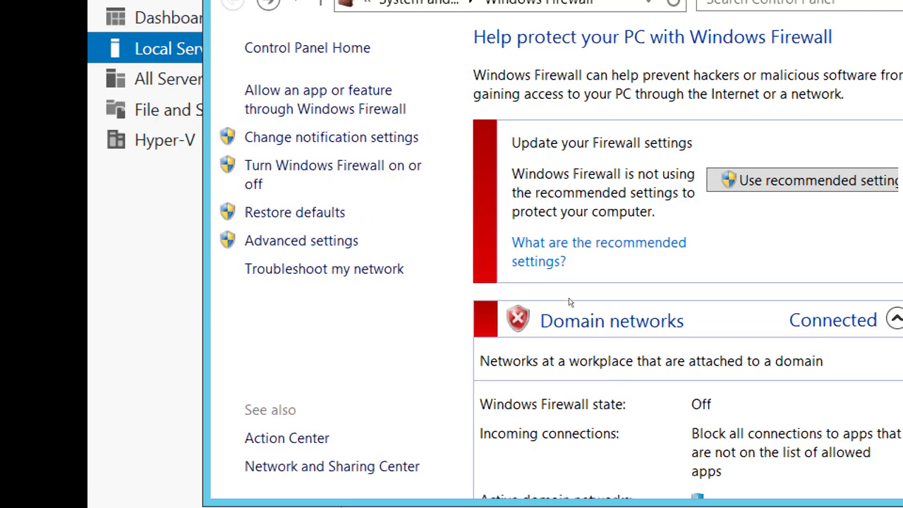
scroll(569, 298, down, 5)
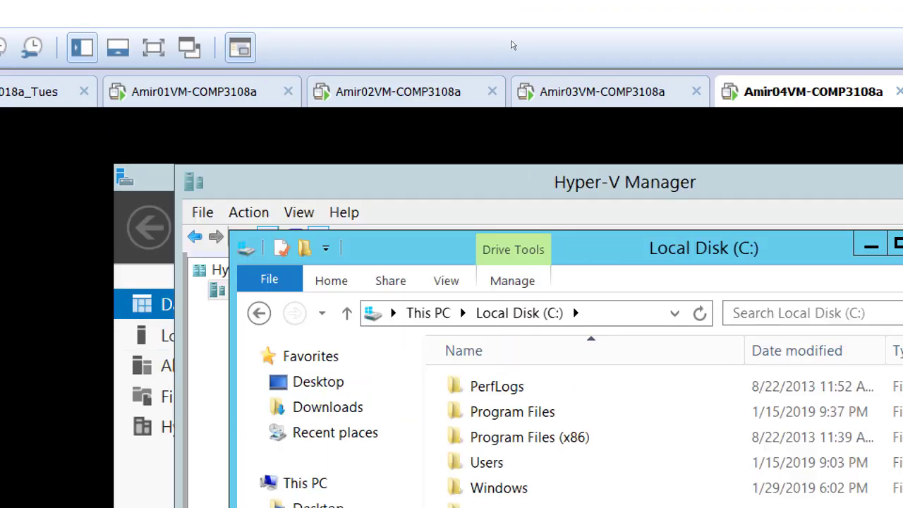
Switch to Amir03VM and turn off Windows Firewall for the domain network, leaving the private network setting as is
click(531, 90)
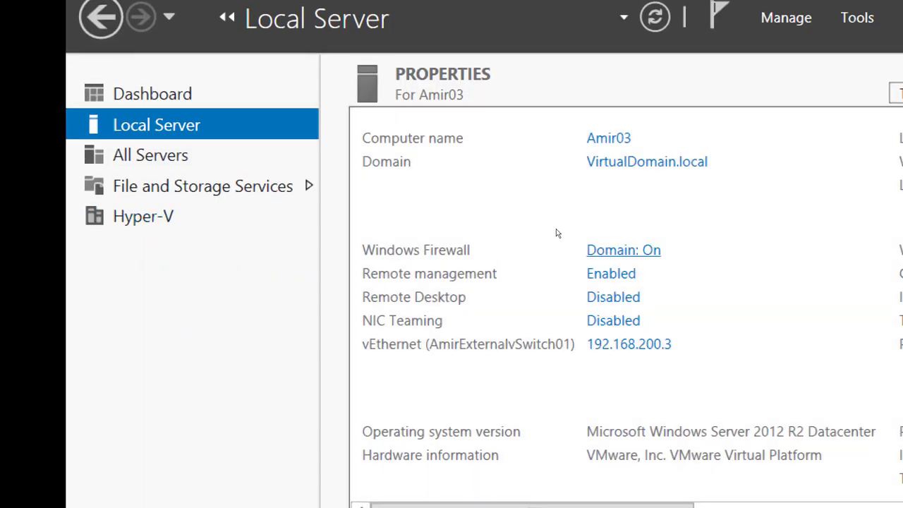
click(561, 248)
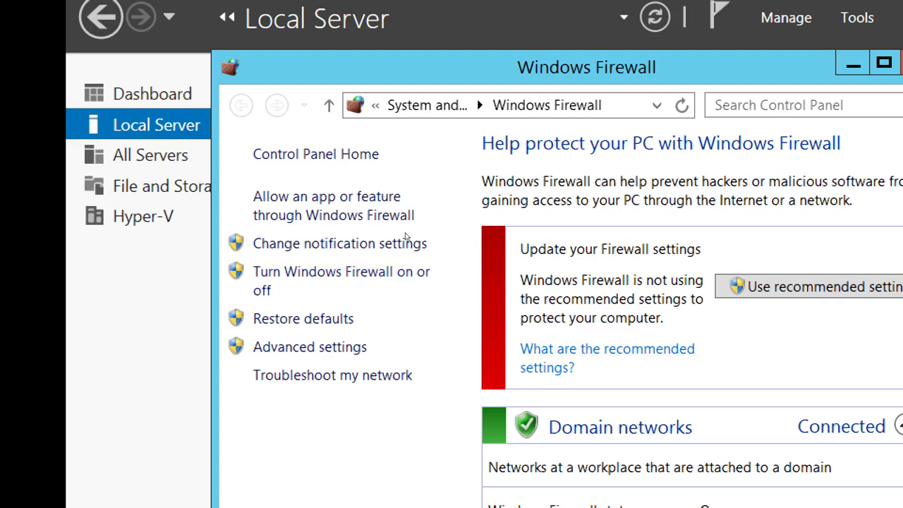
click(412, 272)
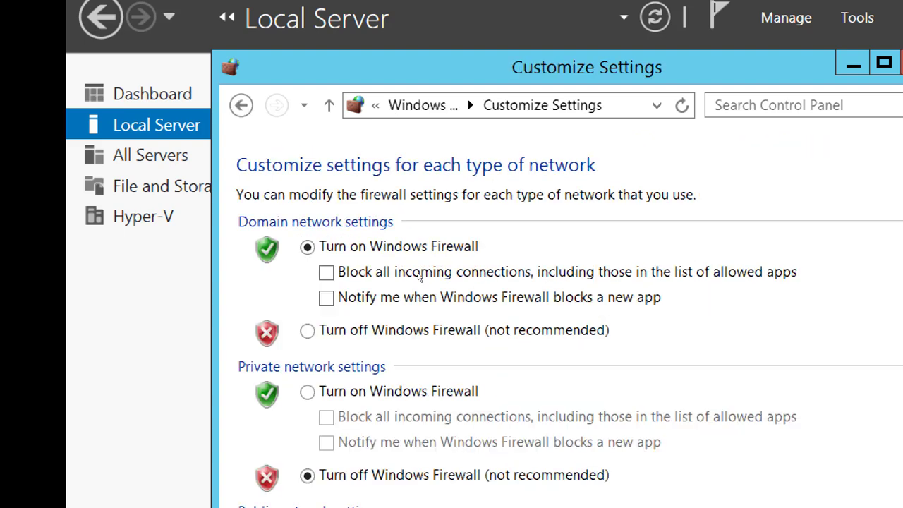
click(307, 330)
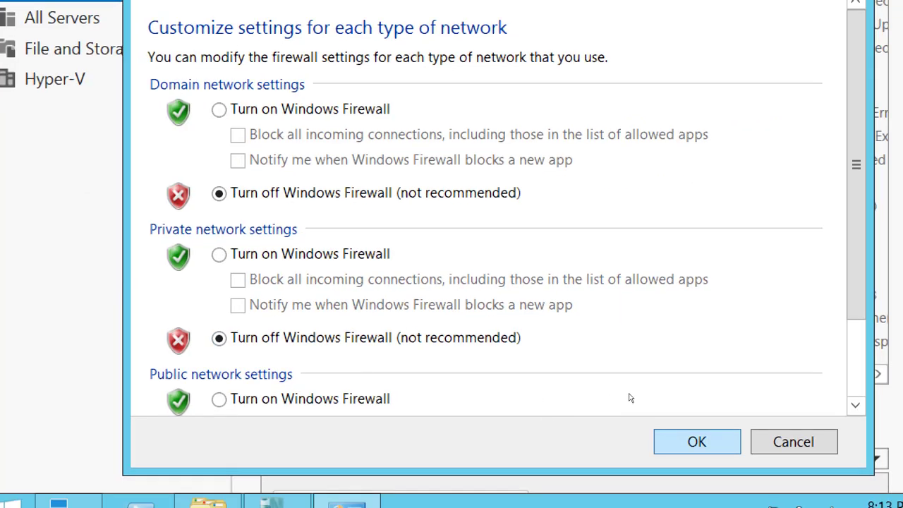
key(Return)
scroll(570, 304, down, 5)
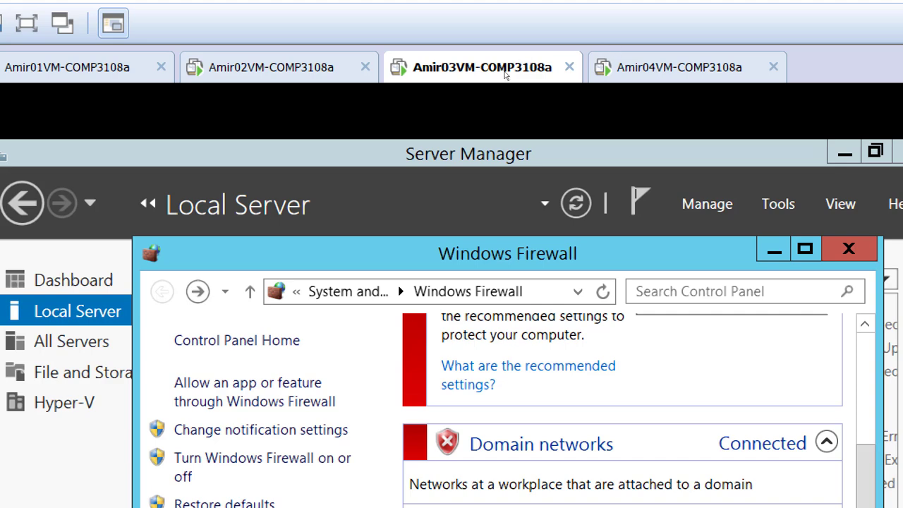
Return to Amir04VM and refresh the Local Server properties in Server Manager
click(609, 53)
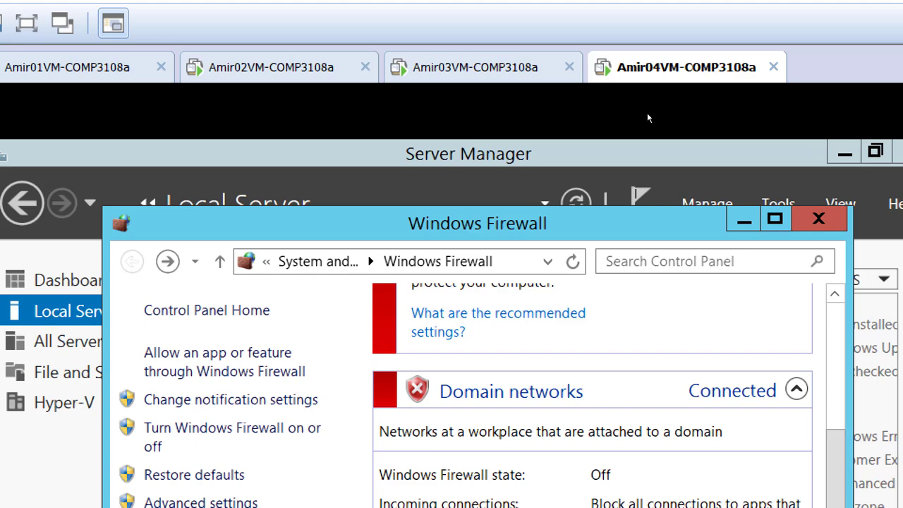
click(642, 157)
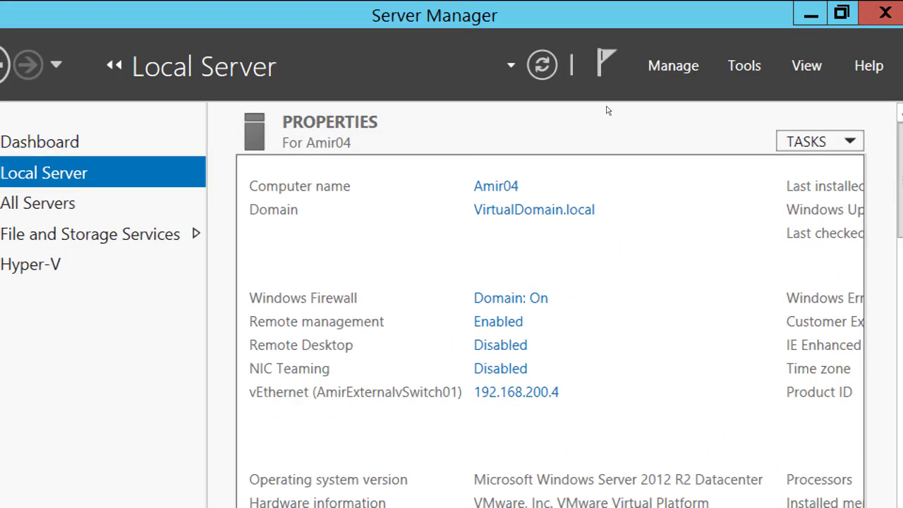
click(535, 74)
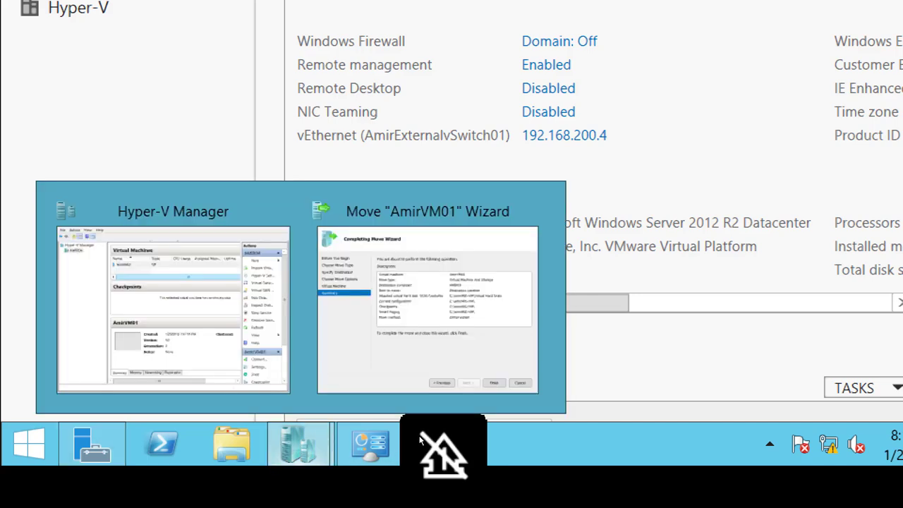
Reopen the Move "AmirVM01" Wizard and finish it to move the virtual machine and its storage to AMIR03
mouse_move(298, 443)
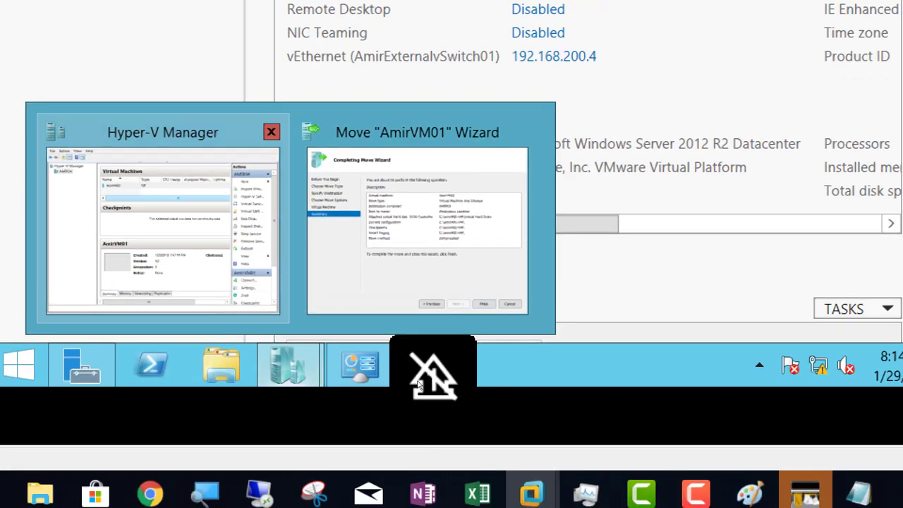
click(424, 226)
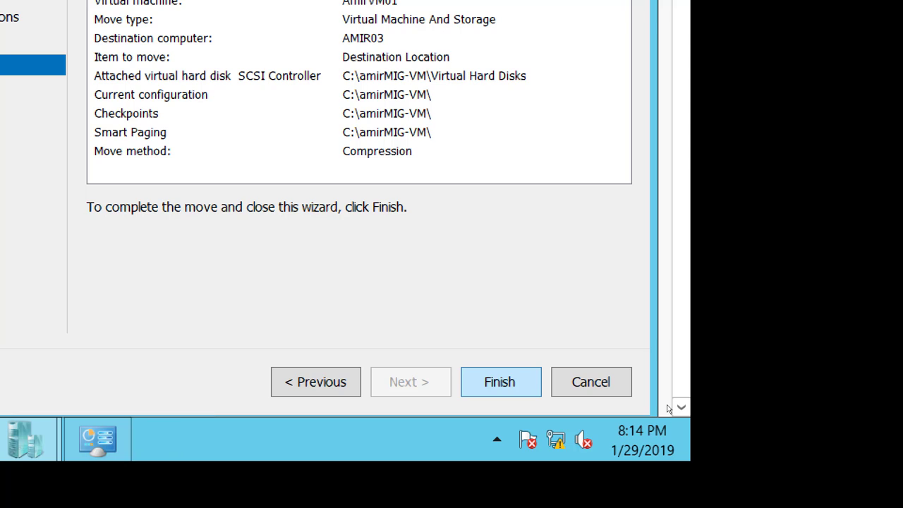
key(Return)
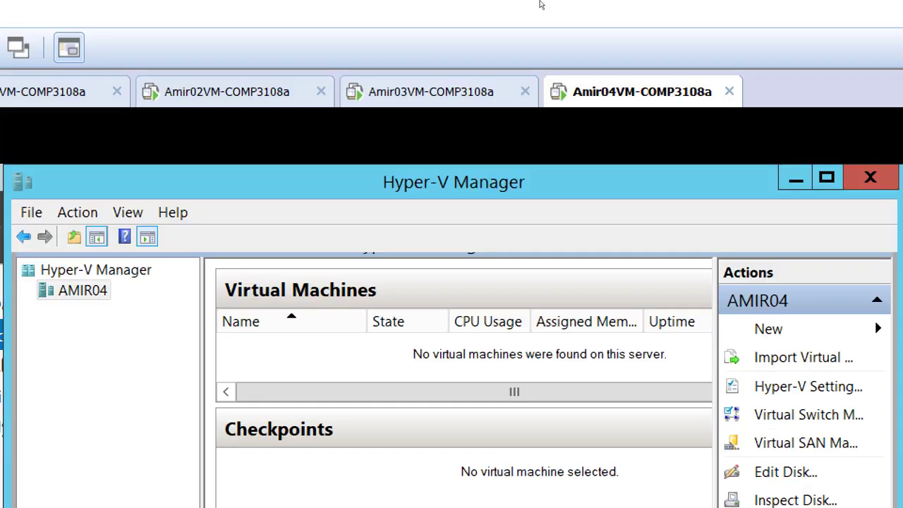
Switch to Amir03VM, close the Windows Firewall window and bring up Hyper-V Manager for AMIR03
click(510, 89)
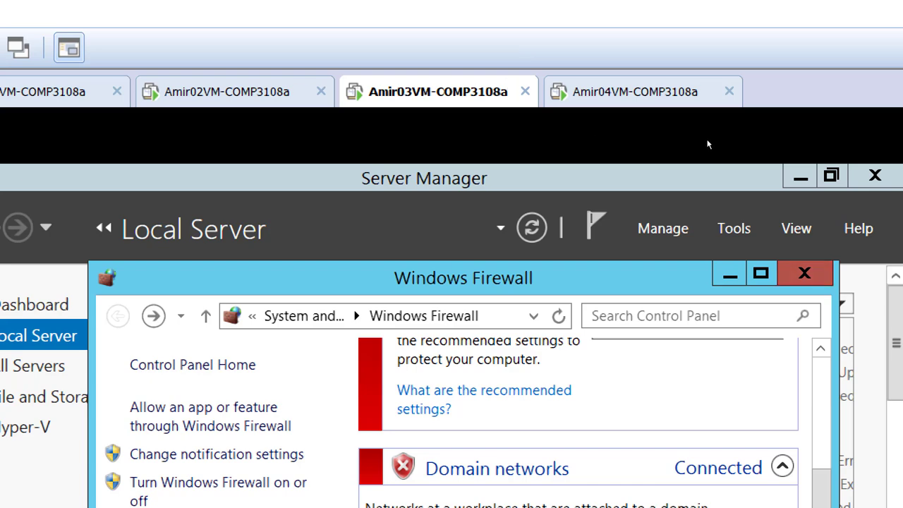
click(804, 273)
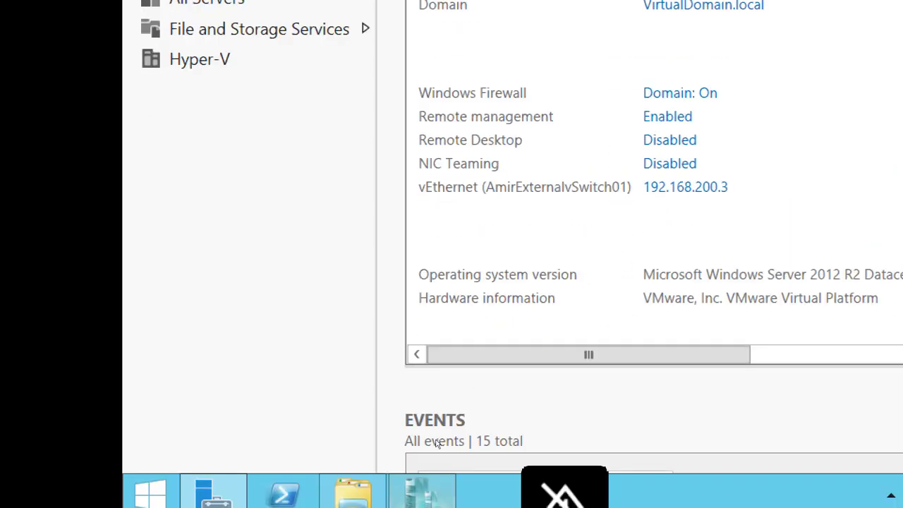
click(433, 468)
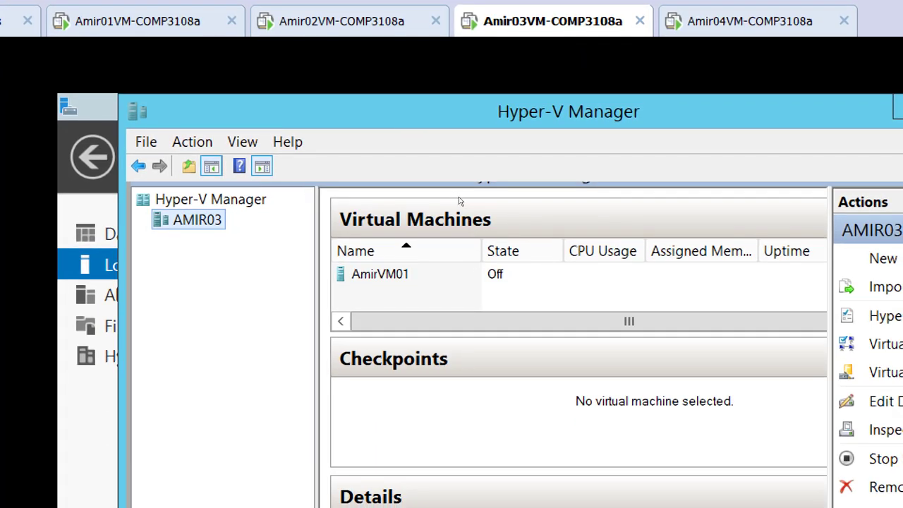
Rename the migrated virtual machine AmirVM01 on AMIR03 to Amir-MIG
key(Tab)
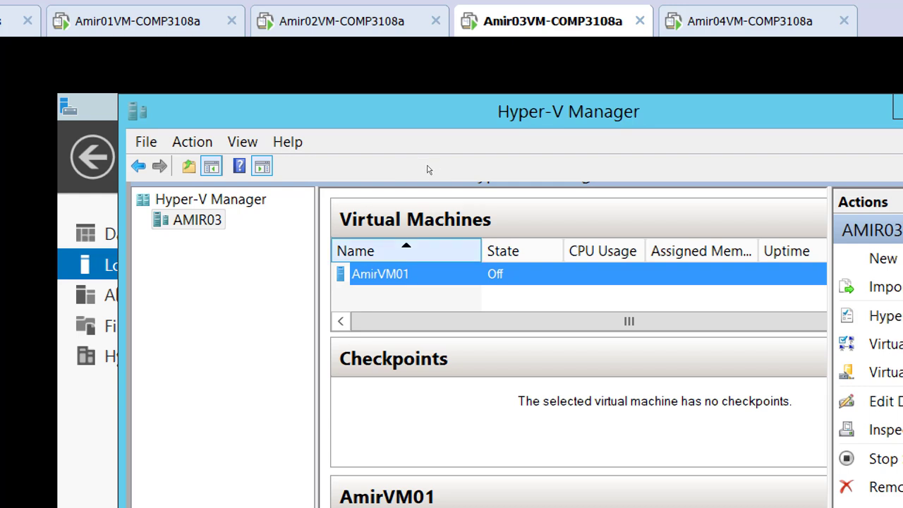
key(shift+F10)
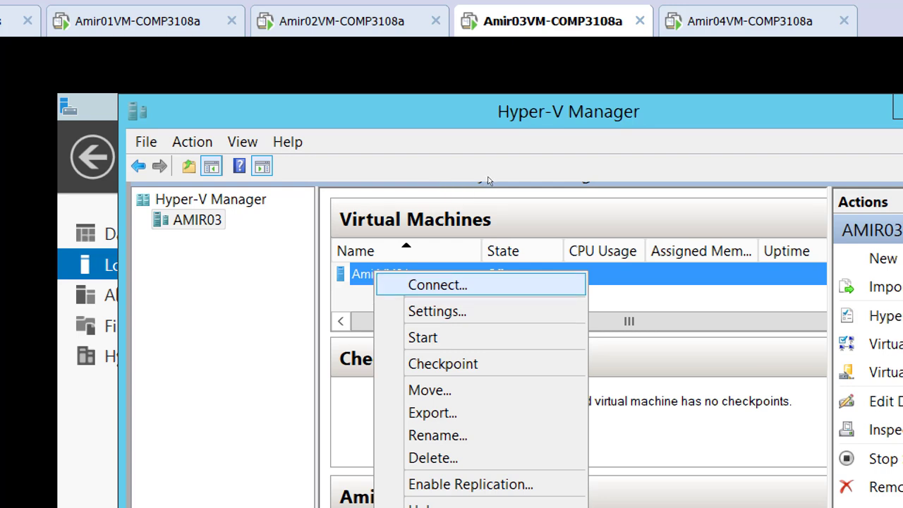
key(Down)
key(Down)
key(Down)
key(Down)
key(Down)
key(Down)
key(Down)
key(Down)
key(Up)
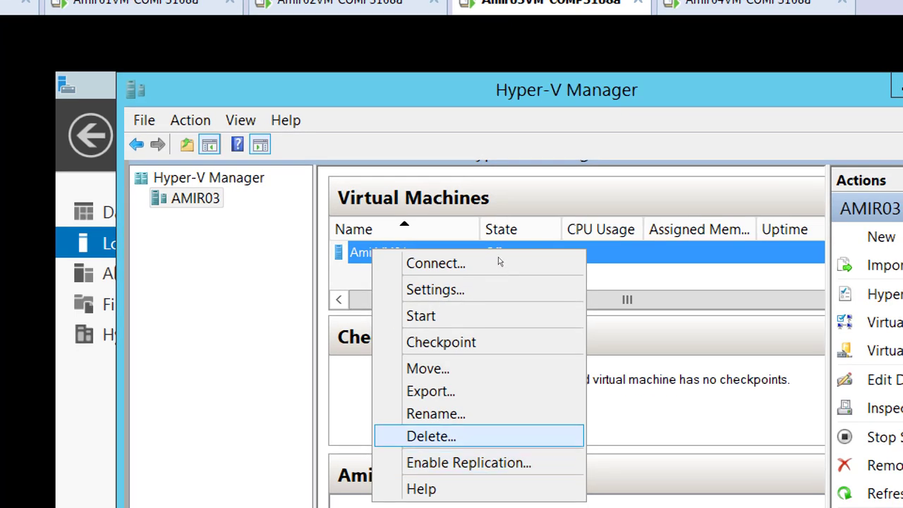
key(Up)
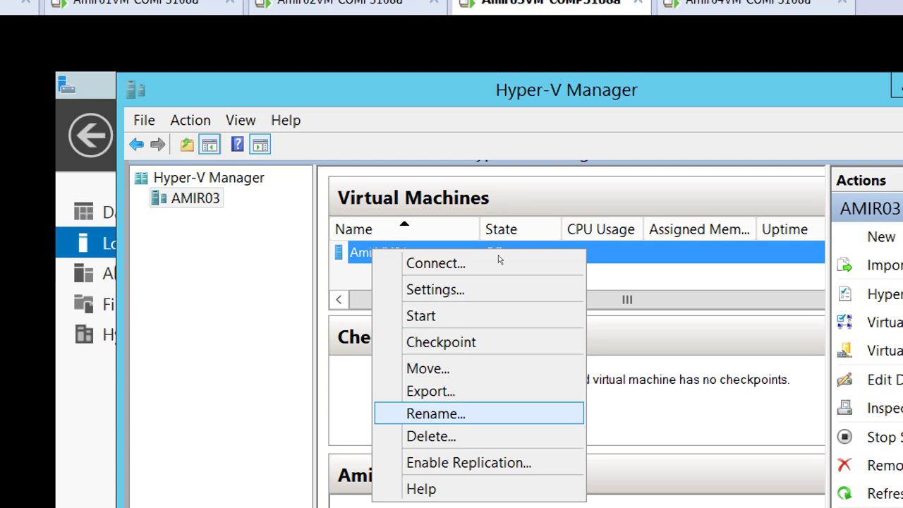
key(Return)
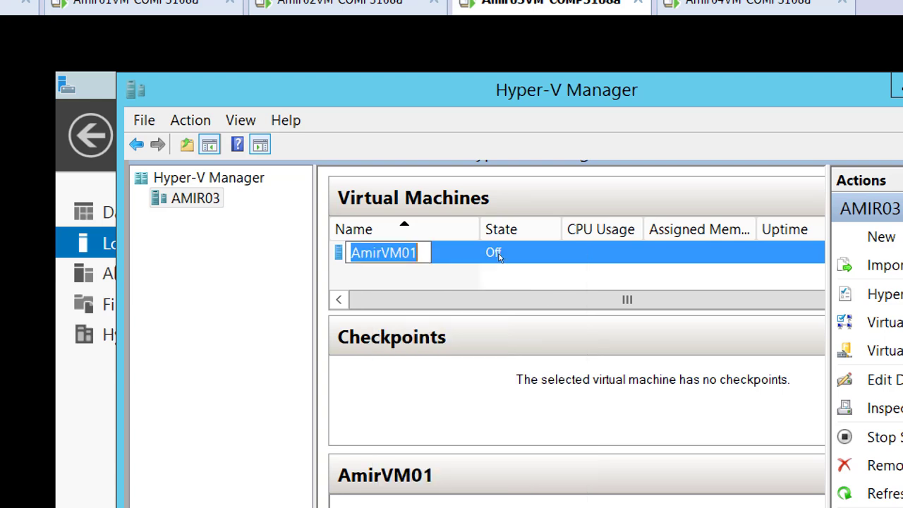
text(Amir-M)
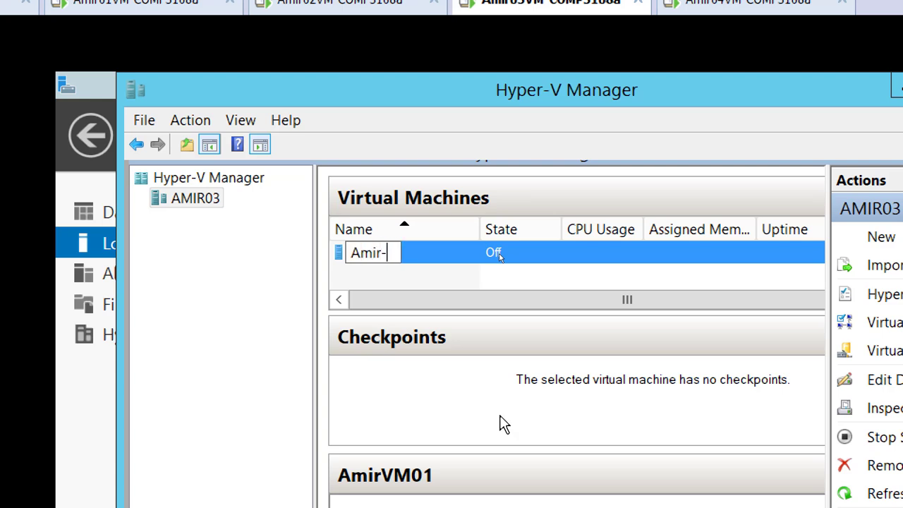
text(IG)
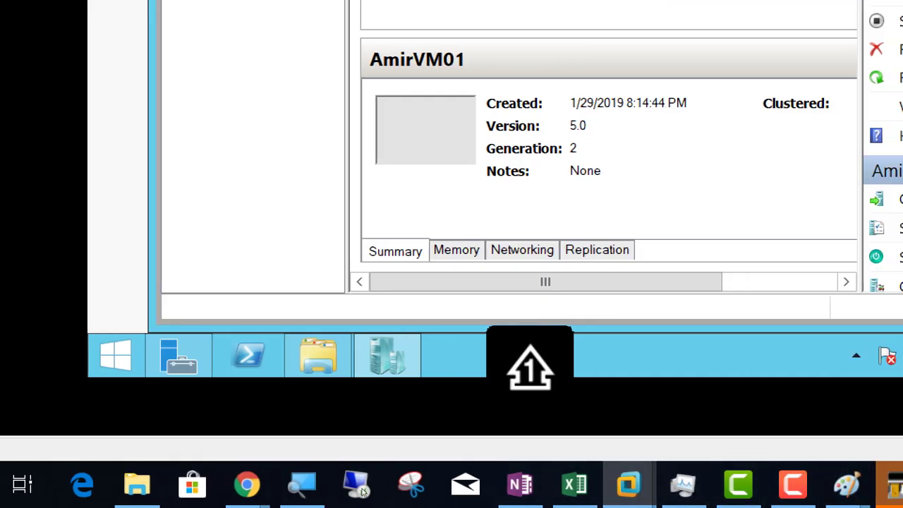
Switch to the maximized Notepad on the host and replace the switch-removal note with the heading "Task 1"
key(super+plus)
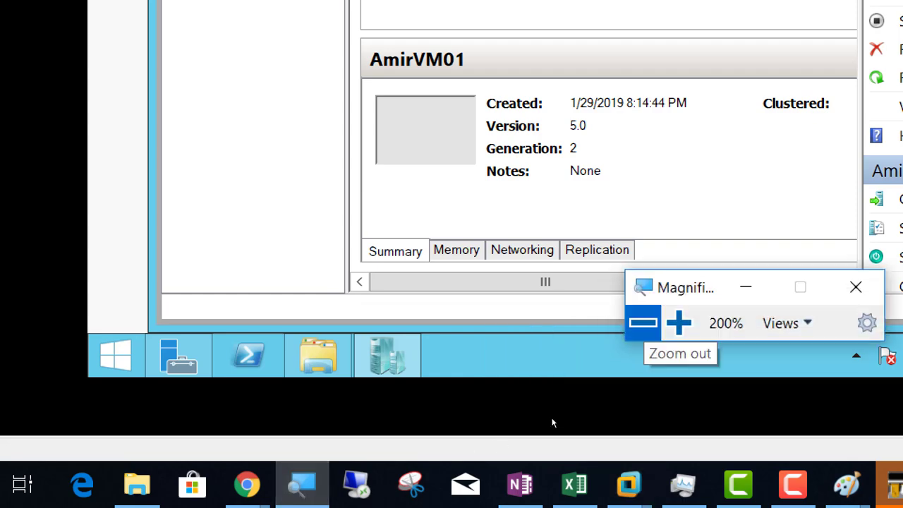
key(super+minus)
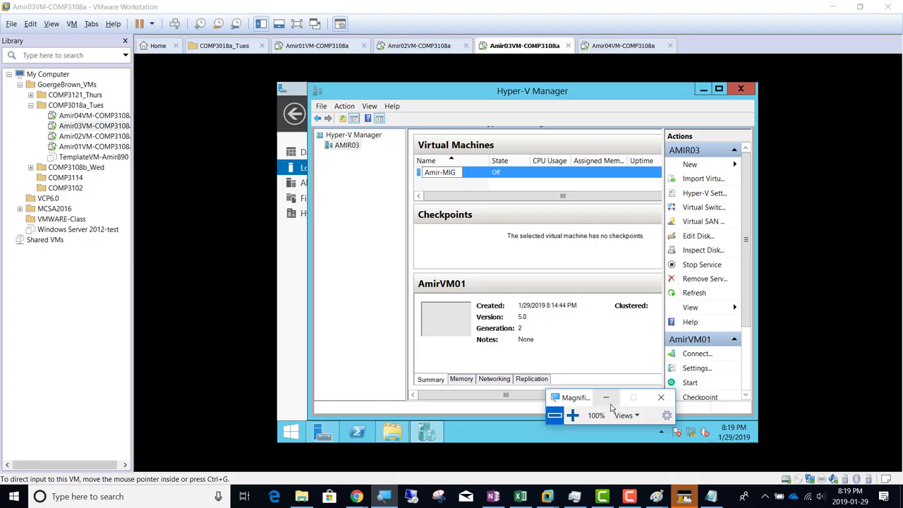
click(711, 496)
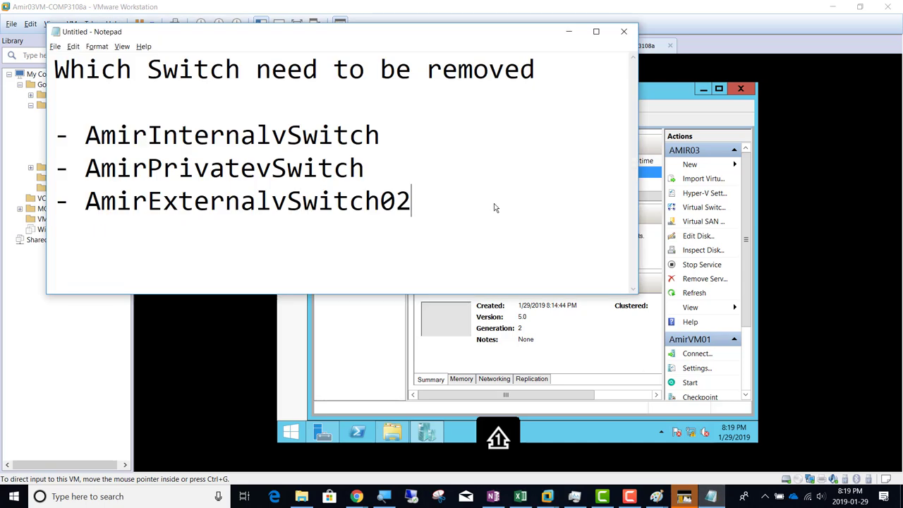
click(597, 31)
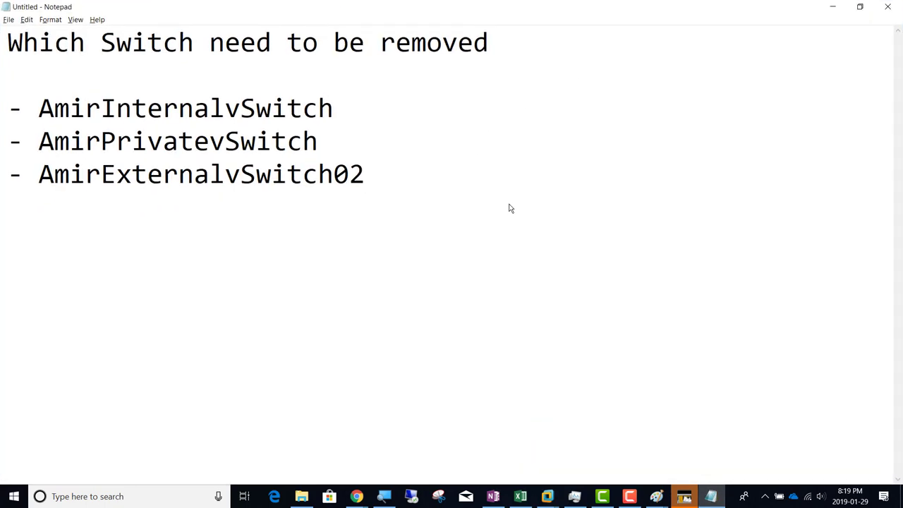
key(ctrl+a)
text(T)
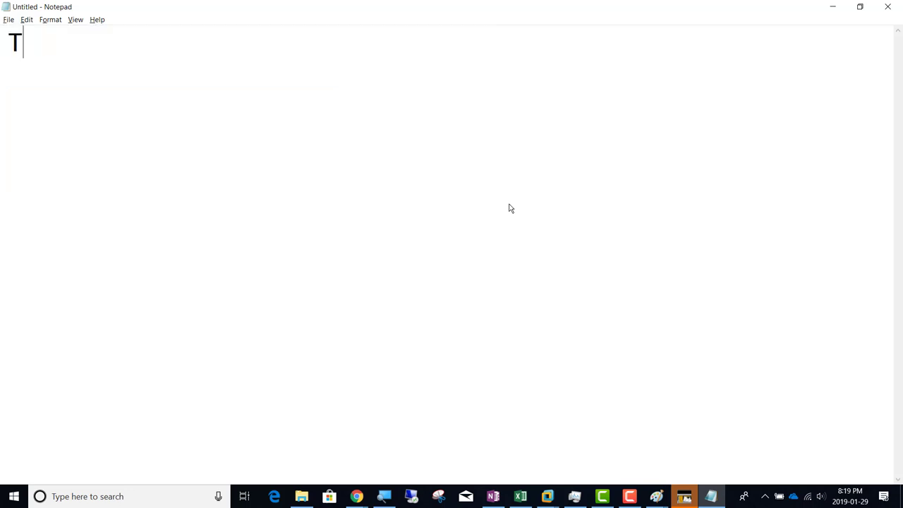
text(ask 1)
key(Return)
key(Return)
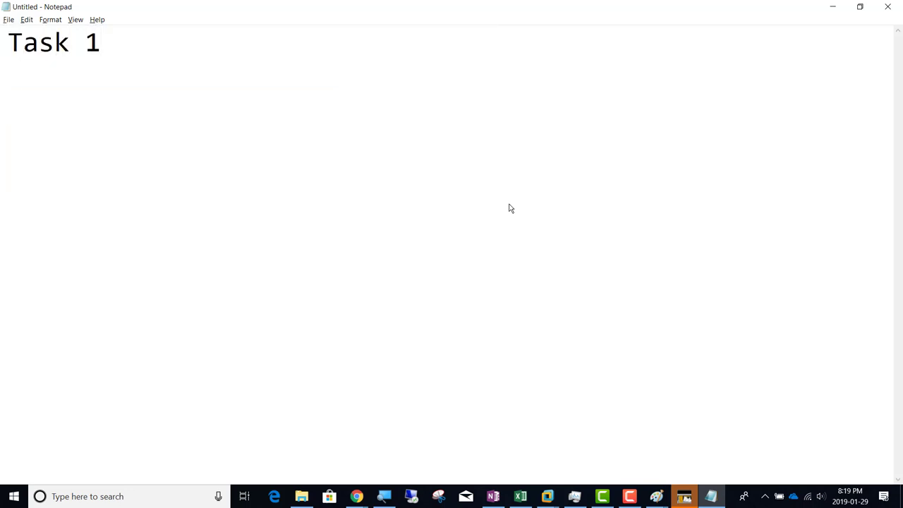
Write the first bullet under Task 1 as "- On Amir03 Hypervisor, PowerON Amir-MIG VM"
text(- On Amir03)
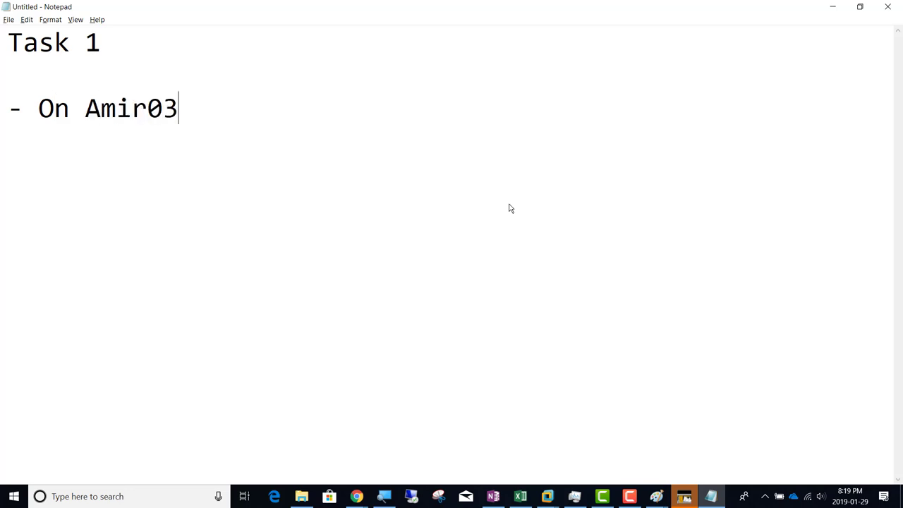
text( Hyperv)
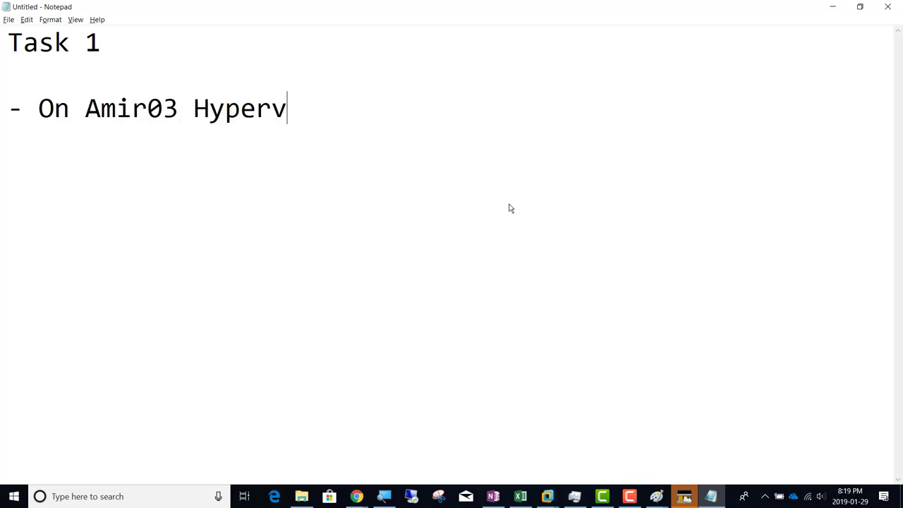
text(isor)
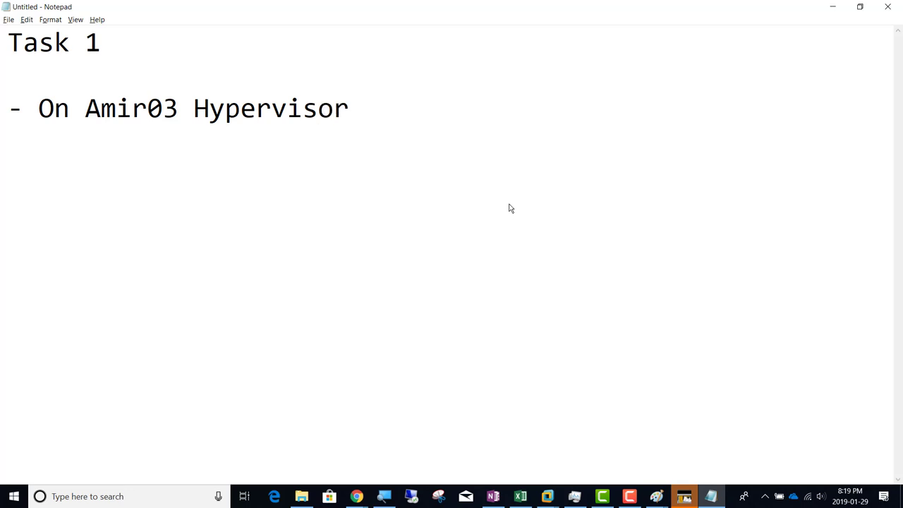
text(, PowerON)
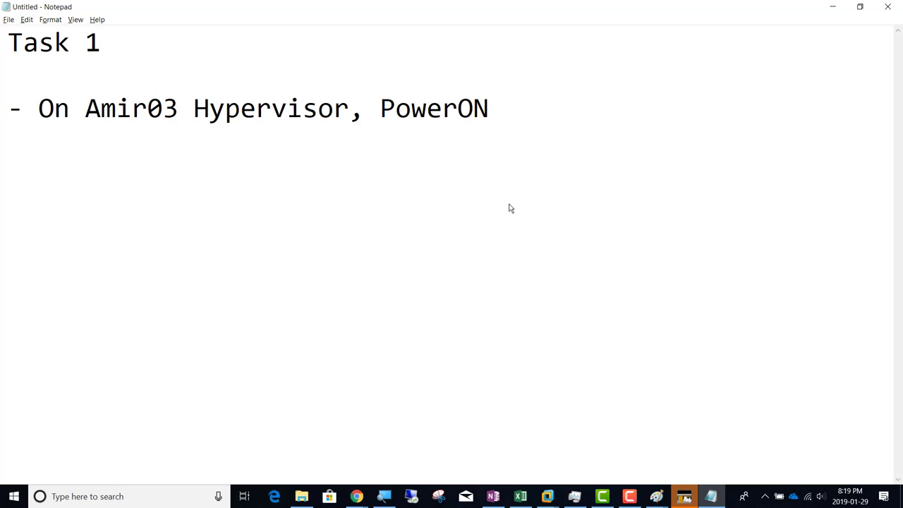
text(Amir-M)
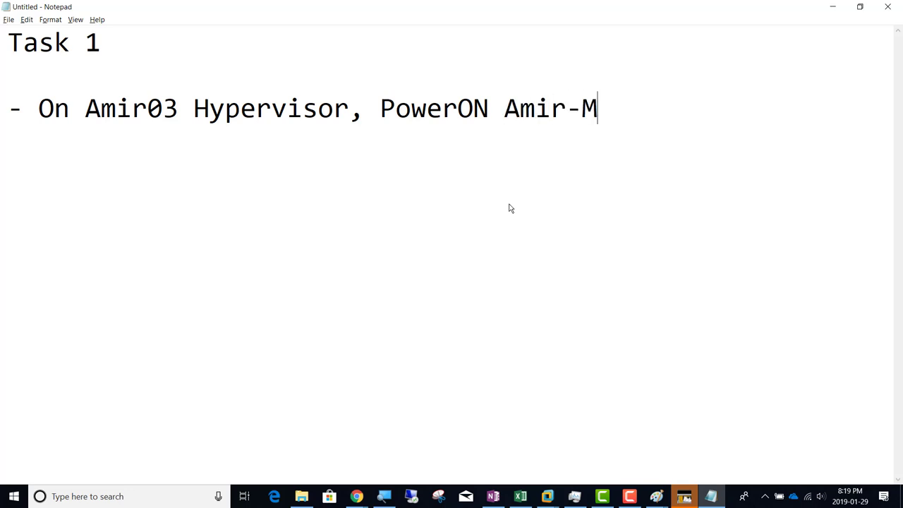
text(IG VM)
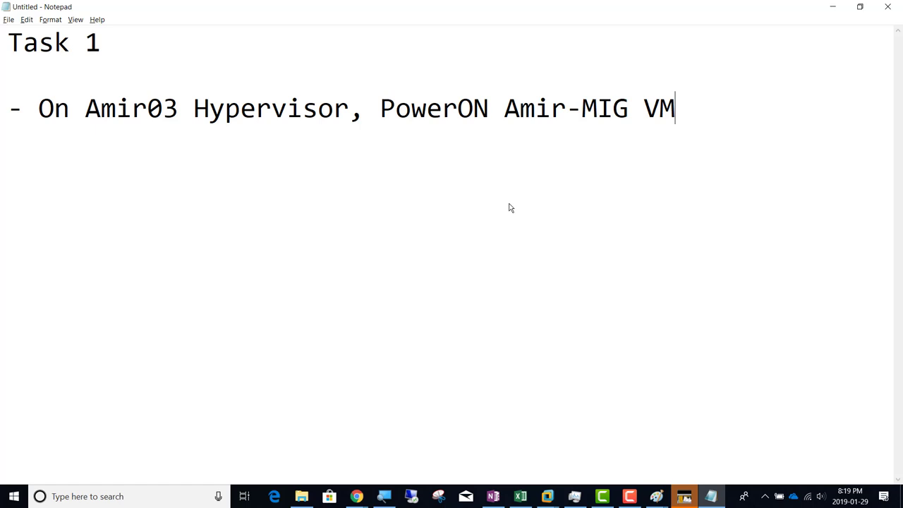
Add two bullets under Task 1: "- Right-Click it and "MOVE"" and "- Follow the Wizard"
key(Return)
text(- Right-Click it and )
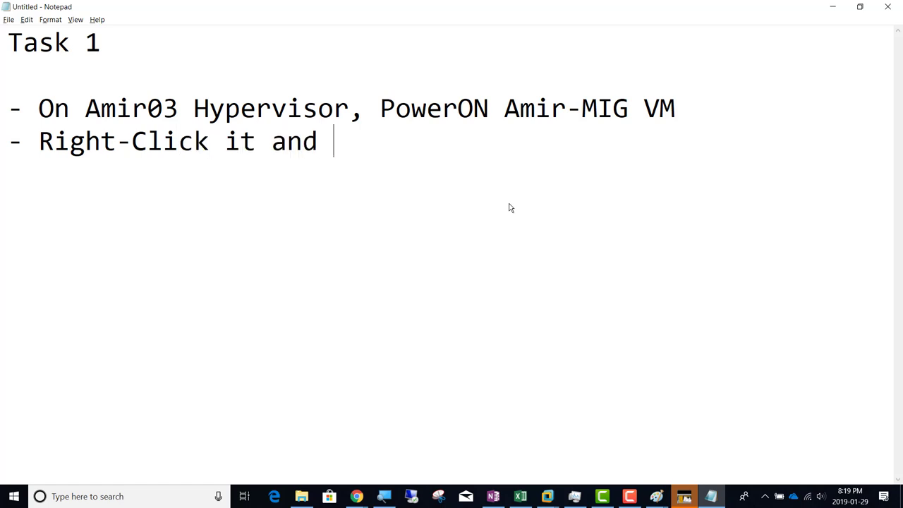
text("MOV)
text(E")
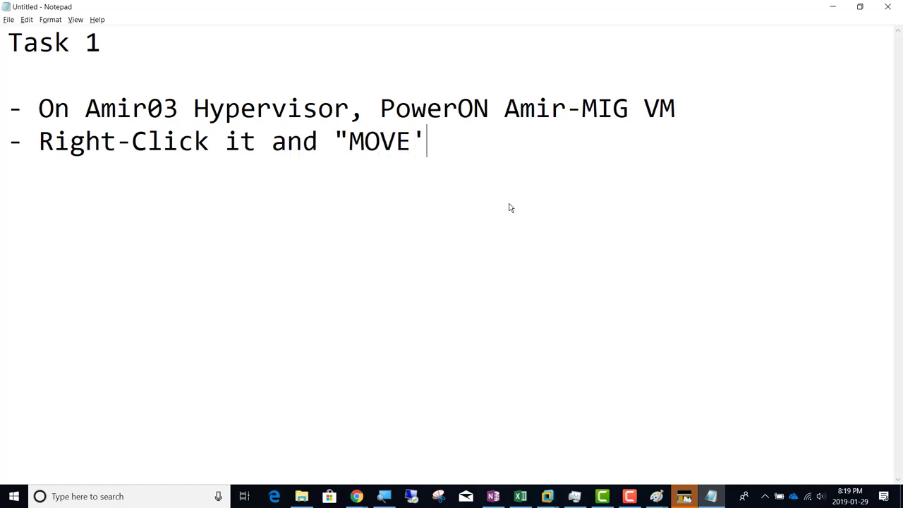
key(BackSpace)
text(")
key(Return)
text(- Follow the )
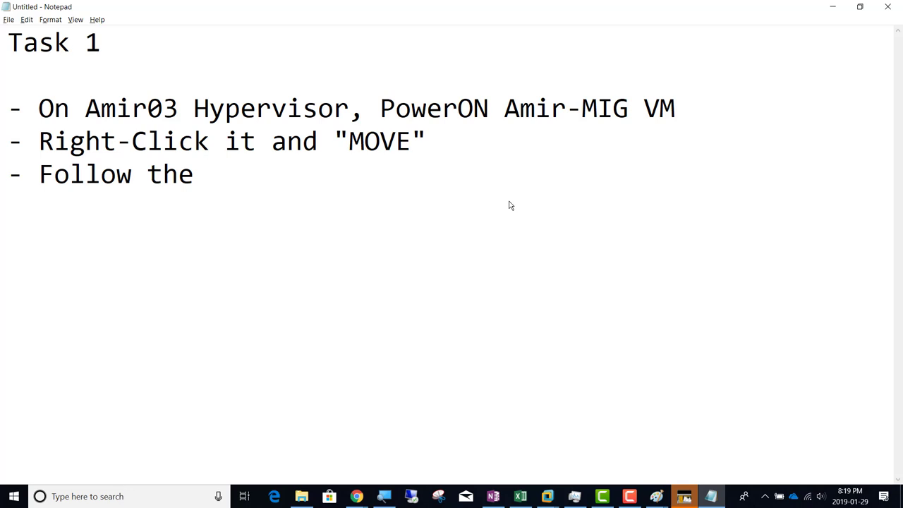
text(Wizard)
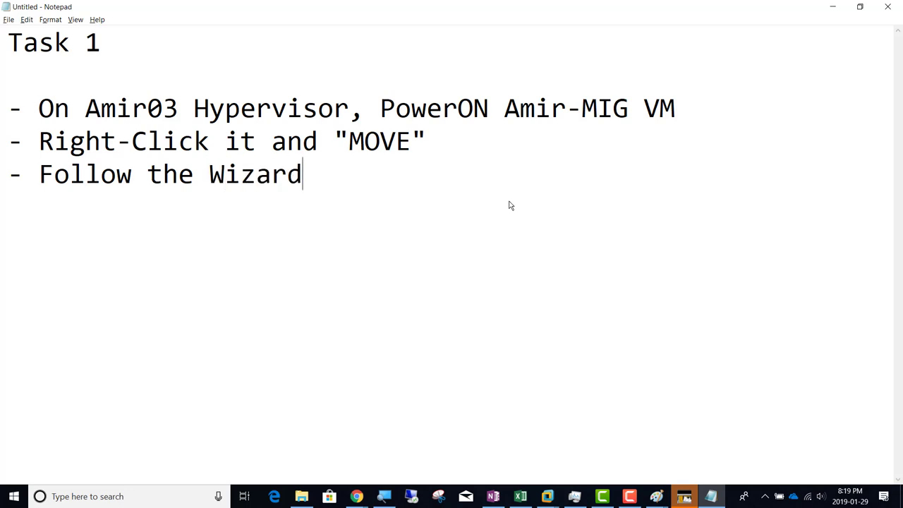
Add the bullet "- Create a new folder called Amir-MIG inside the C drive of Amir04 Hypervisor.", with a line break after "drive"
key(Return)
text(- Create )
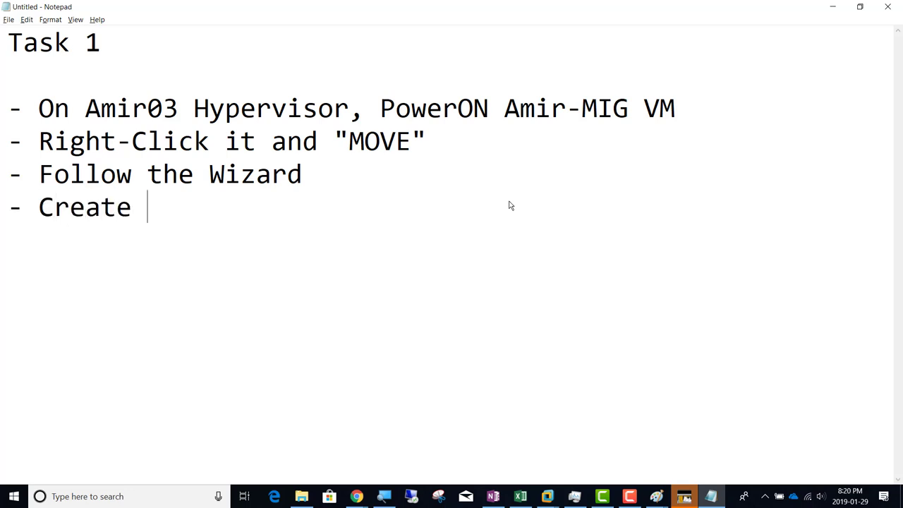
text(a new)
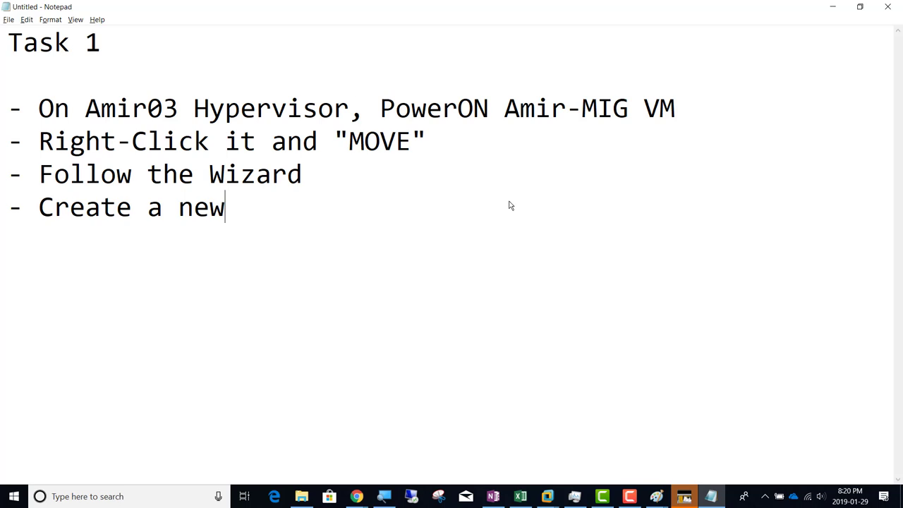
text(folder ca)
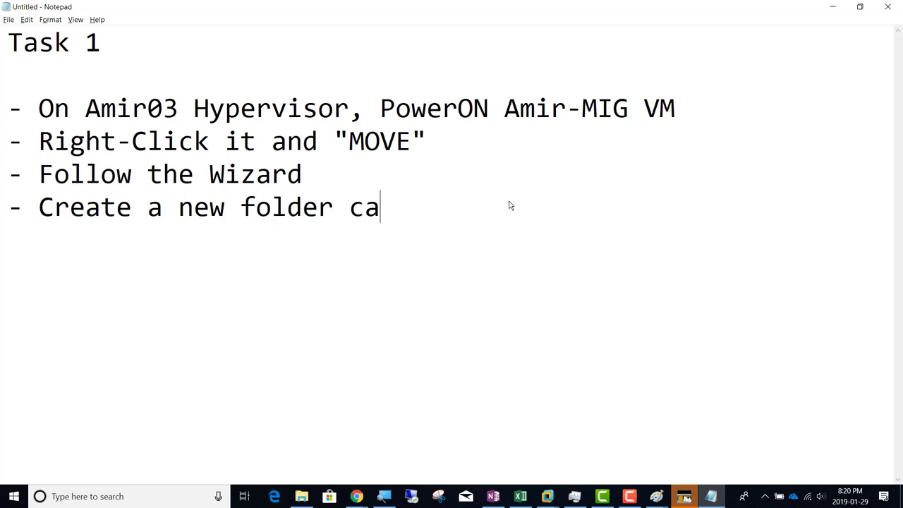
text(lled Amir)
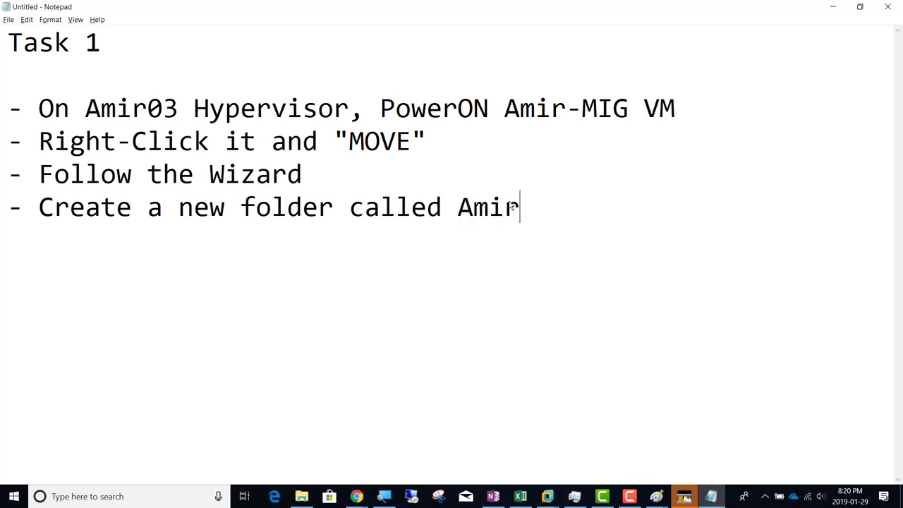
text(-MIG in)
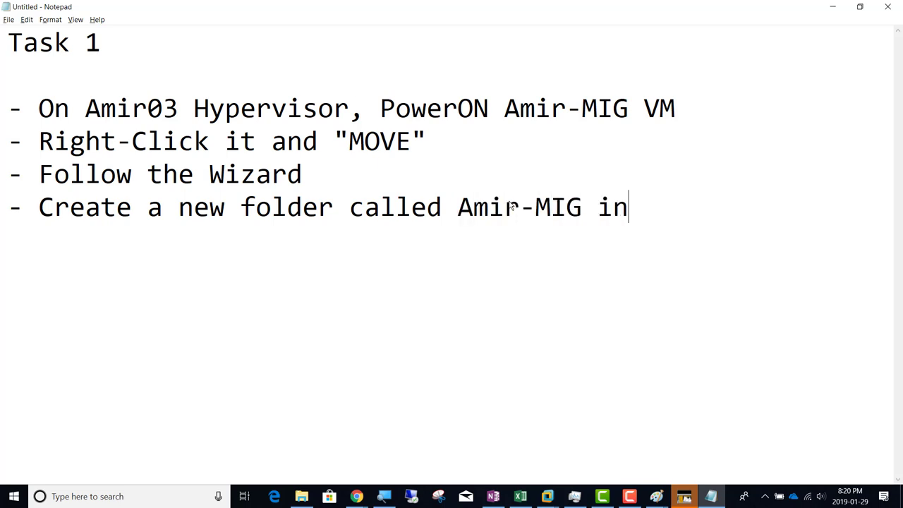
text(side the C drive)
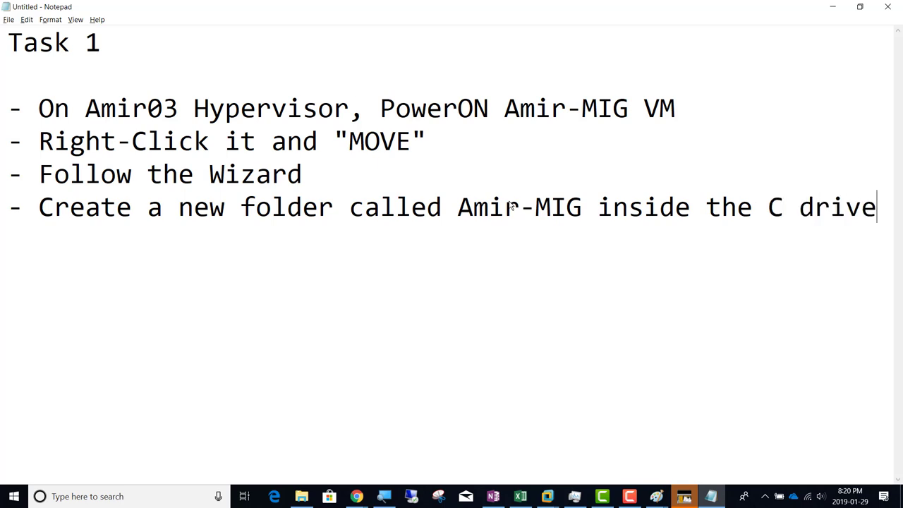
key(Return)
text(of Amir)
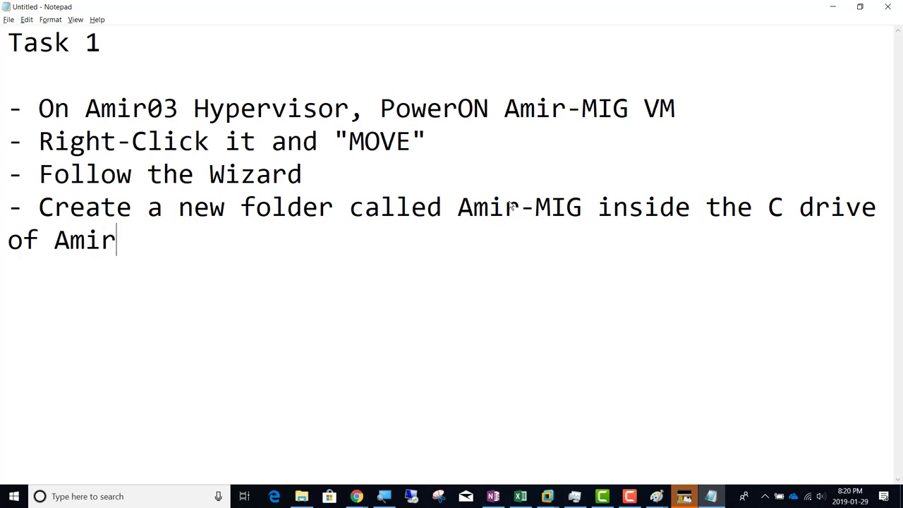
text(04 Hyper)
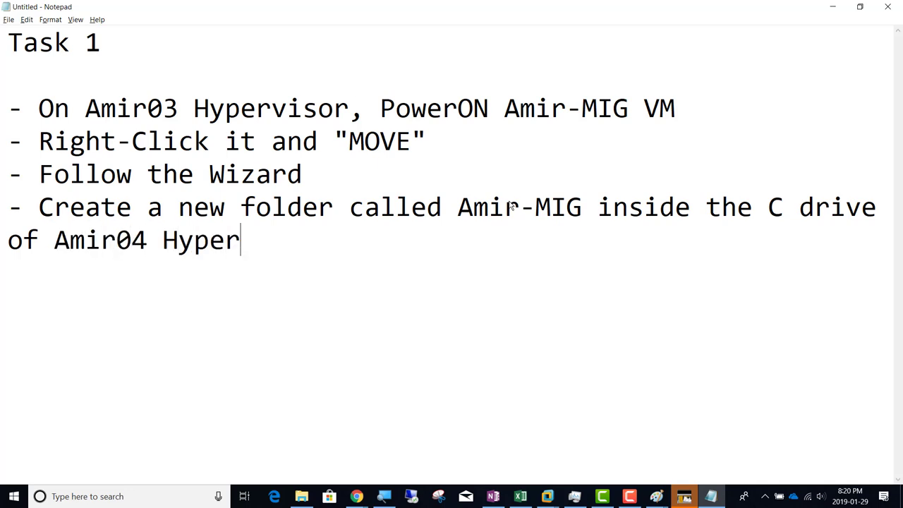
text(visor.)
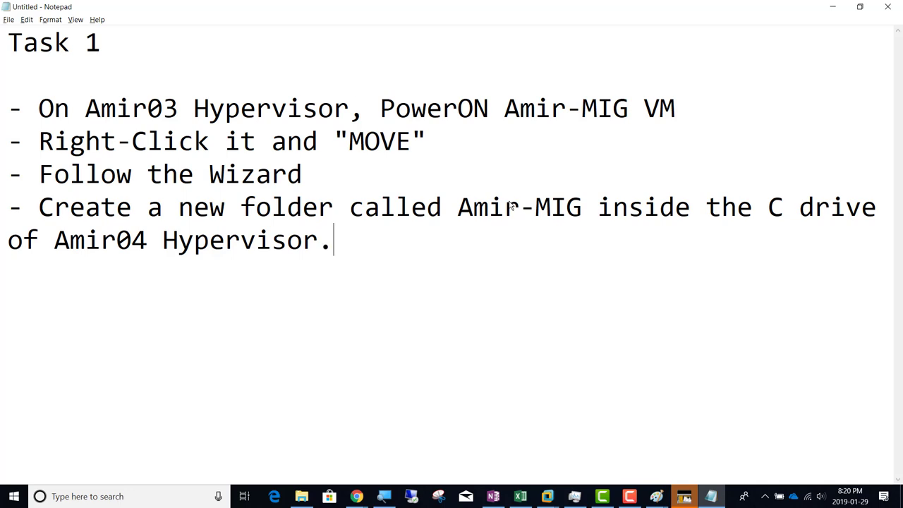
Add the bullet "- TAKE SCREENSHOT OF THE SUMMARY PAGE" below the folder-creation bullet
key(Return)
text(- Finish Migrat)
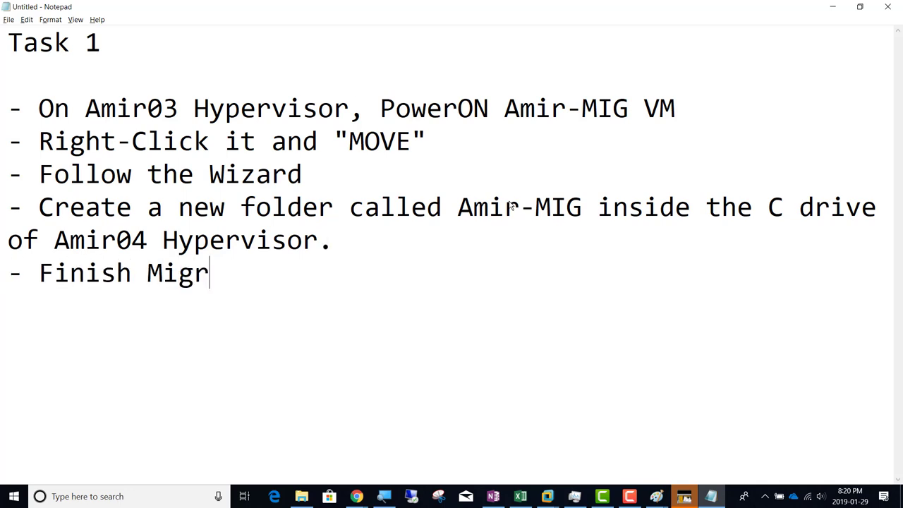
key(BackSpace)
key(BackSpace)
key(BackSpace)
key(BackSpace)
key(BackSpace)
key(BackSpace)
key(BackSpace)
key(BackSpace)
key(BackSpace)
key(BackSpace)
key(BackSpace)
key(BackSpace)
key(BackSpace)
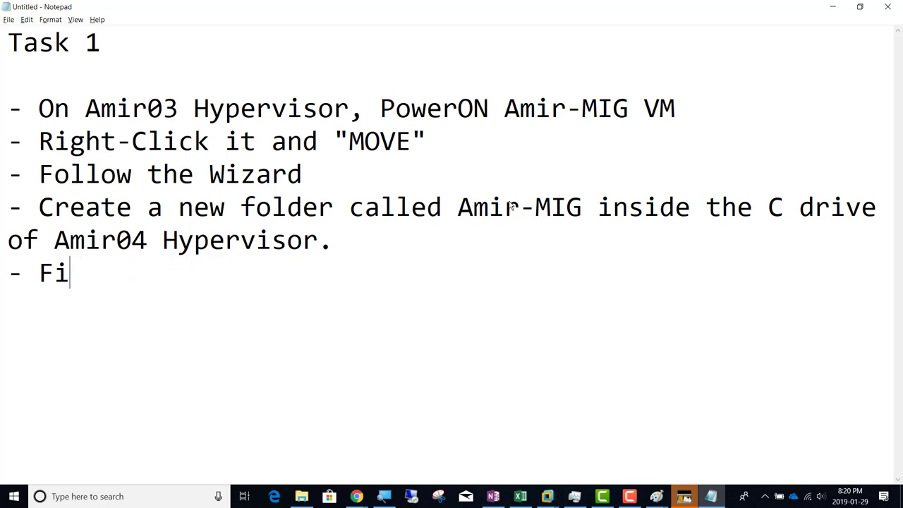
text(TAKE S)
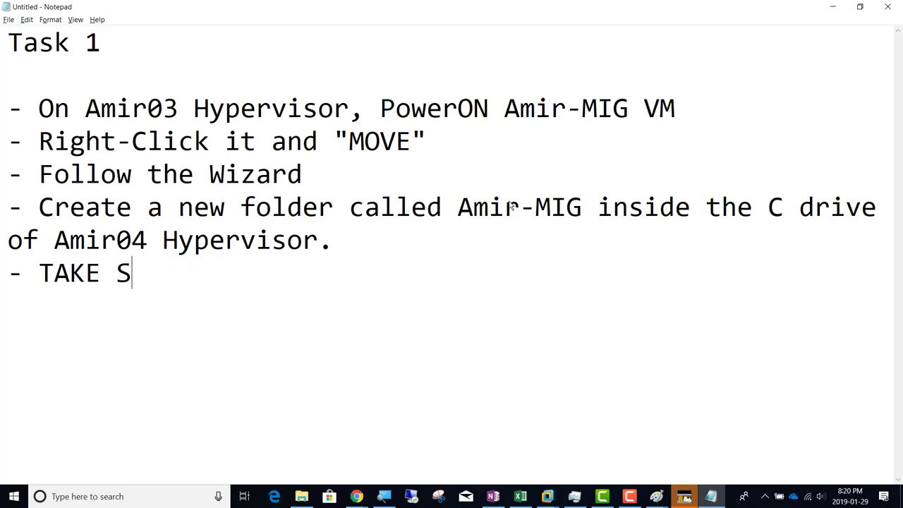
text(CREENSHOT OF )
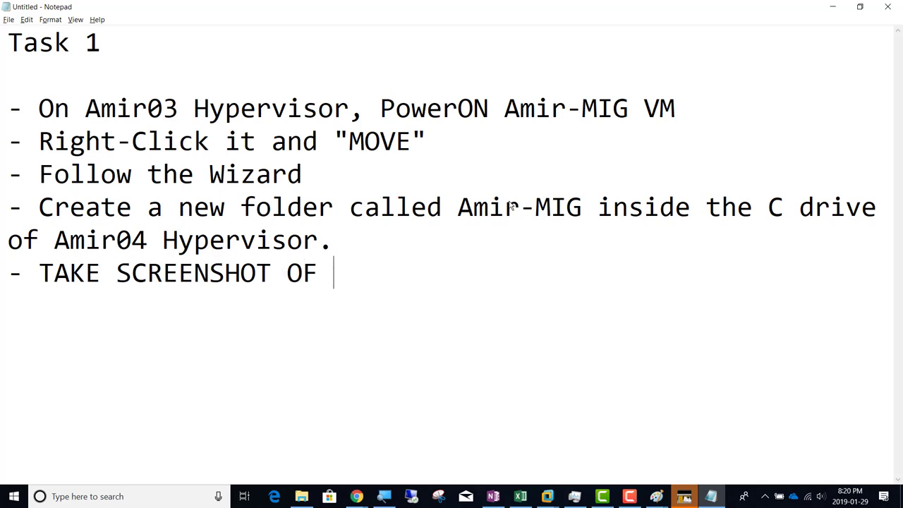
text(THE S)
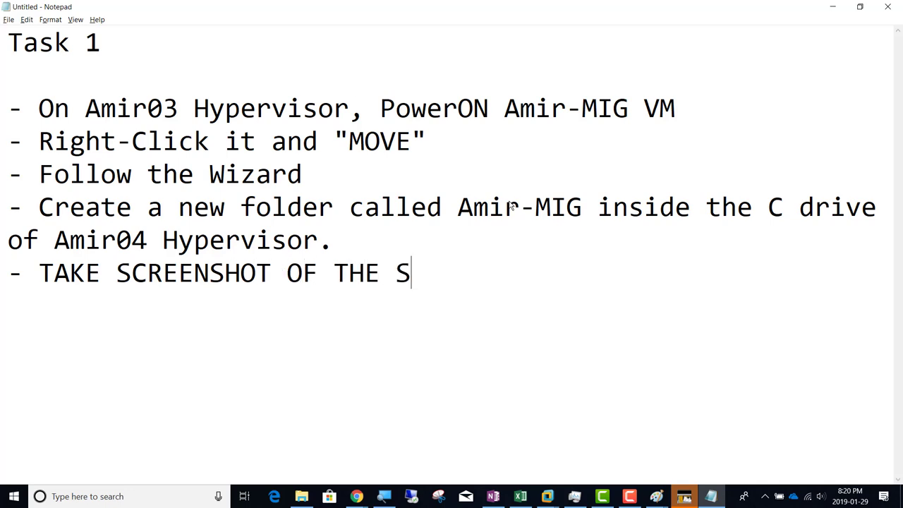
text(UMMARY PAGE)
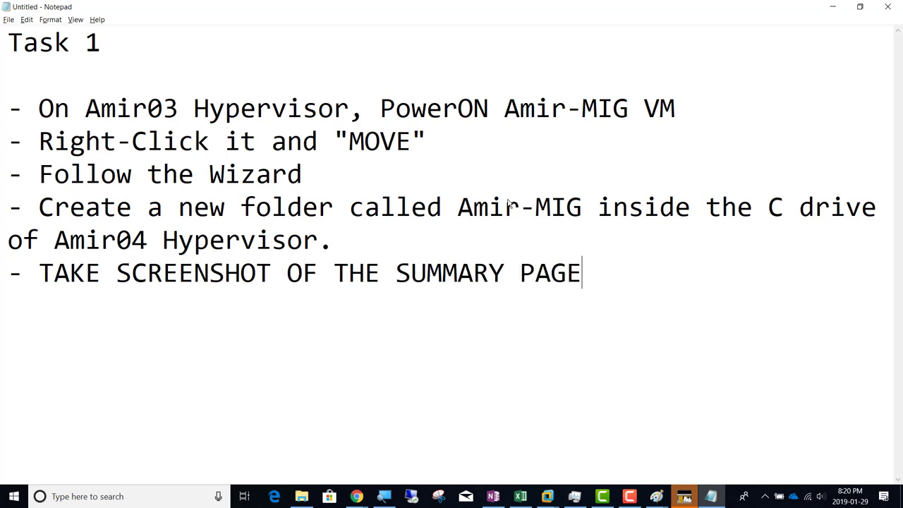
Add the bullet "- TAKE SCREENSHOT OF THIS VM SUCCESSFULLY migrated to Hypervisor 4 back again", with a line break after "to"
key(Return)
text(- TAKE SCREE)
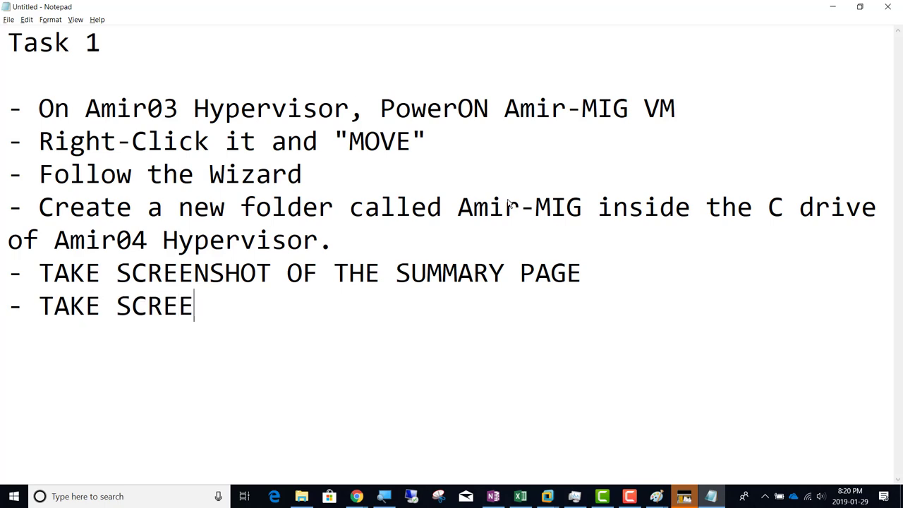
text(NSHOT OF)
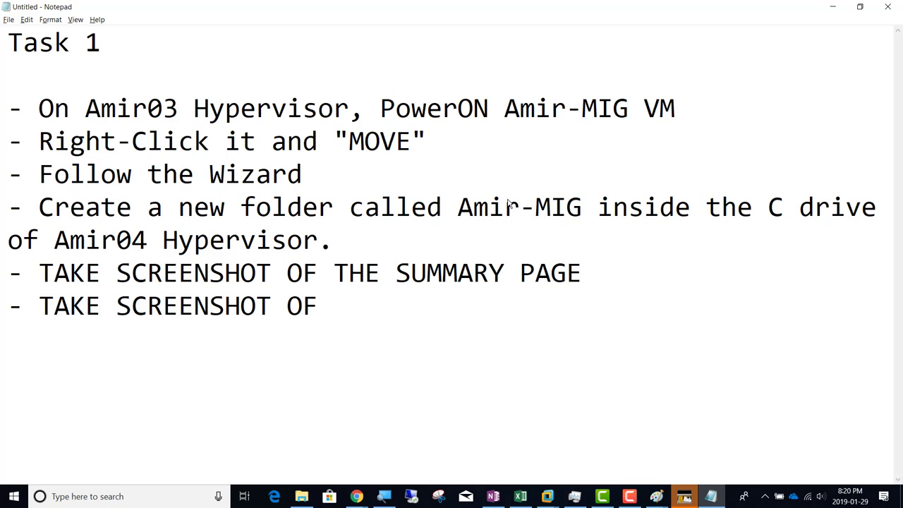
text( THIS VM)
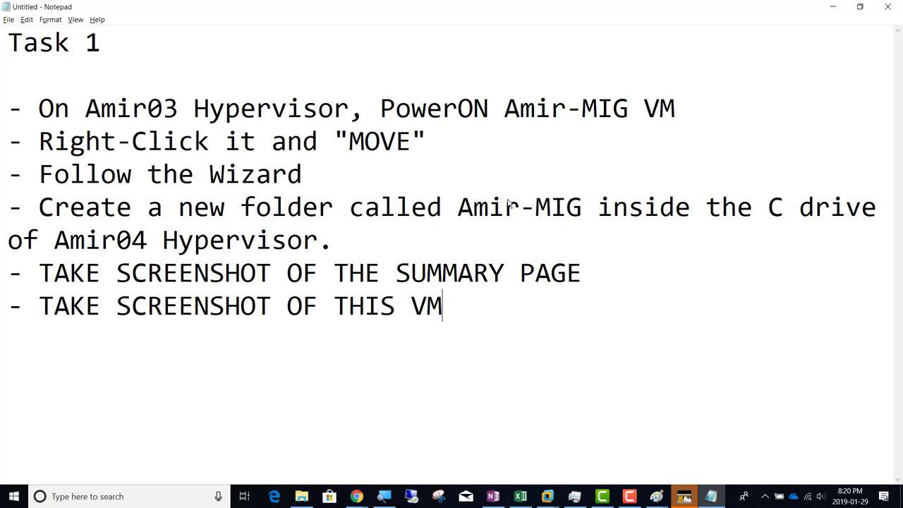
text( SUCCES)
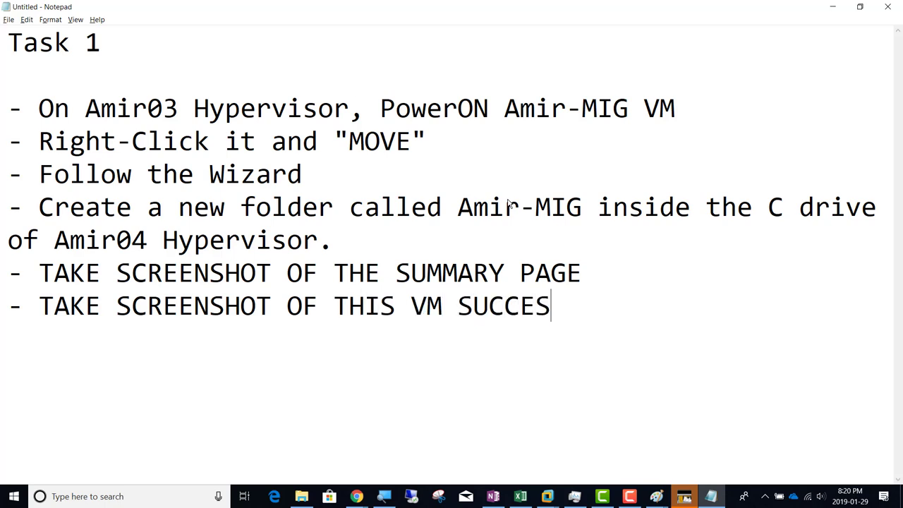
text(SFULL)
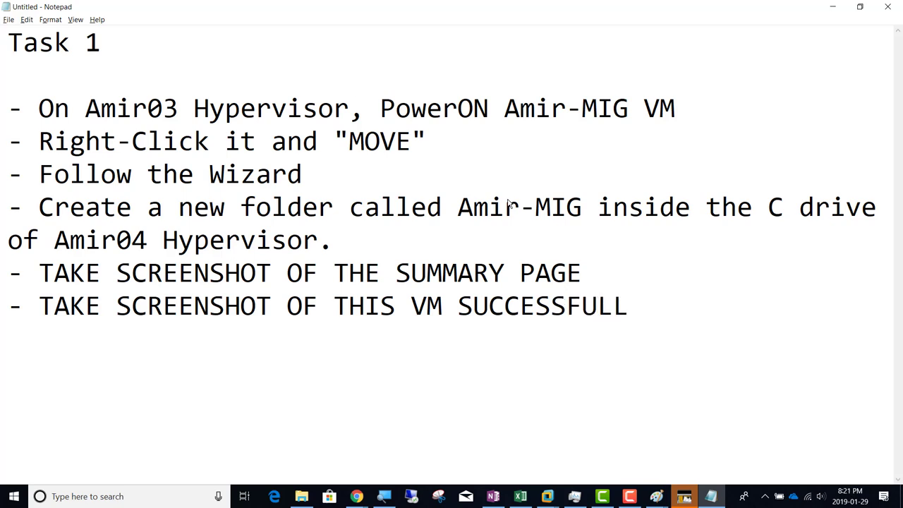
text(Y migrated ot)
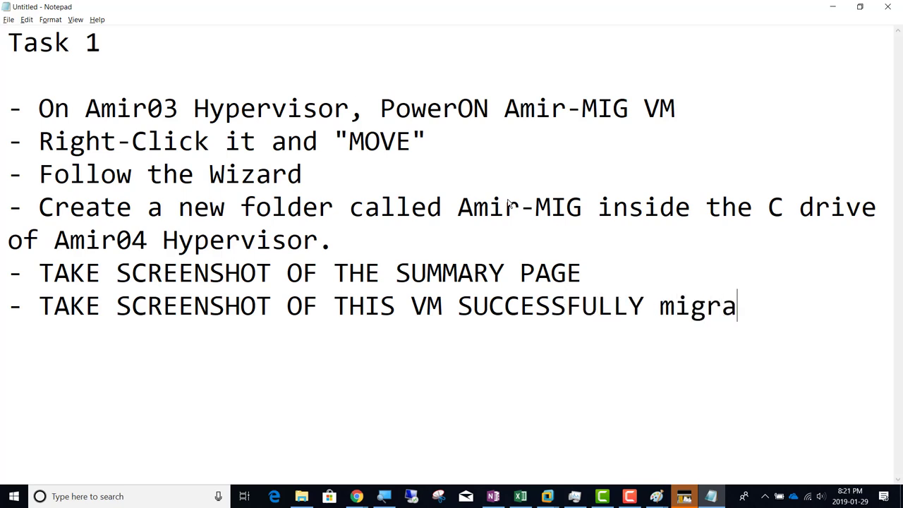
key(BackSpace)
key(BackSpace)
text(to)
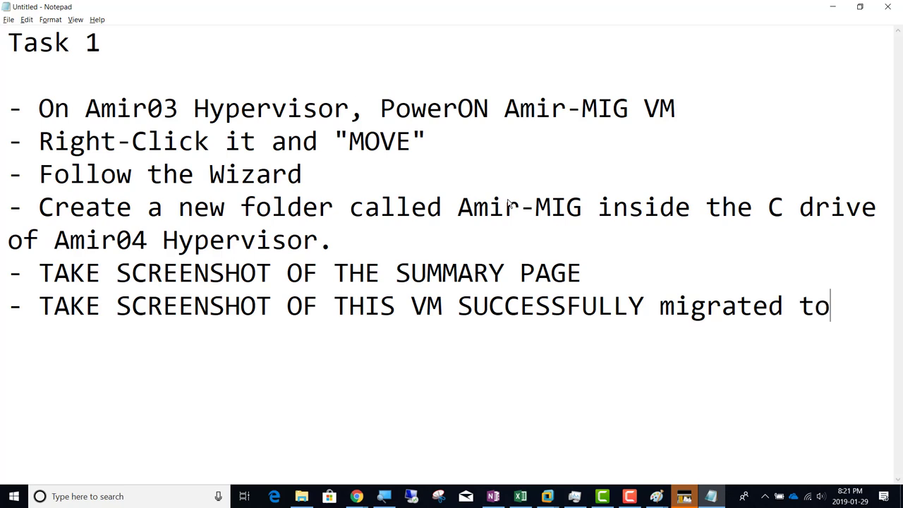
key(Return)
text(Hypervisor)
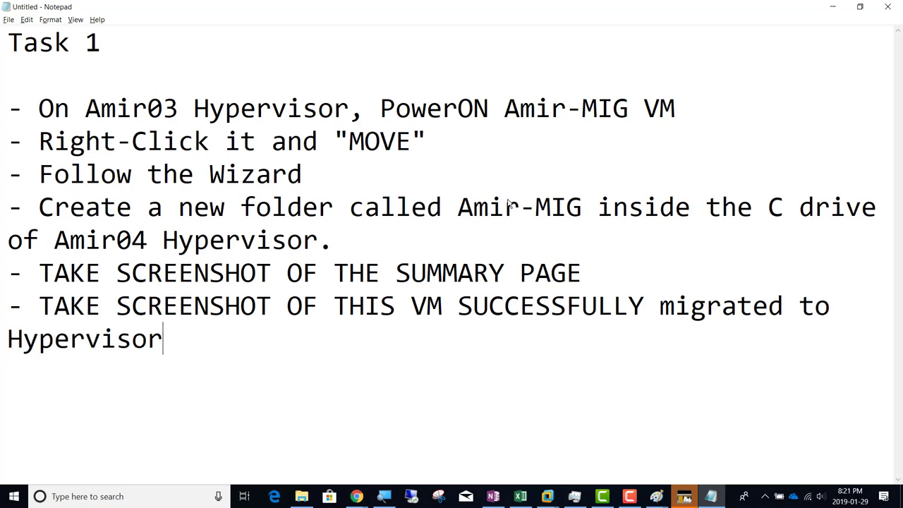
text( 4 back again)
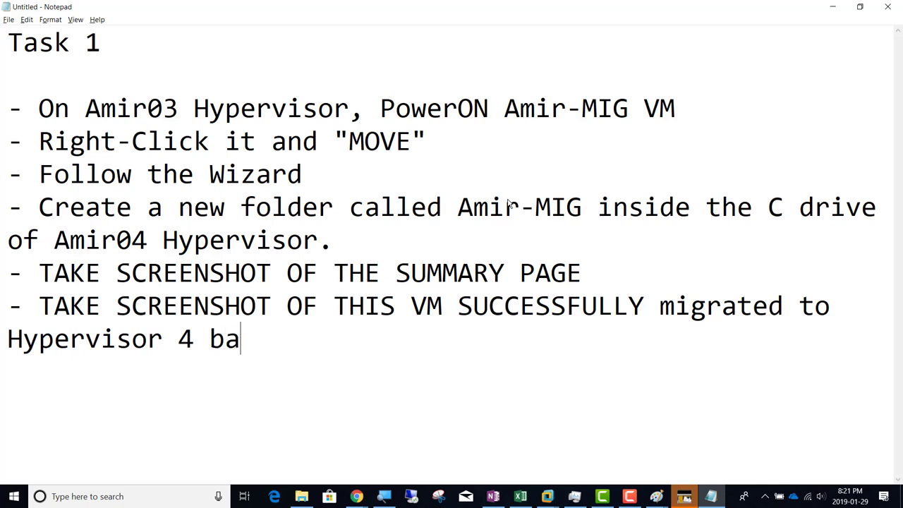
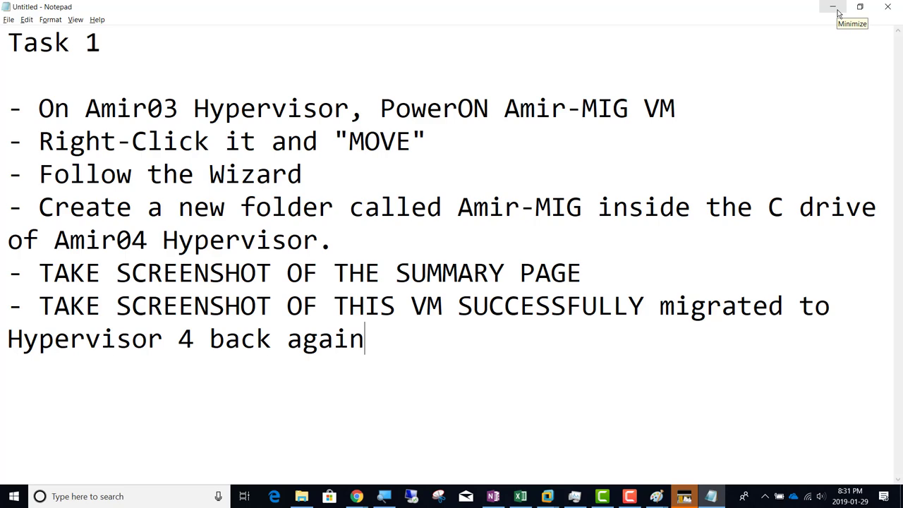
Minimize Notepad, switch to the No Shared Migration drawing in Paint and pencil an orange check mark beside its title
click(838, 12)
click(374, 223)
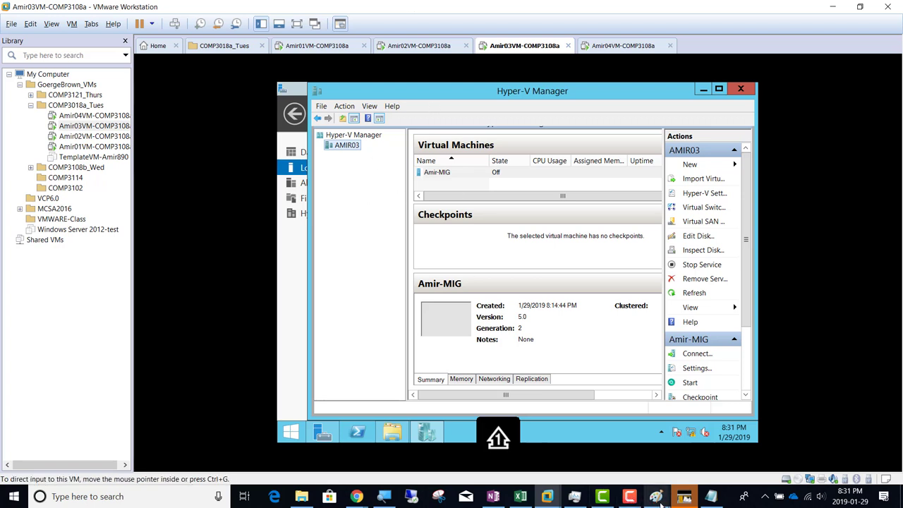
mouse_move(656, 498)
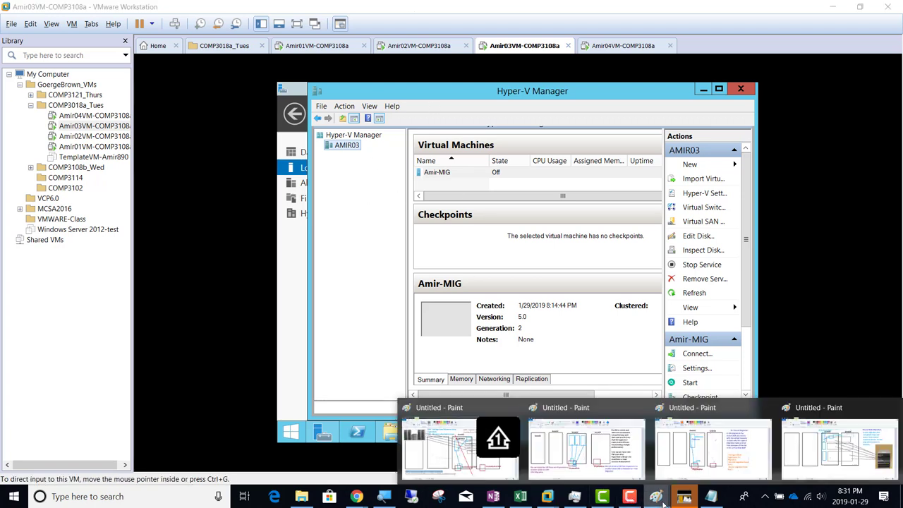
click(725, 459)
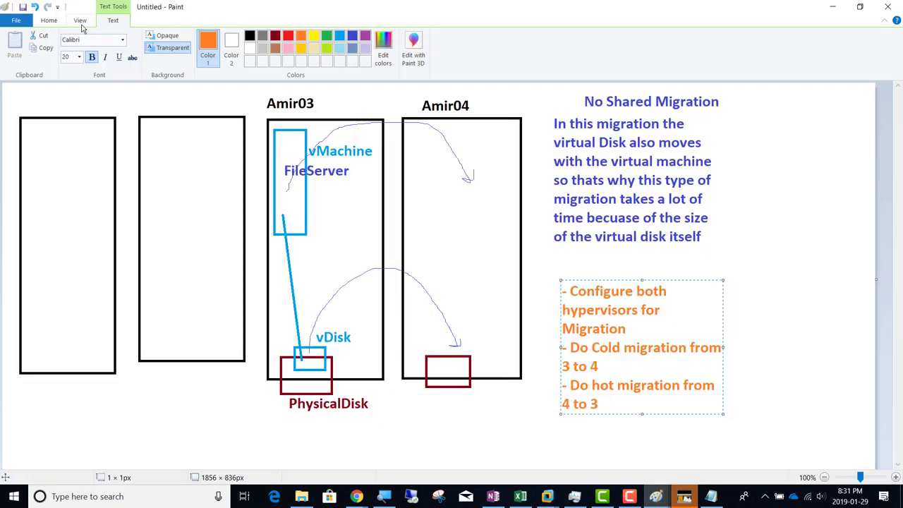
click(48, 21)
click(134, 43)
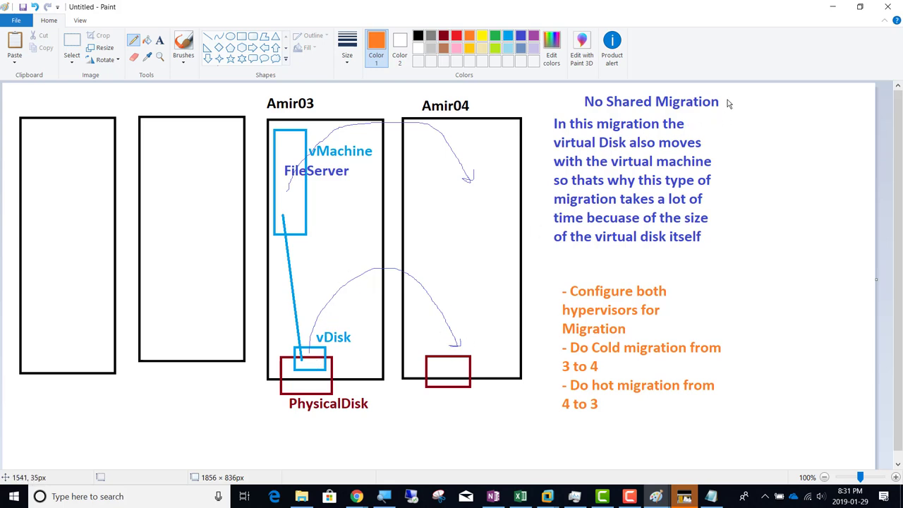
drag(730, 104, 761, 84)
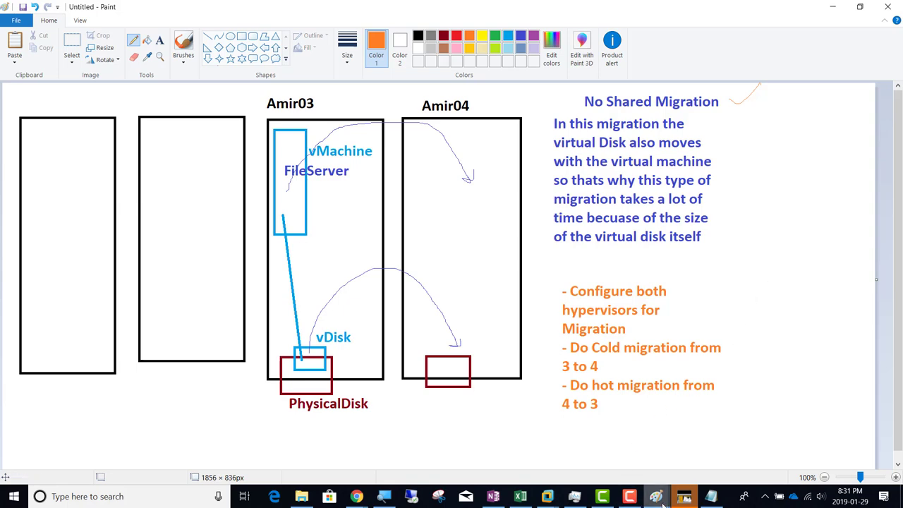
View the Shared Disk Migration drawing in Paint and switch to the Pass-Through Disk notes on OneNote's Week4 - Migration page
mouse_move(656, 496)
click(806, 452)
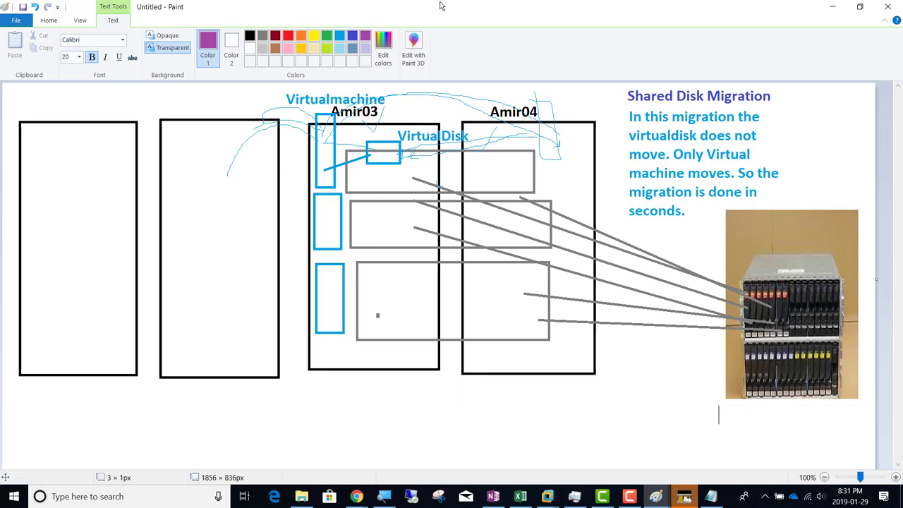
key(alt+Tab)
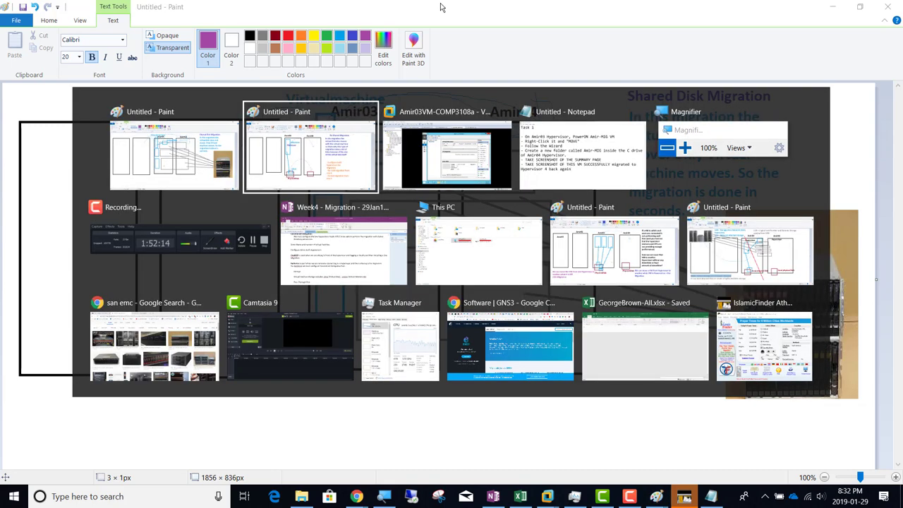
key(alt+Tab)
key(alt+Tab)
key(alt+Tab)
key(alt+Tab)
key(alt+Tab)
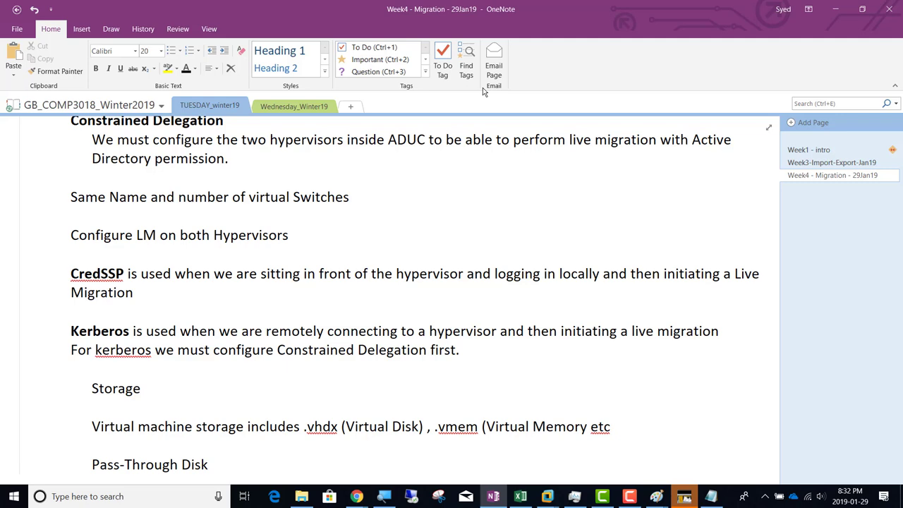
scroll(354, 237, down, 3)
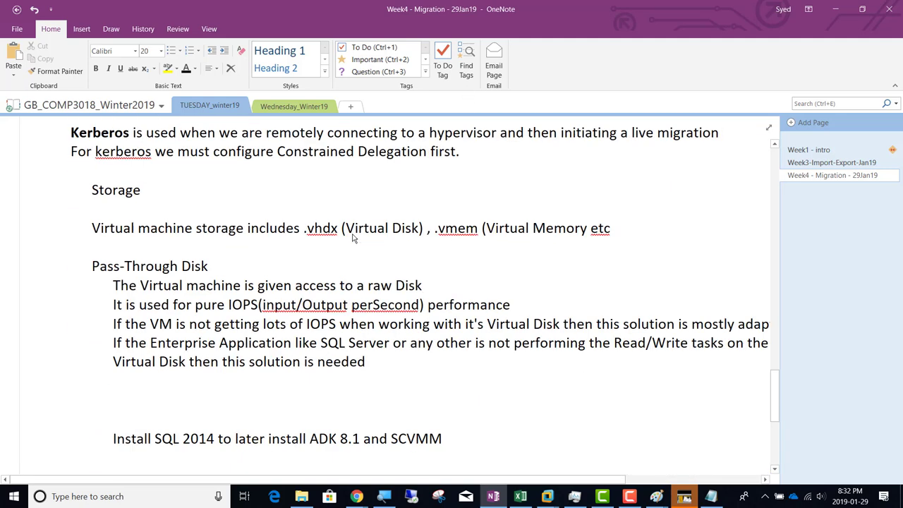
Extend the "Storage" heading on the Week4 - Migration page so it reads "Storage of Virtualization"
scroll(354, 237, up, 1)
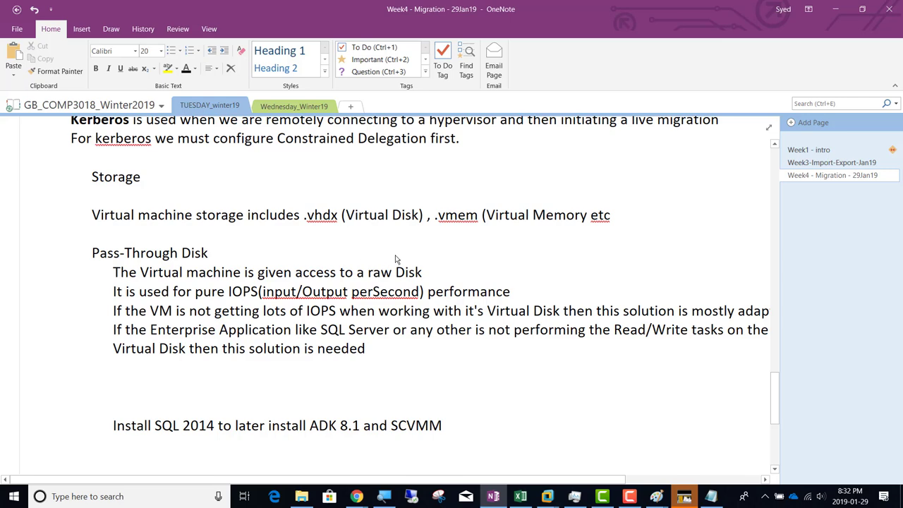
scroll(396, 259, up, 1)
scroll(397, 259, down, 1)
scroll(438, 218, up, 1)
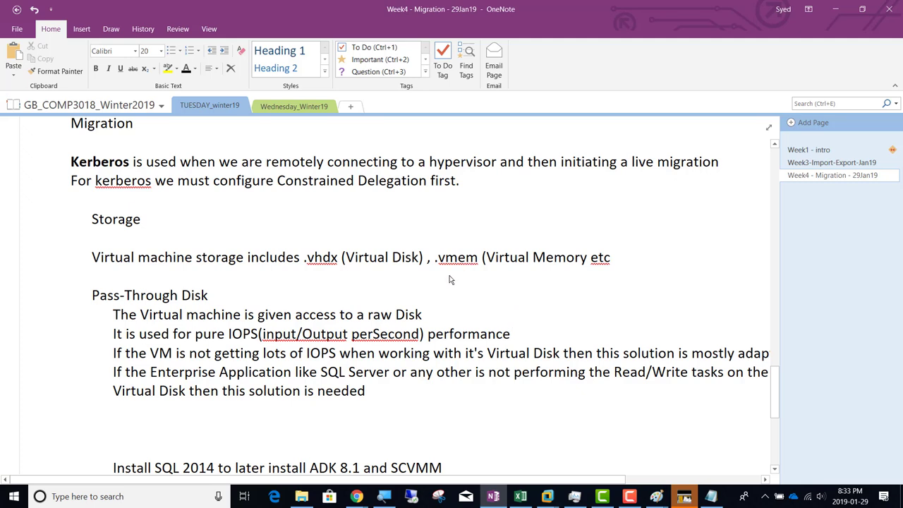
scroll(459, 275, down, 3)
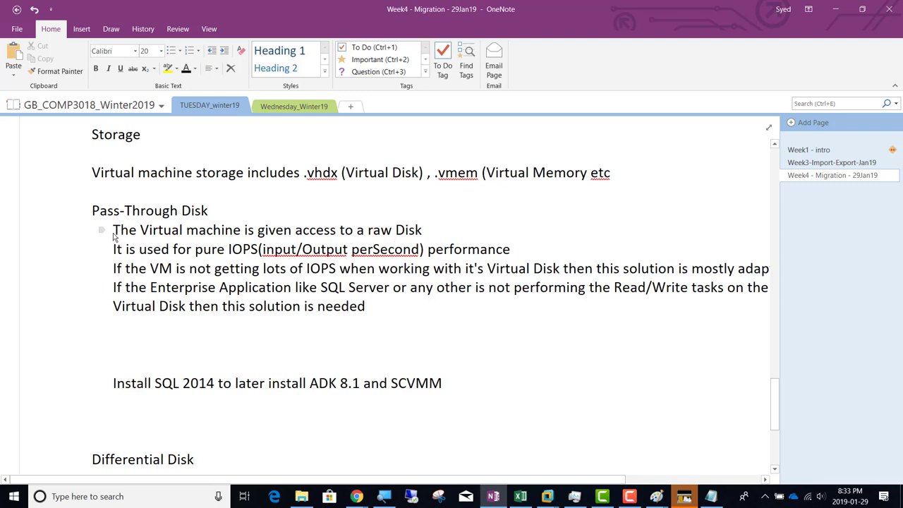
click(163, 137)
text(of Virtualization)
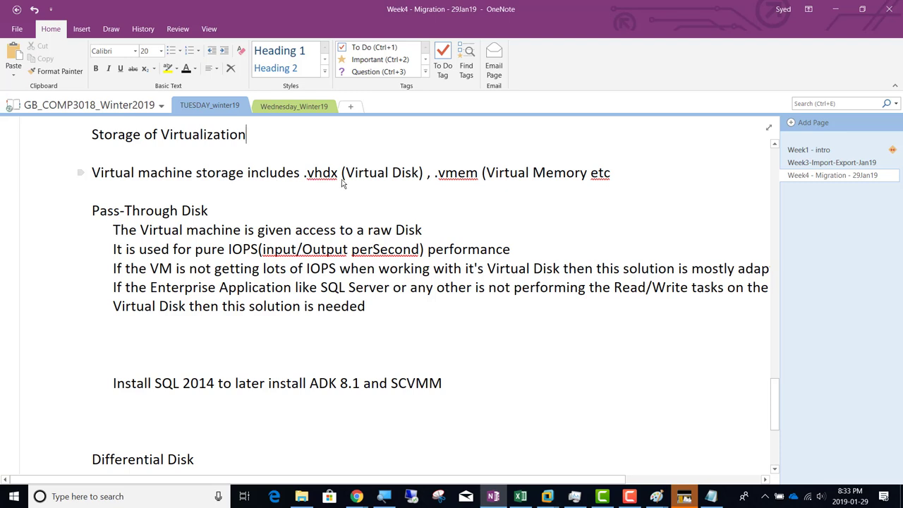
Make the words "raw Disk" bold in the first line under Pass-Through Disk
drag(340, 174, 304, 177)
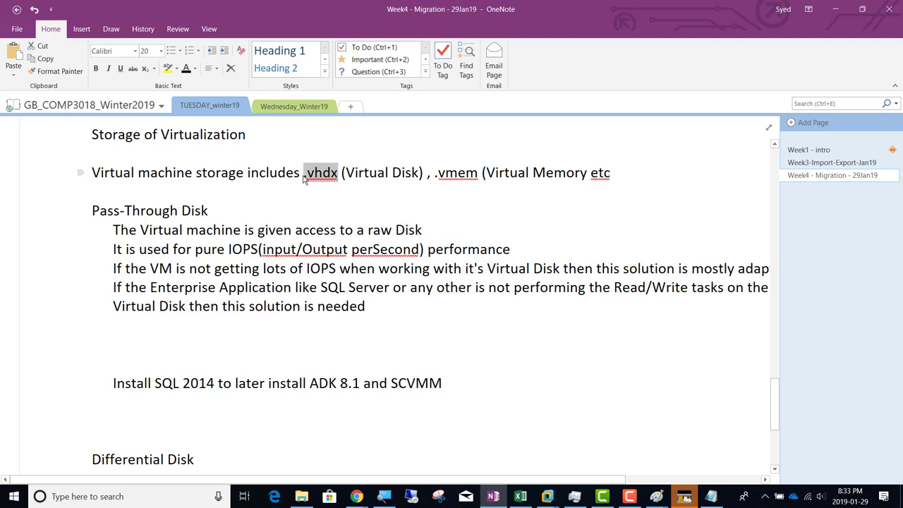
click(304, 179)
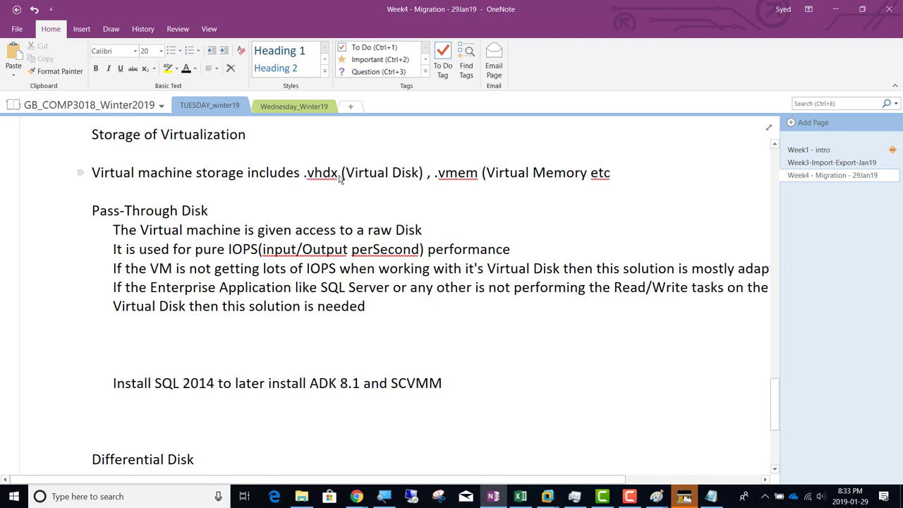
drag(338, 179, 304, 179)
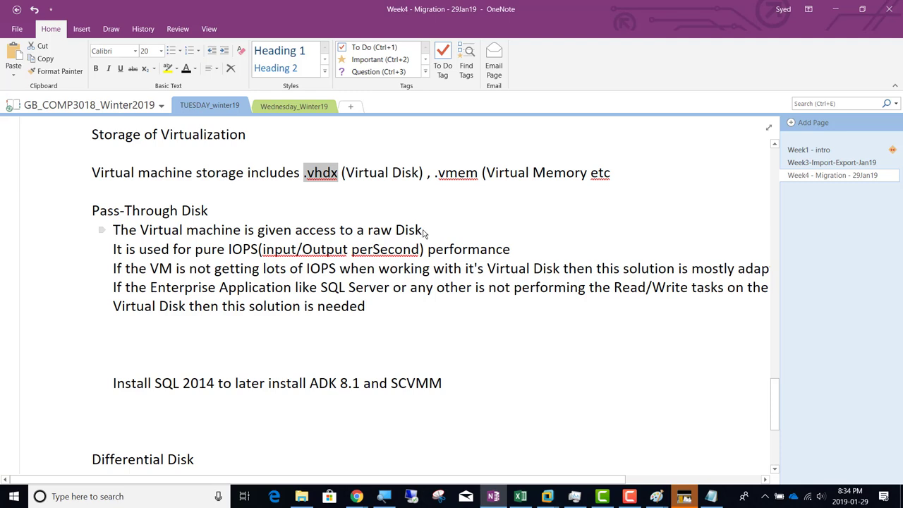
drag(423, 233, 369, 237)
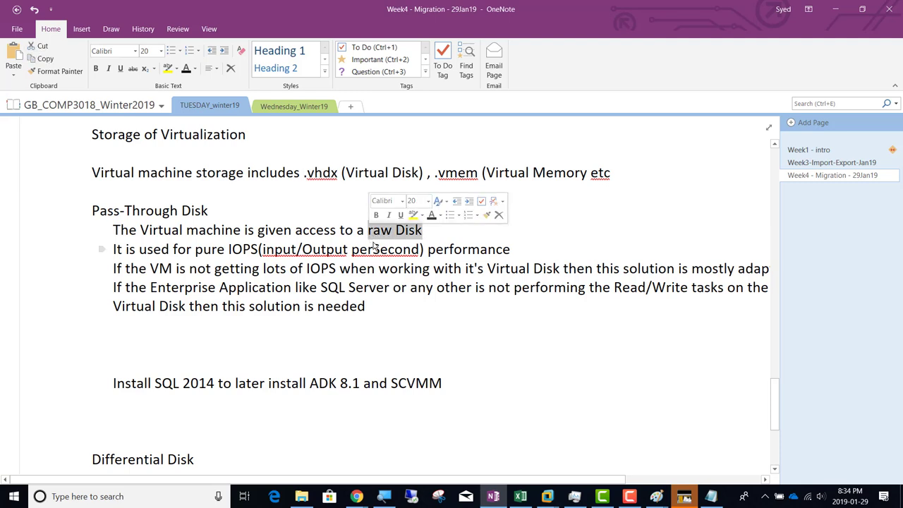
click(374, 216)
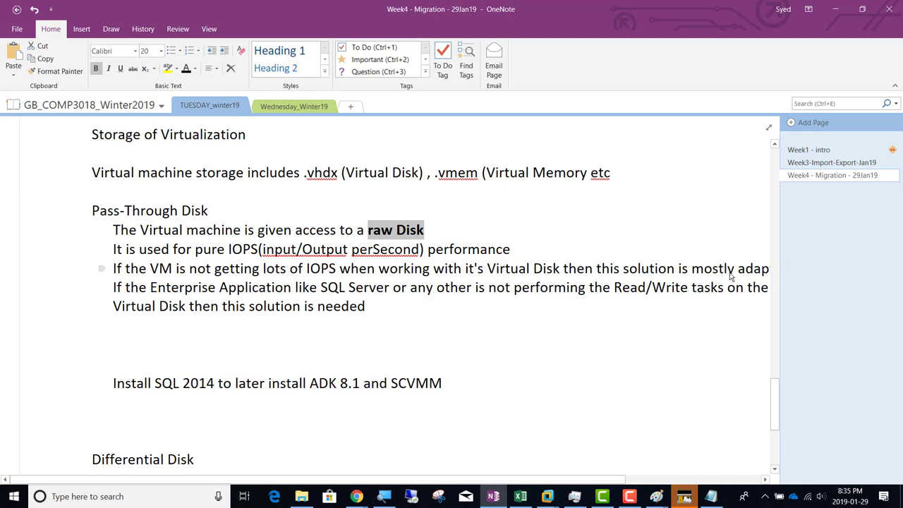
Look at the No Shared Migration diagram in Paint, and return to the OneNote notes
click(587, 486)
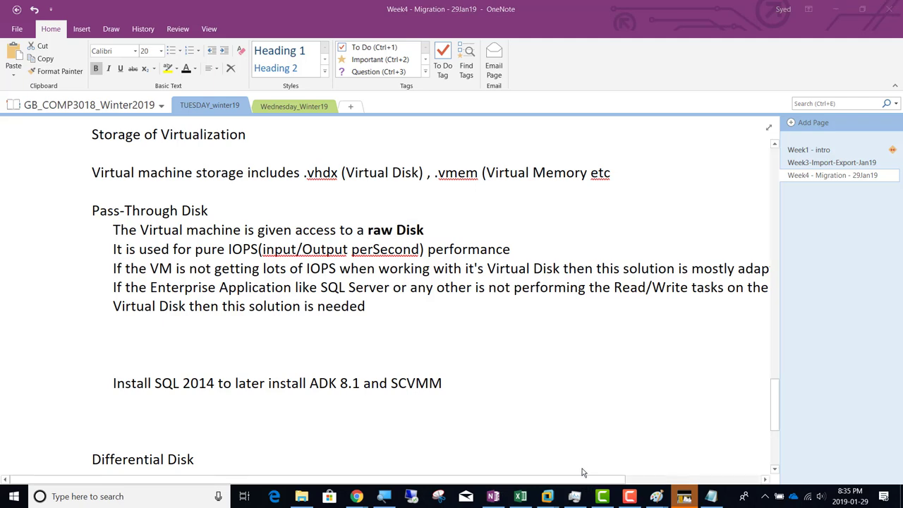
click(493, 496)
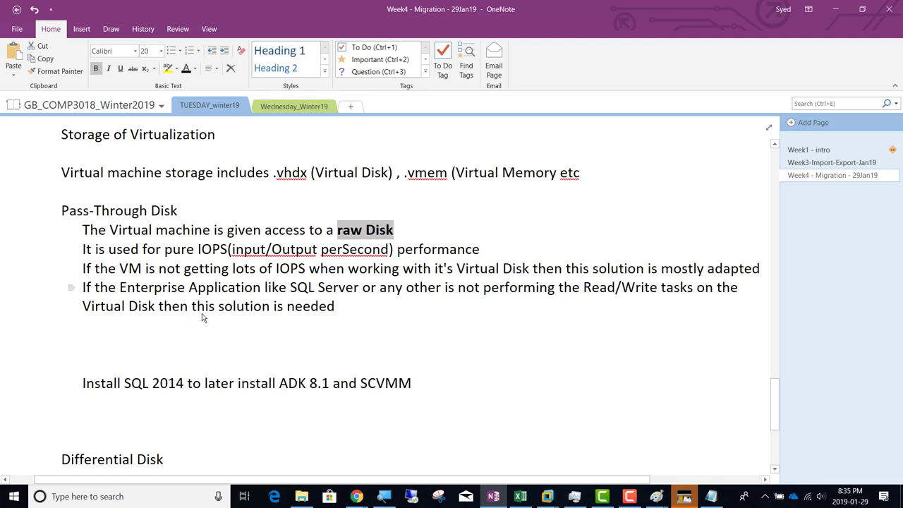
click(339, 313)
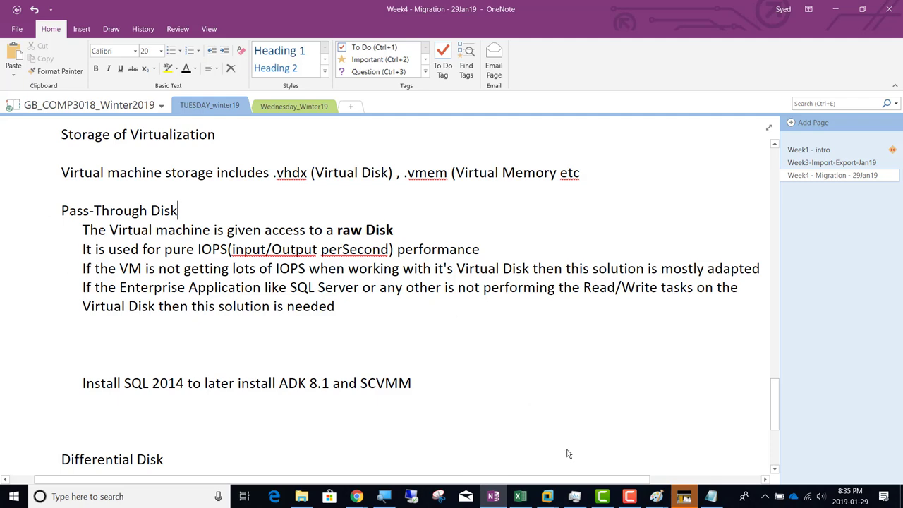
mouse_move(662, 503)
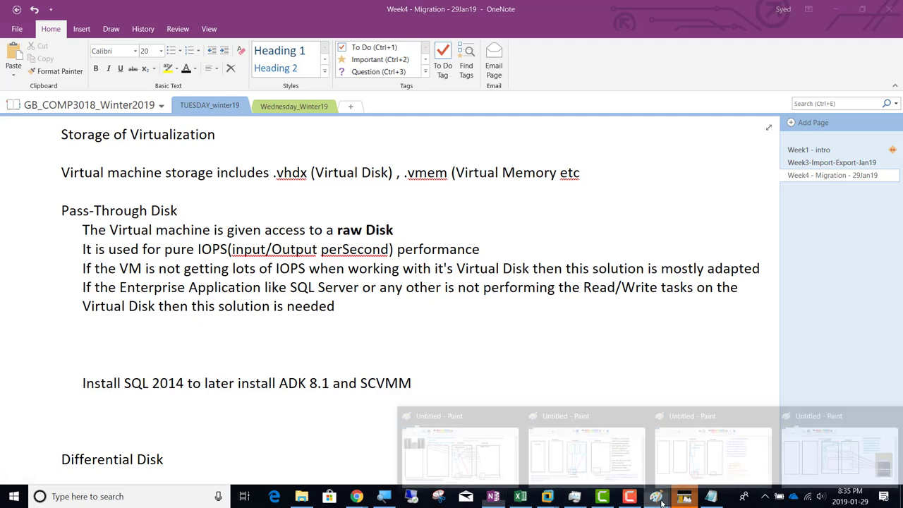
click(697, 467)
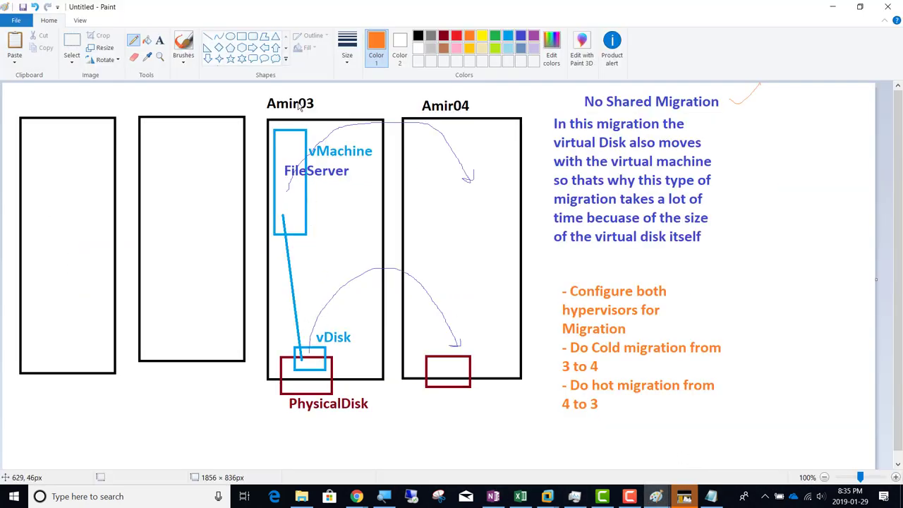
click(509, 37)
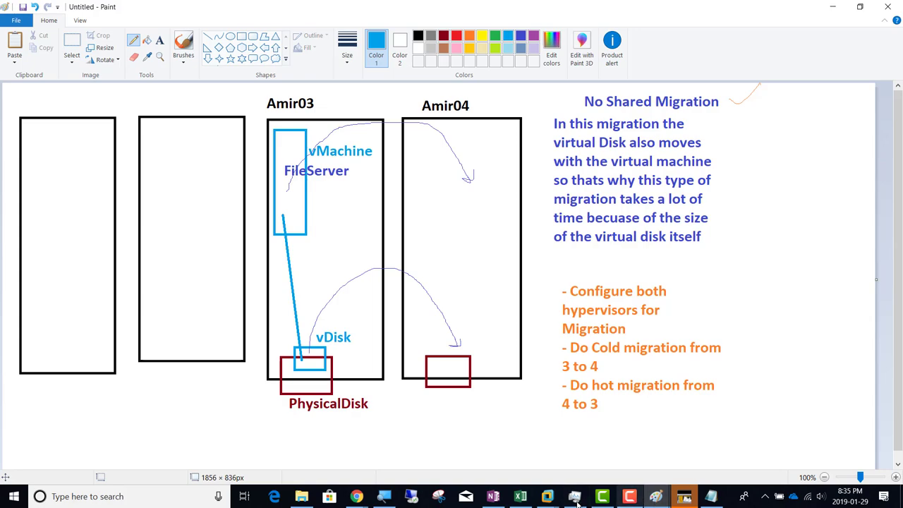
click(495, 503)
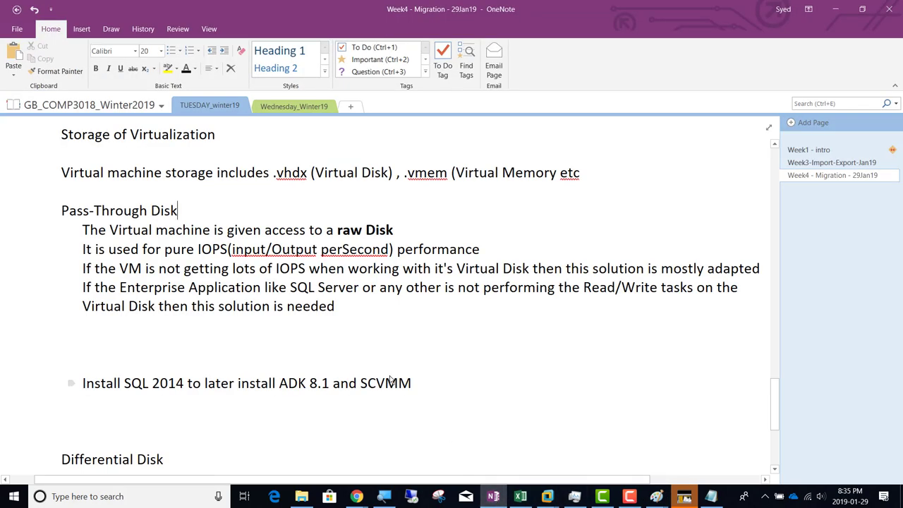
Review the No Shared Migration and Shared Disk Migrations diagrams and the Pass-Through Disk notes on the page
scroll(390, 379, up, 10)
scroll(389, 379, up, 10)
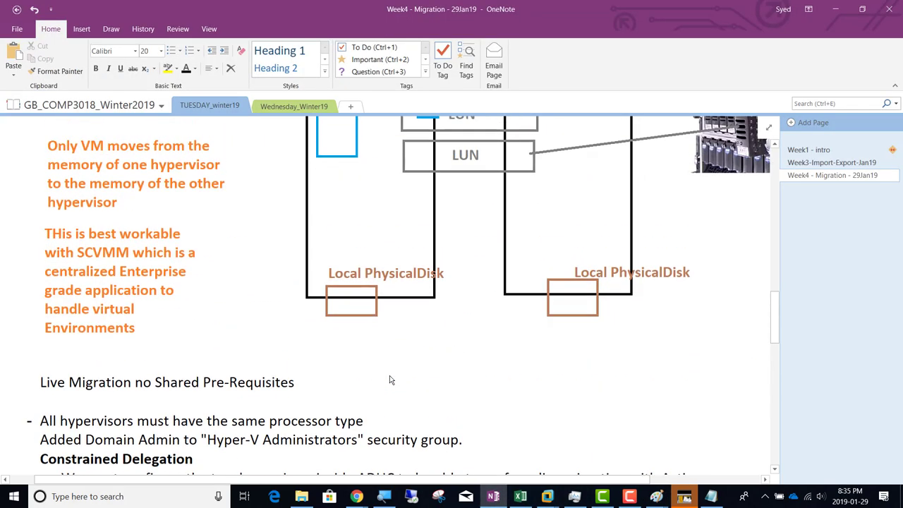
scroll(389, 379, up, 10)
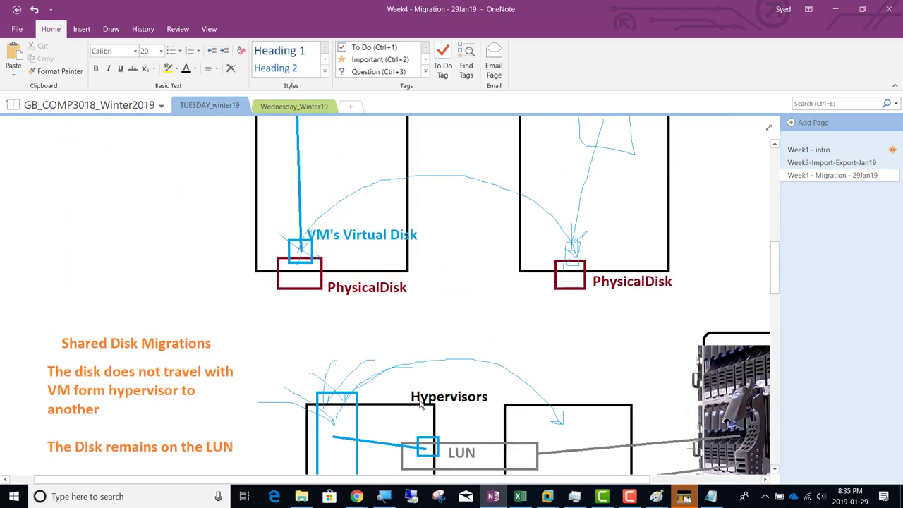
scroll(420, 404, down, 20)
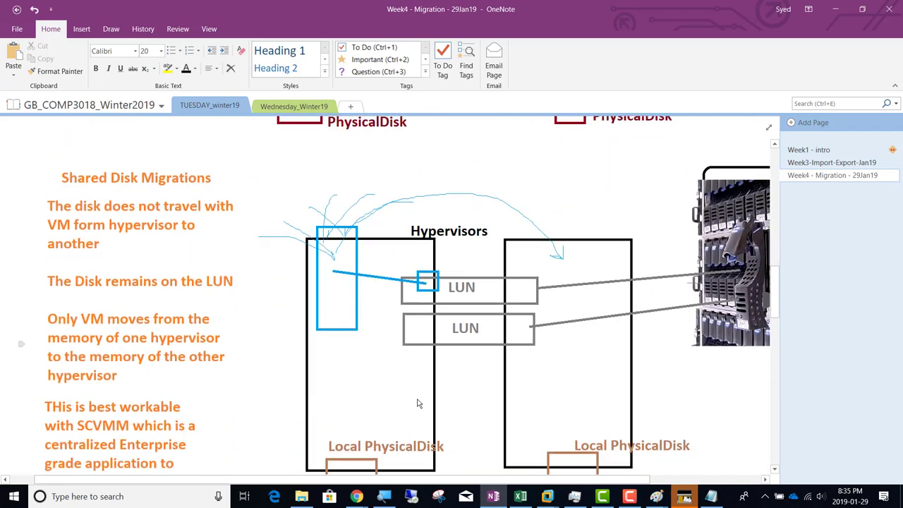
scroll(417, 403, up, 15)
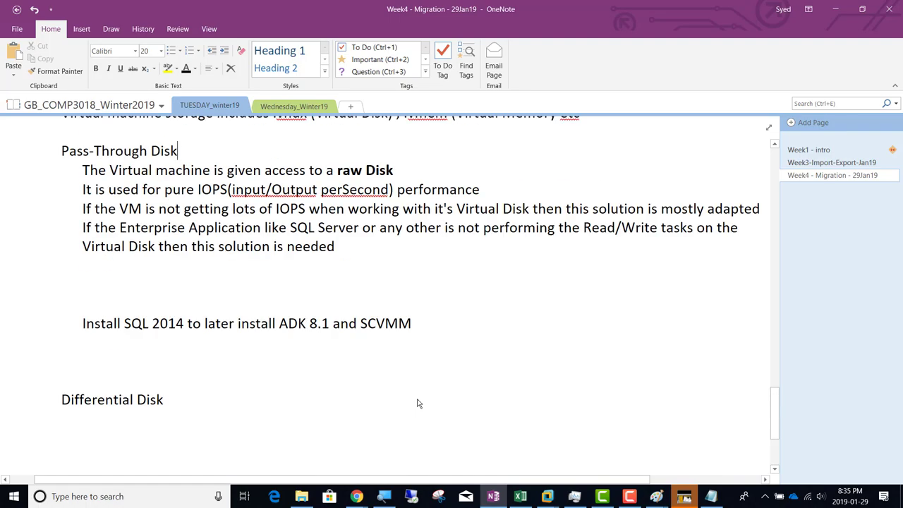
scroll(417, 403, up, 10)
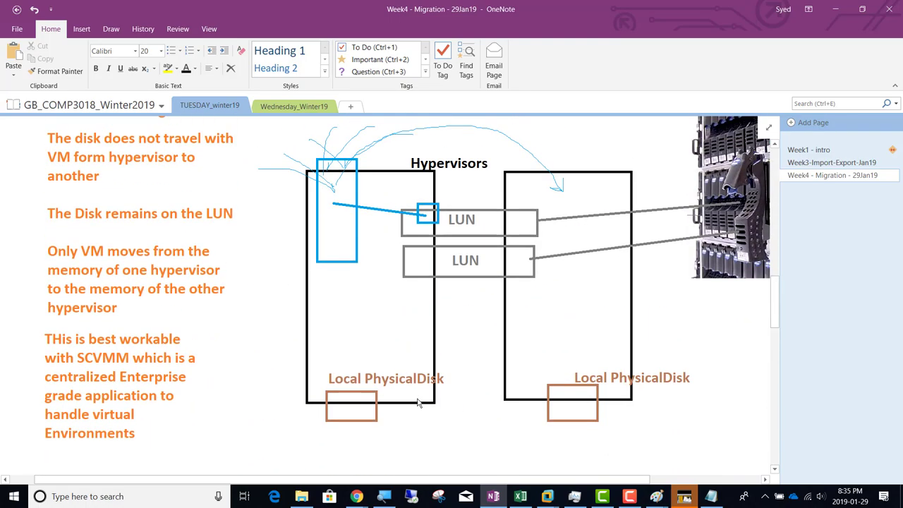
scroll(417, 403, up, 8)
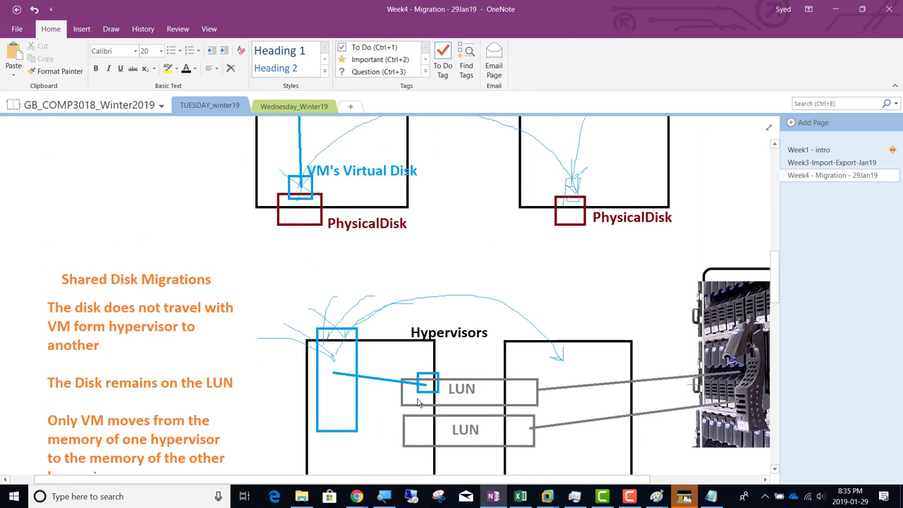
scroll(417, 403, up, 15)
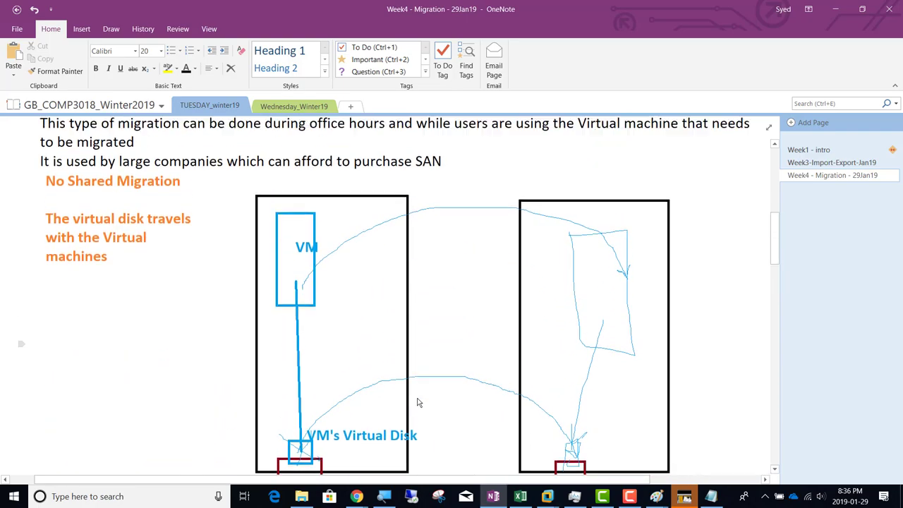
scroll(417, 403, down, 12)
scroll(417, 400, down, 15)
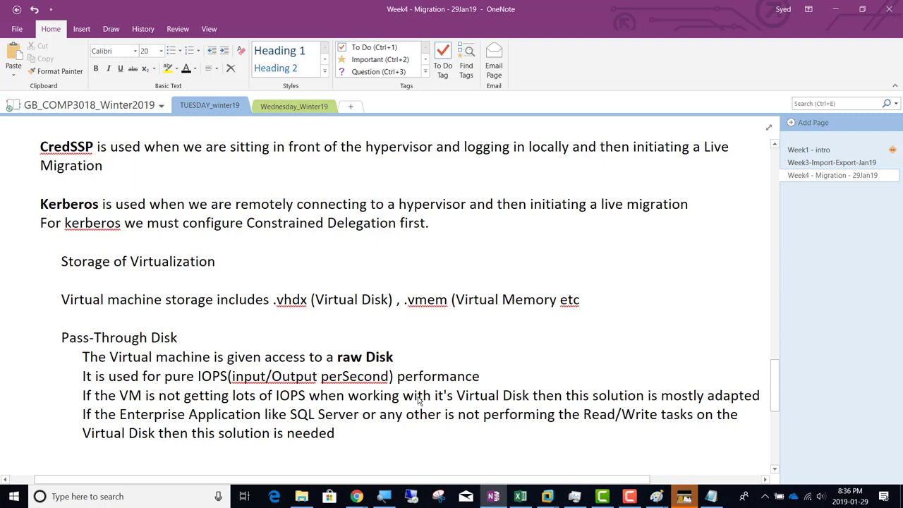
scroll(418, 400, down, 3)
scroll(417, 398, up, 2)
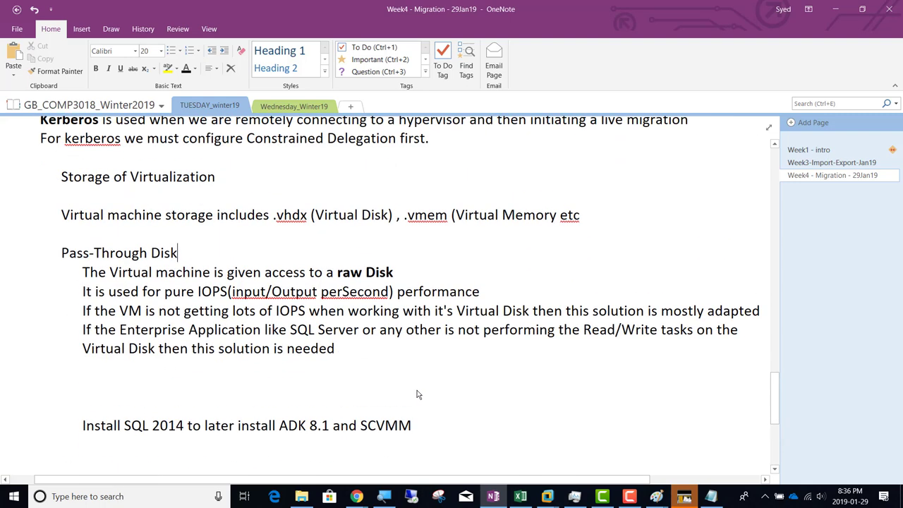
Open a new Paint window and draw a tall black rectangle about 550 × 783 px on the blank canvas
click(656, 497)
click(658, 498)
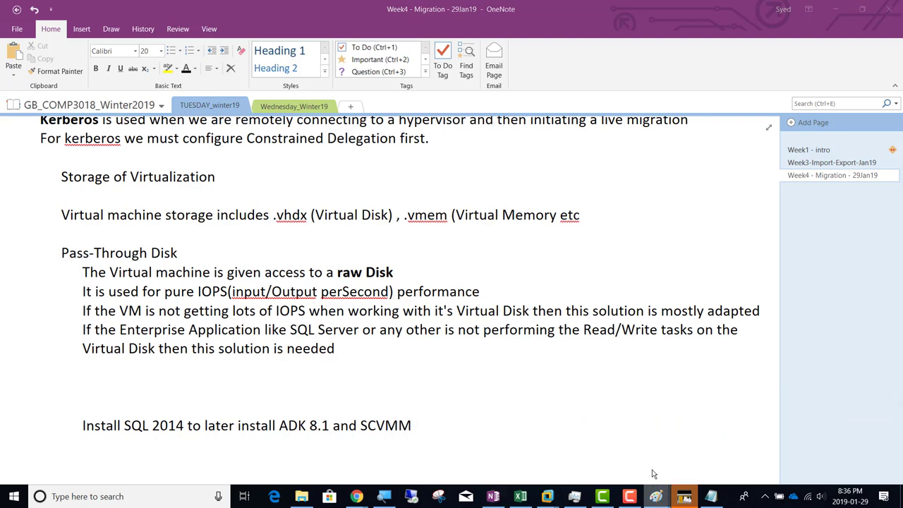
right_click(656, 496)
click(641, 435)
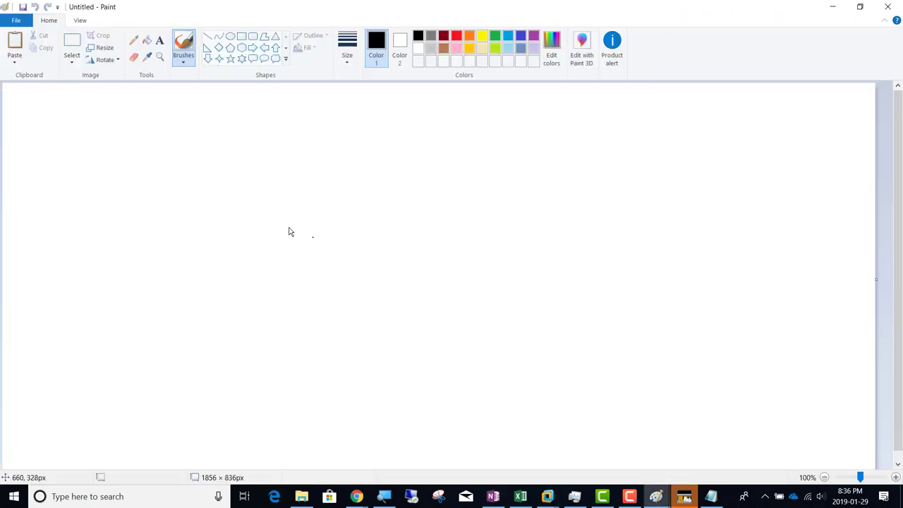
click(242, 36)
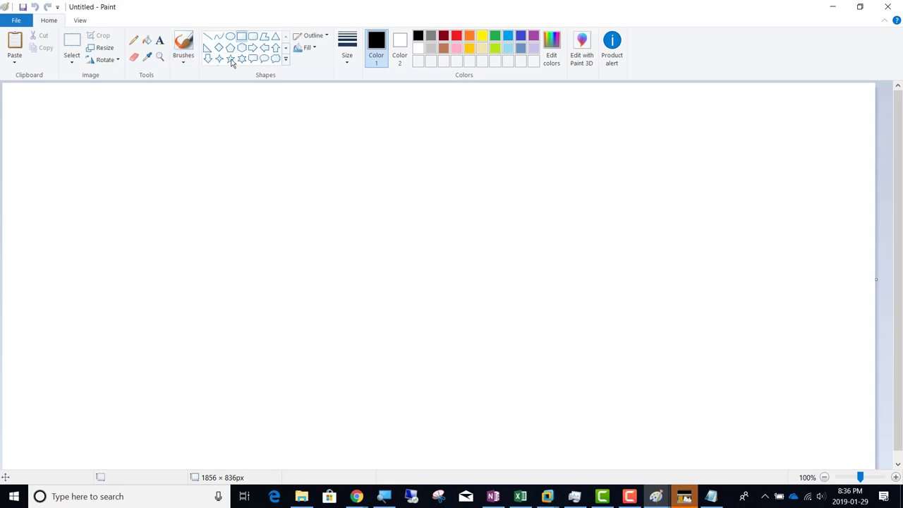
drag(197, 96, 456, 463)
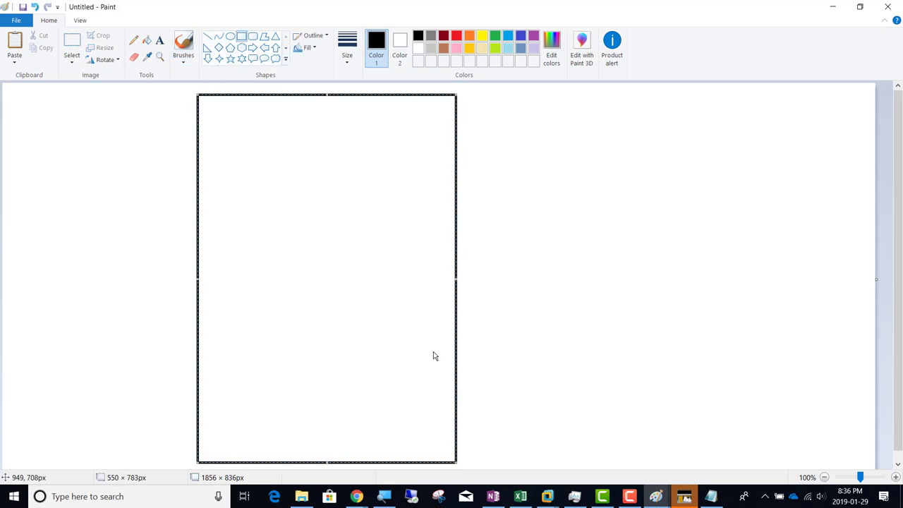
Add the bold black text label "A Hypervisor" beside the upper right of the tall rectangle
click(159, 39)
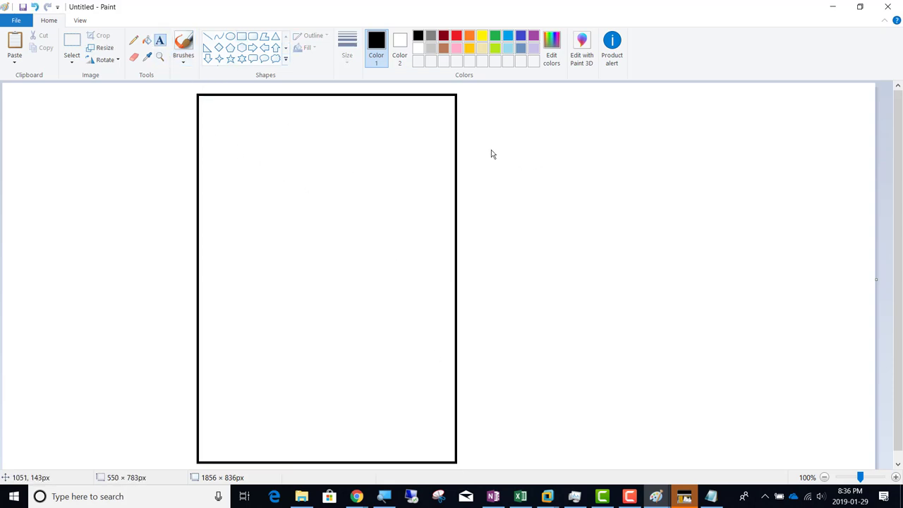
click(472, 153)
text(A)
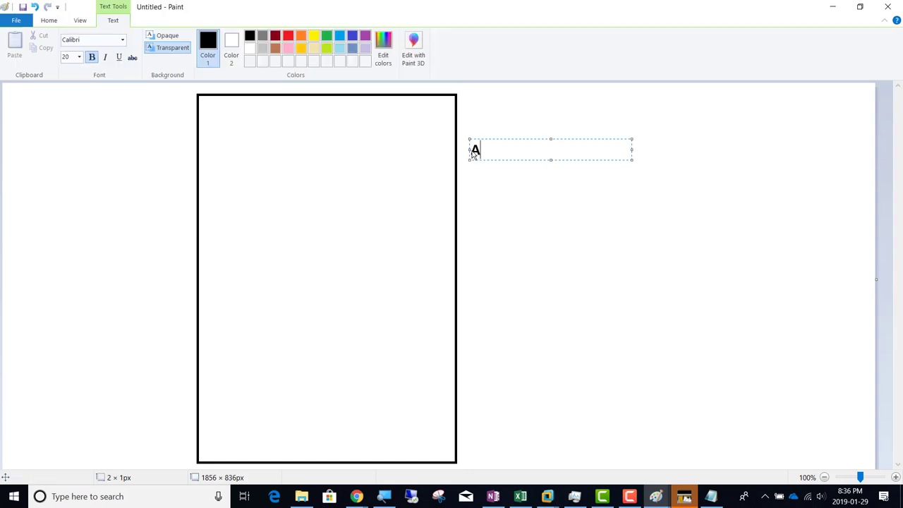
text( Hypervisor)
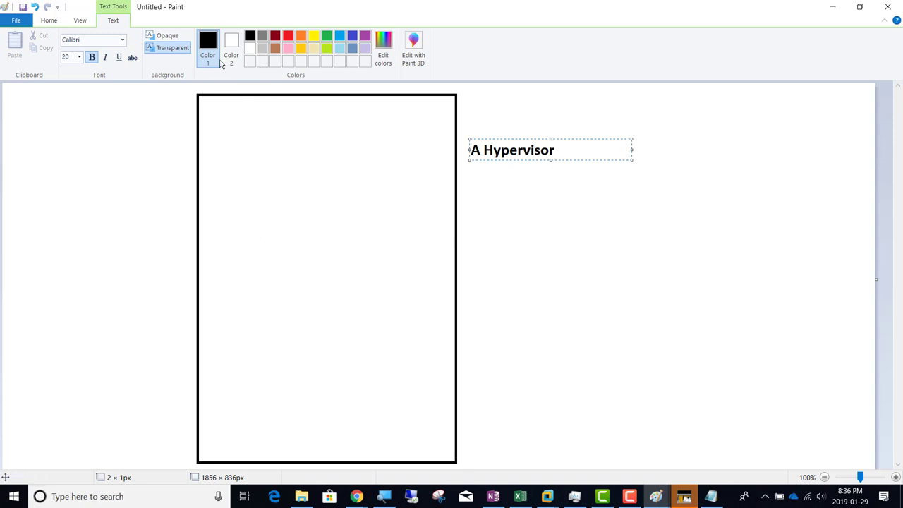
Draw a small black rectangle about 158 × 125 px across the hypervisor rectangle's bottom edge, near its lower-left corner
click(48, 21)
click(241, 36)
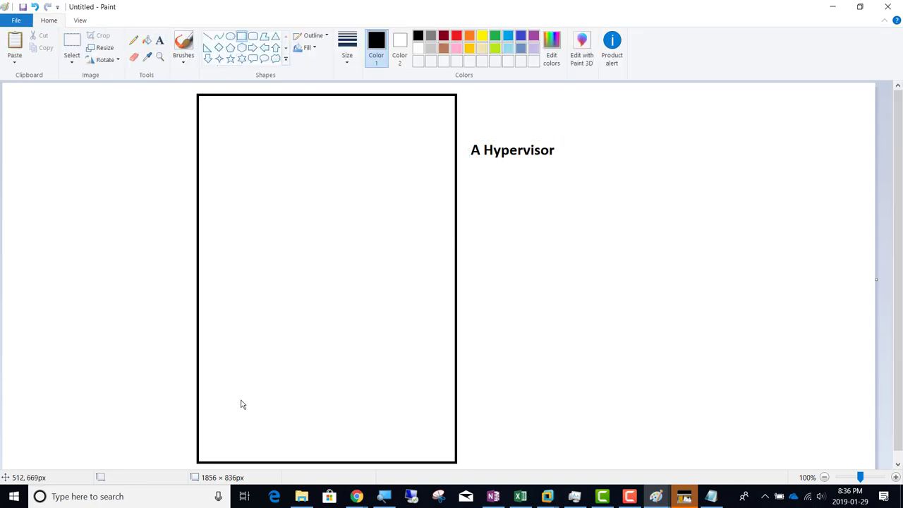
drag(221, 410, 296, 470)
Add the bold black text label "PhysicalDisk" beside the small black rectangle at the hypervisor's bottom edge
click(159, 39)
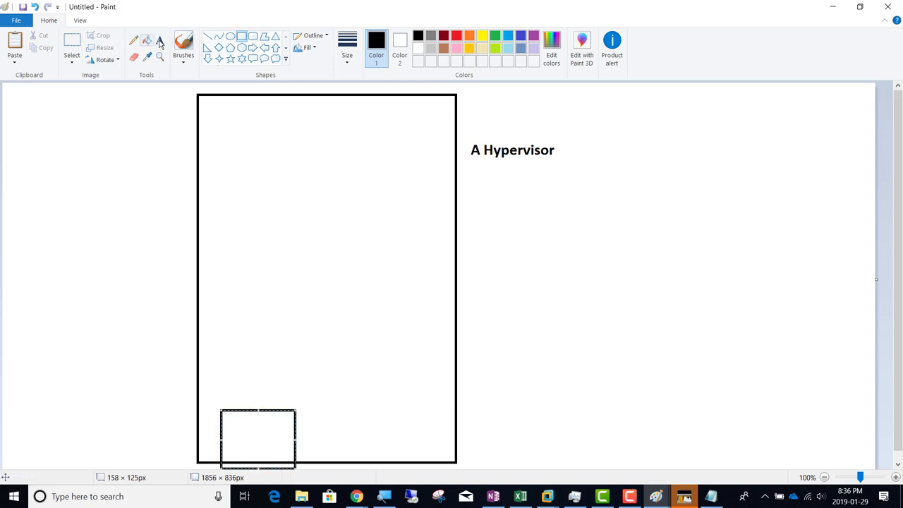
click(444, 36)
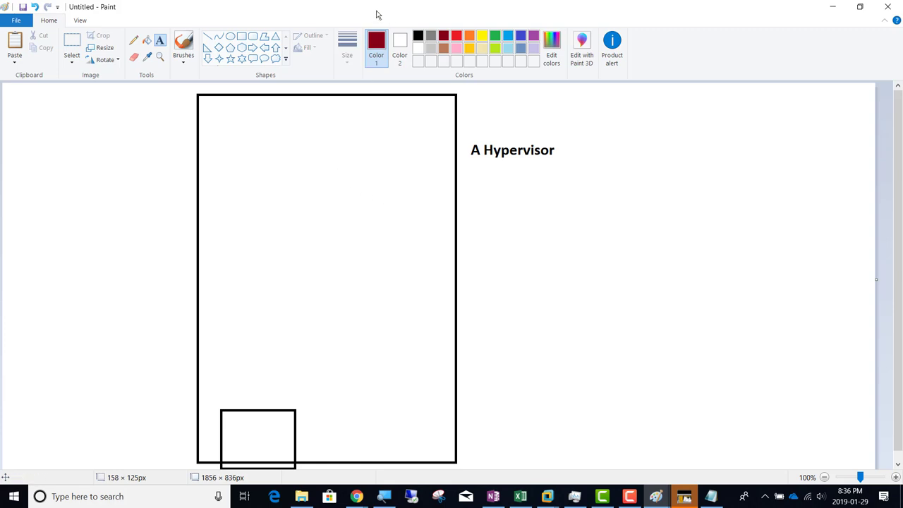
click(418, 36)
click(307, 424)
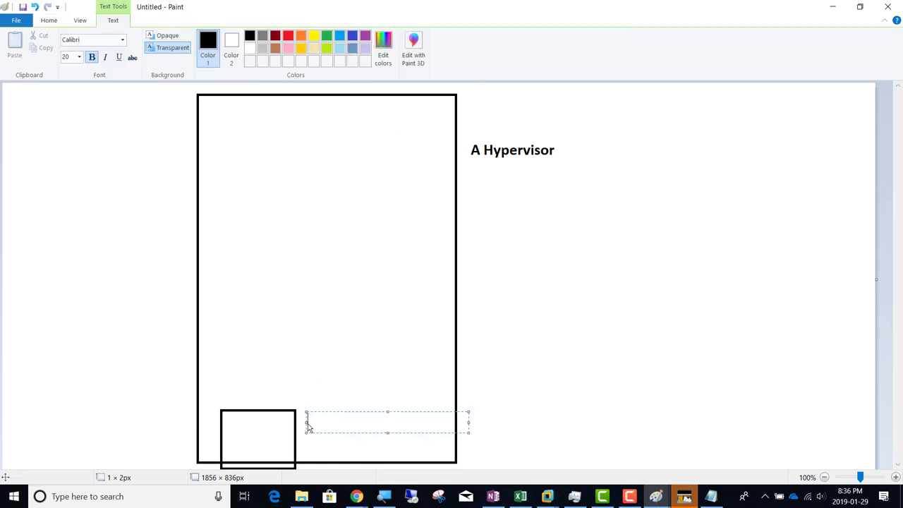
text(PhysicalDisk)
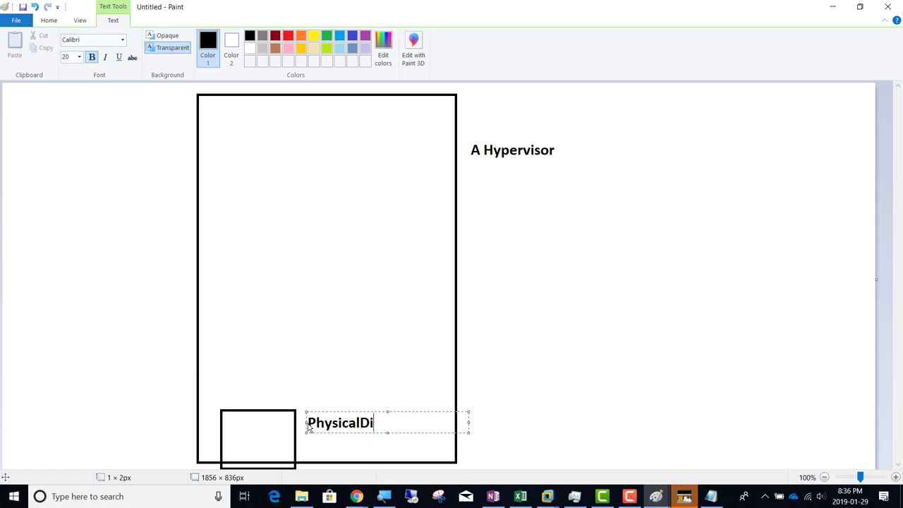
click(94, 195)
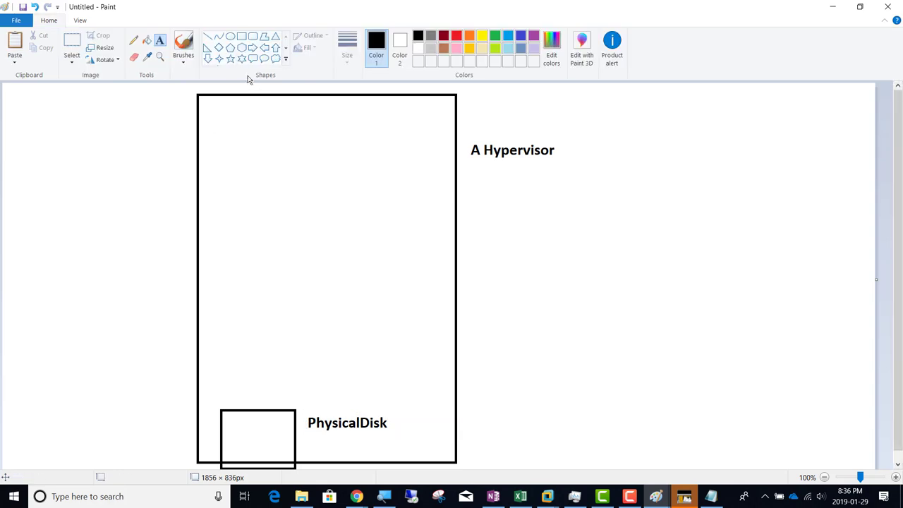
Draw a blue rectangle about 125 × 282 px inside the hypervisor's upper-left corner to represent a virtual machine
click(243, 37)
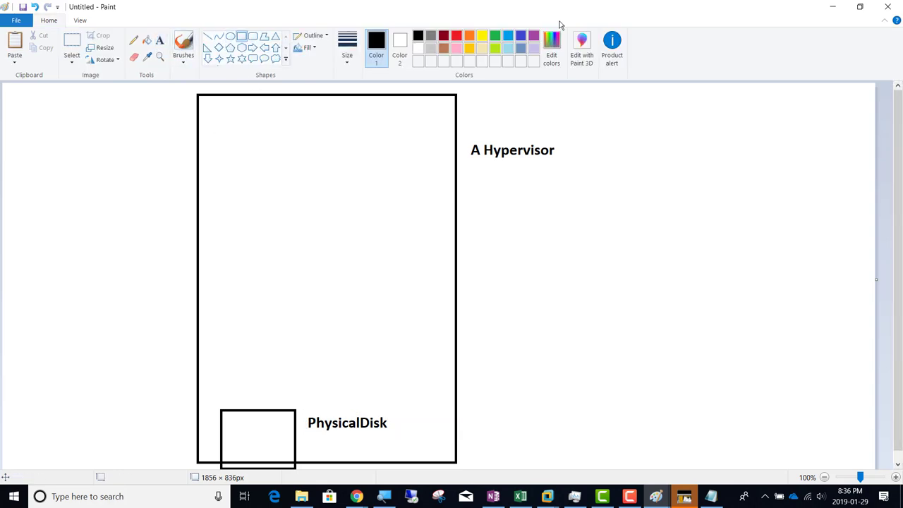
click(511, 37)
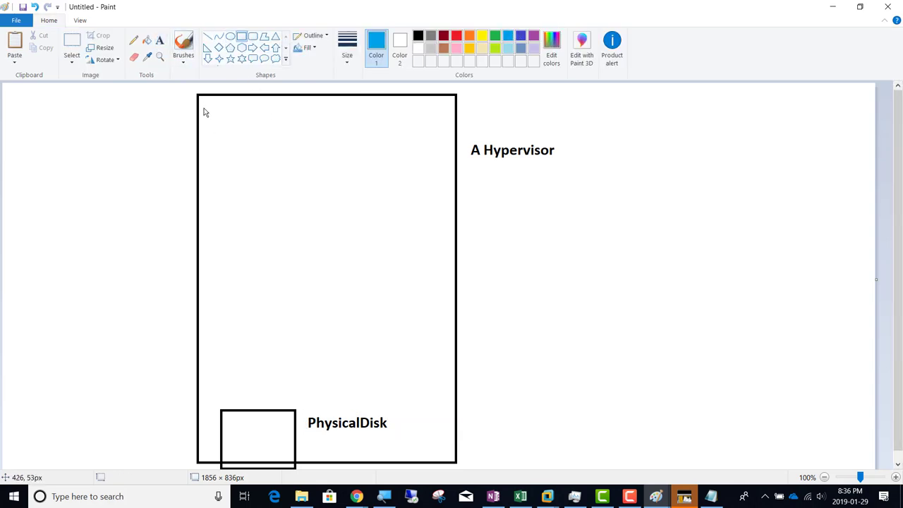
mouse_move(210, 108)
mouse_down()
mouse_move(261, 191)
mouse_move(270, 241)
mouse_up()
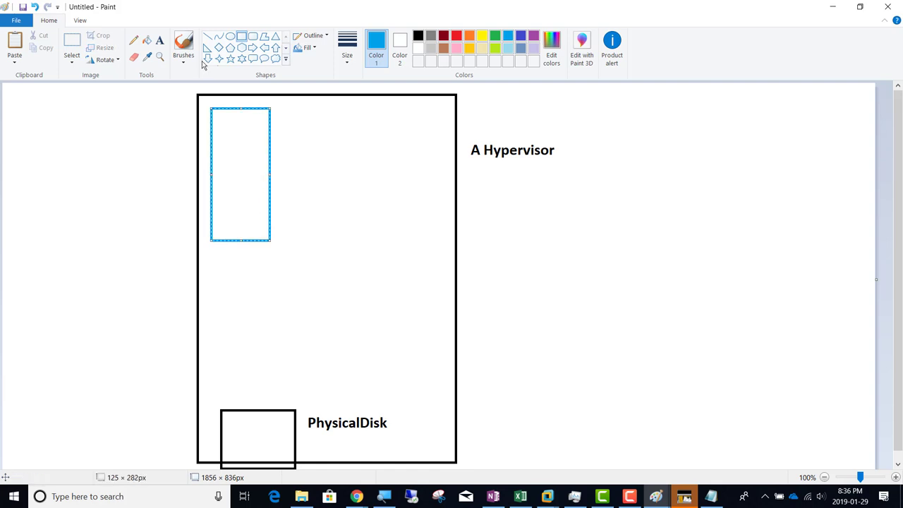
Connect the blue VM rectangle to the physical disk with a blue line and draw a small blue rectangle overlapping the disk's top edge
click(207, 36)
mouse_move(242, 210)
mouse_down()
mouse_move(260, 324)
mouse_move(261, 423)
mouse_up()
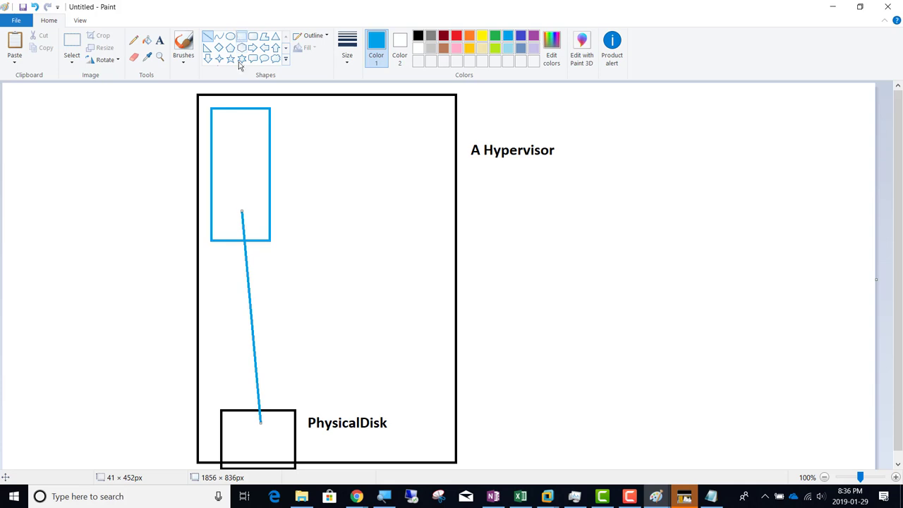
click(242, 36)
drag(240, 386, 284, 425)
click(333, 351)
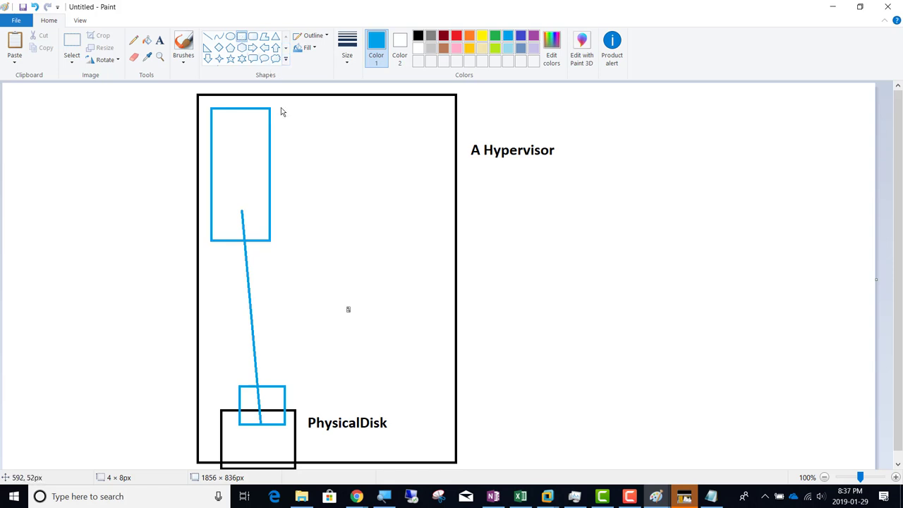
Draw three more tall blue VM rectangles in a row beside the first, about 125 × 284, 132 × 274 and 88 × 279 px
mouse_move(281, 107)
mouse_down()
mouse_move(317, 238)
mouse_move(337, 250)
mouse_move(340, 241)
mouse_up()
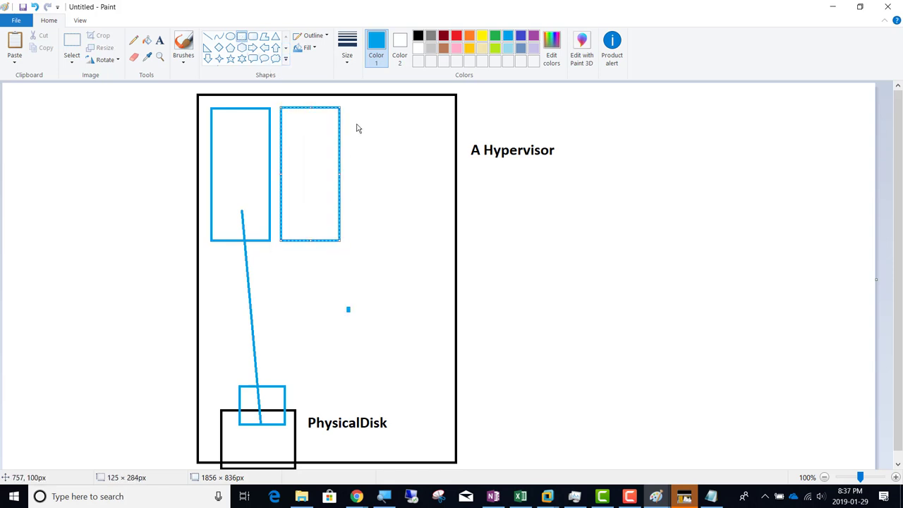
drag(347, 106, 411, 235)
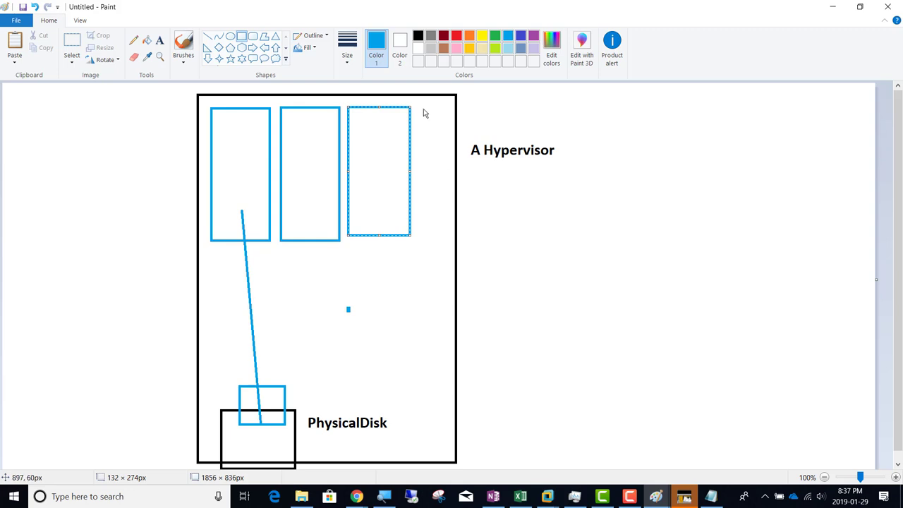
drag(421, 106, 462, 237)
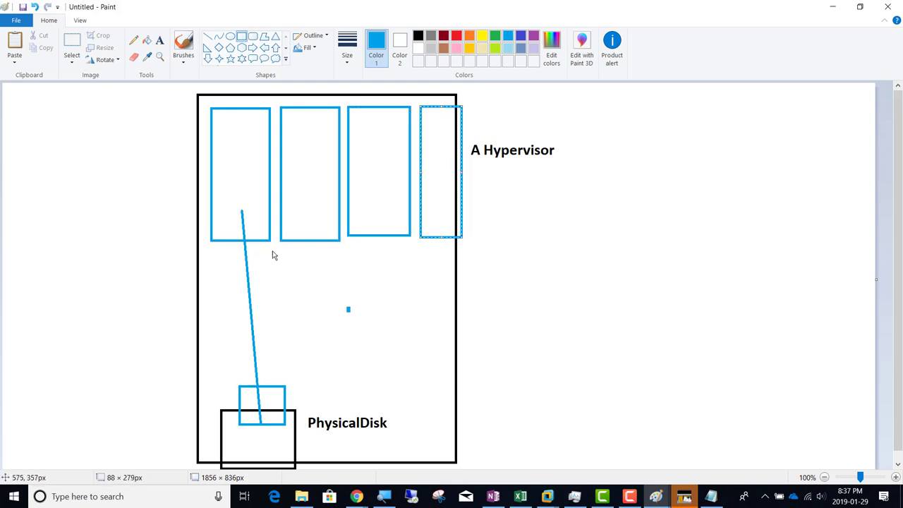
Draw a second row of four smaller blue VM rectangles beneath the tall ones, the last about 98 × 163 px
drag(271, 251, 314, 318)
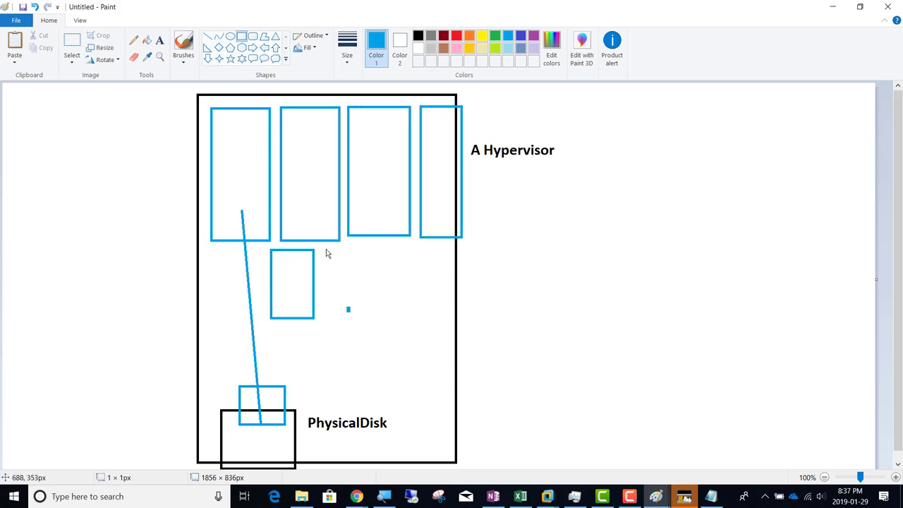
drag(325, 249, 364, 321)
drag(375, 249, 413, 327)
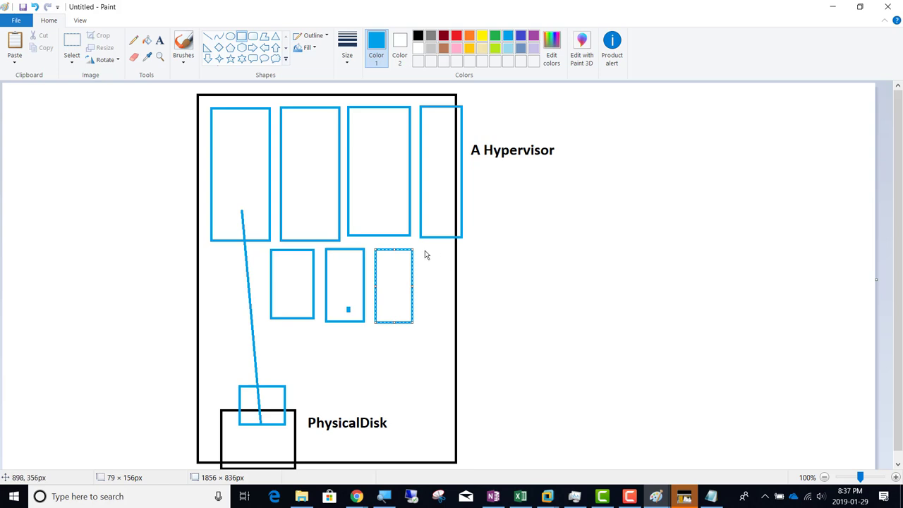
drag(423, 248, 470, 326)
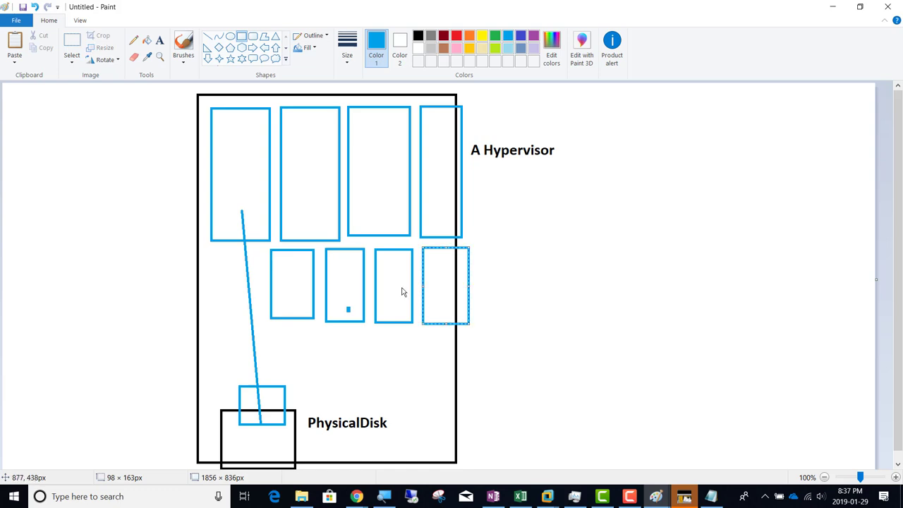
Sketch thin blue freehand arrows with the Pencil into and across the first tall VM rectangle
click(129, 42)
drag(148, 165, 233, 134)
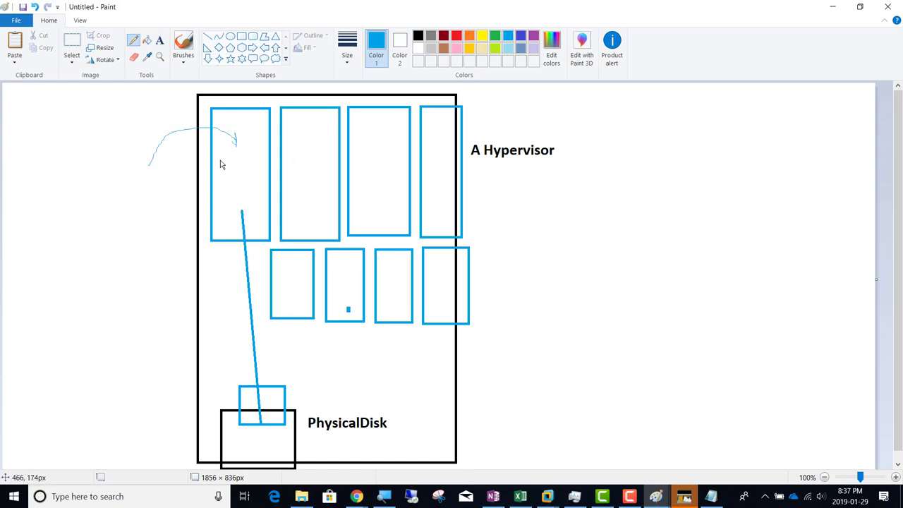
mouse_move(235, 147)
mouse_down()
mouse_move(204, 164)
mouse_move(217, 181)
mouse_move(250, 157)
mouse_move(242, 167)
mouse_move(274, 171)
mouse_up()
mouse_move(245, 139)
mouse_down()
mouse_move(271, 158)
mouse_move(275, 151)
mouse_up()
Draw a second black disk rectangle across the hypervisor's lower-right corner
click(242, 36)
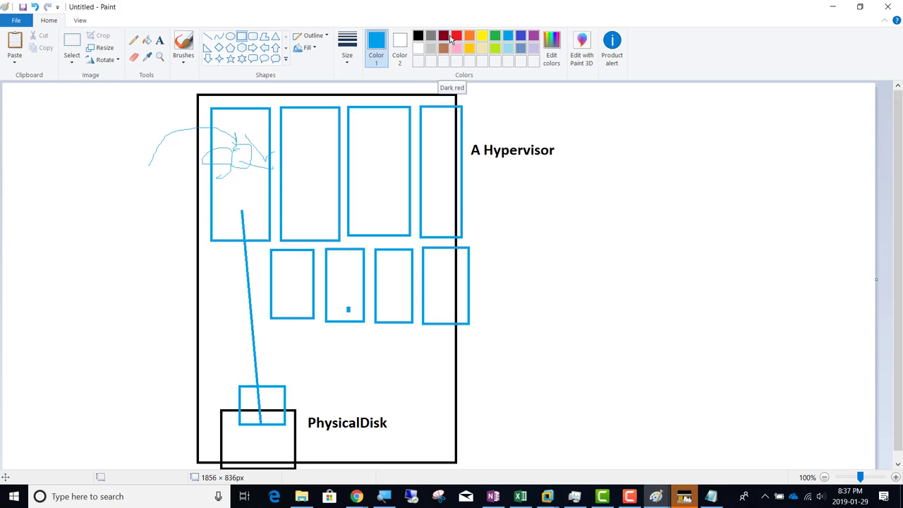
click(418, 37)
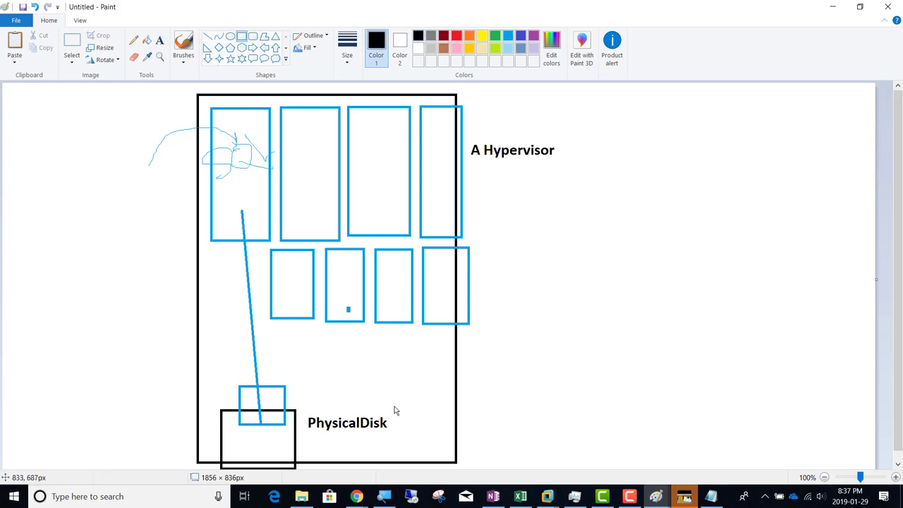
drag(394, 406, 476, 468)
click(547, 341)
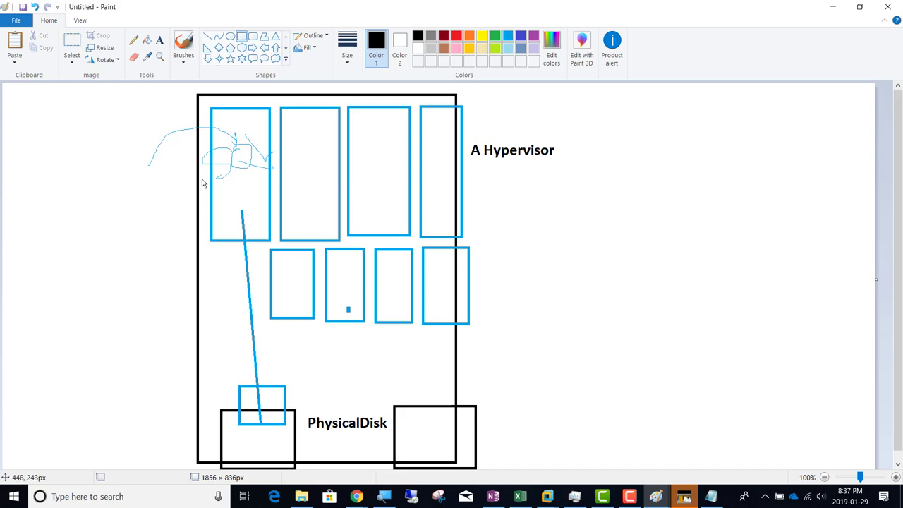
Draw blue lines to the first physical disk from the second tall VM and the last three small VMs
click(134, 40)
click(207, 36)
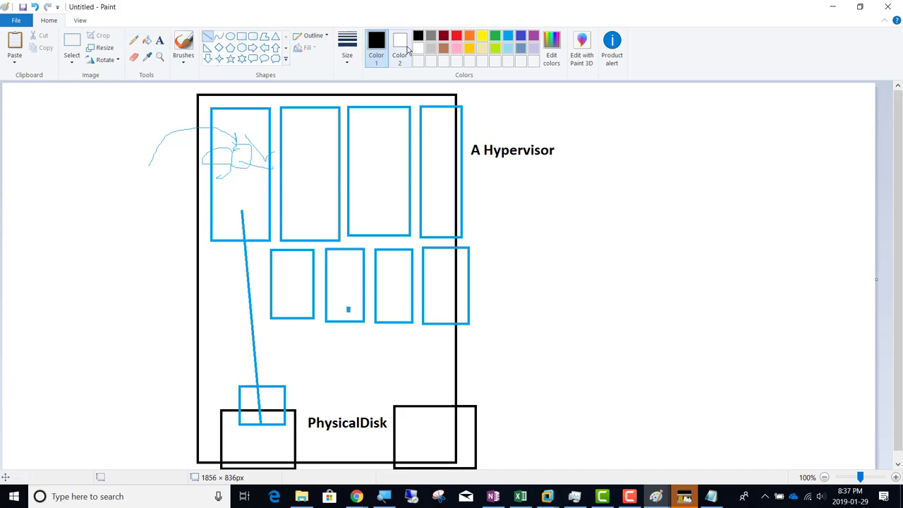
click(510, 36)
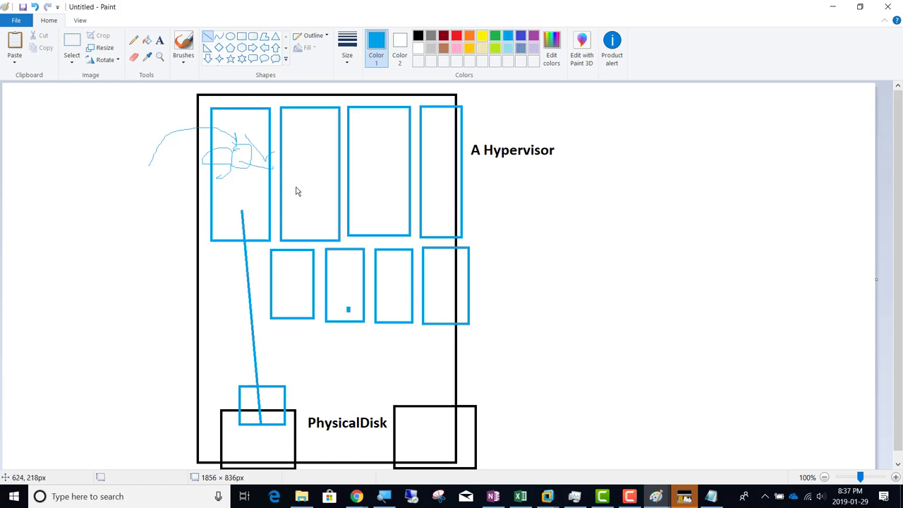
mouse_move(300, 187)
mouse_down()
mouse_move(240, 428)
mouse_move(246, 448)
mouse_move(294, 451)
mouse_move(292, 441)
mouse_up()
mouse_move(347, 299)
mouse_down()
mouse_move(328, 368)
mouse_move(284, 443)
mouse_up()
mouse_move(390, 302)
mouse_down()
mouse_move(303, 415)
mouse_move(270, 441)
mouse_up()
mouse_move(444, 302)
mouse_down()
mouse_move(361, 395)
mouse_move(272, 464)
mouse_up()
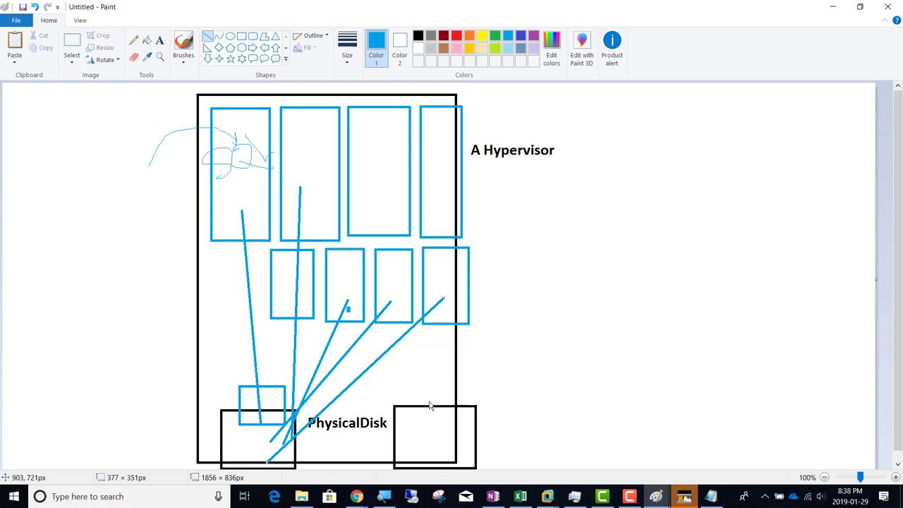
Draw a blue line about 369 × 481 px from the first tall VM to the second black disk rectangle
click(159, 41)
click(132, 42)
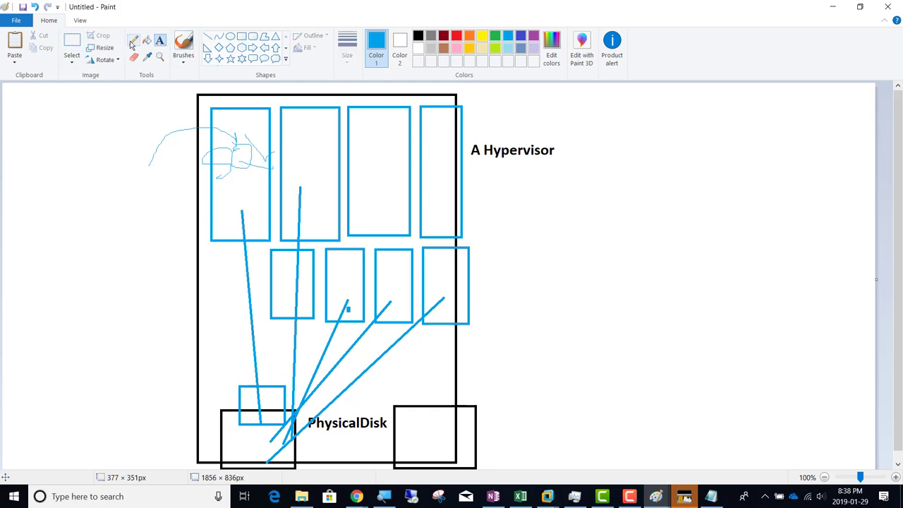
click(208, 36)
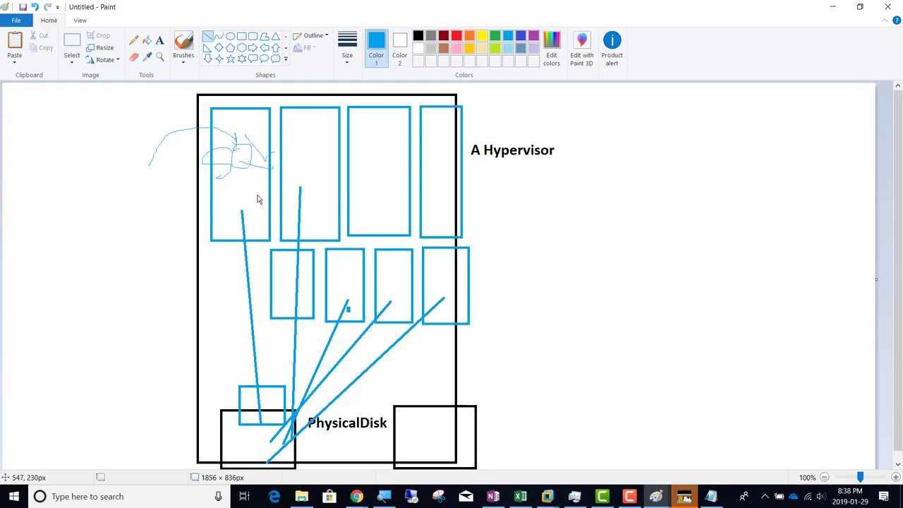
drag(241, 211, 417, 441)
Add the blue text note "One VM gets full access to one DISK for performance reasons" beside the second disk rectangle
click(147, 41)
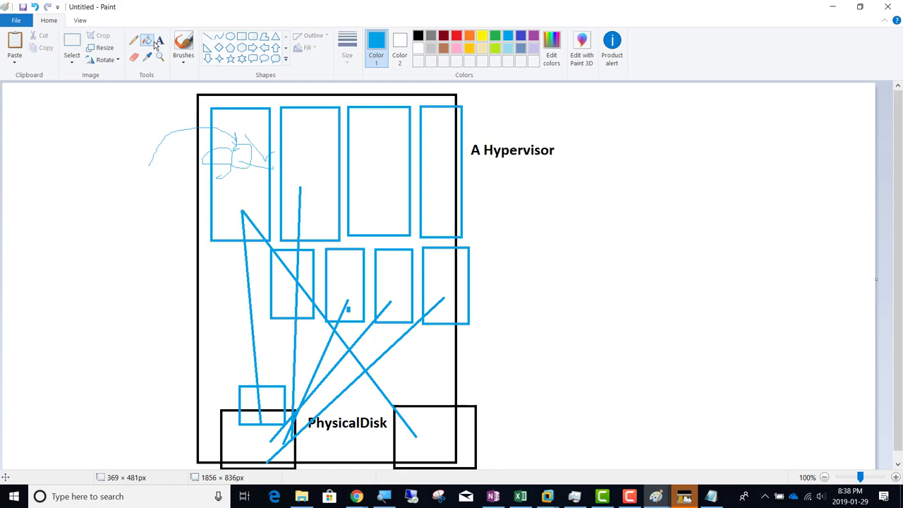
click(160, 41)
click(468, 383)
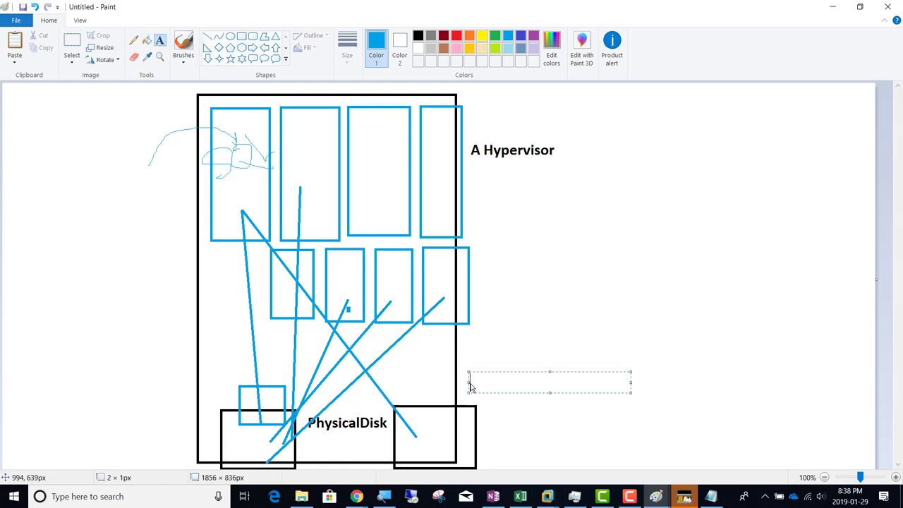
text(On)
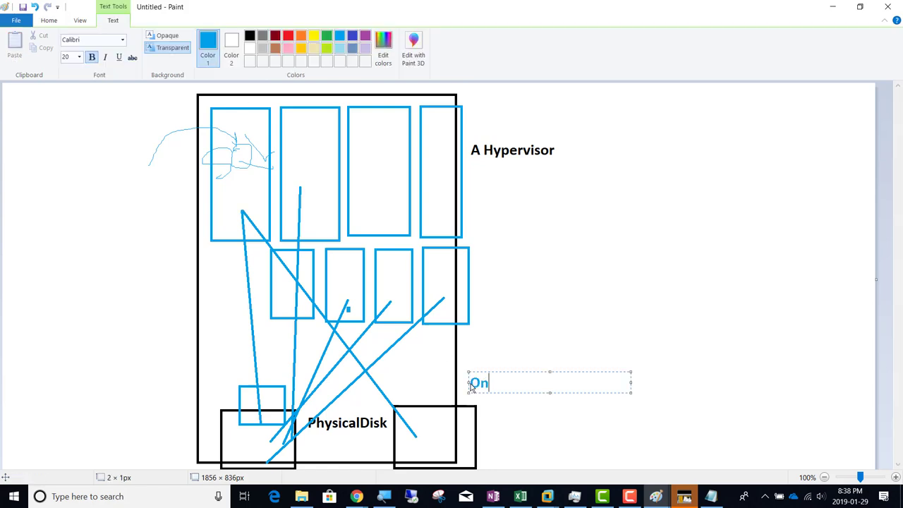
text(e VM gets )
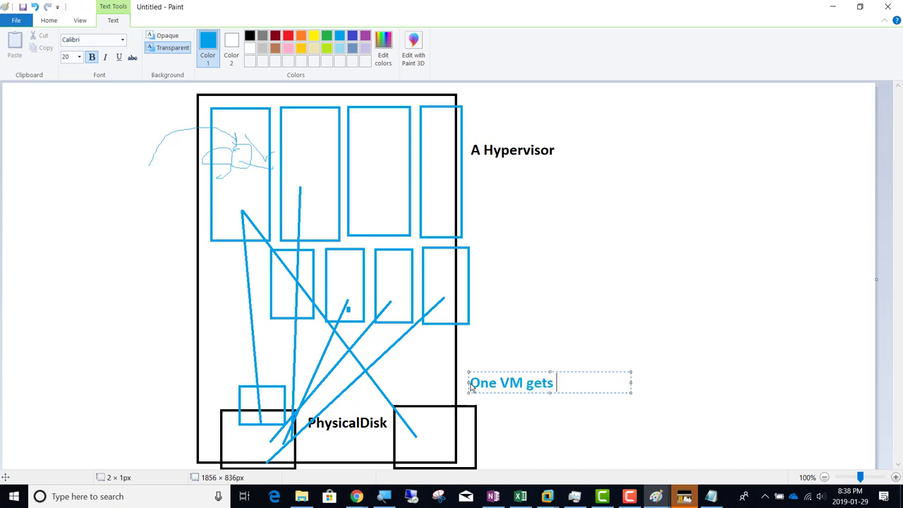
text(full access)
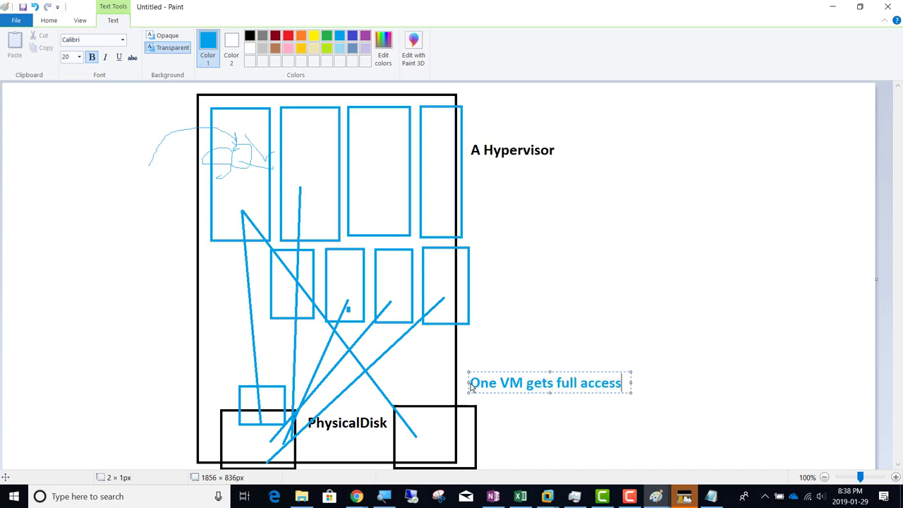
text( to one D)
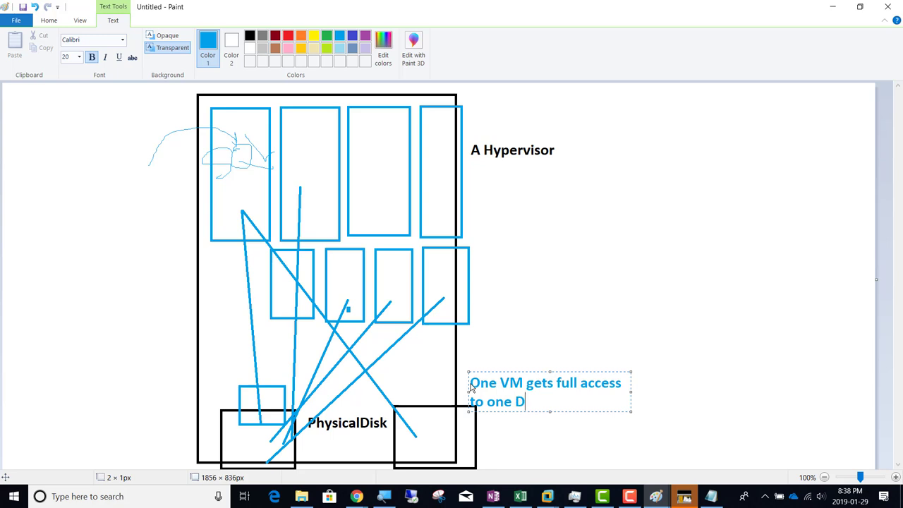
text(ISK for perf)
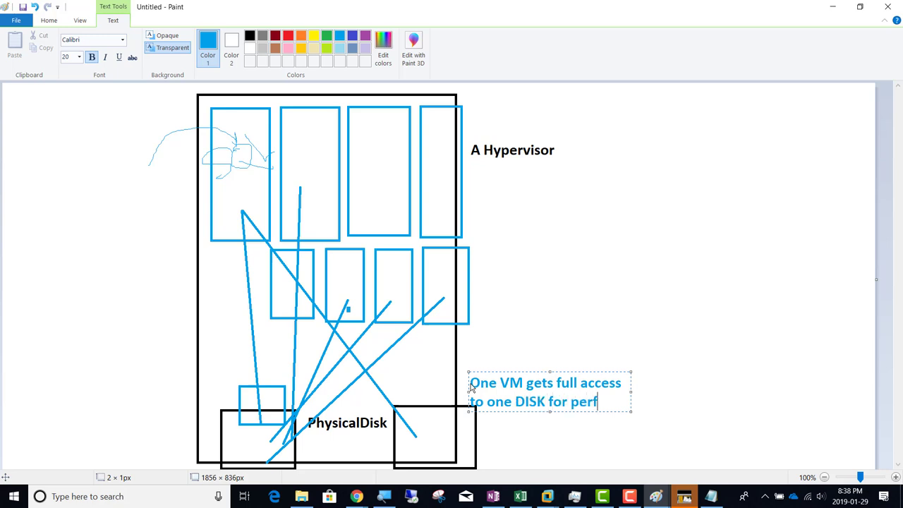
text(ormance reasons)
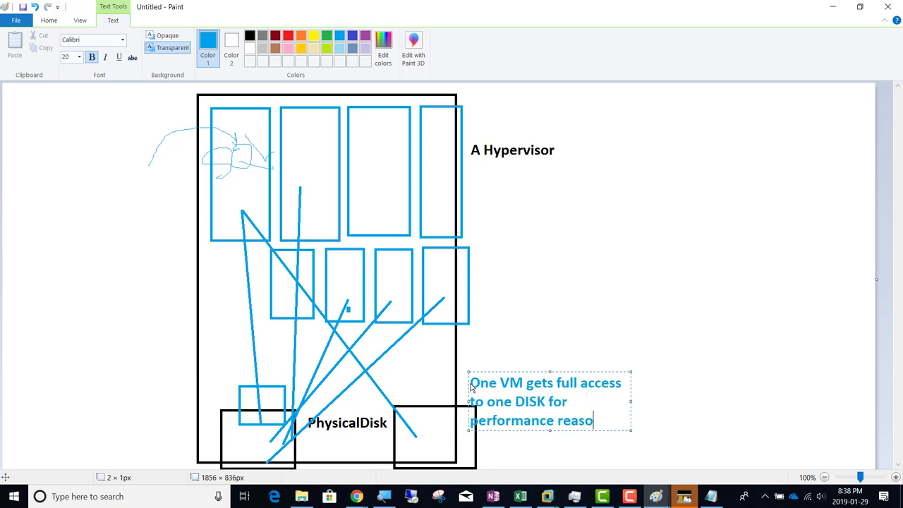
Replace the ending of the blue note so its last part reads "performance of IOPS (Disk Read/Writes"
key(BackSpace)
key(BackSpace)
key(BackSpace)
key(BackSpace)
key(BackSpace)
key(BackSpace)
key(BackSpace)
text(of IOPS ()
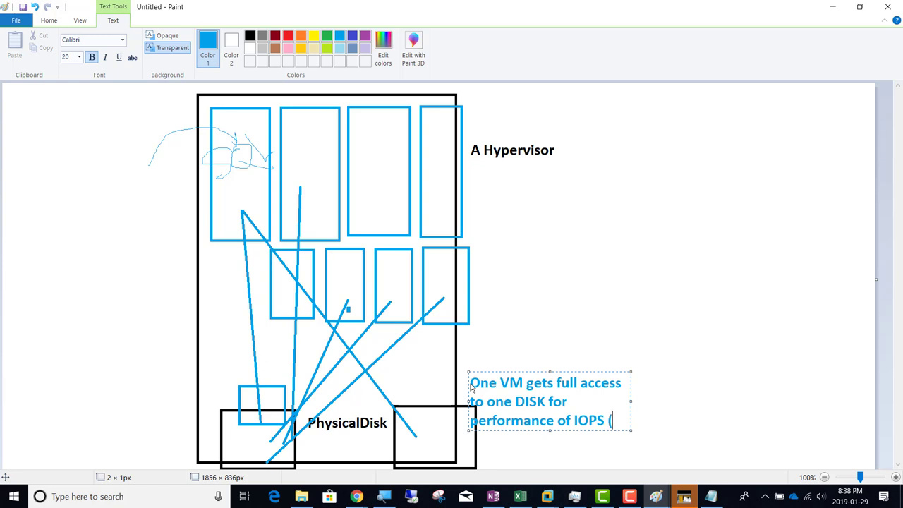
text(Disk Rea)
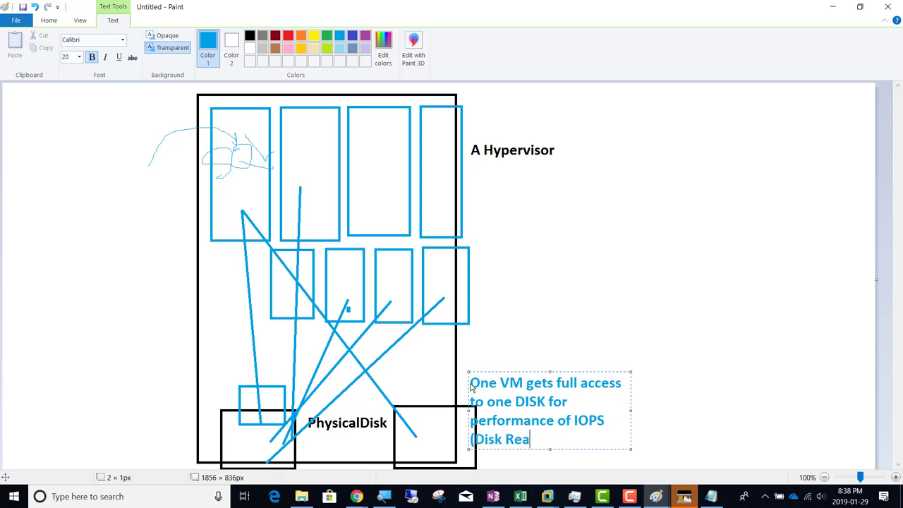
text(d/Writes)
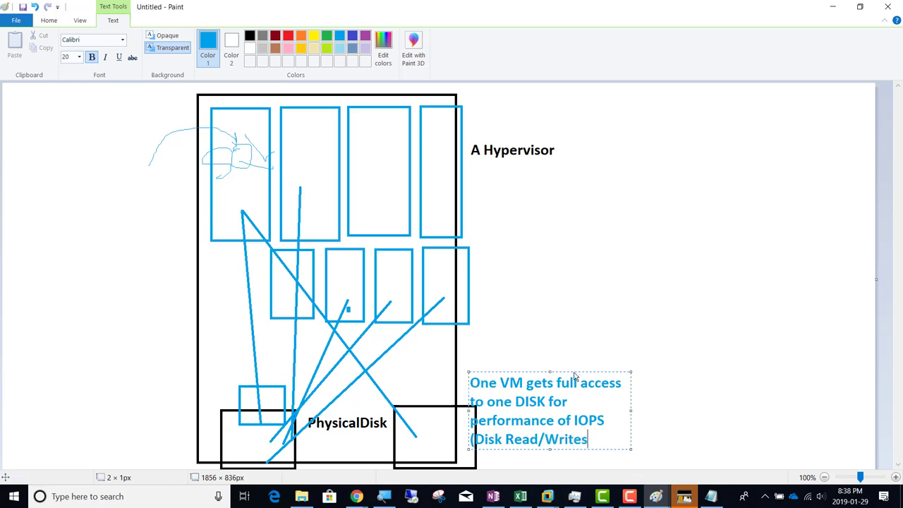
Move the blue note slightly higher and insert the heading line "Pass-Through Disk ----" above its text
drag(575, 376, 586, 343)
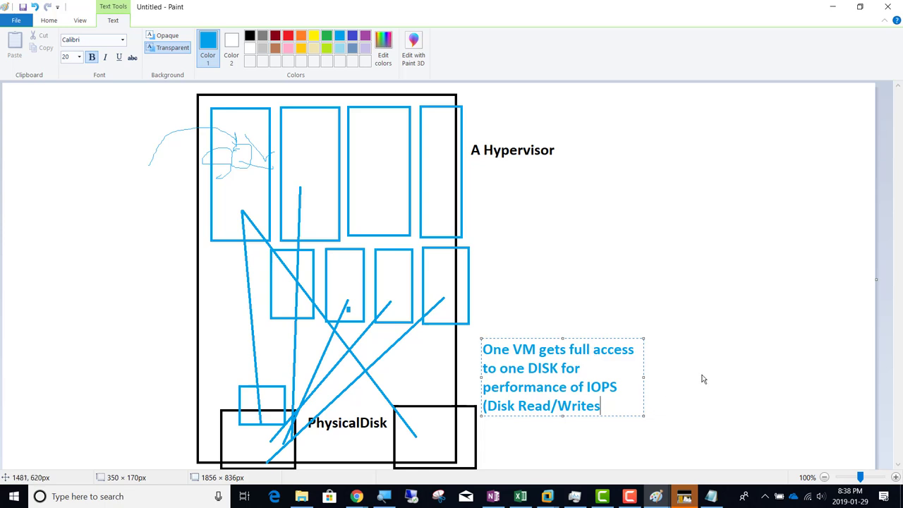
click(484, 350)
key(Return)
text(P)
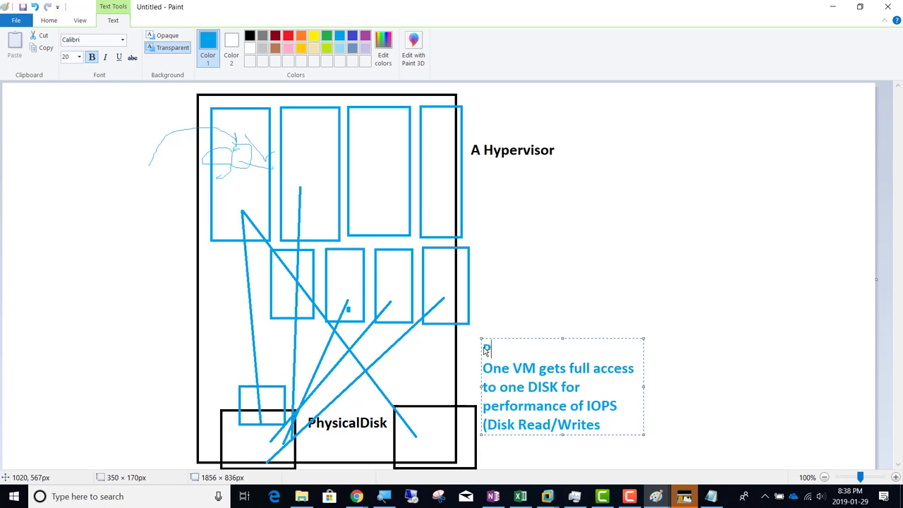
text(ass-Thro)
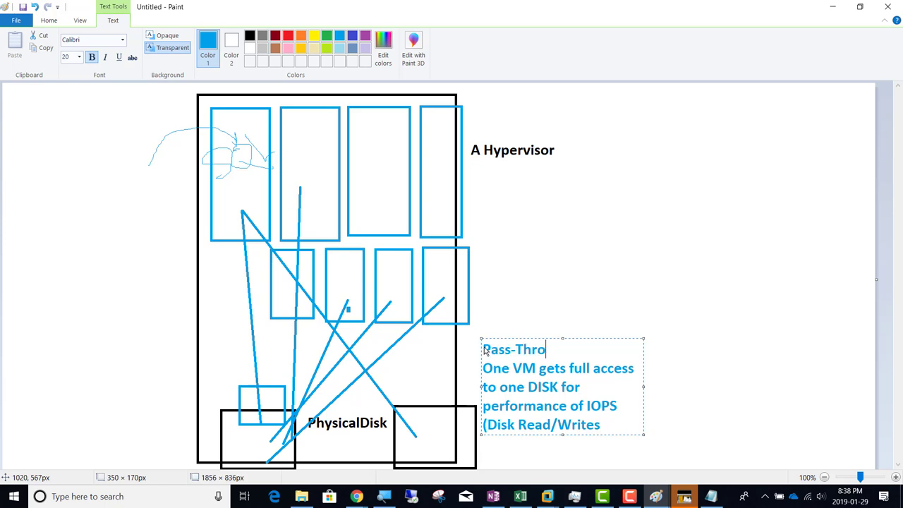
text(ugh Disk)
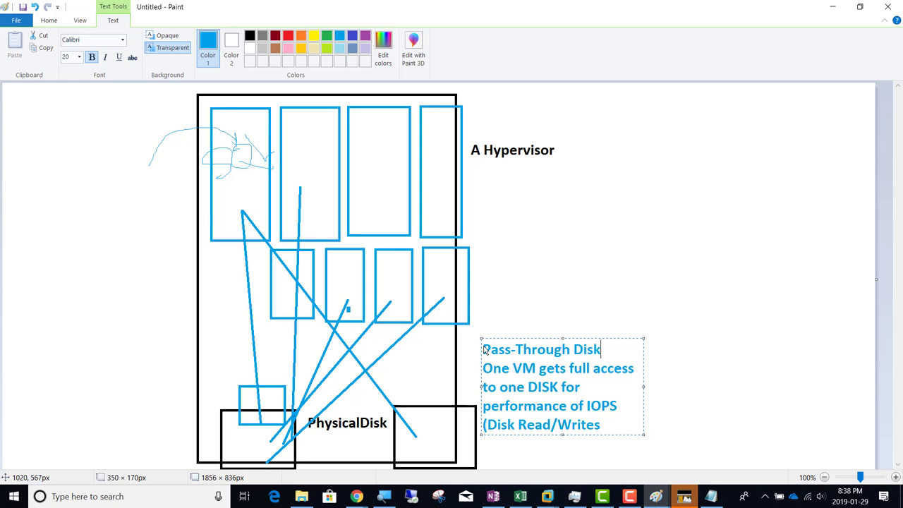
text( ----)
click(609, 224)
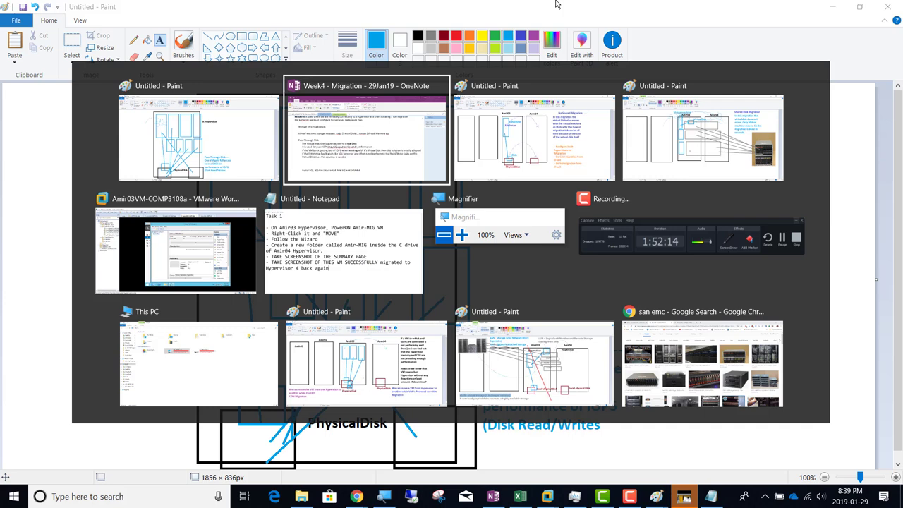
Switch to VMware Workstation and magnify the Hyper-V Manager window of Amir03VM-COMP3108a
key(alt+Tab)
key(alt+Tab)
key(alt+Tab)
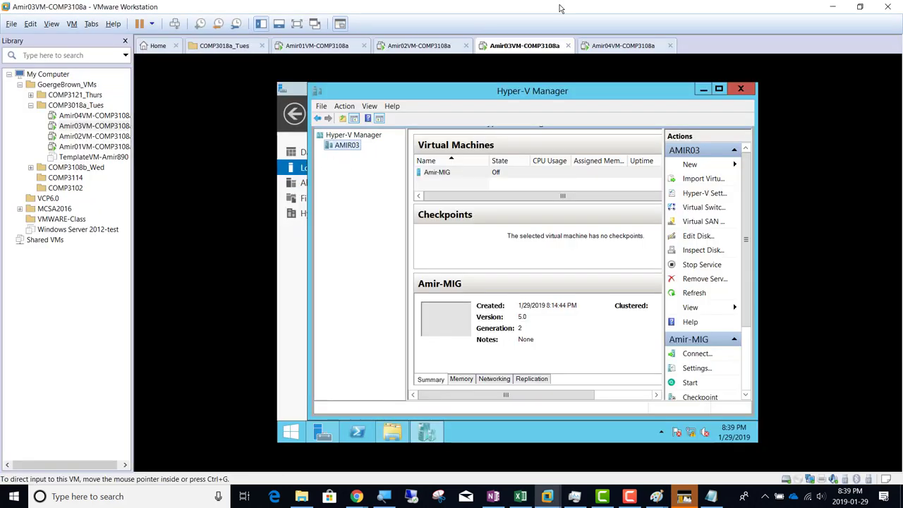
key(super+plus)
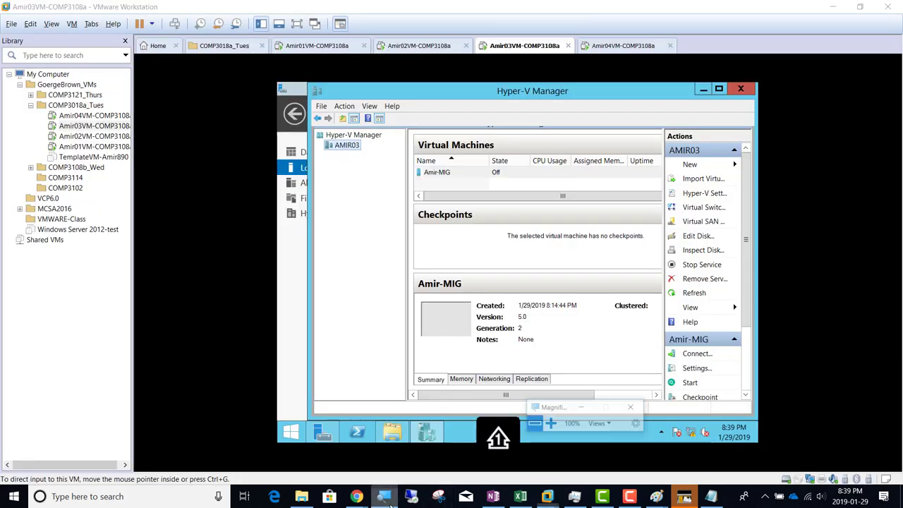
click(572, 415)
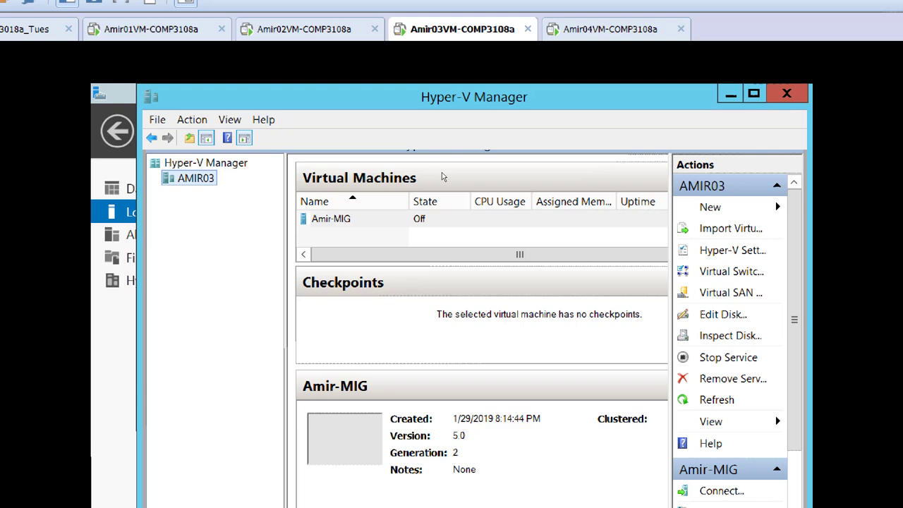
Open the Amir-MIG virtual machine's settings in Hyper-V Manager and examine its SCSI Controller options
key(Tab)
key(shift+F10)
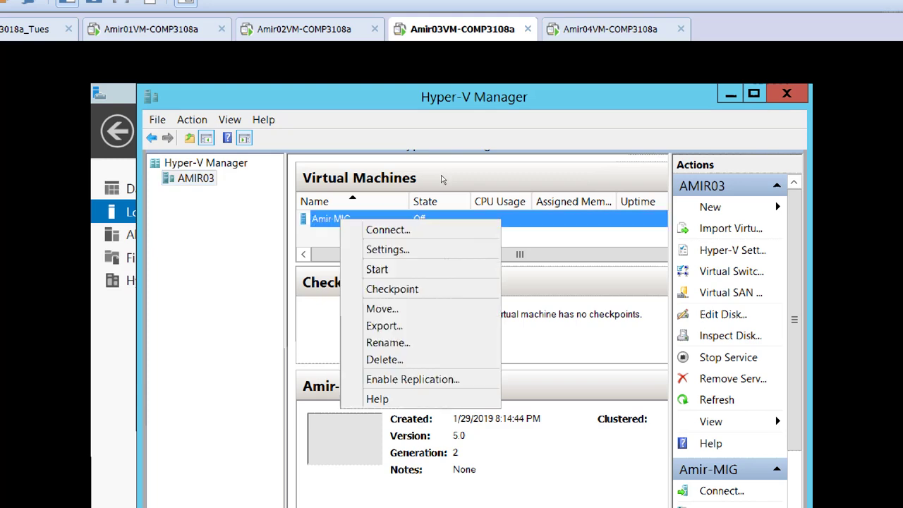
key(Down)
key(Down)
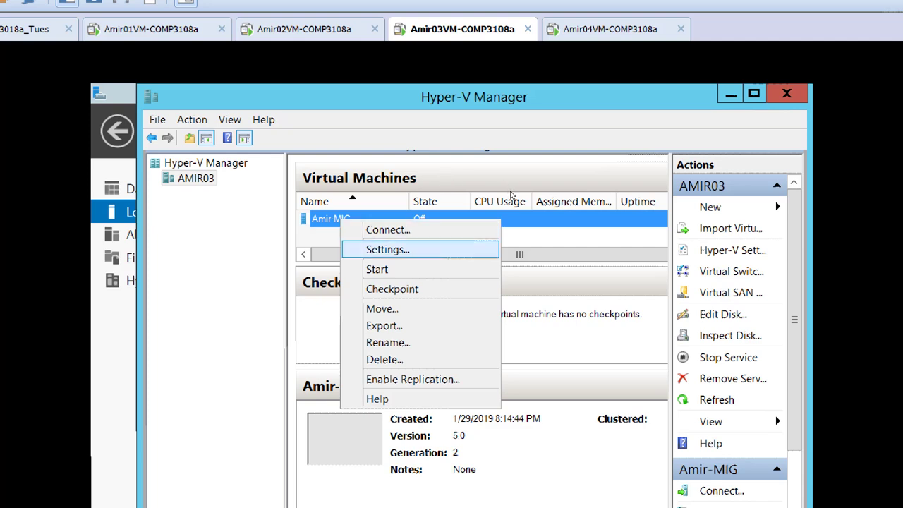
key(Return)
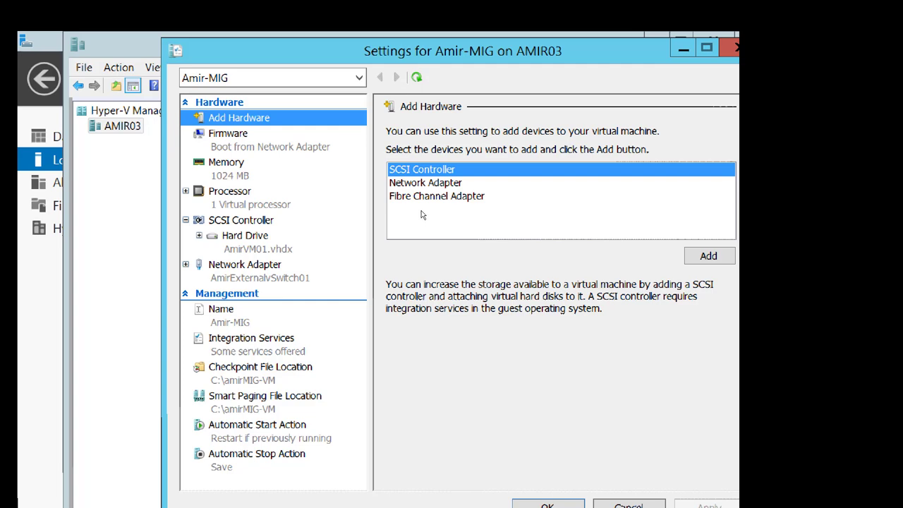
key(Return)
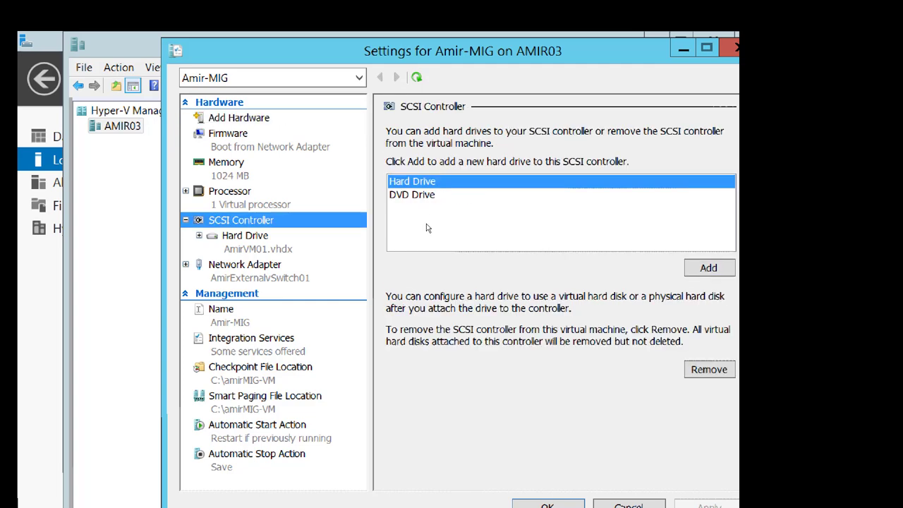
key(Down)
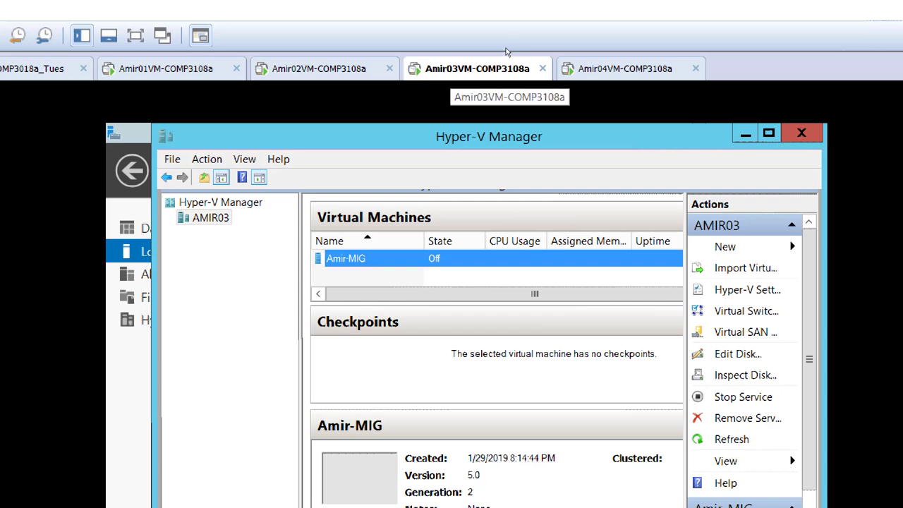
In the Amir03VM-COMP3108a settings, start adding a hard disk of type SCSI as a new virtual disk
right_click(450, 69)
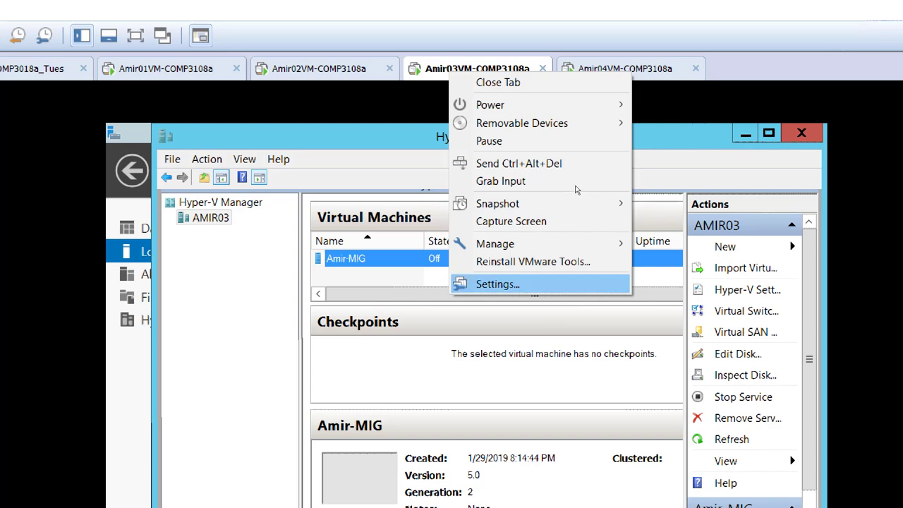
key(Return)
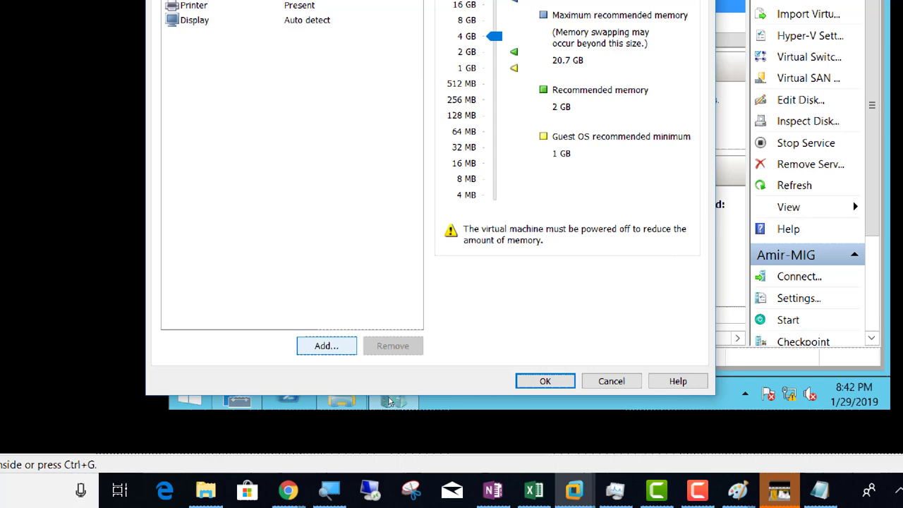
key(space)
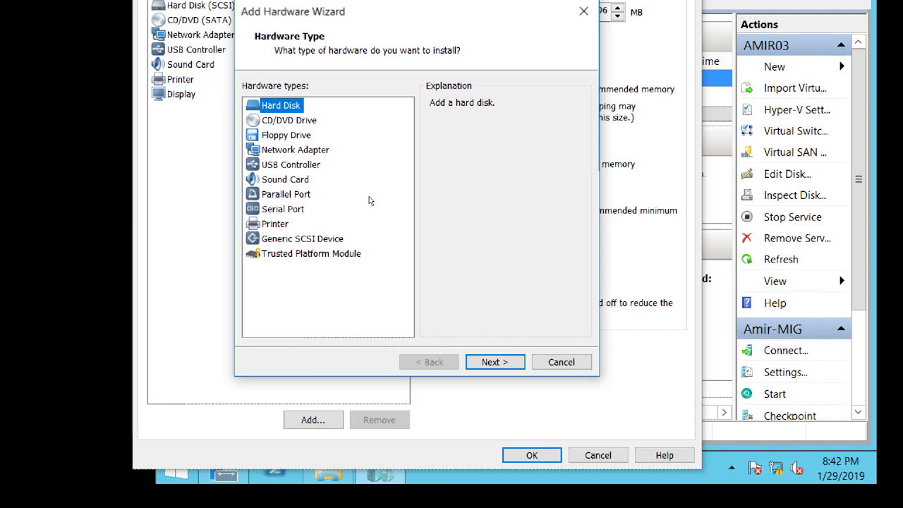
click(505, 364)
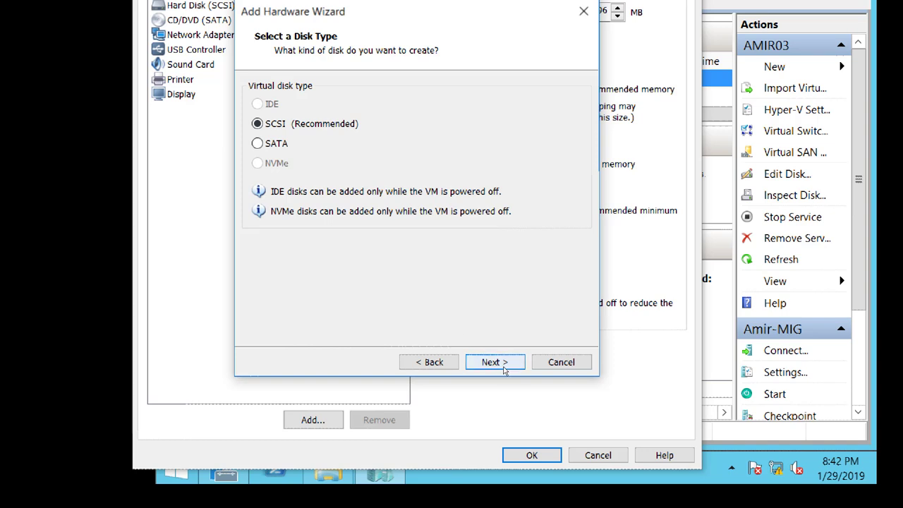
click(506, 363)
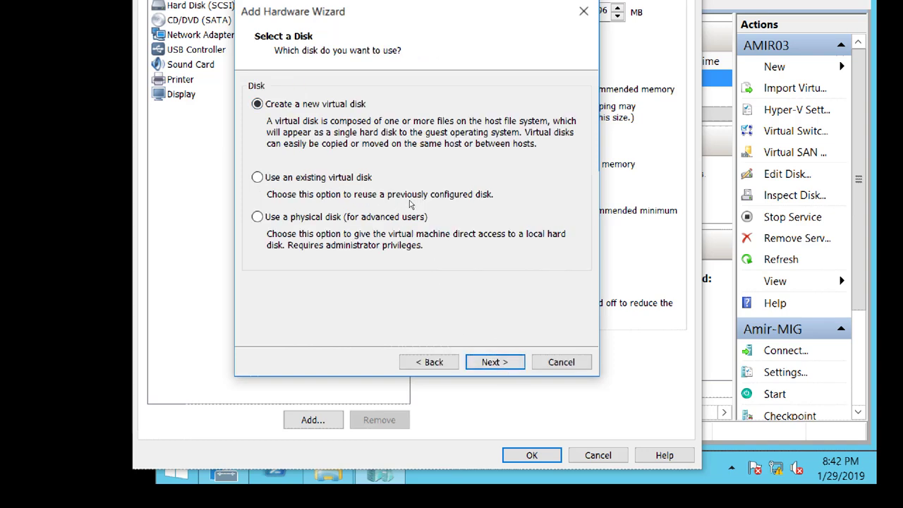
click(516, 366)
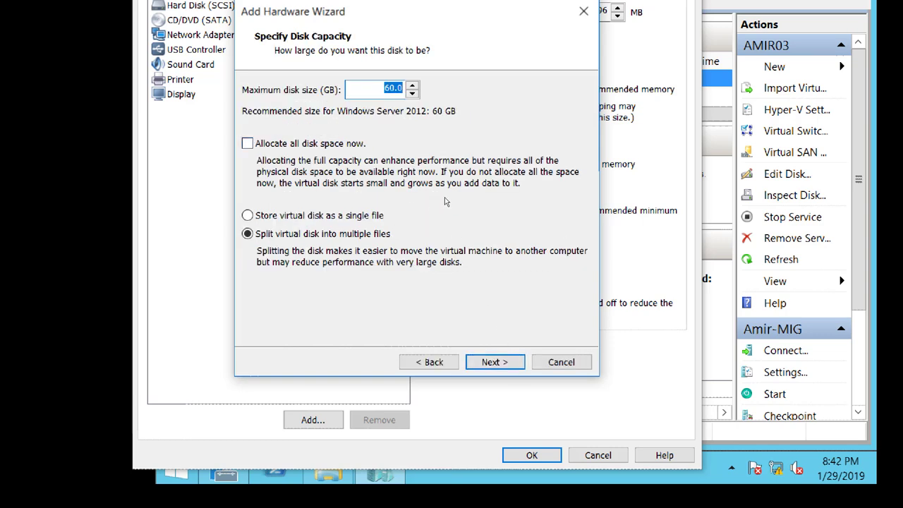
Store the new 60 GB virtual disk as a single file named Amir03VM-COMP3108a.vmdk and finish the wizard
key(Right)
key(alt+s)
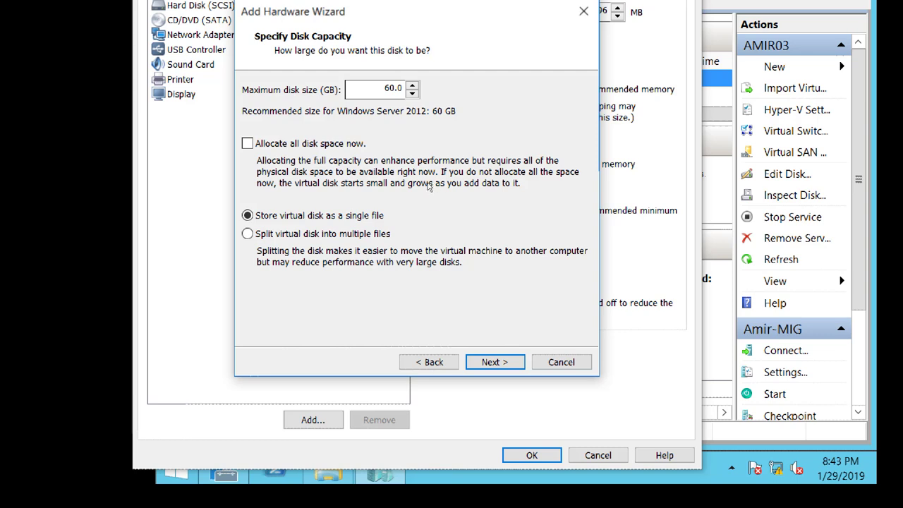
click(502, 363)
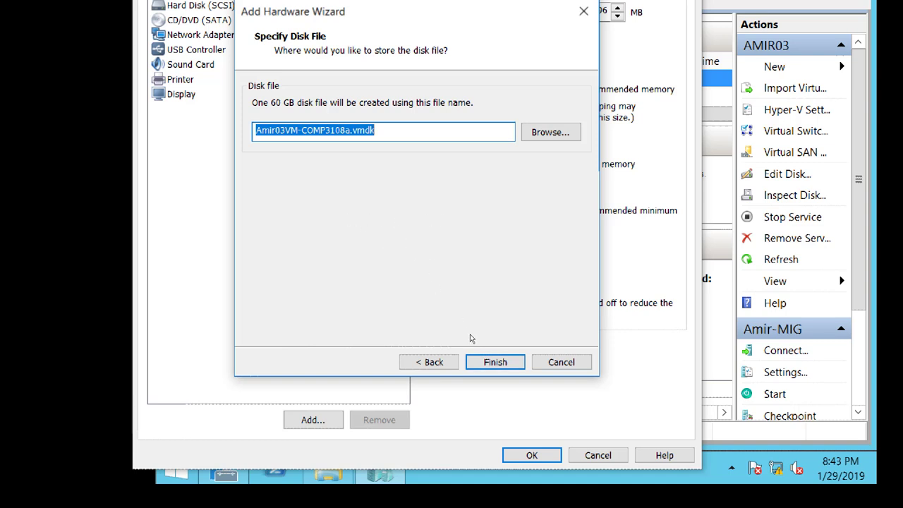
click(504, 364)
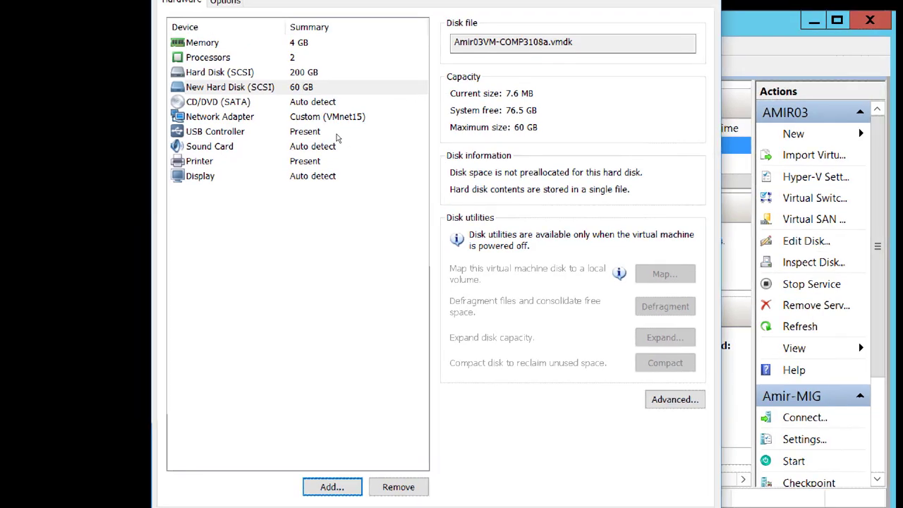
Compare the existing hard disk's details with the new one's and accept the virtual machine settings
key(Up)
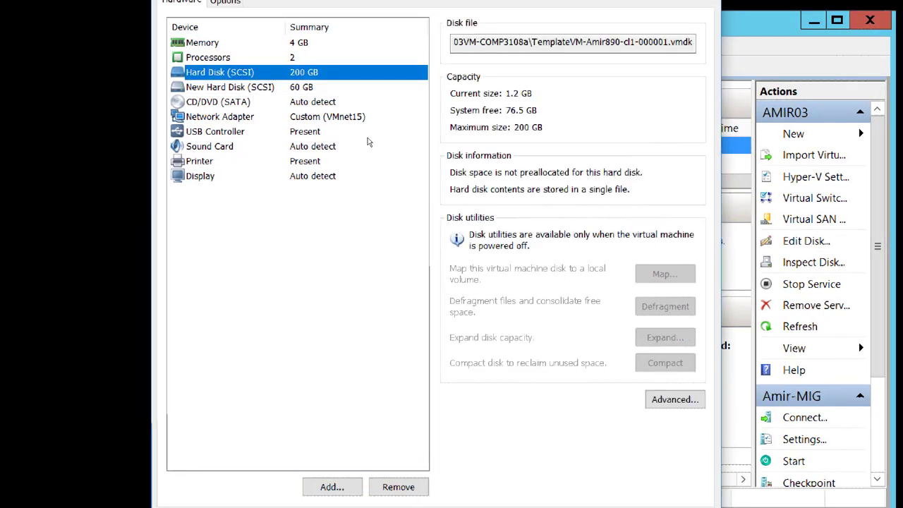
key(Down)
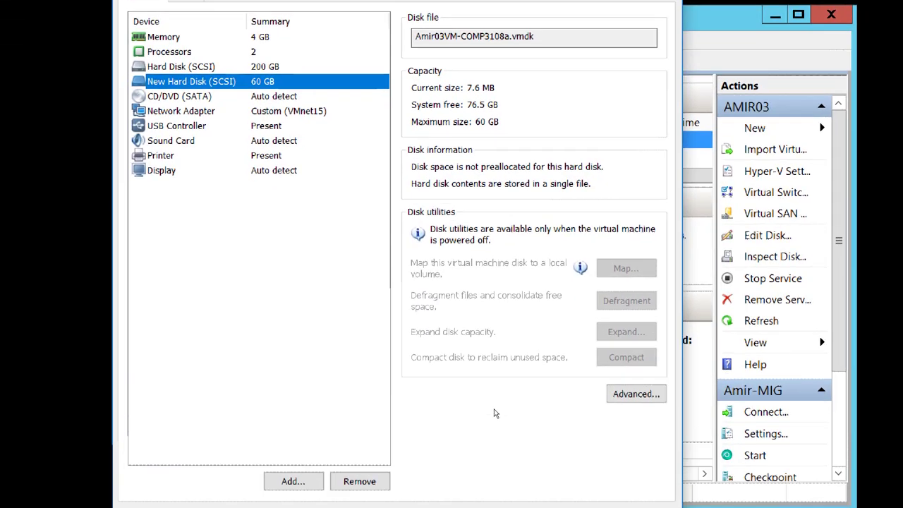
key(Return)
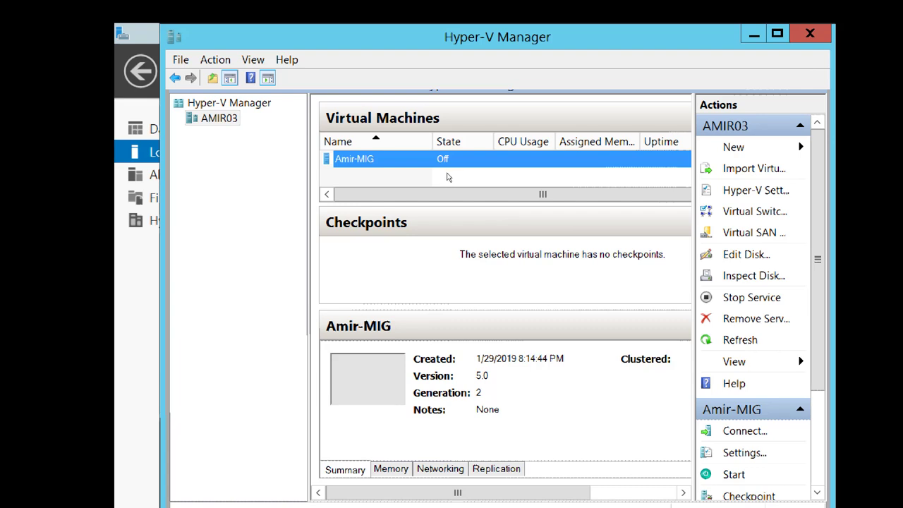
Open the settings of the Amir-MIG virtual machine in Hyper-V Manager
key(shift+F10)
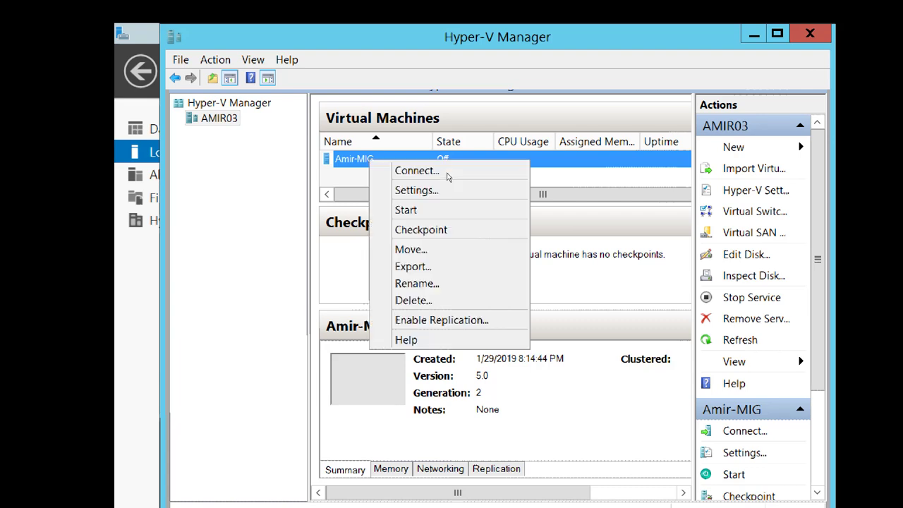
click(499, 199)
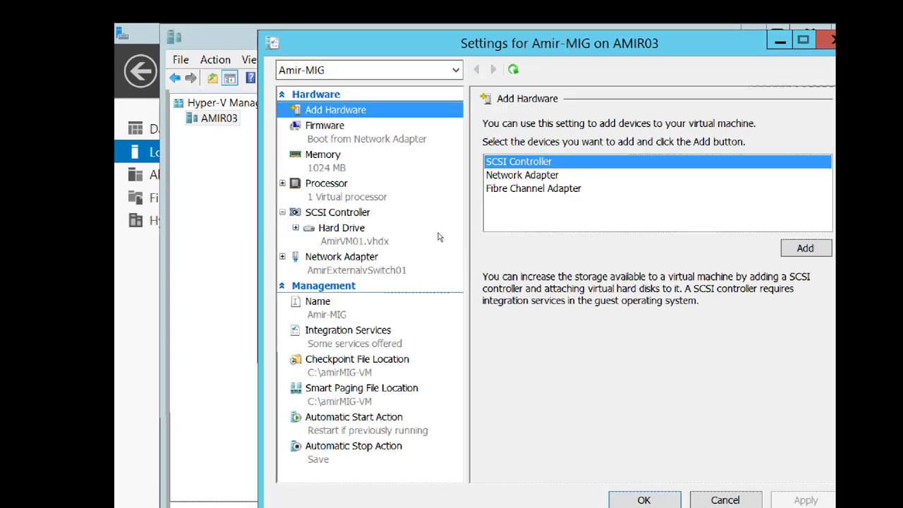
click(434, 227)
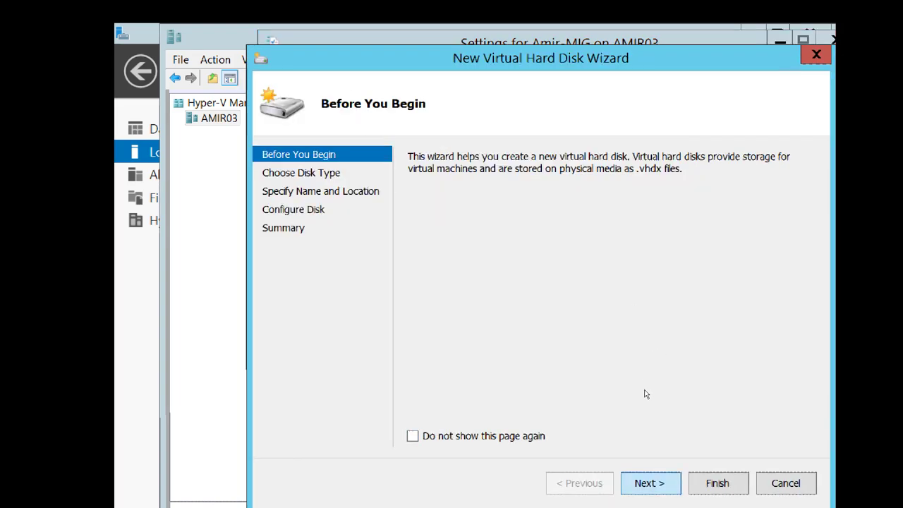
key(Return)
key(Return)
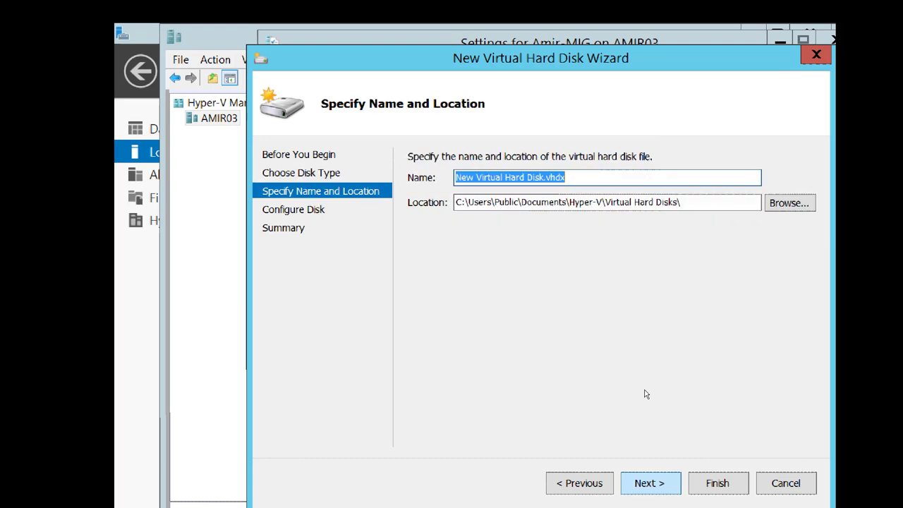
key(Escape)
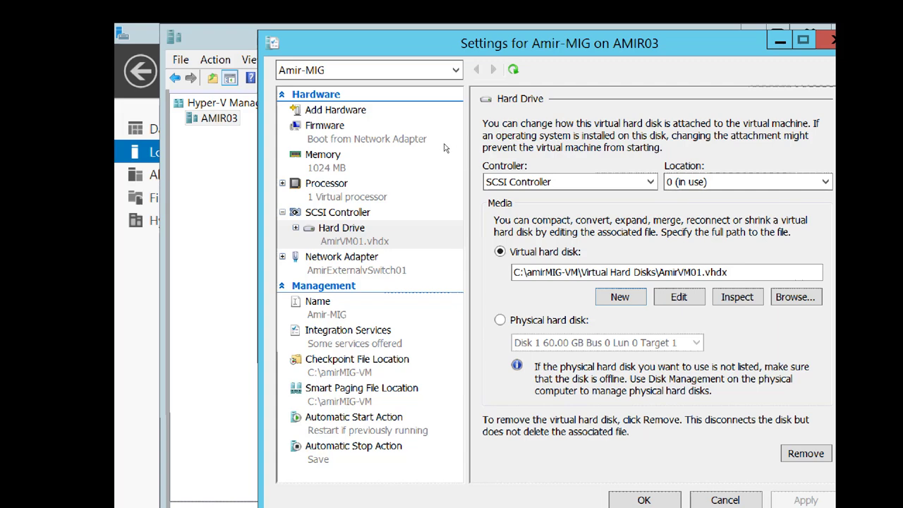
Add a SCSI controller with a hard drive to Amir-MIG, attach physical hard disk Disk 1 60.00 GB Bus 0 Lun 0 Target 1, and accept the settings
key(Home)
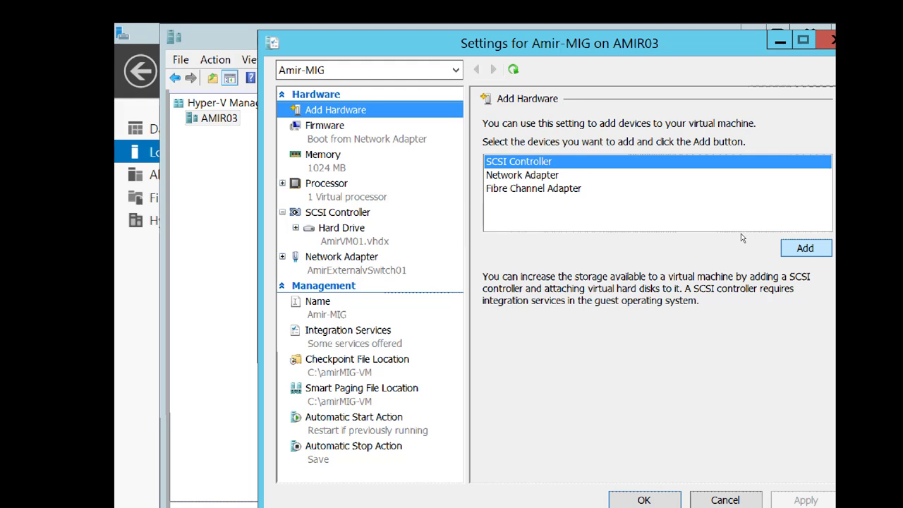
key(Return)
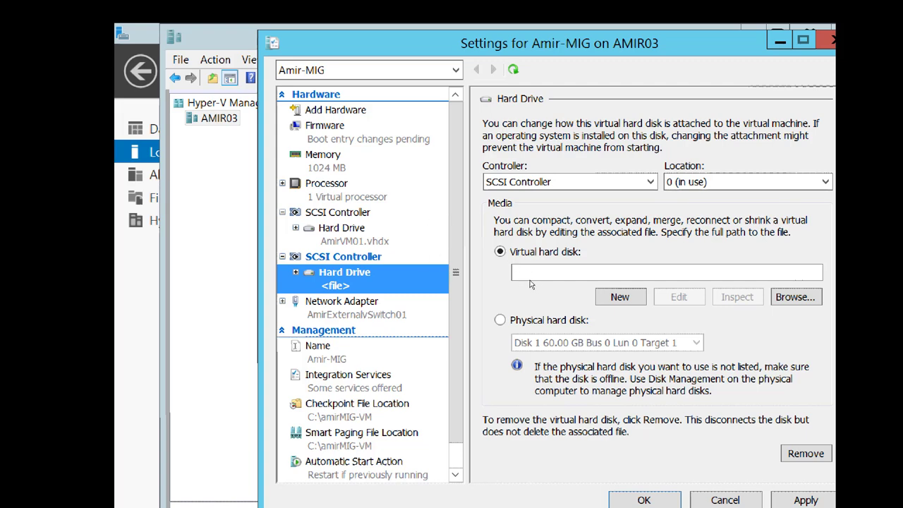
key(alt+p)
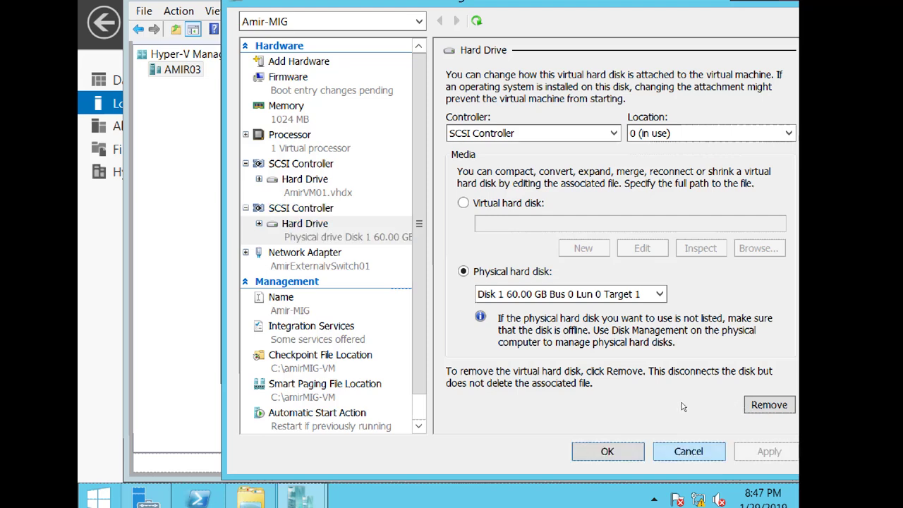
key(Return)
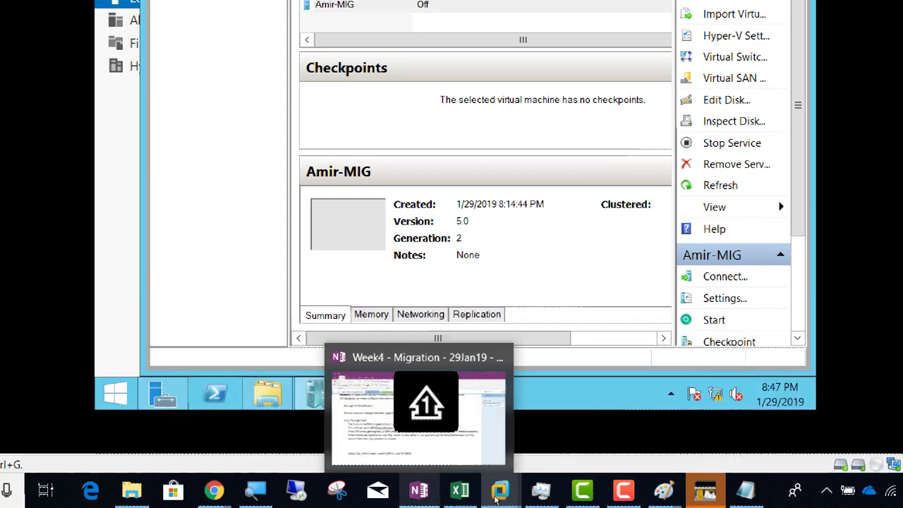
Switch to the Week4 - Migration - 29Jan19 page in OneNote and go to the Differential Disk line
click(472, 357)
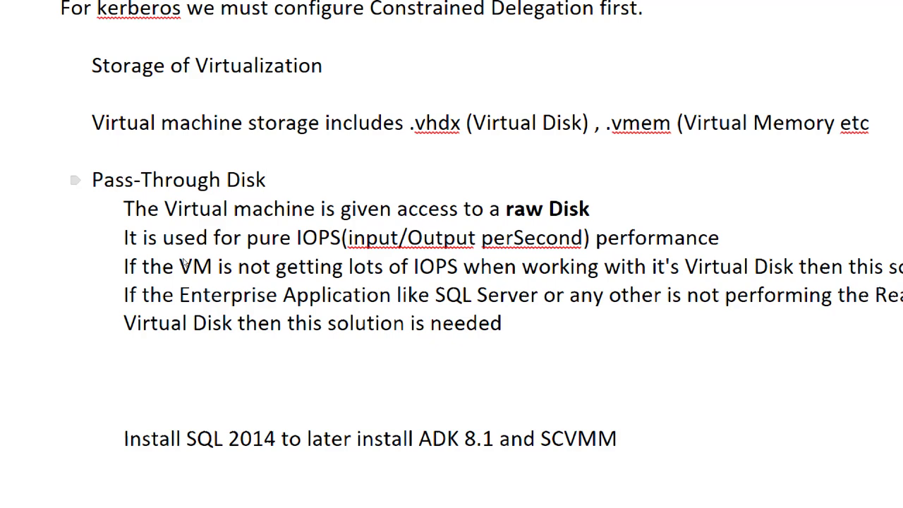
scroll(185, 262, down, 5)
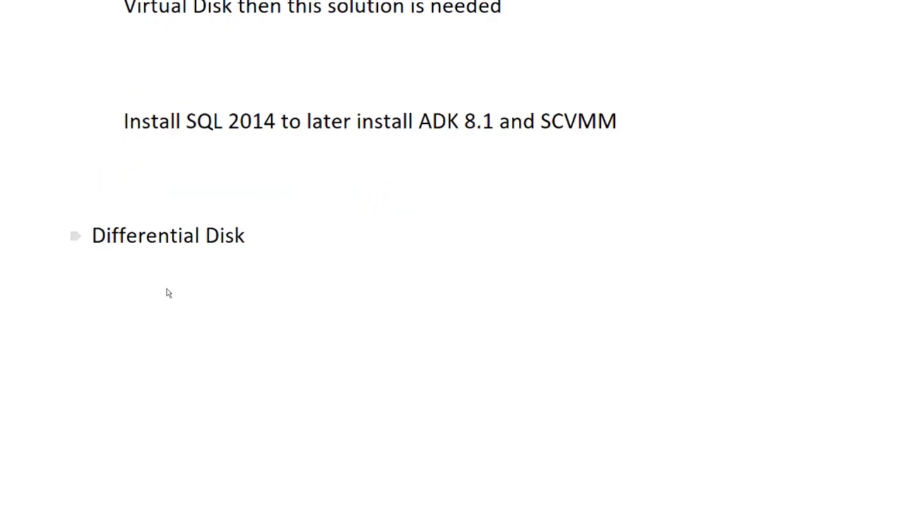
Try to move the Differential Disk line above the Install SQL 2014 line, and undo the move
drag(95, 292, 68, 297)
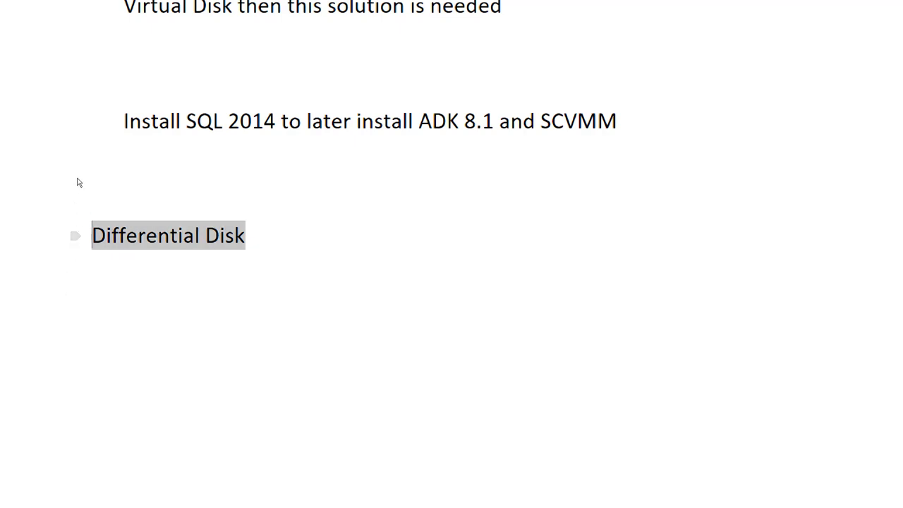
key(ctrl+x)
key(Up)
key(Up)
key(Up)
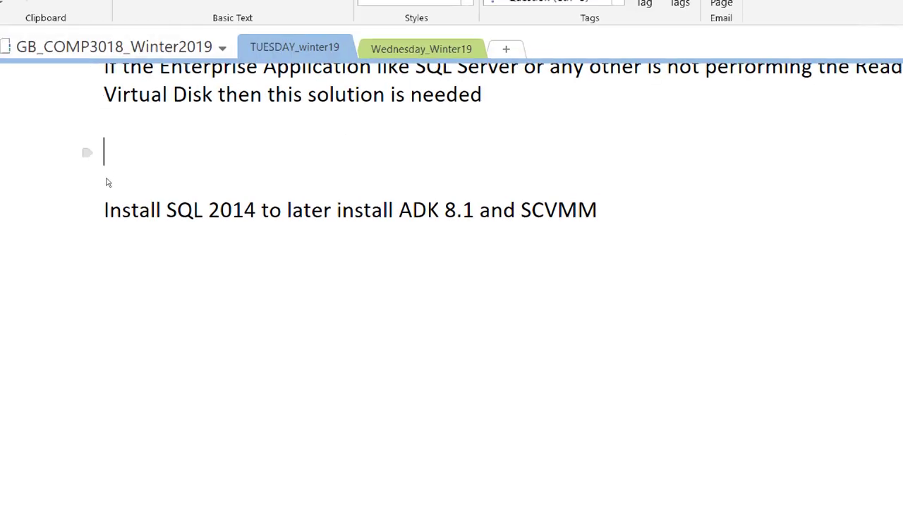
key(ctrl+v)
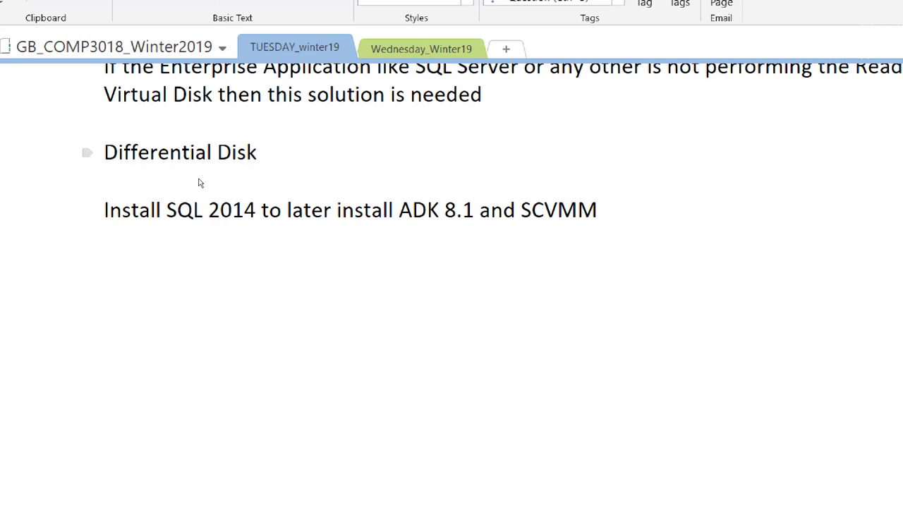
key(ctrl+z)
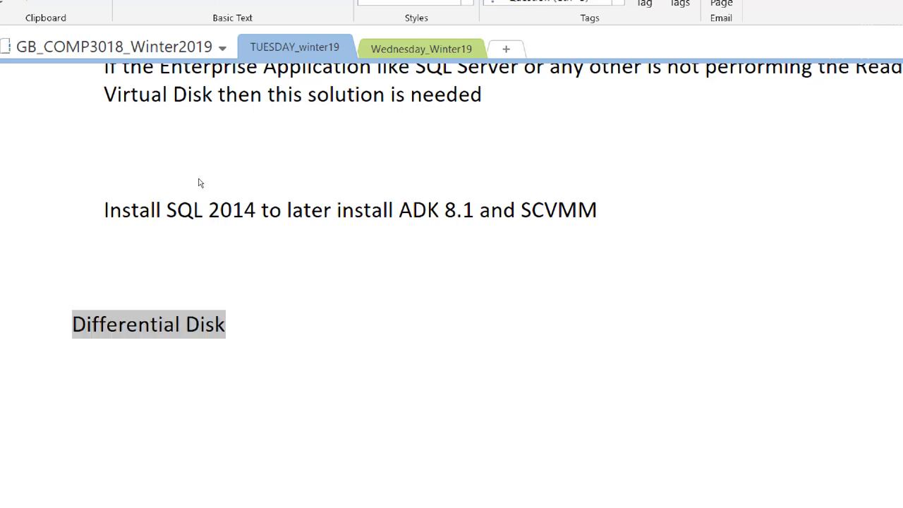
click(199, 182)
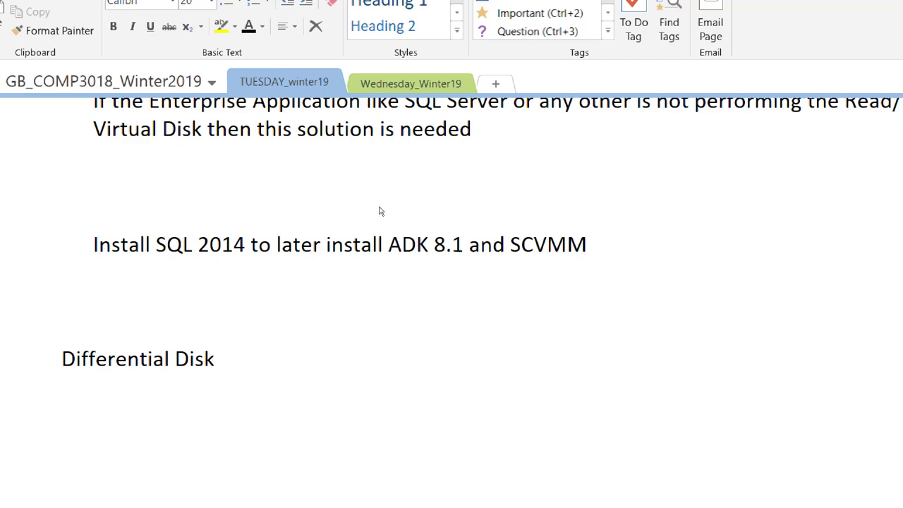
Complete the Amir02 RAM note so it reads "On Amir02 Server change the RAM Temporarily to 12GB", correcting the misspelled word
mouse_move(697, 491)
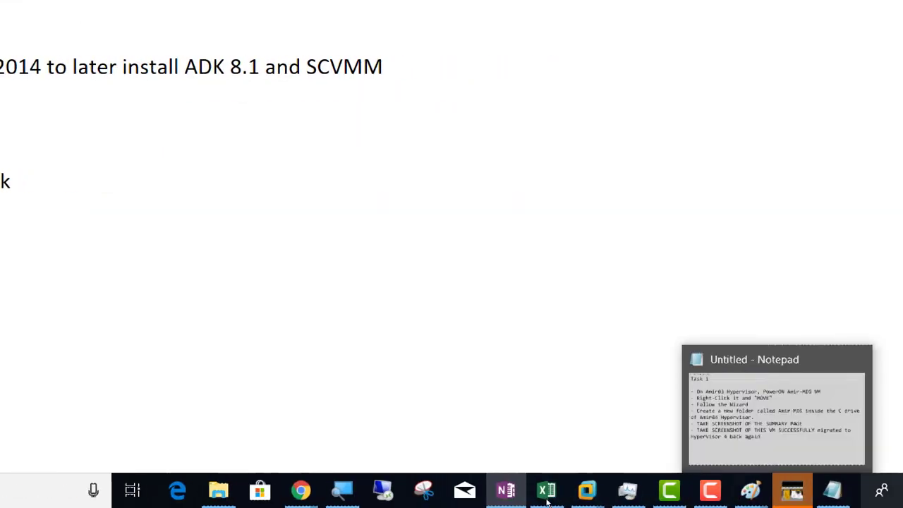
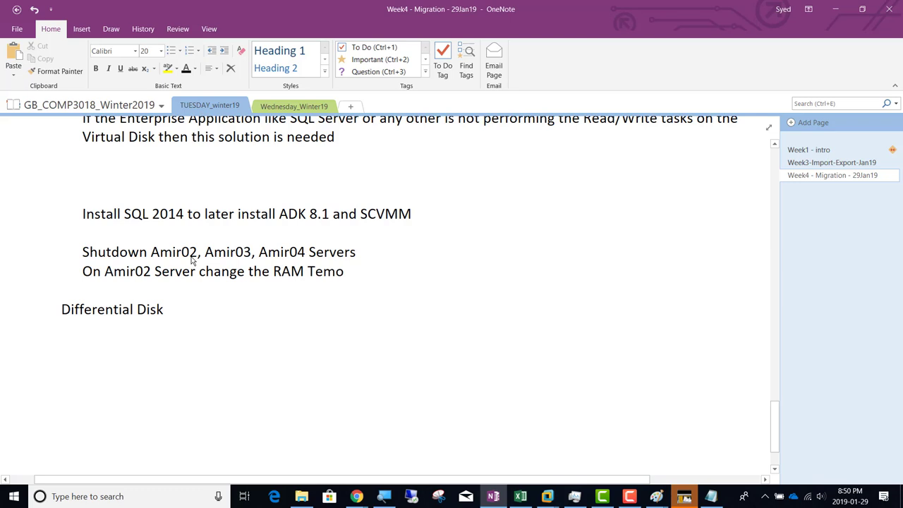
text(orarily)
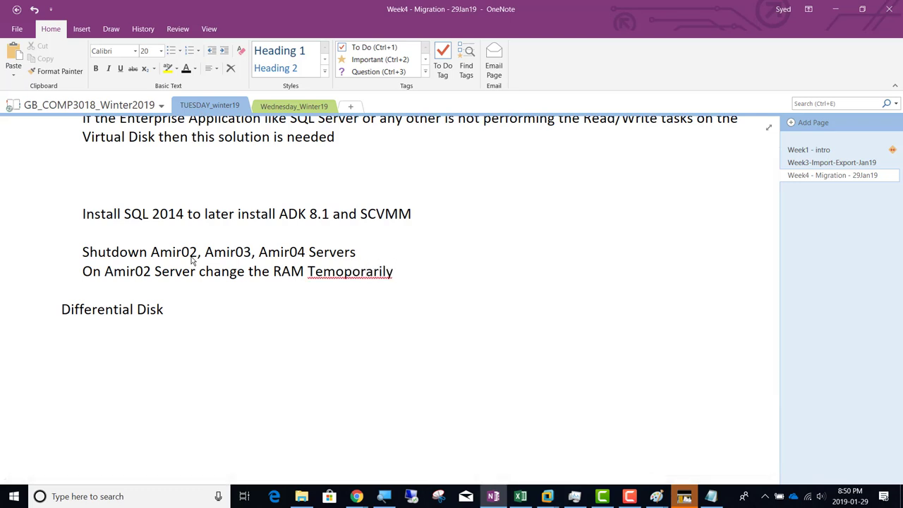
key(Left)
key(Left)
key(Left)
key(Left)
key(Left)
key(Left)
key(Left)
key(Left)
key(BackSpace)
key(Right)
key(Right)
key(Right)
key(Right)
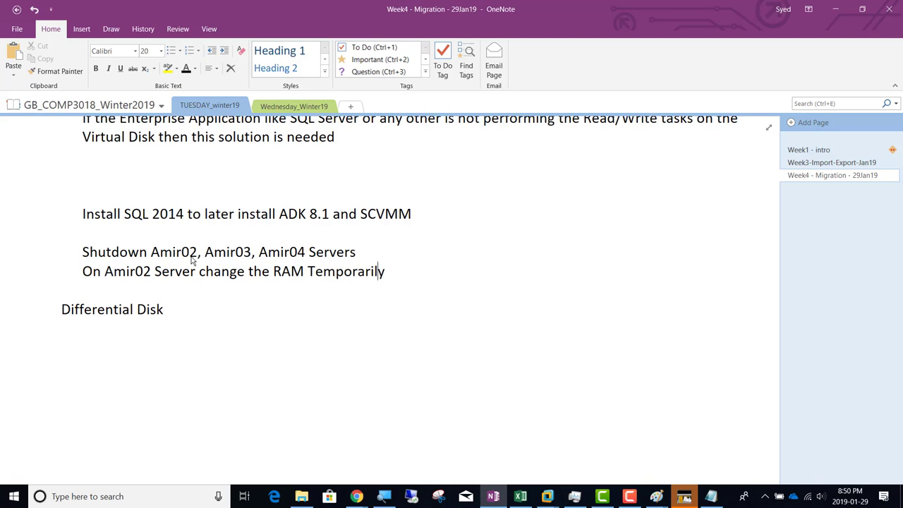
text(to 12GB)
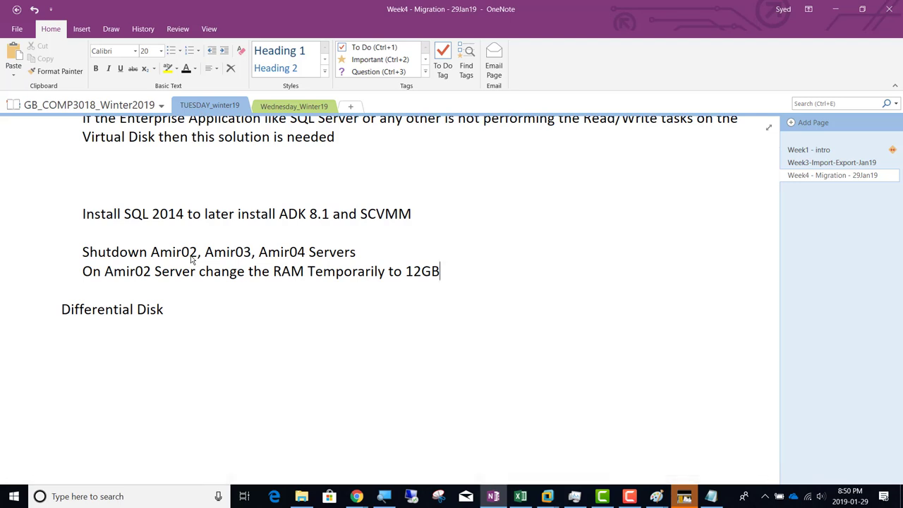
key(Return)
text(On)
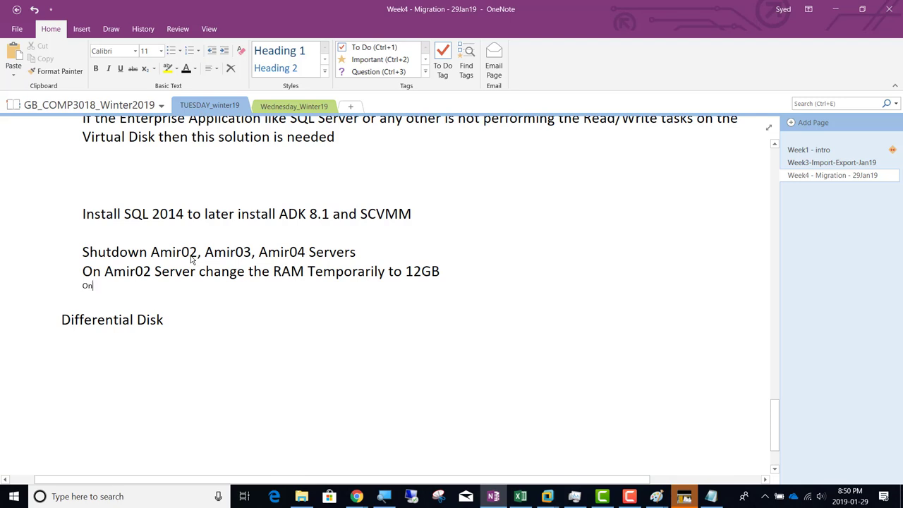
text( Am)
key(BackSpace)
key(BackSpace)
key(BackSpace)
key(BackSpace)
key(BackSpace)
key(BackSpace)
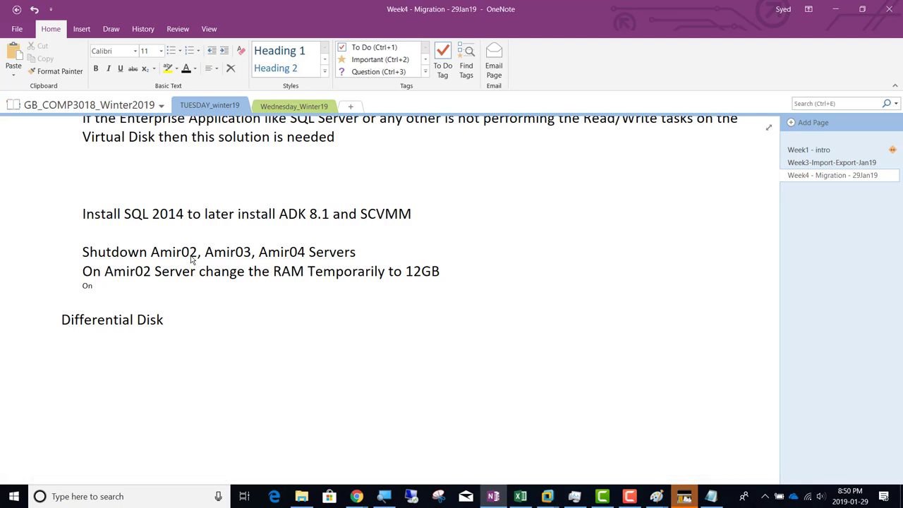
key(BackSpace)
key(Left)
key(shift+Right)
key(Right)
Below the RAM note, add "On Amir02 Server lets give it Internet connection by Adding a 2nd NIC and putting to VMNET8NAT"
key(Return)
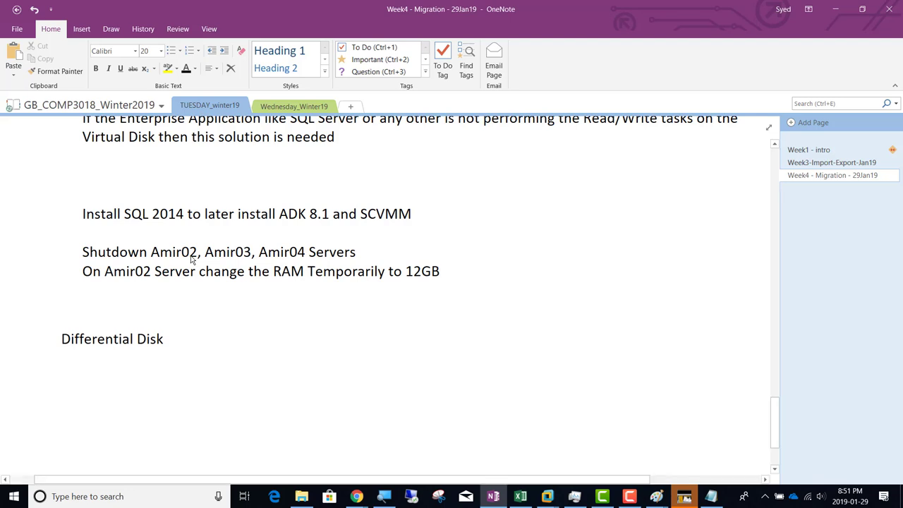
text(On Amir)
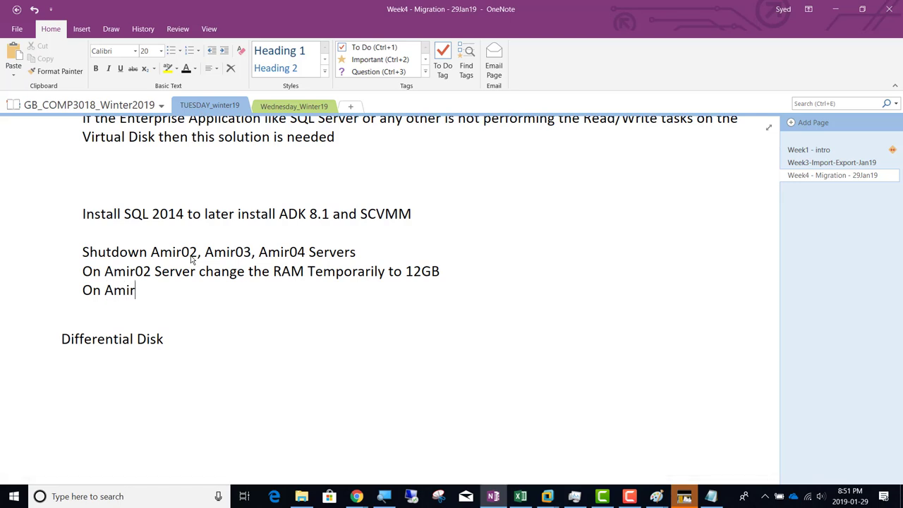
text(02 Server let)
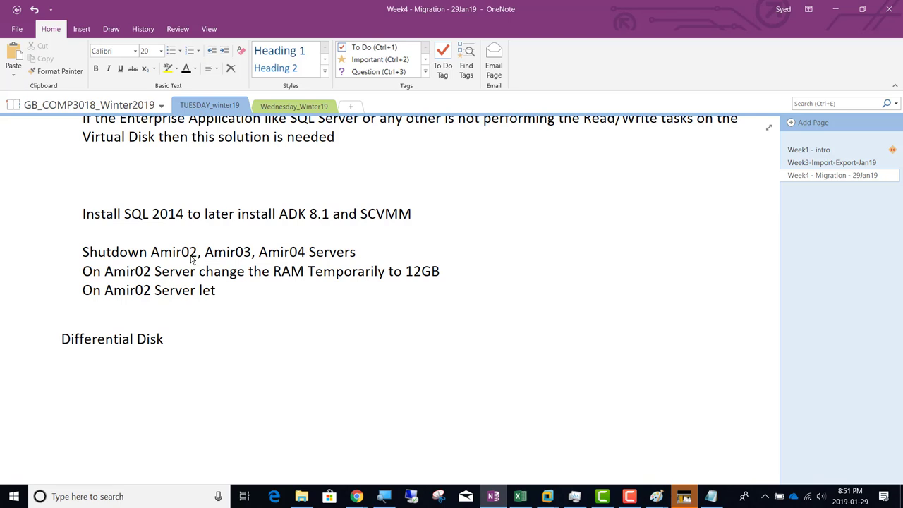
text(s give it Inter)
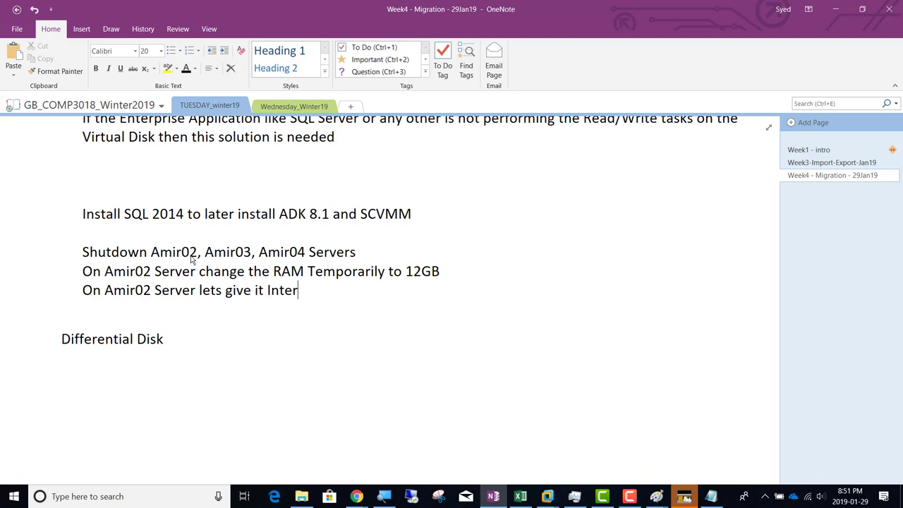
text(net connection)
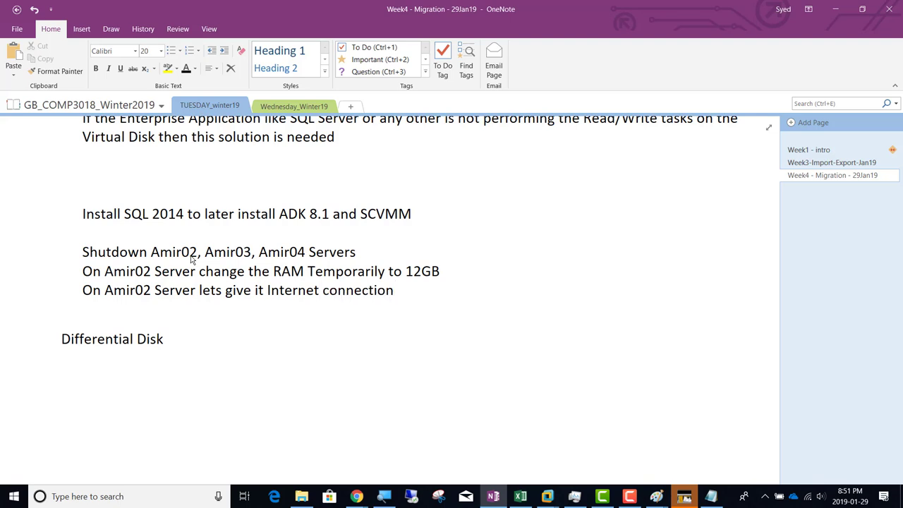
text( by Adding a 2nd NIC)
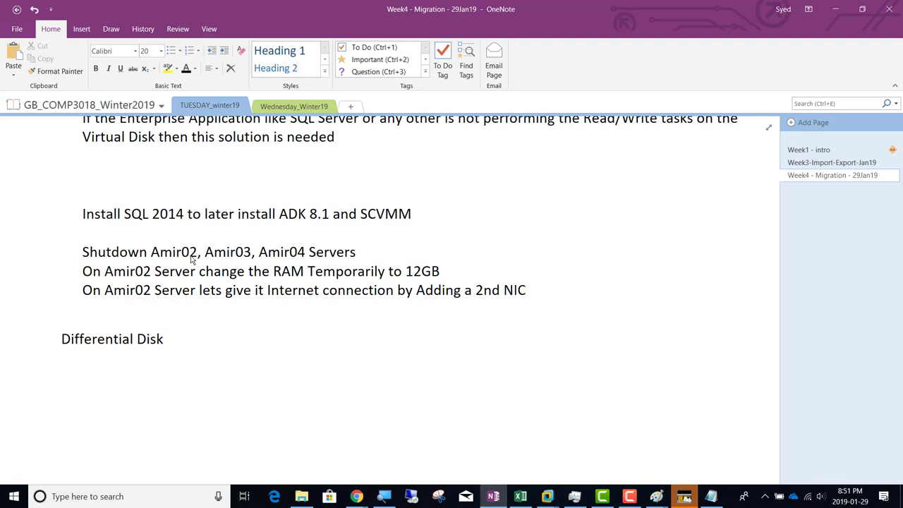
text( and putting to)
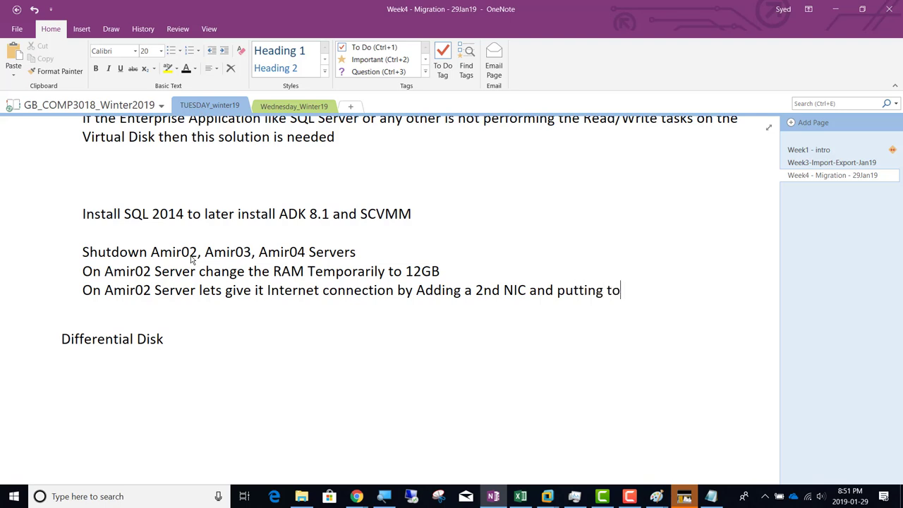
text( VMNET8NAT)
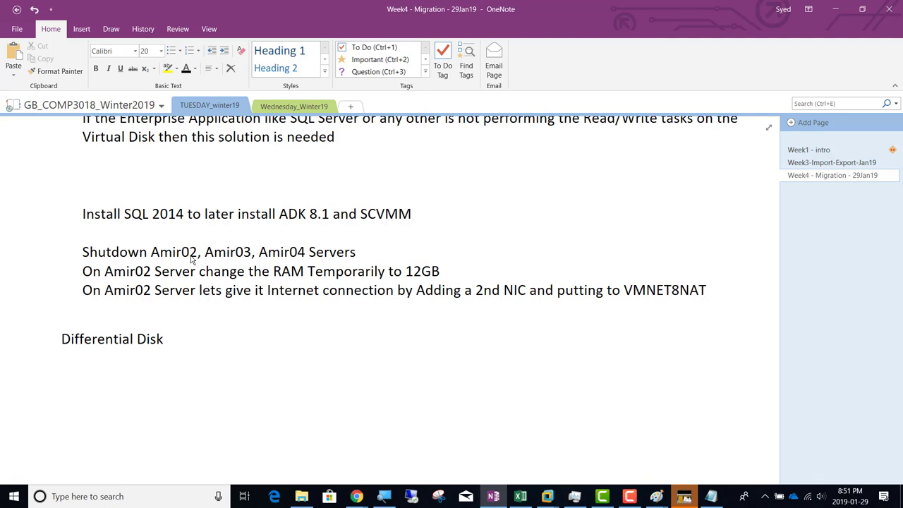
Add the next note line "On Amir02 Server Attach the SQL 2014 ISO to this server's DVD"
key(Return)
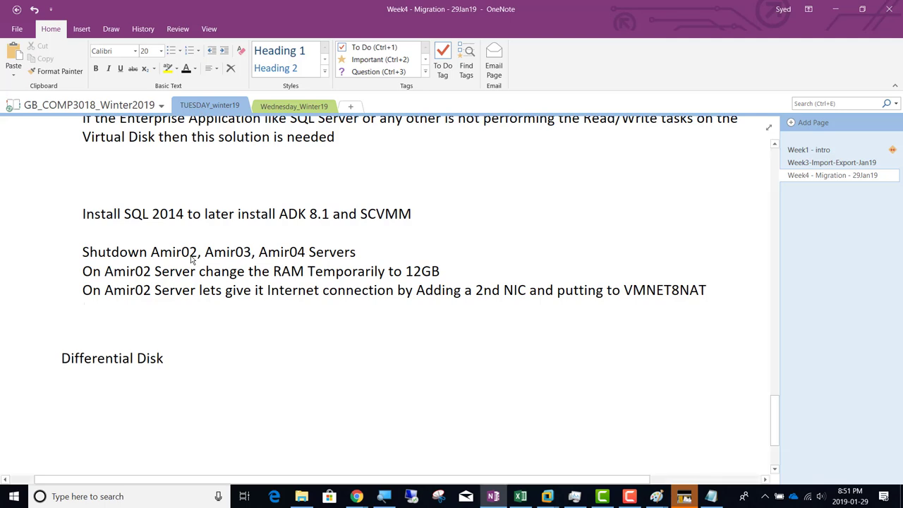
text(On Amir02 S)
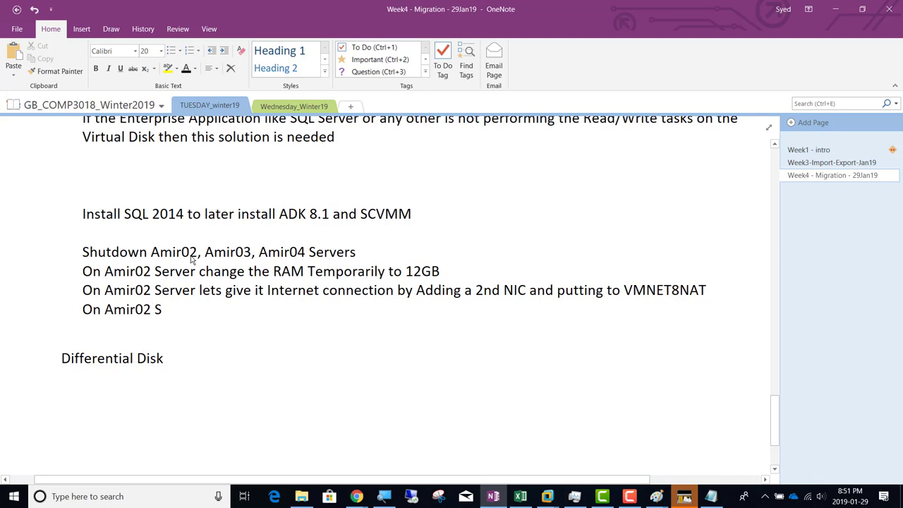
text(erver Atta)
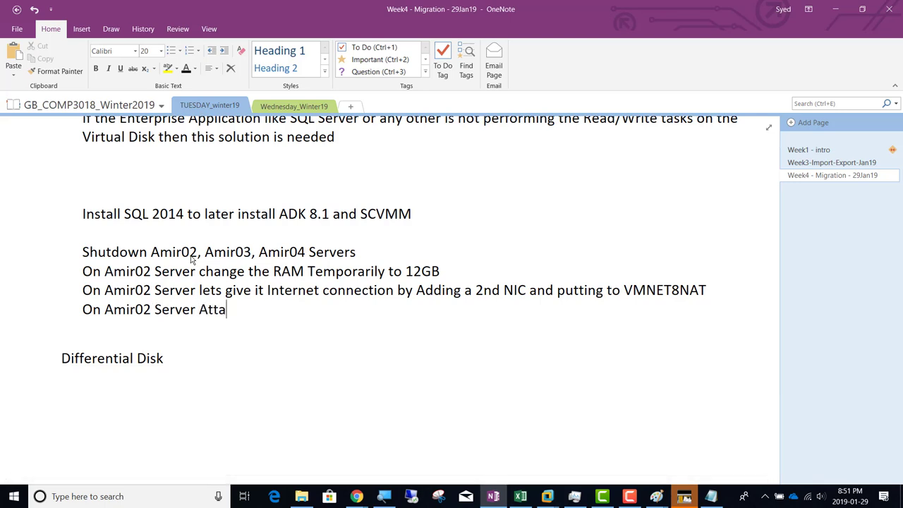
text(ch the SQL)
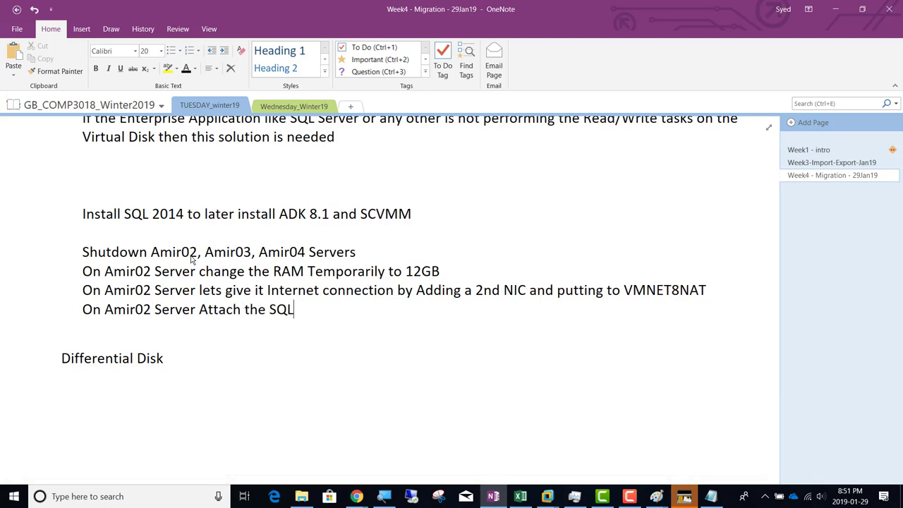
text( 2014 ISO to t)
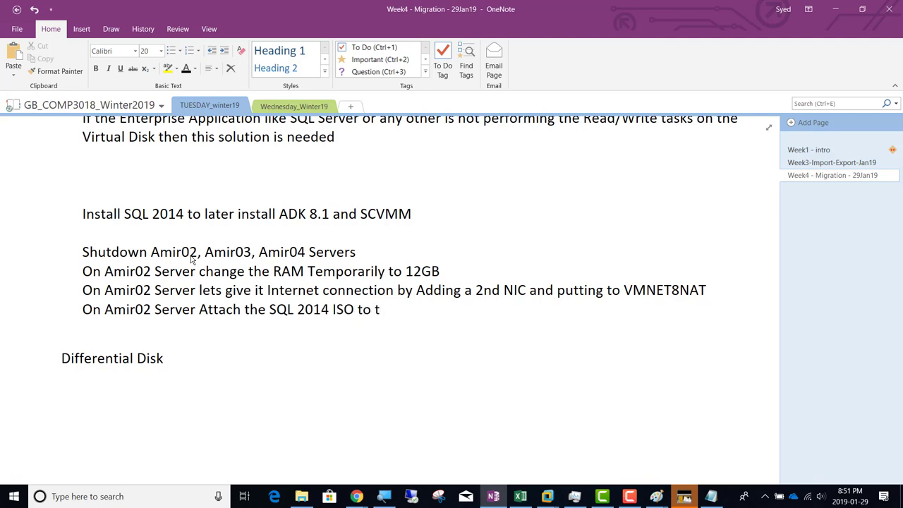
text(this server's DVD)
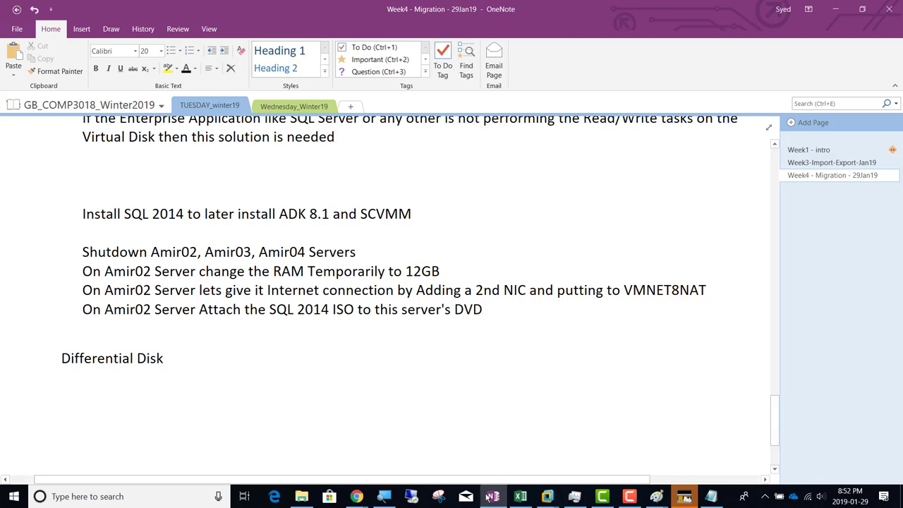
Switch to VMware Workstation and shut down the Amir02VM-COMP3108a guest
click(547, 497)
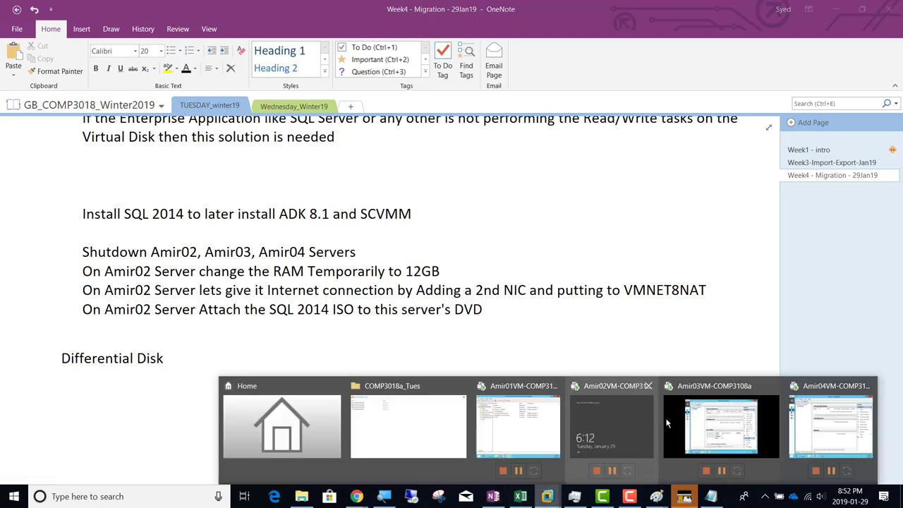
click(614, 432)
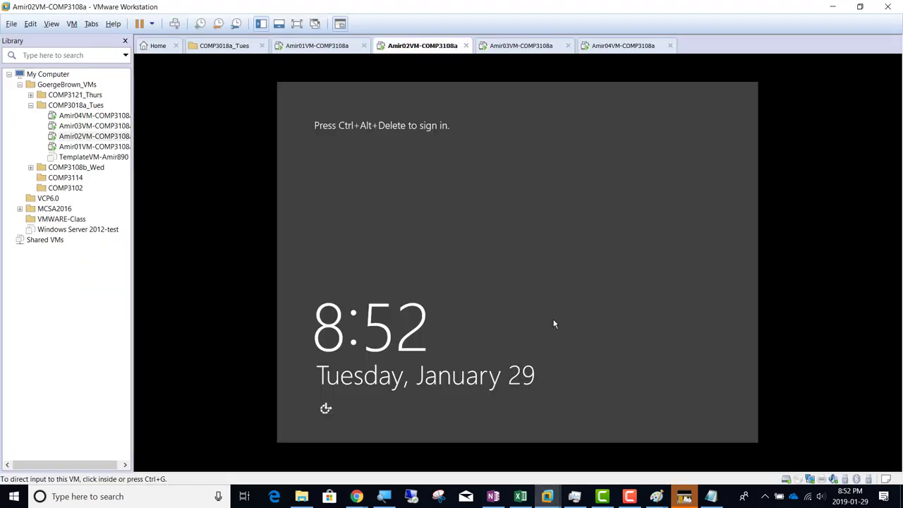
right_click(412, 48)
mouse_move(456, 70)
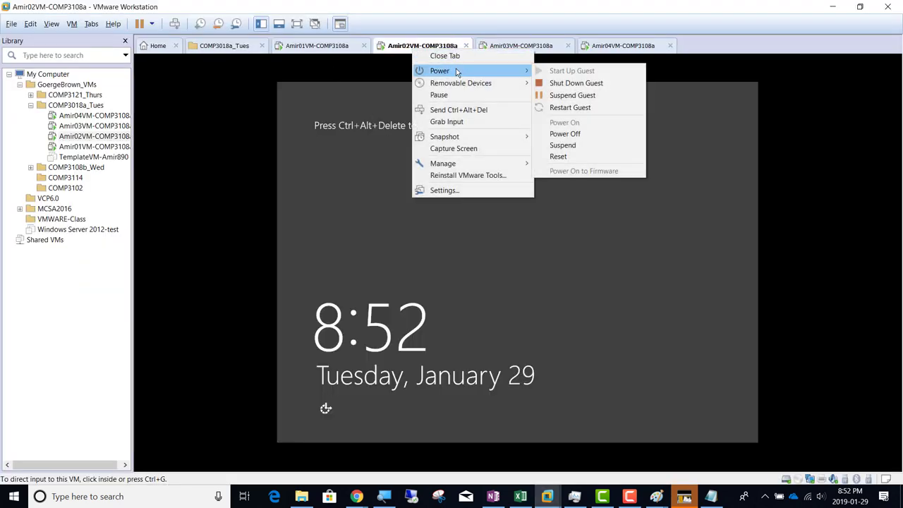
click(573, 82)
Shut down the Amir03VM-COMP3108a and Amir04VM-COMP3108a guests, and check the power state of all three servers
right_click(505, 49)
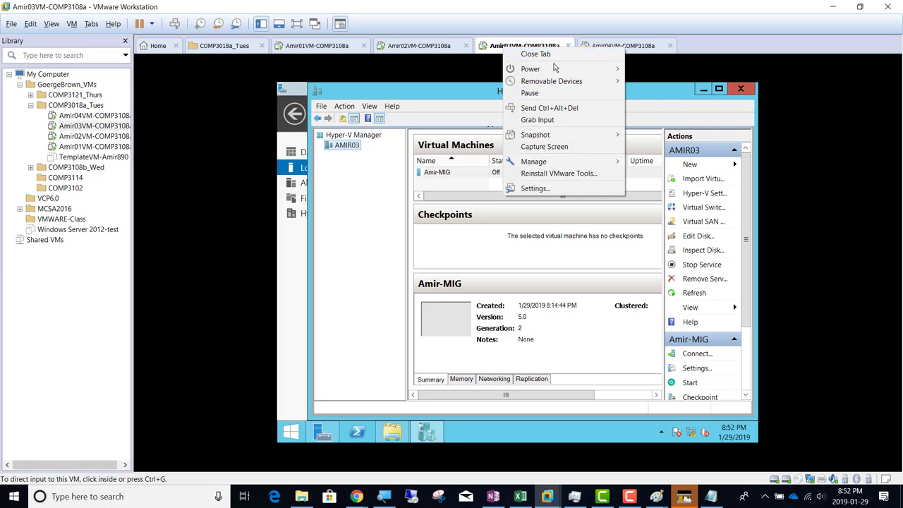
mouse_move(536, 69)
click(643, 83)
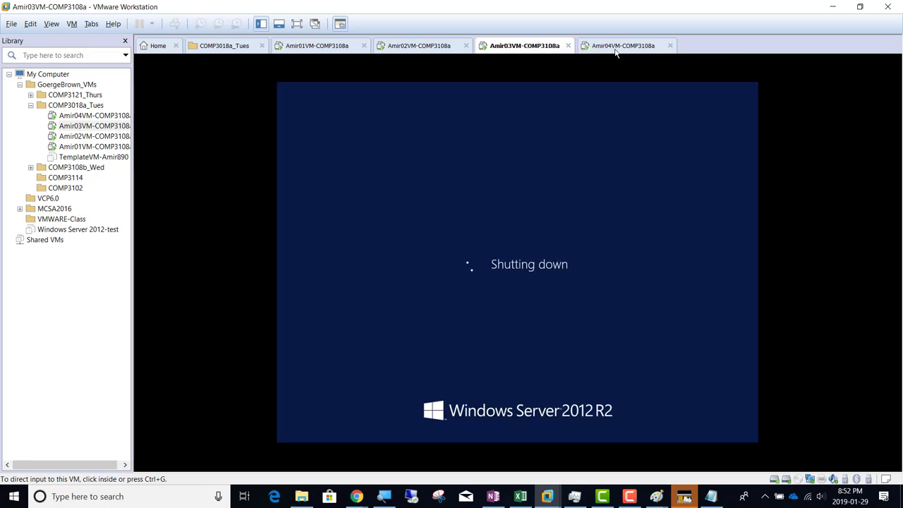
right_click(615, 48)
mouse_move(643, 71)
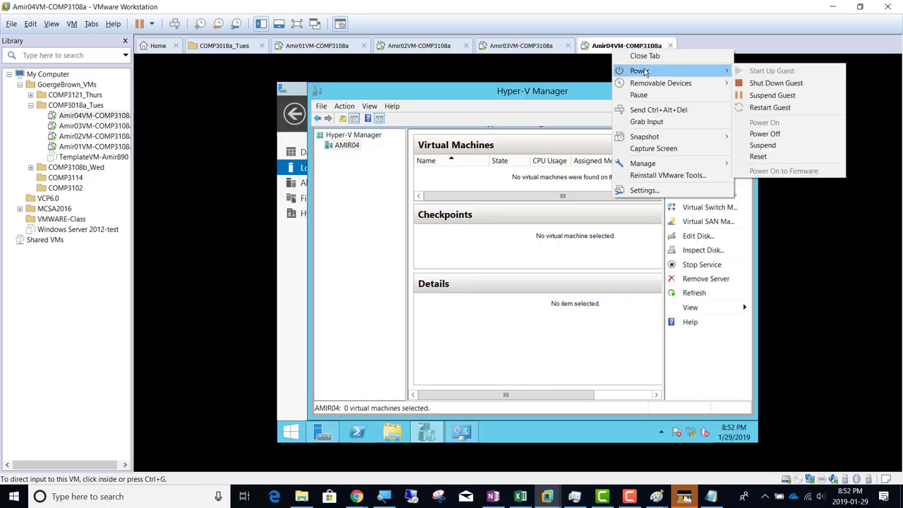
click(774, 82)
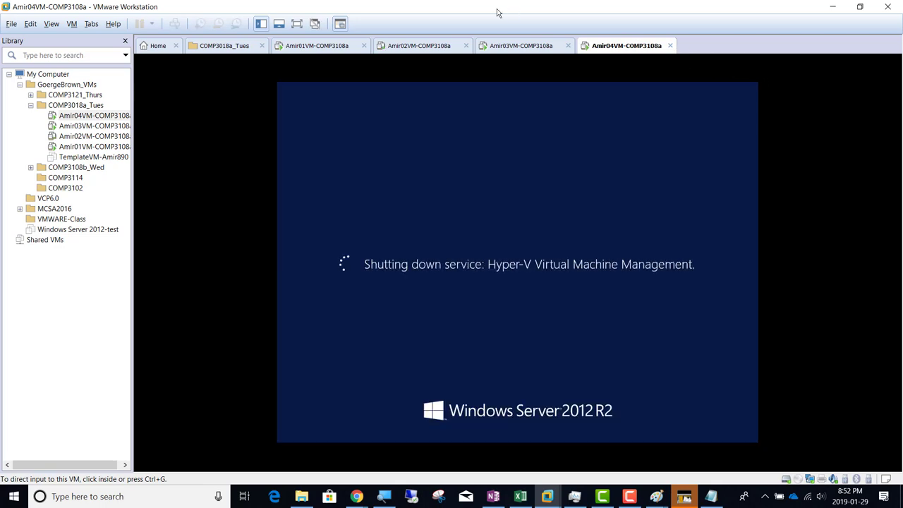
click(406, 50)
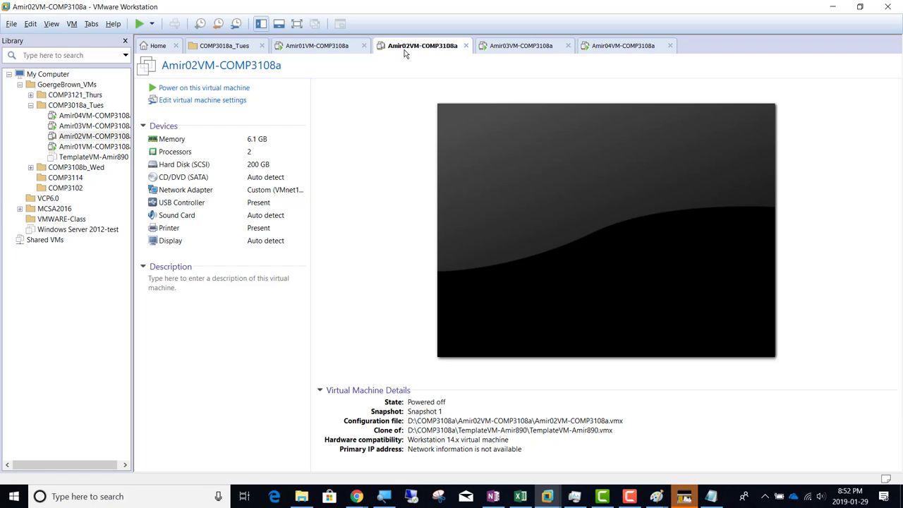
click(516, 50)
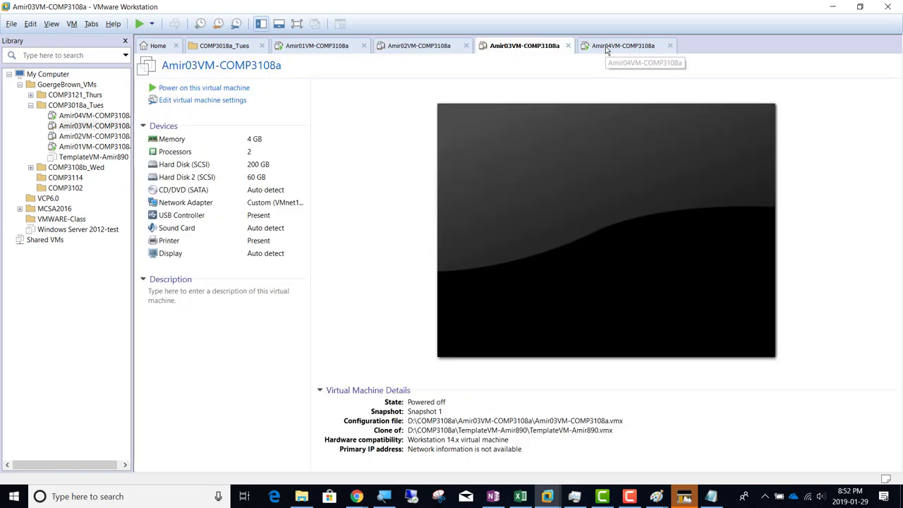
click(606, 47)
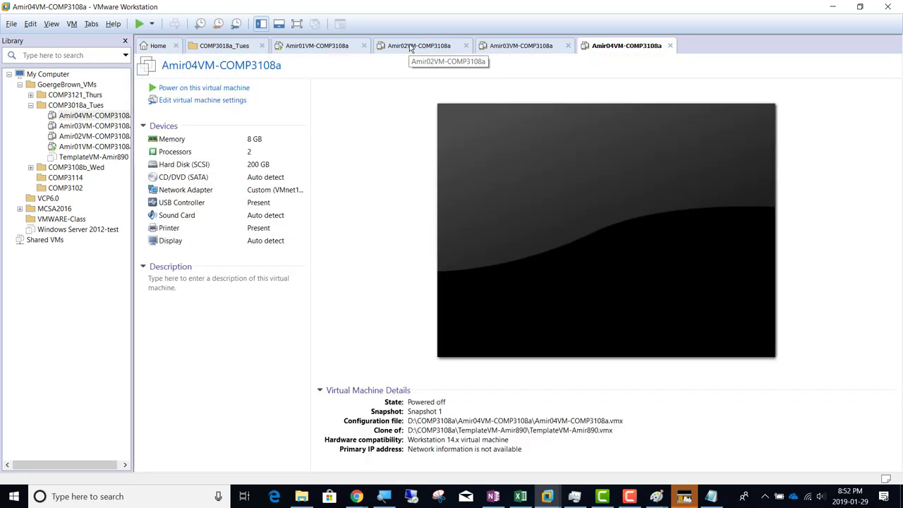
Set the memory of Amir02VM-COMP3108a to 12416 MB and apply the virtual machine settings
click(412, 46)
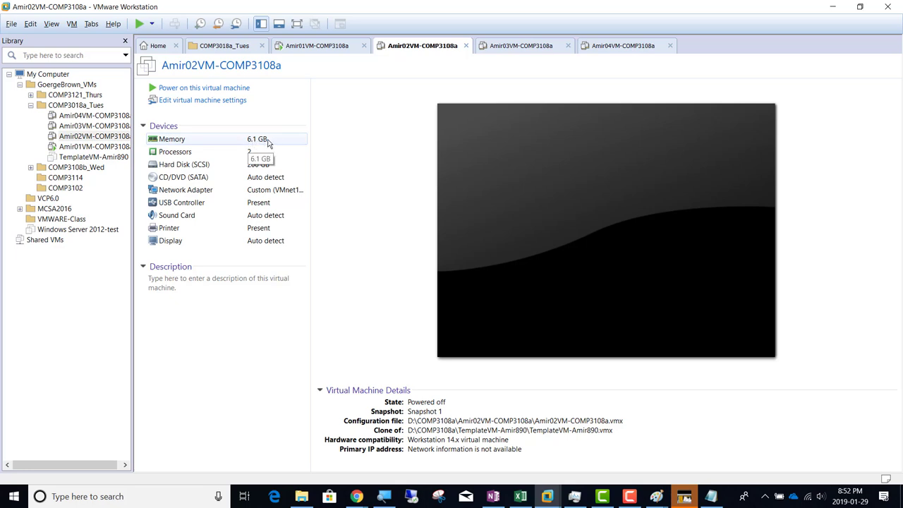
click(265, 141)
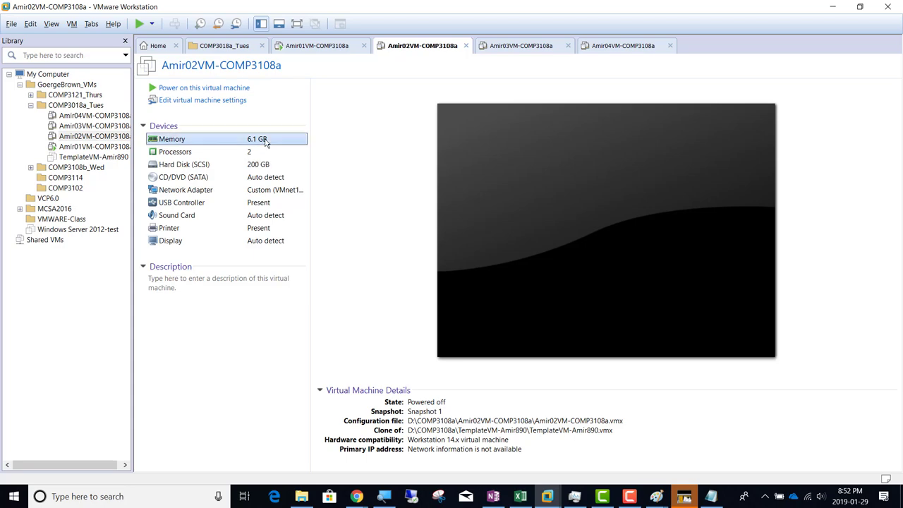
double_click(232, 141)
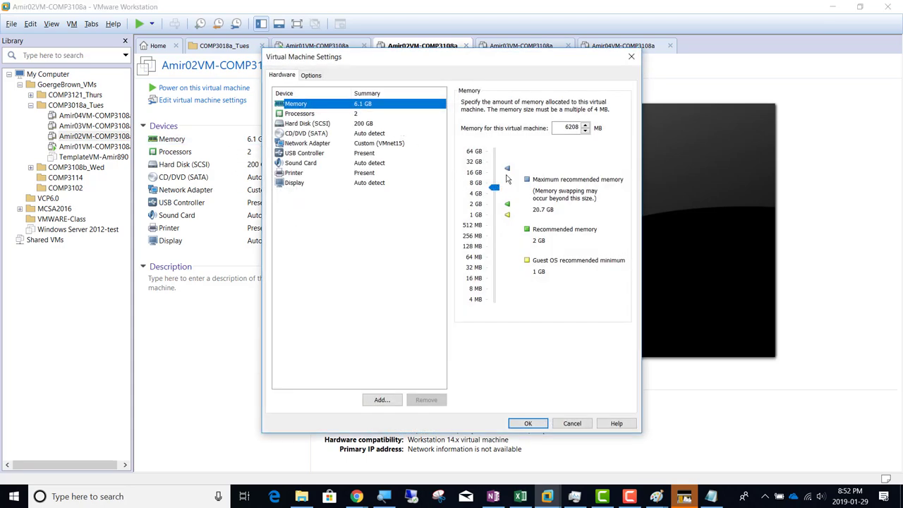
drag(494, 187, 494, 178)
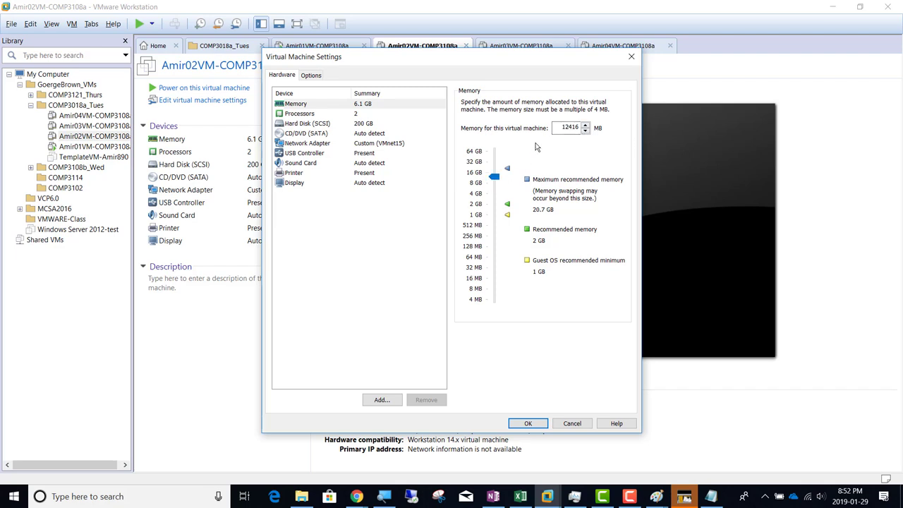
click(384, 496)
click(543, 448)
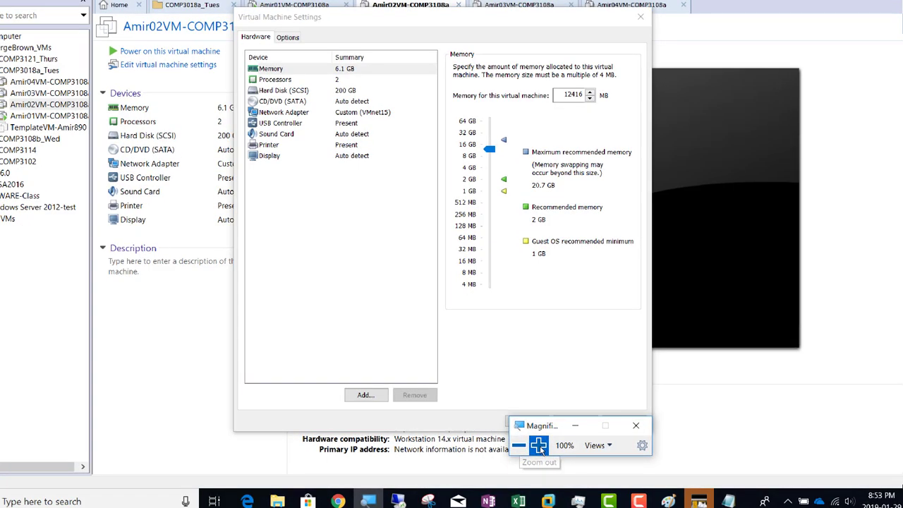
click(539, 445)
click(538, 445)
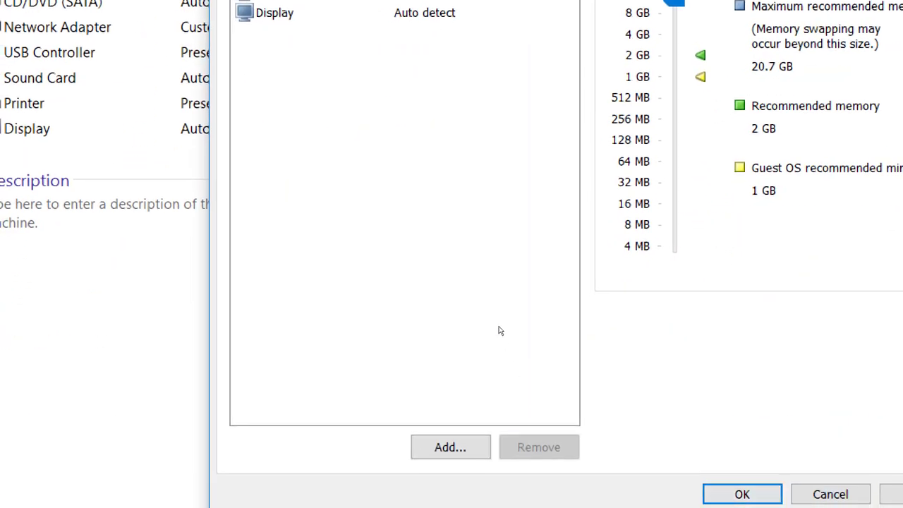
key(Return)
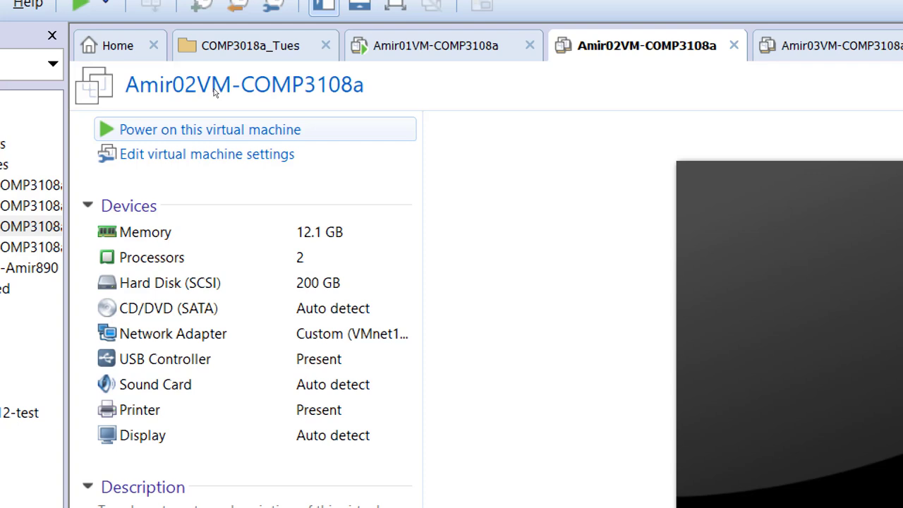
Power on Amir02VM-COMP3108a and sign in to the domain admin account by entering the account password
click(211, 129)
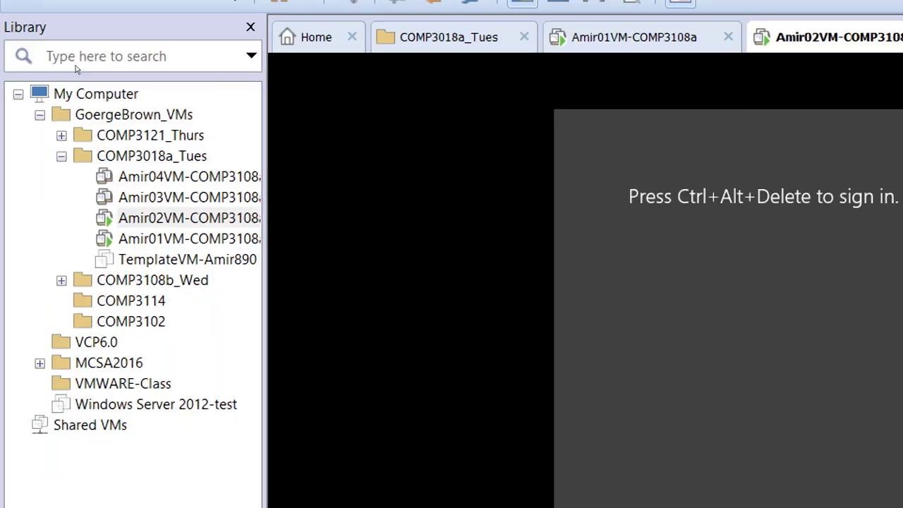
key(ctrl+alt+Insert)
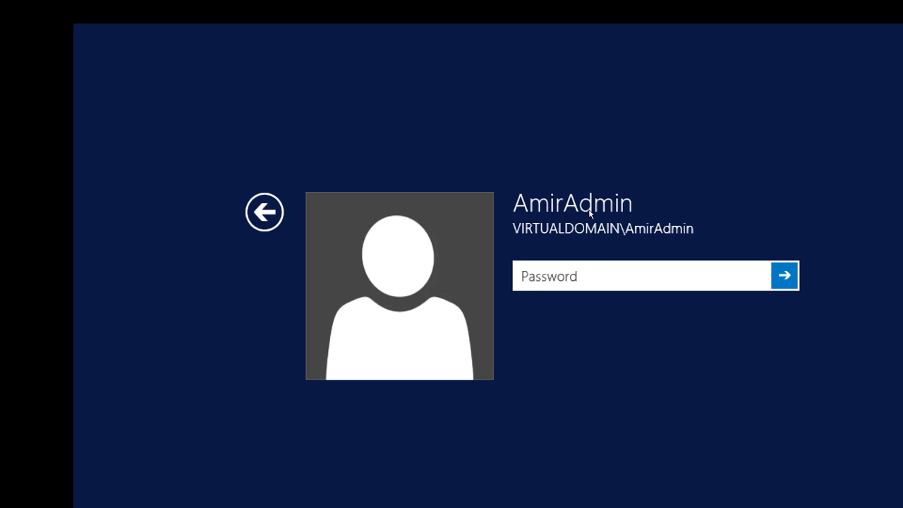
text(********)
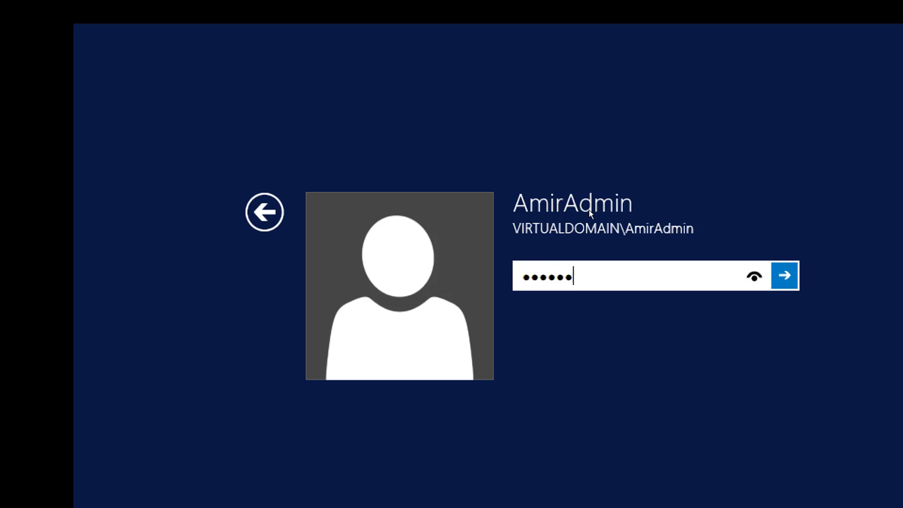
key(Return)
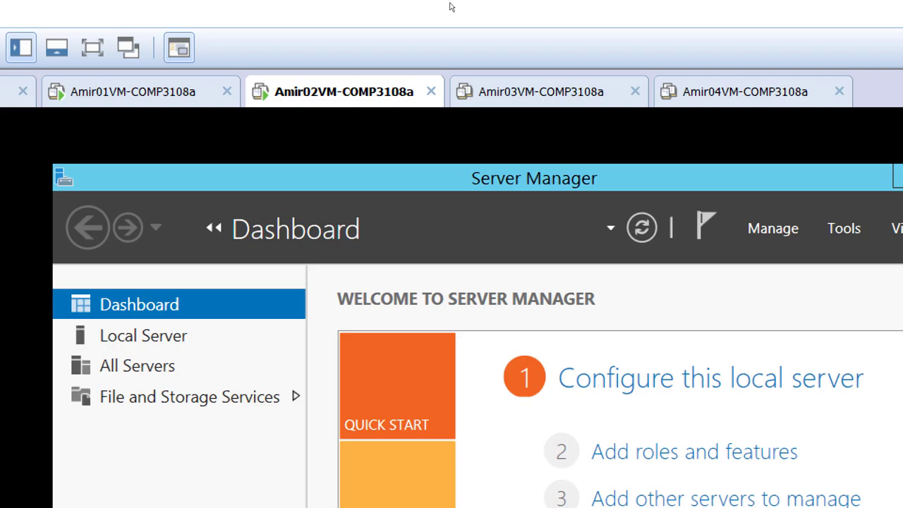
Consult the SQL 2014 preparation notes in OneNote, and add a second network adapter to Amir02VM-COMP3108a in VMware Workstation
key(alt+Tab)
key(alt+Tab)
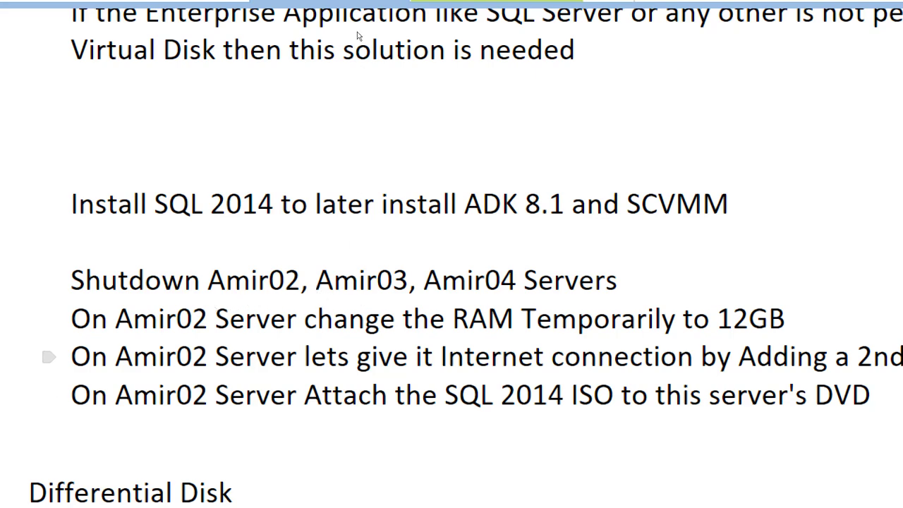
key(alt+Tab)
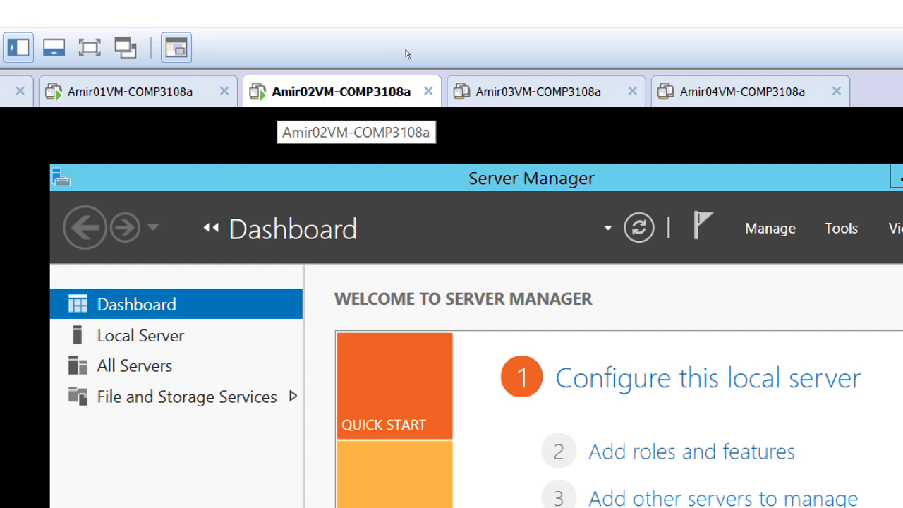
right_click(315, 97)
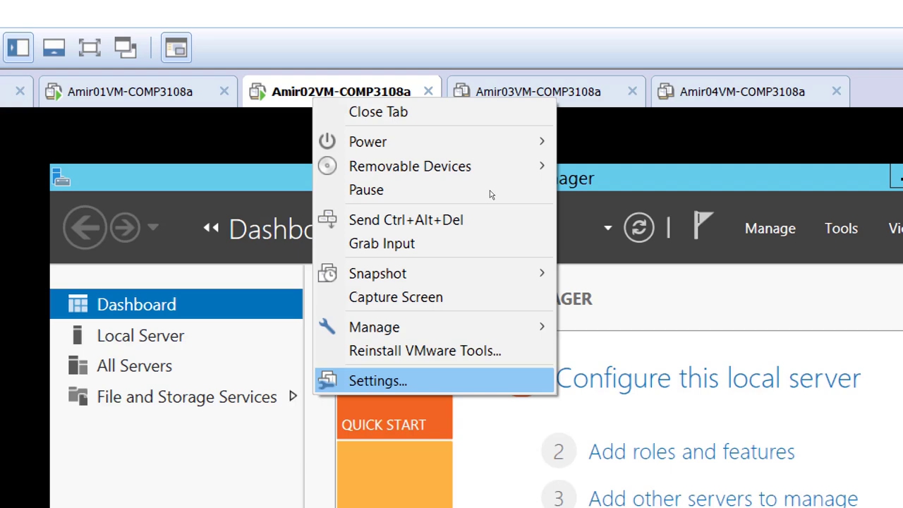
key(Return)
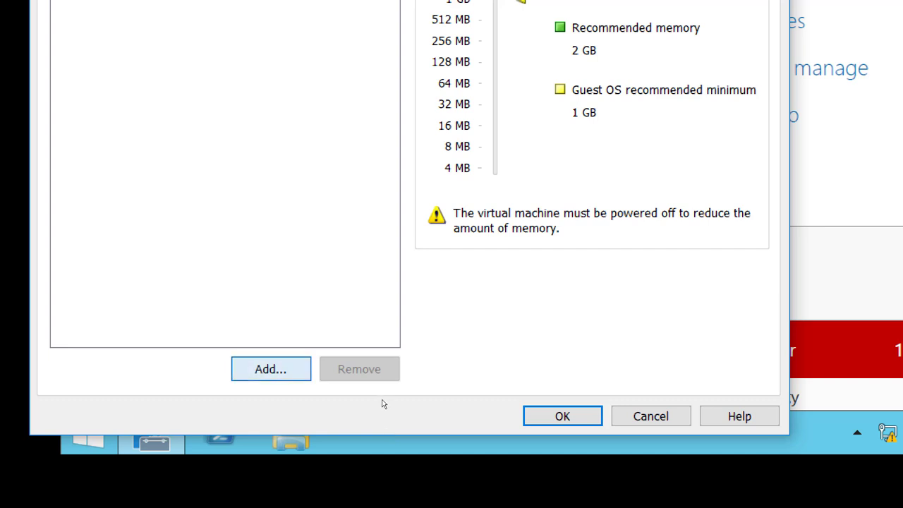
key(Return)
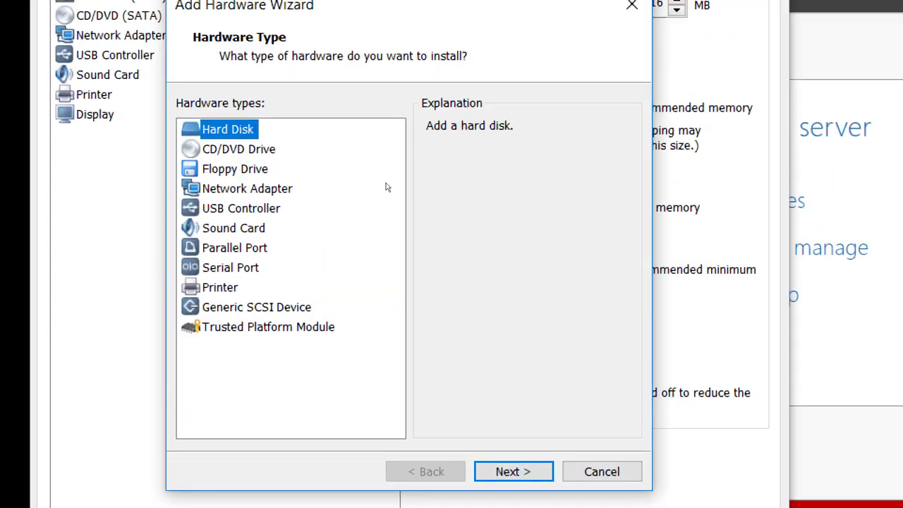
key(Down)
key(Down)
key(Down)
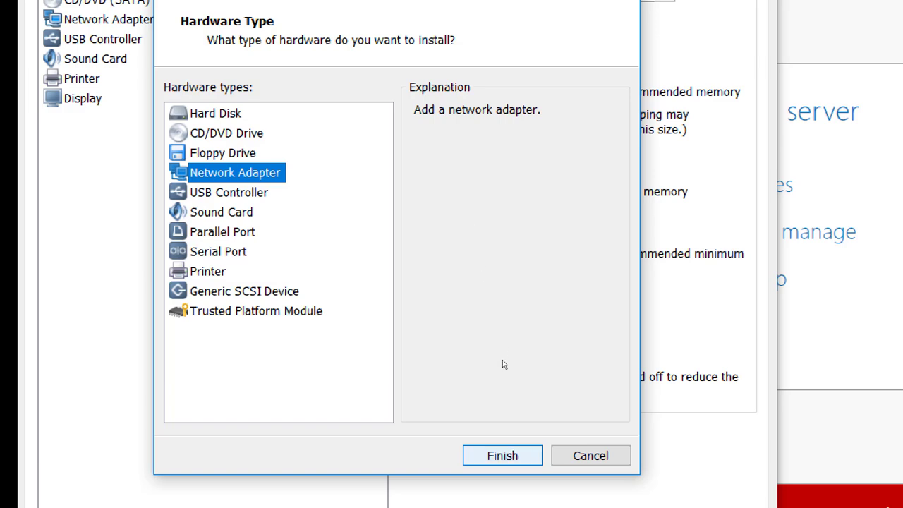
key(Return)
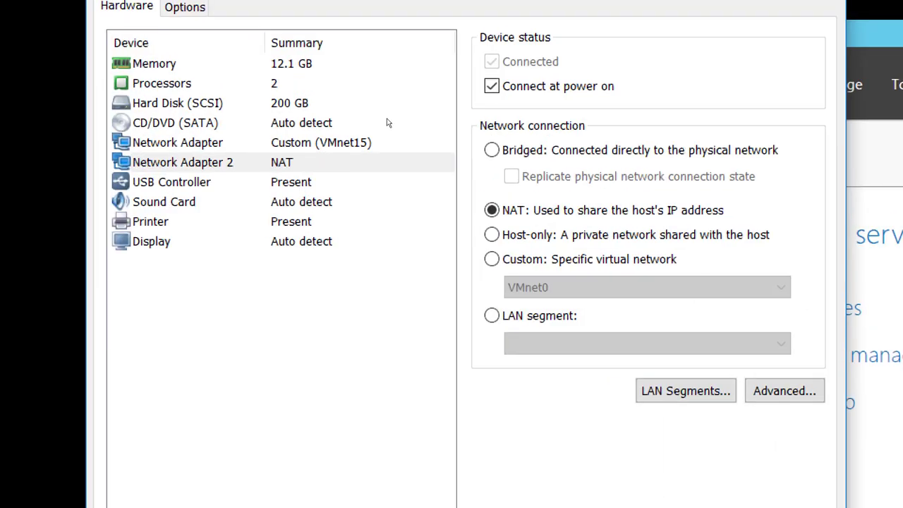
Connect Network Adapter 2 to the custom virtual network VMnet8 (NAT)
click(373, 158)
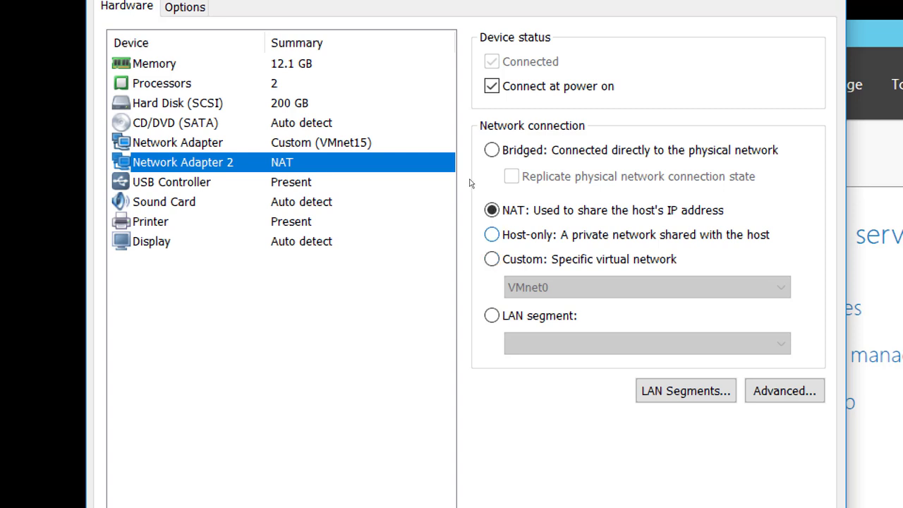
click(482, 210)
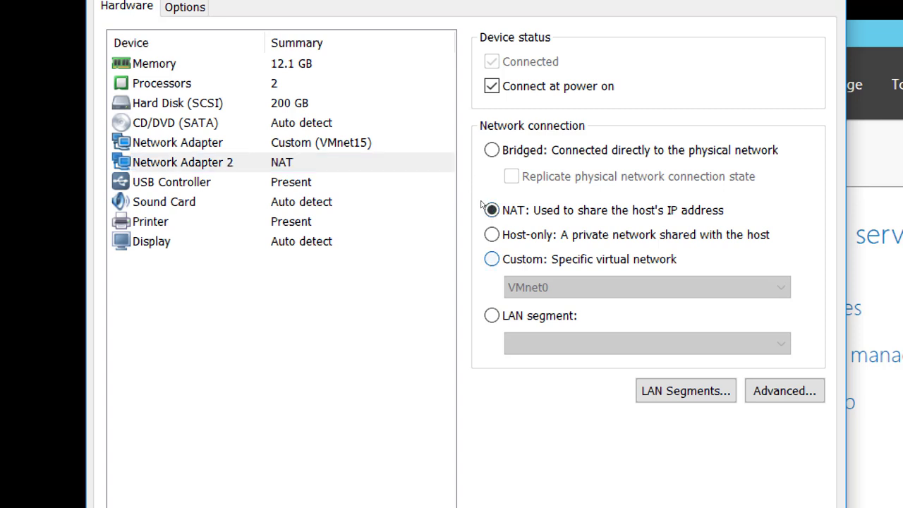
key(Down)
key(Down)
key(Tab)
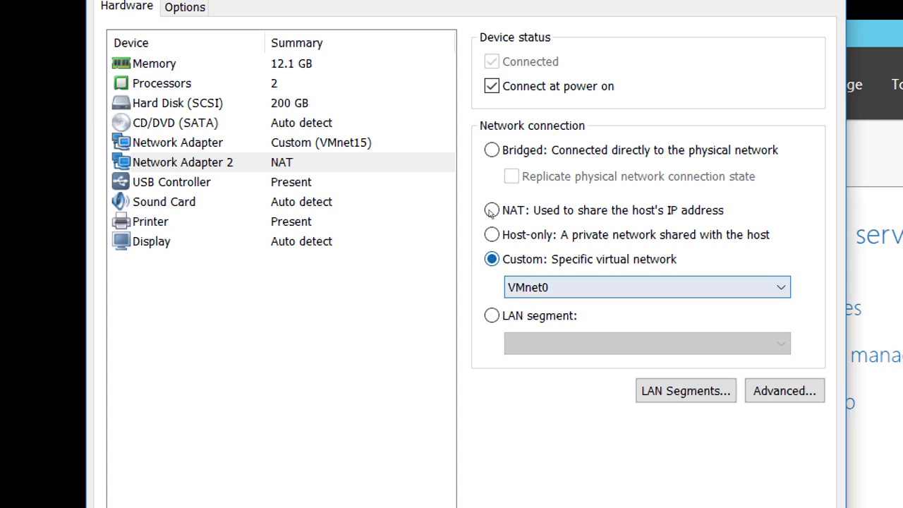
click(515, 287)
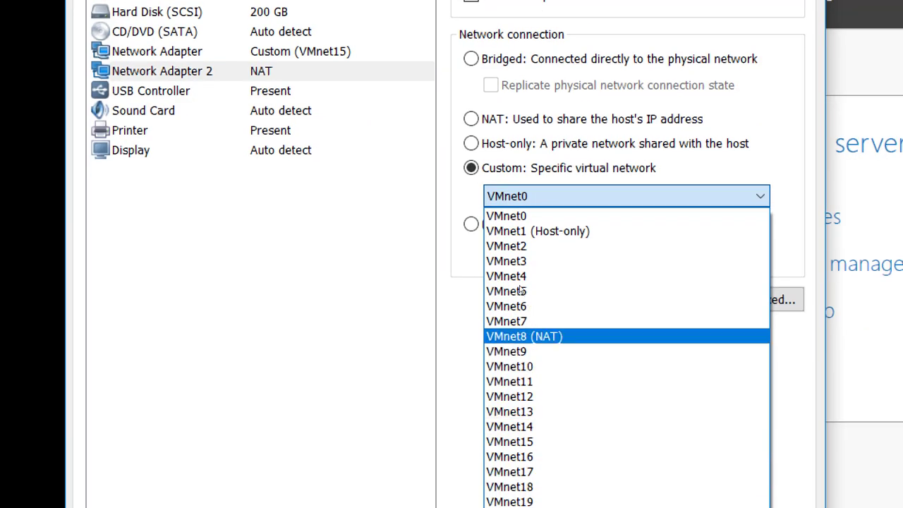
key(Return)
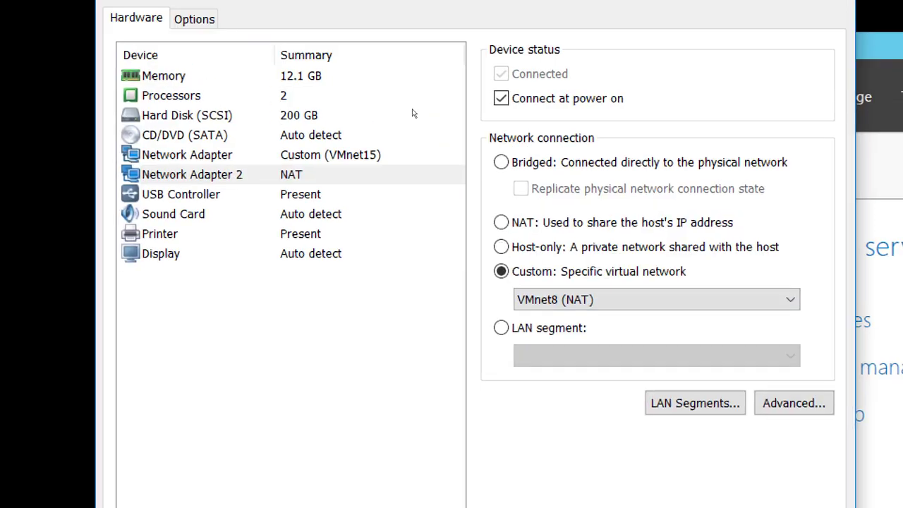
key(Down)
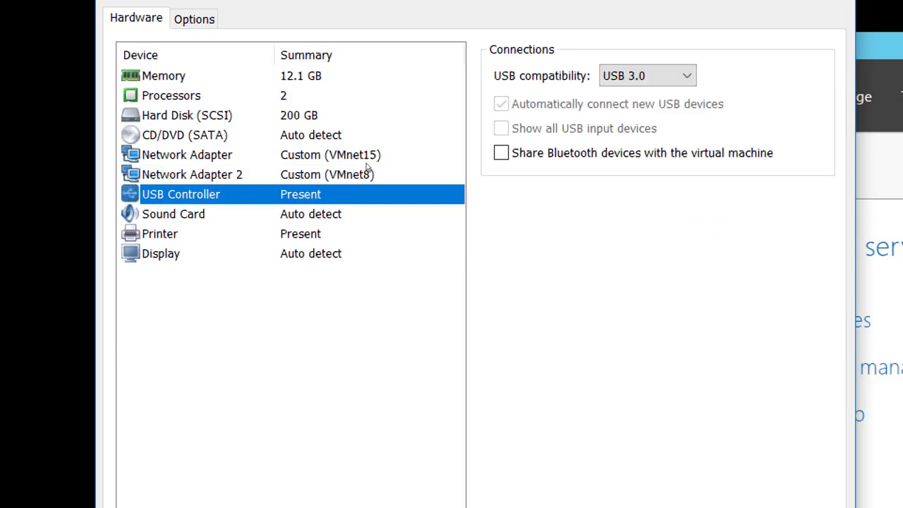
click(374, 171)
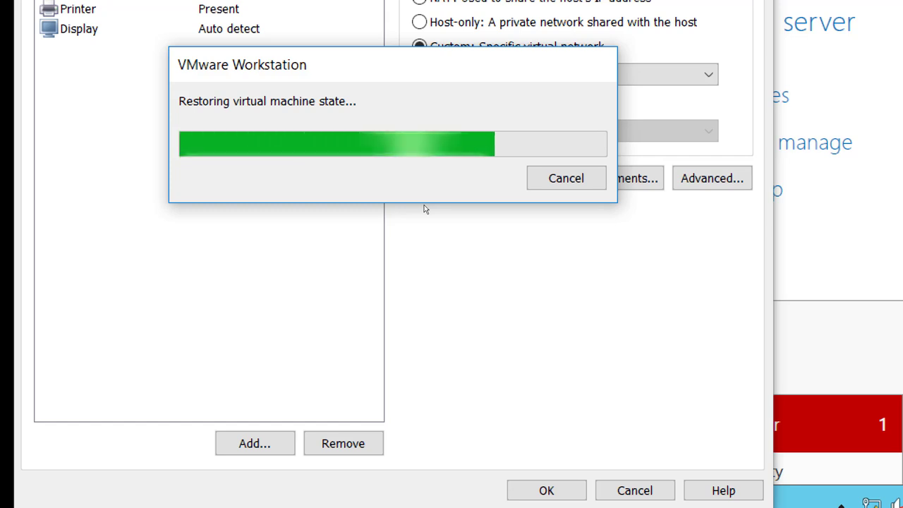
Apply the virtual machine settings, test Amir02's internet connection in Internet Explorer without completing its setup prompt, and close the browser
key(Return)
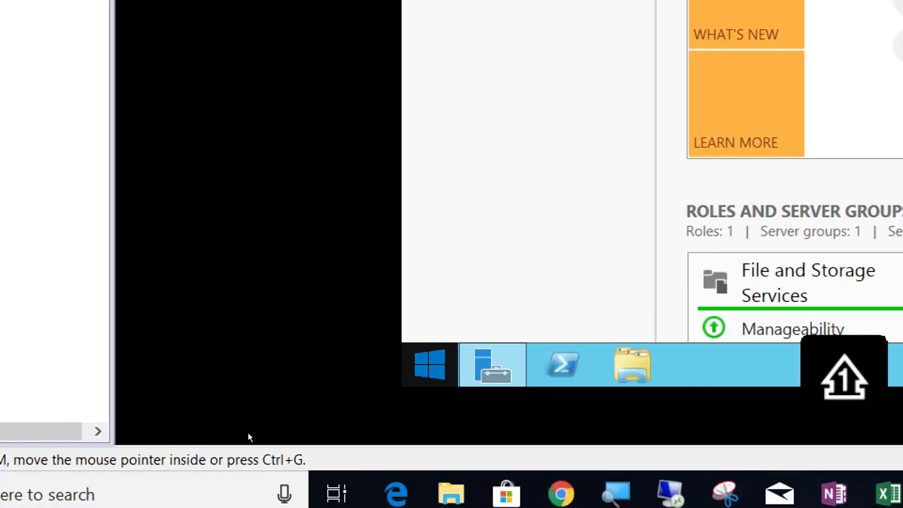
key(ctrl+g)
key(super)
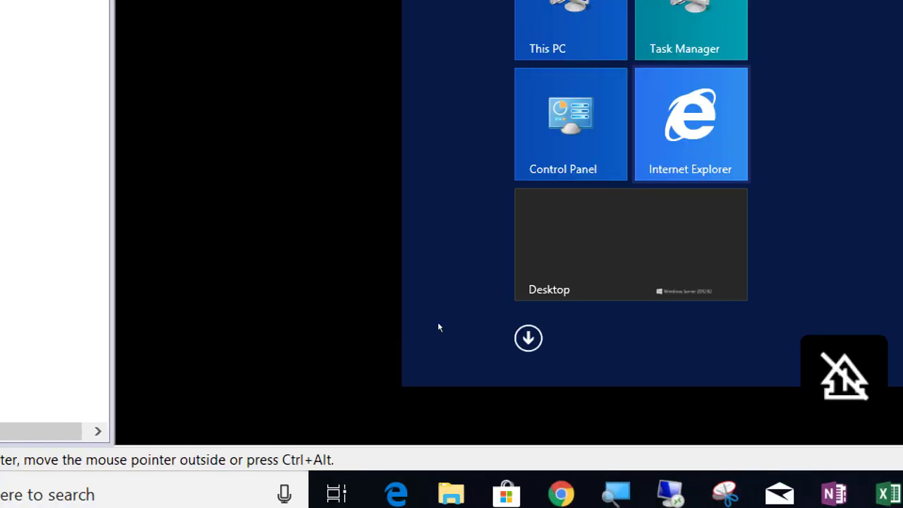
key(super)
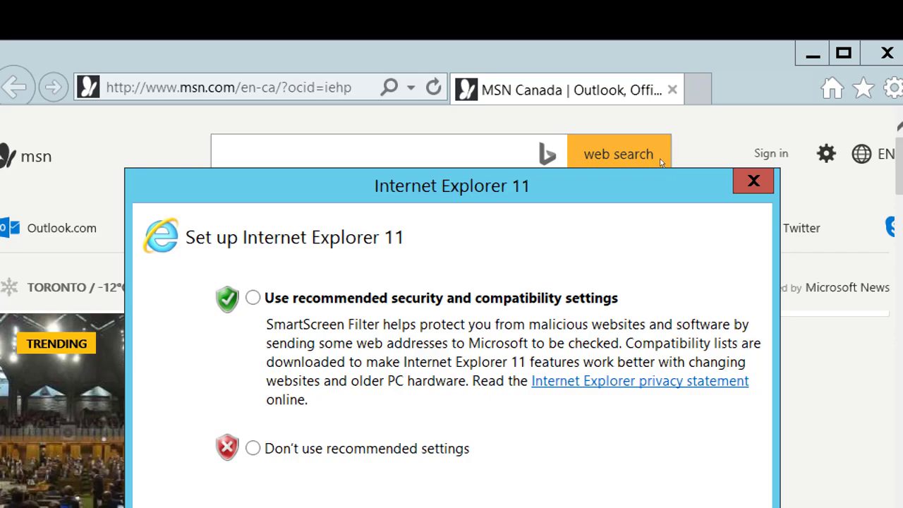
click(754, 180)
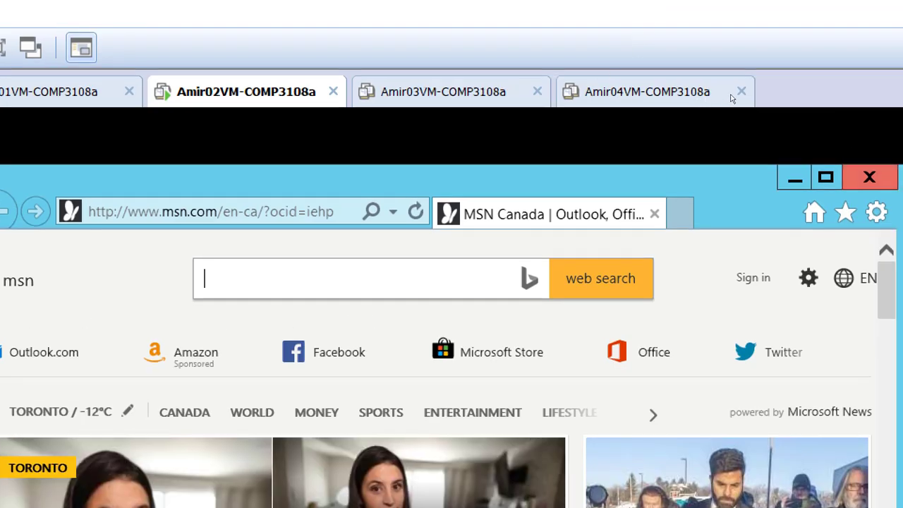
click(869, 177)
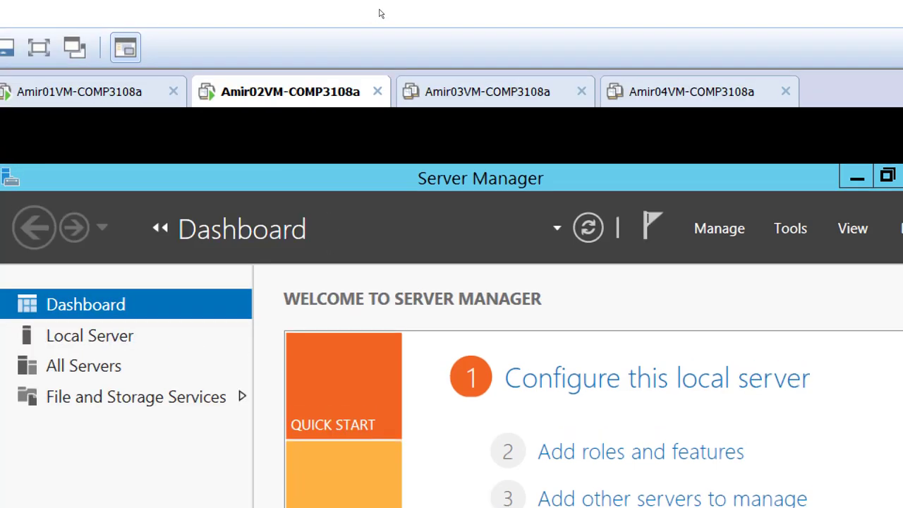
Consult the OneNote instruction on attaching the SQL 2014 ISO, and open the settings of Amir02VM-COMP3108a in VMware Workstation
key(alt+Tab)
key(alt+Tab)
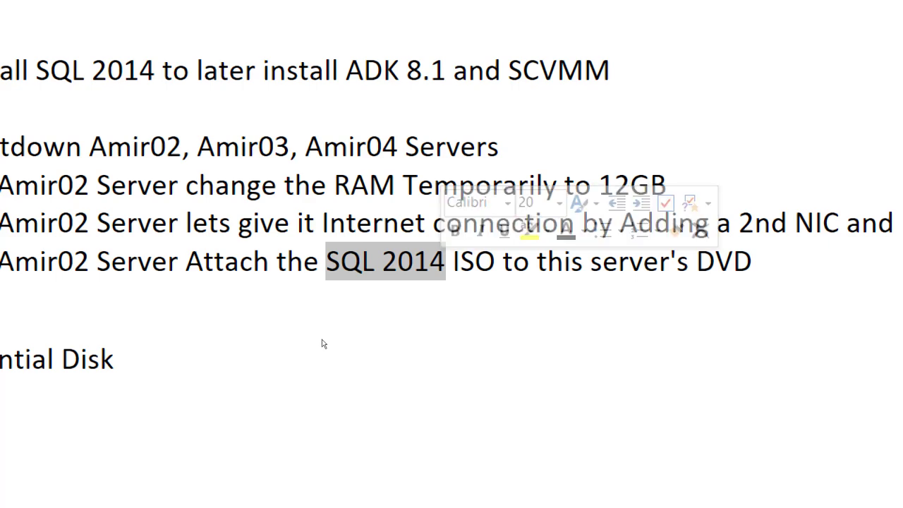
key(super+Tab)
scroll(324, 146, up, 2)
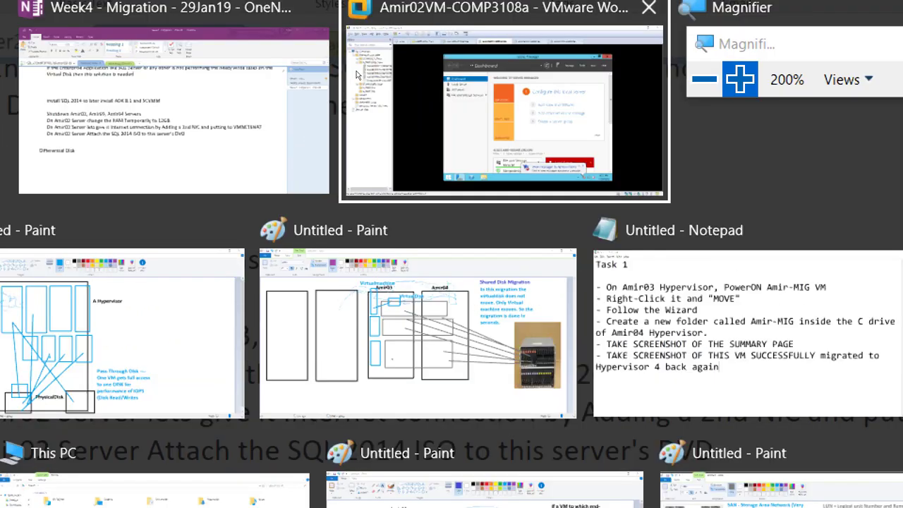
click(465, 106)
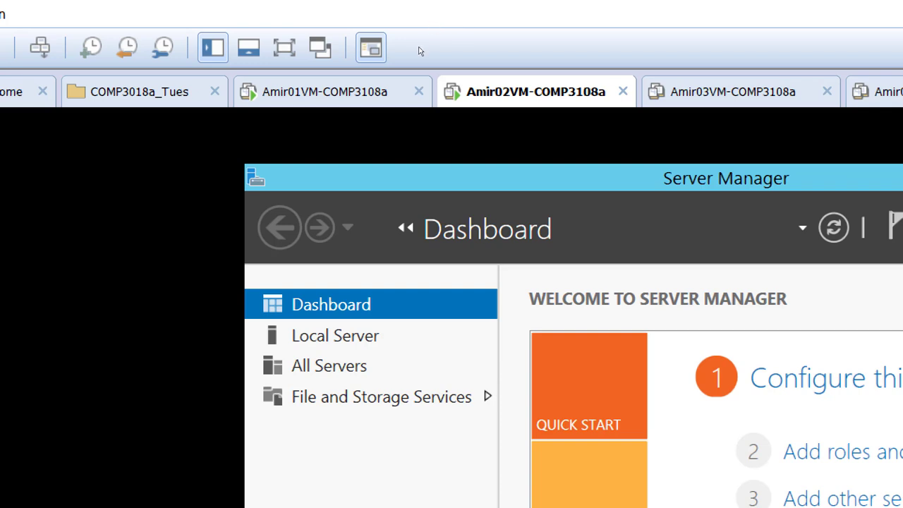
right_click(530, 99)
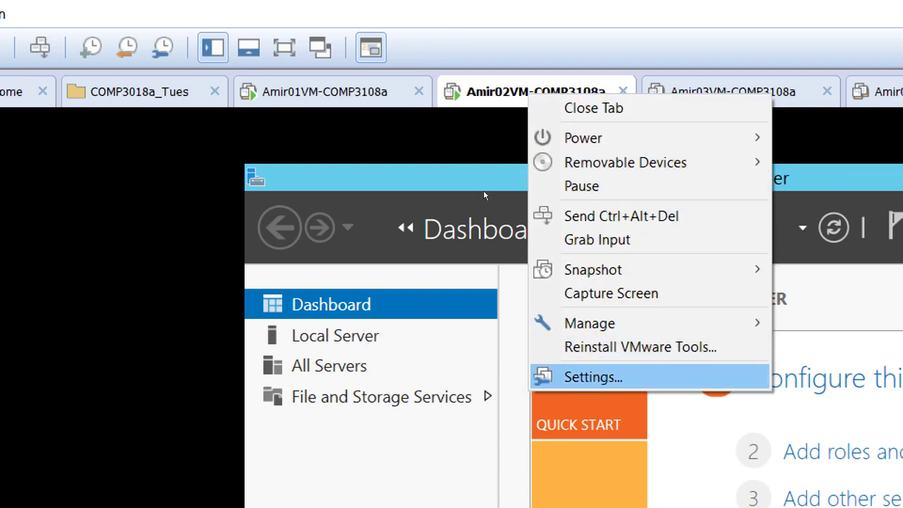
key(Return)
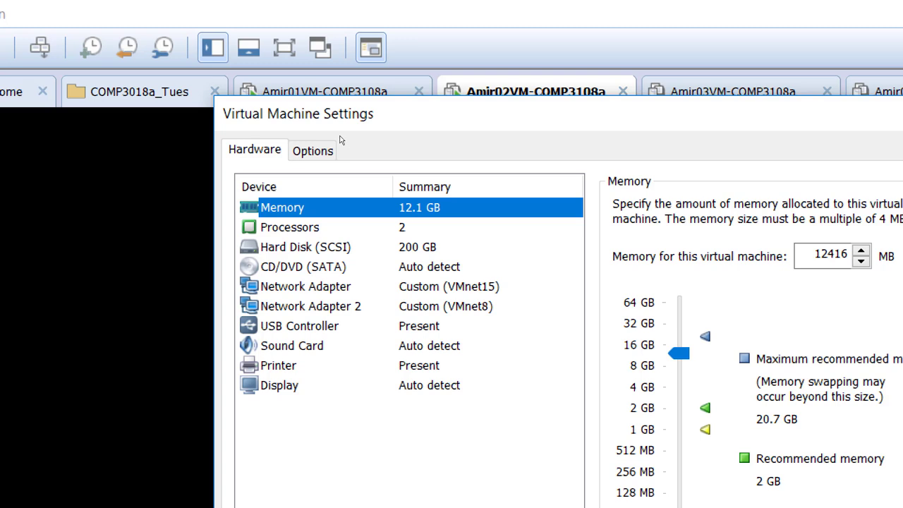
Switch the CD/DVD (SATA) drive to use an ISO image file and start browsing for the image
key(Down)
key(Down)
key(Down)
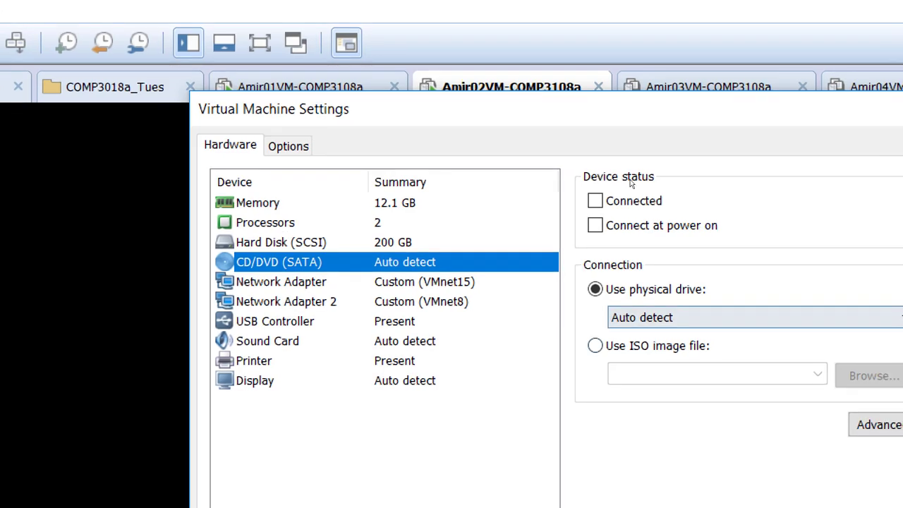
key(alt+m)
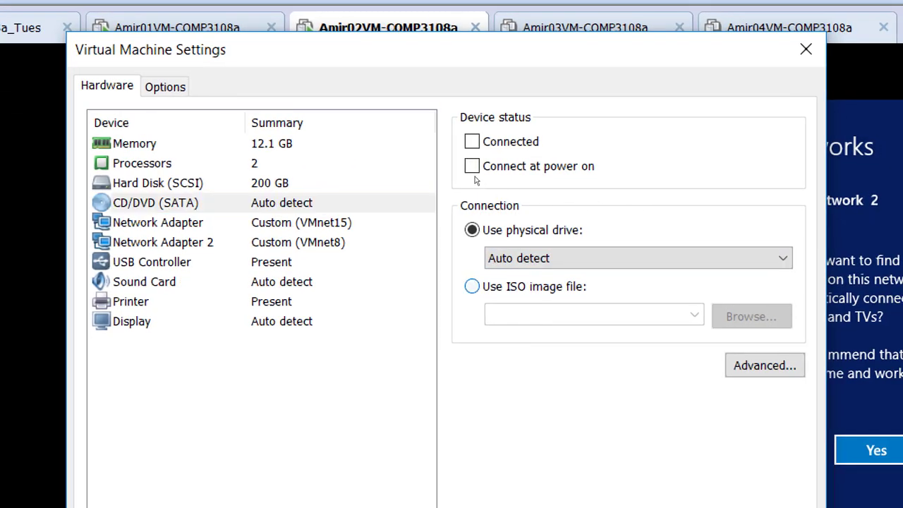
key(Tab)
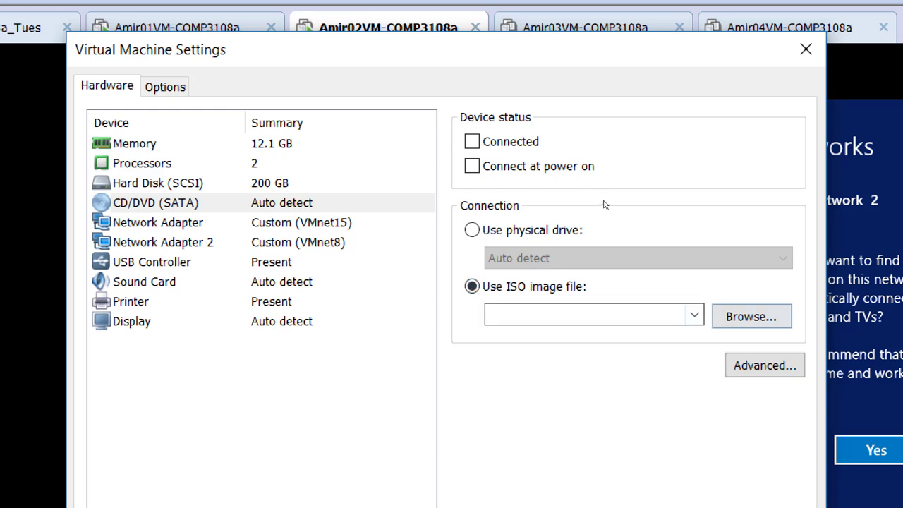
key(Tab)
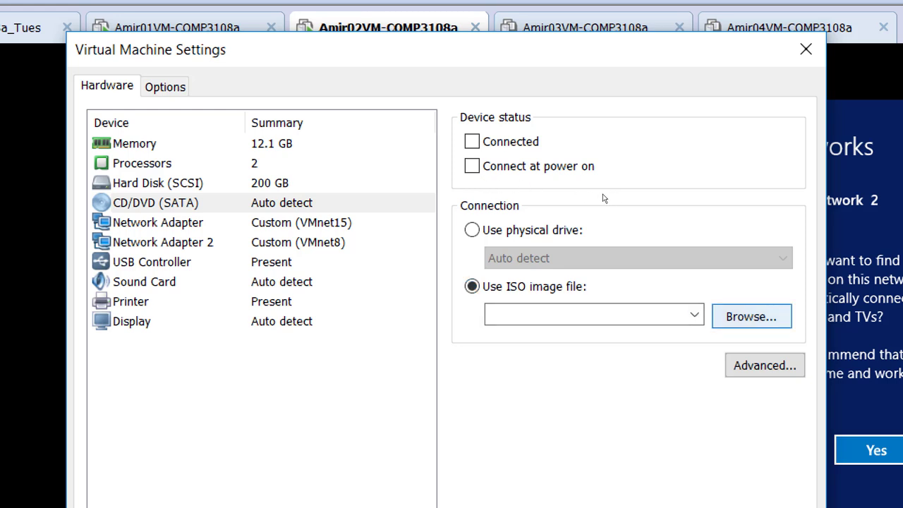
key(Return)
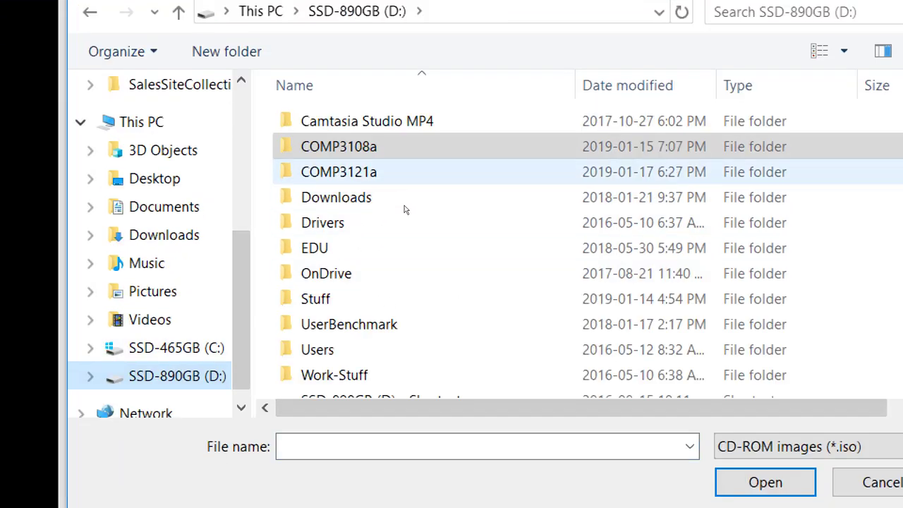
Load en_sql_server_2014_enterprise_core_edition_with_service_pack_1_x64_dvd_6672706.iso from D:\EDU\Central_SOFT\GB_Soft, connect the DVD drive and apply the settings
double_click(400, 248)
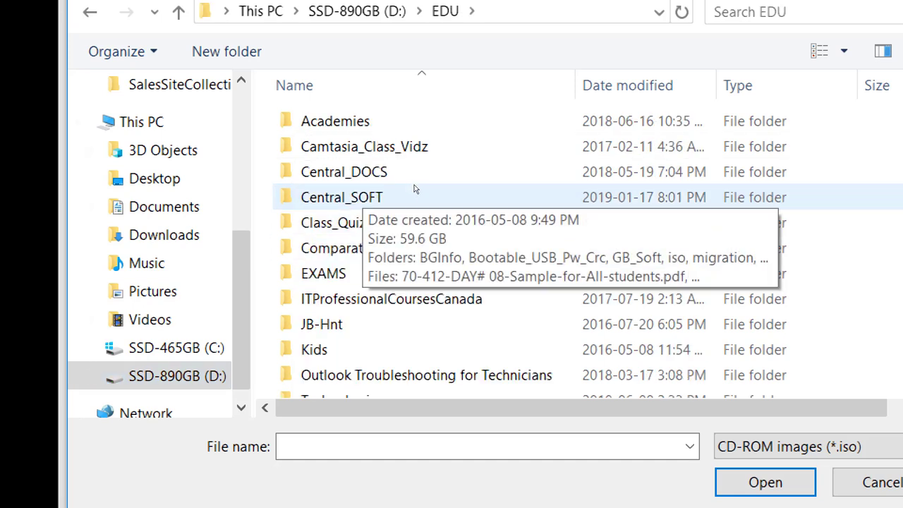
click(416, 190)
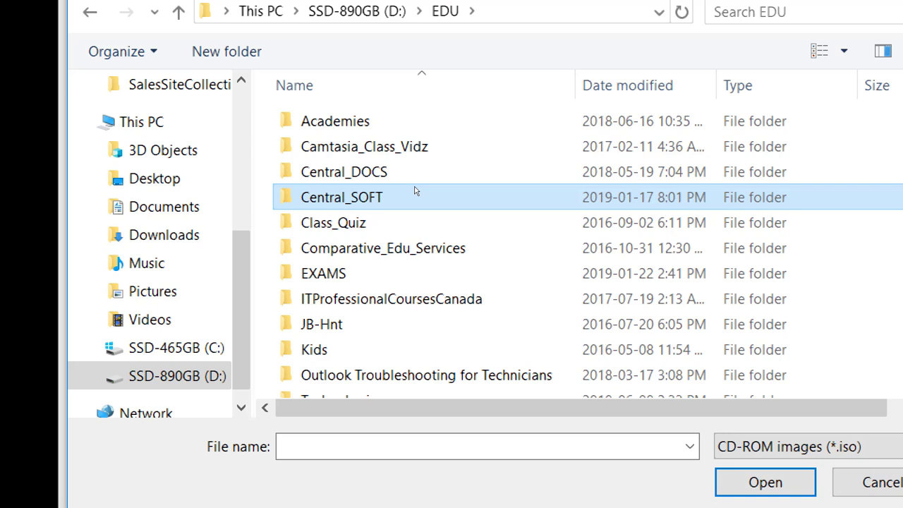
double_click(416, 191)
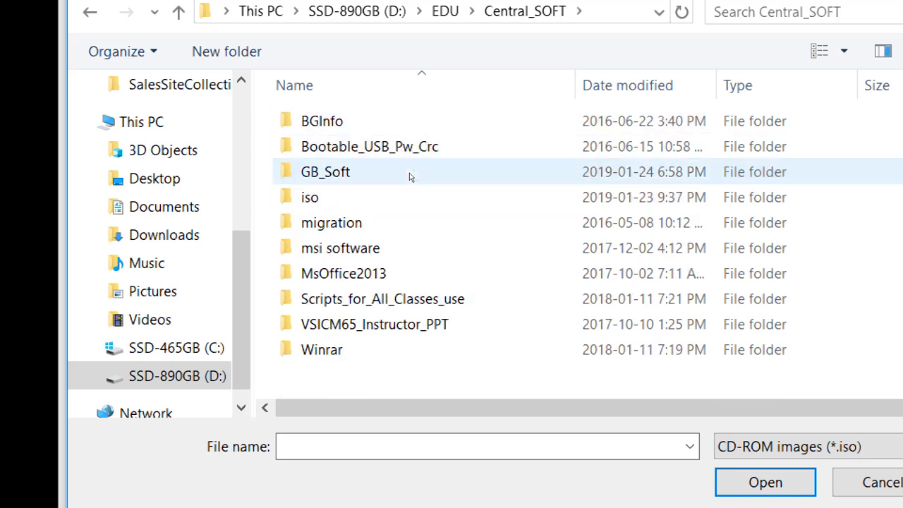
double_click(409, 173)
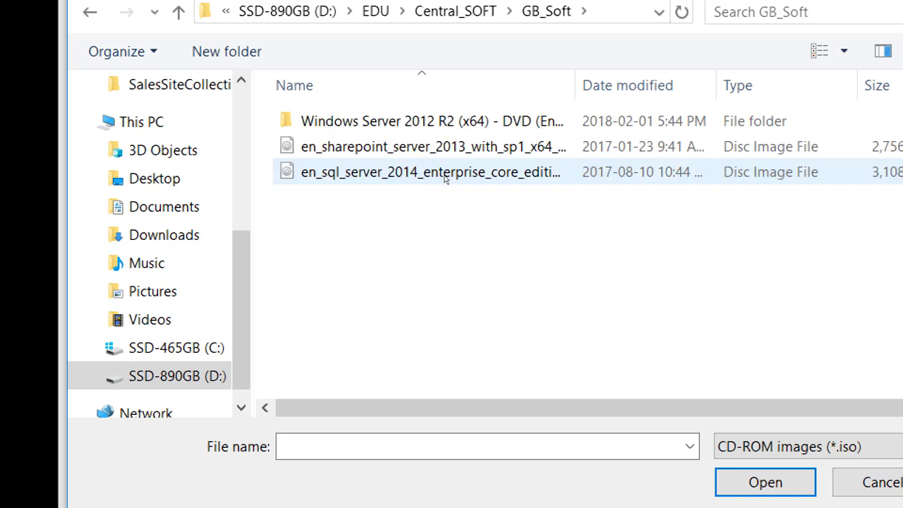
click(444, 177)
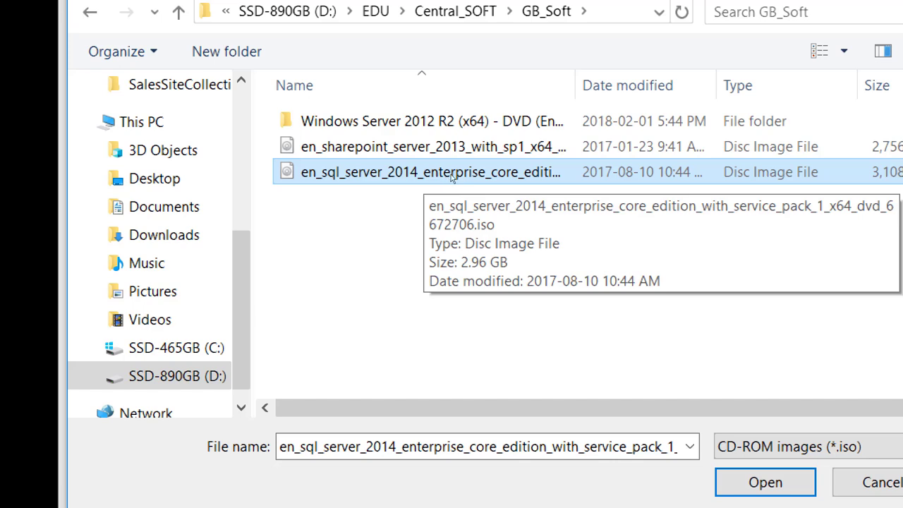
double_click(452, 175)
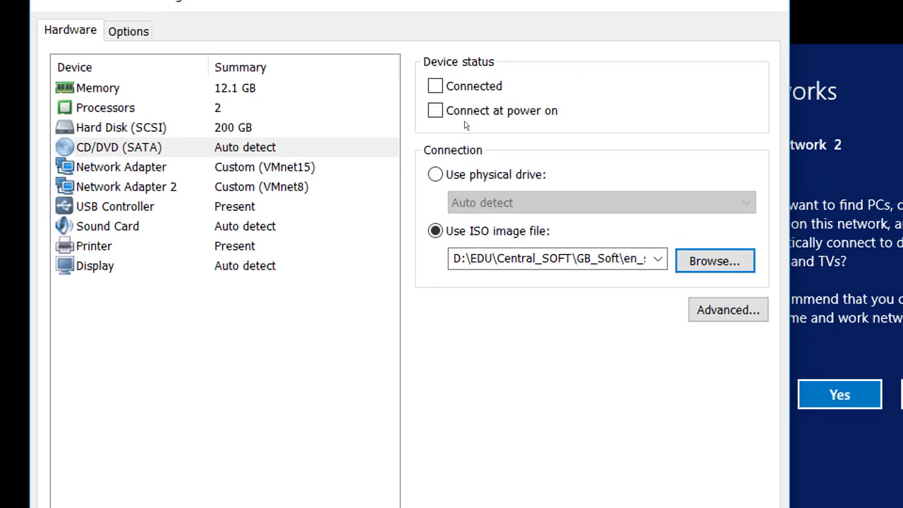
click(466, 113)
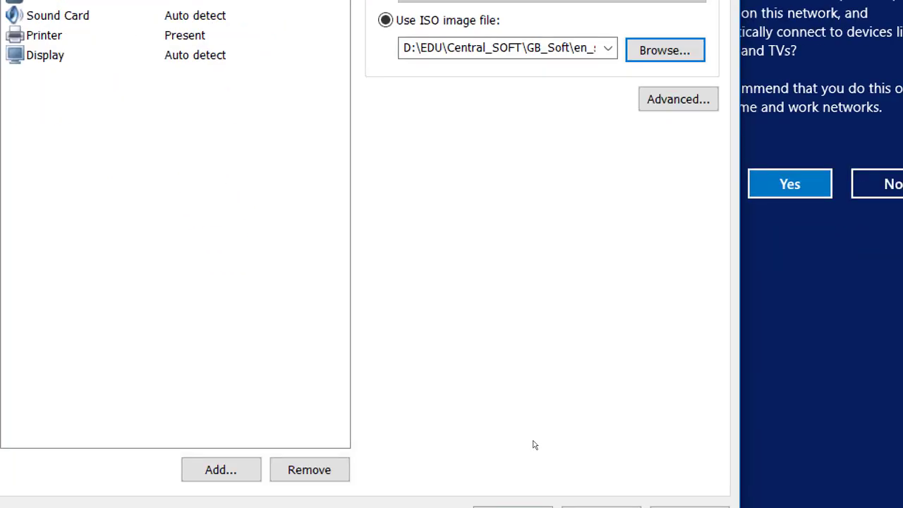
key(Return)
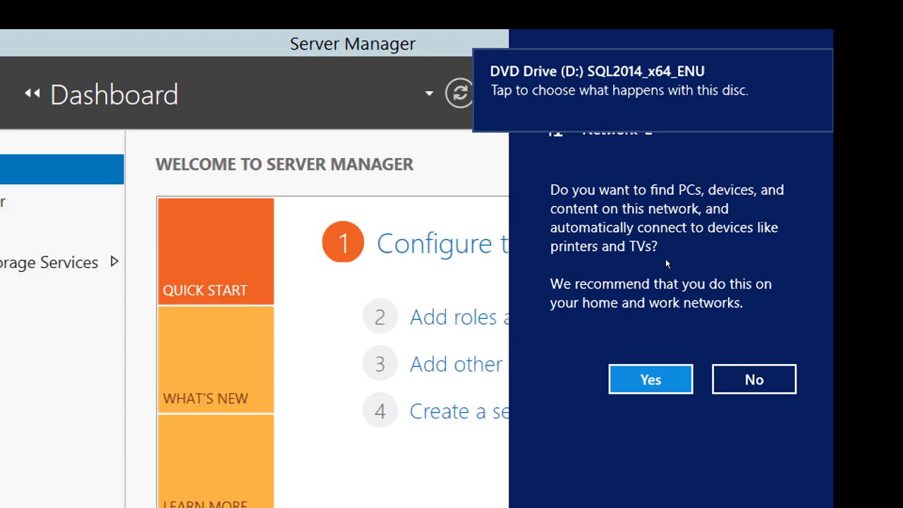
Dismiss the network discovery prompt, launch SQL Server 2014 setup from DVD Drive (D:), and allow it to make changes to the server
key(Escape)
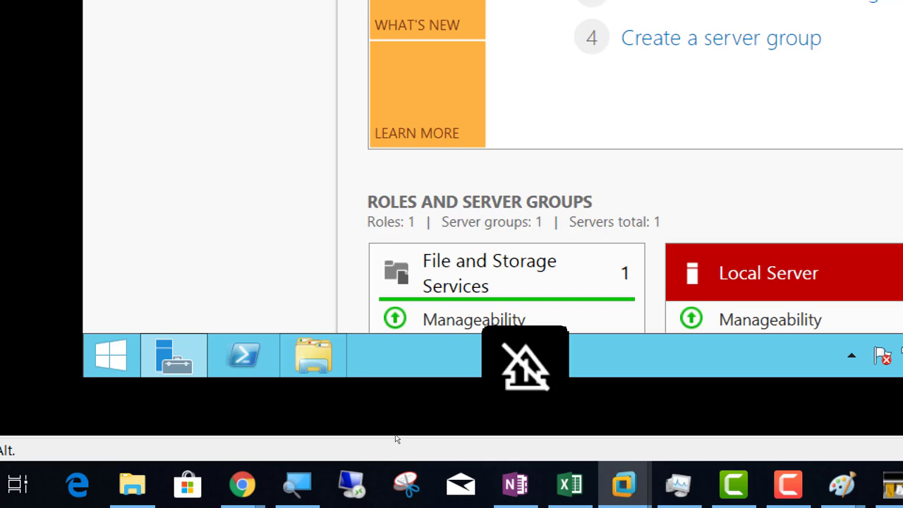
click(313, 355)
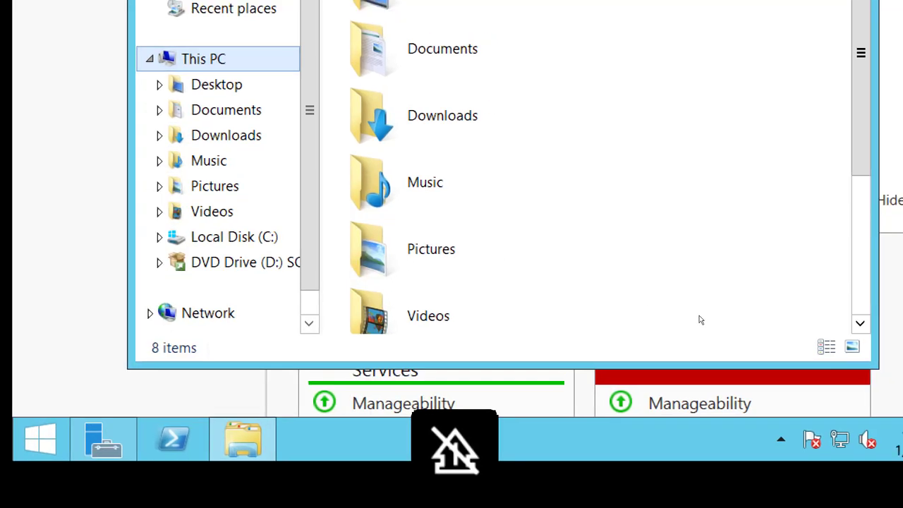
scroll(701, 320, down, 3)
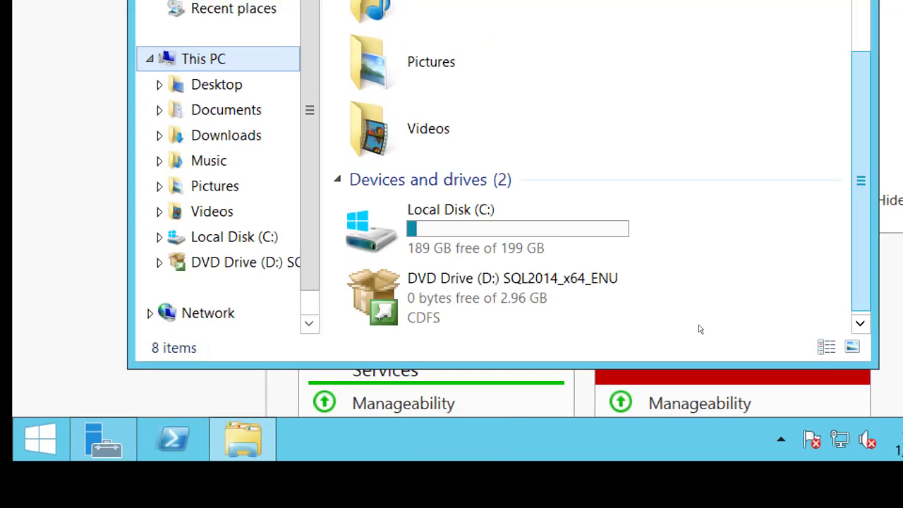
double_click(523, 355)
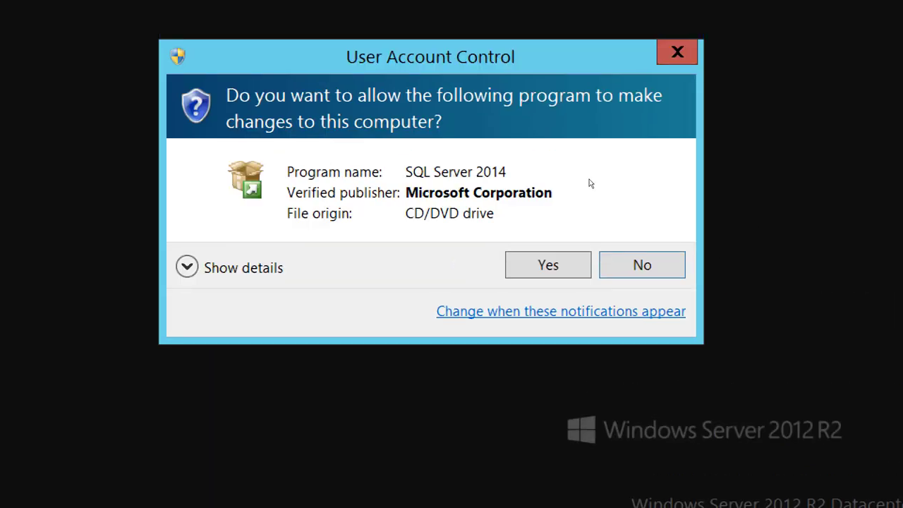
click(569, 275)
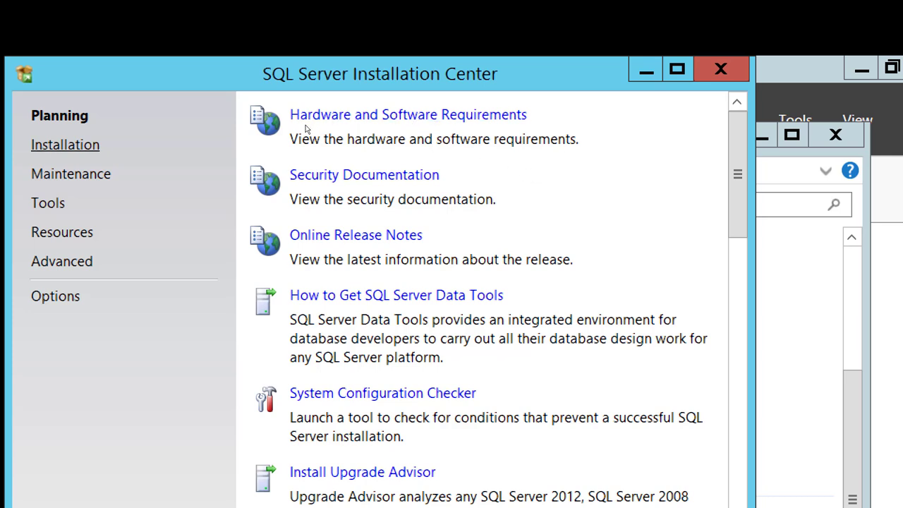
Start a new SQL Server stand-alone installation from the Installation section of the SQL Server Installation Center
key(Return)
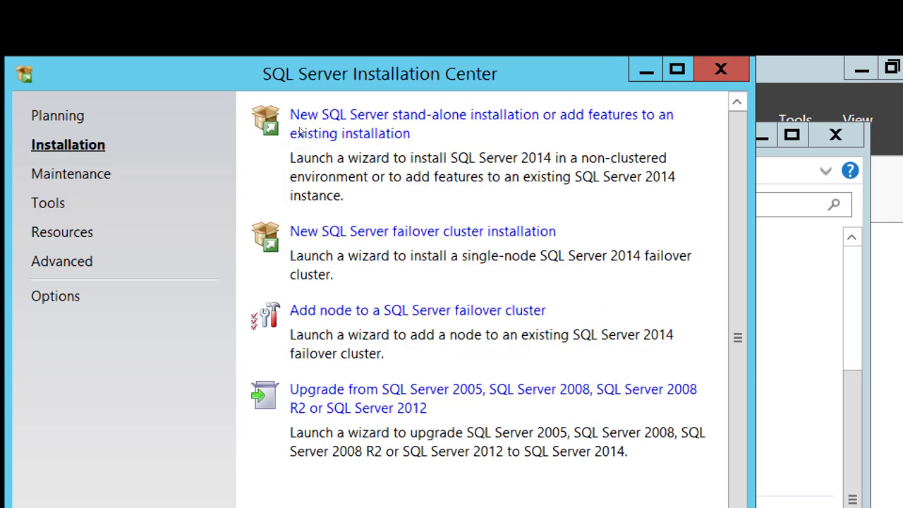
key(Up)
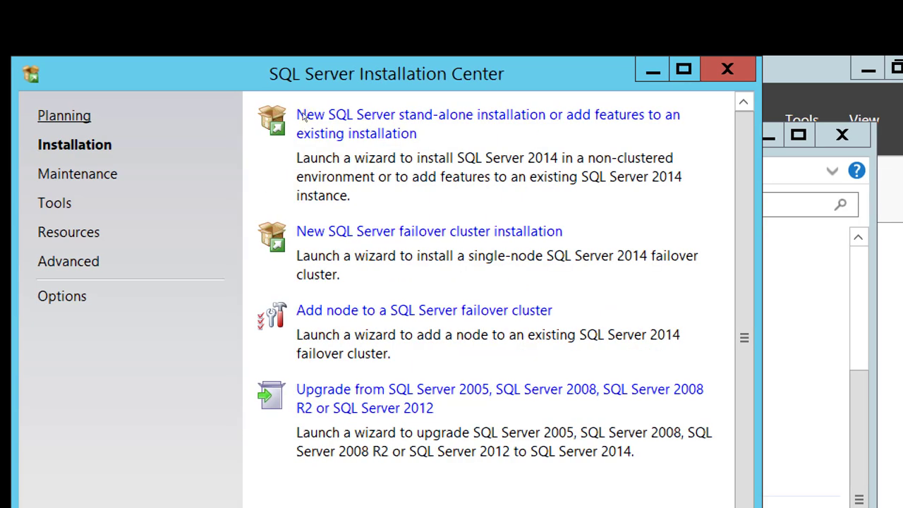
key(Down)
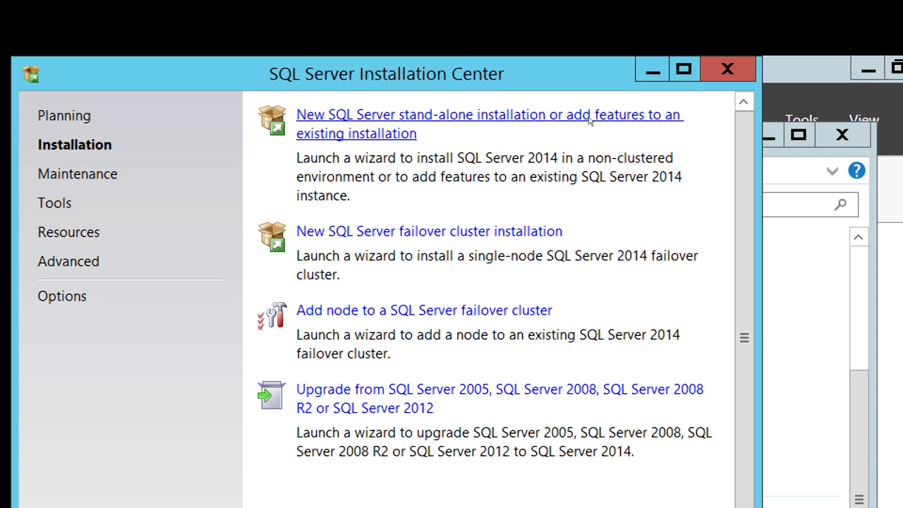
click(476, 115)
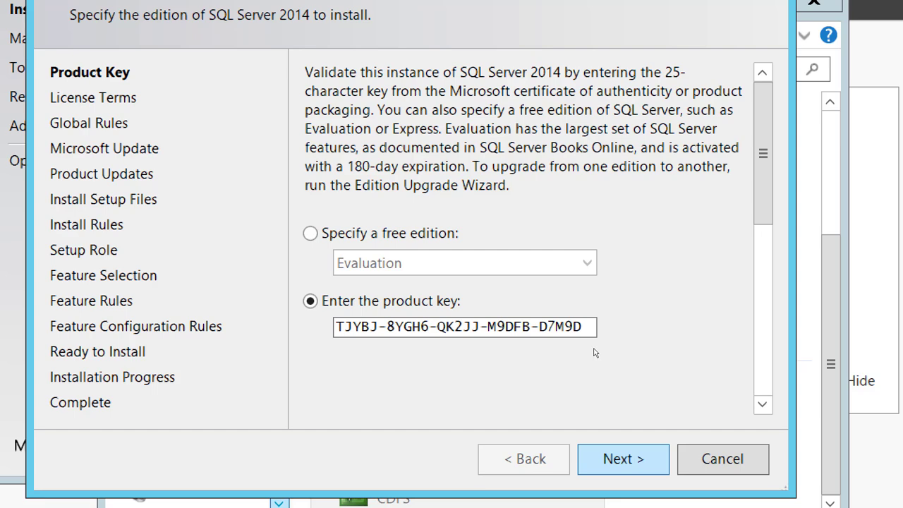
Keep the prefilled product key, accept the license terms without enabling CEIP, and continue to the Microsoft Update page
key(Return)
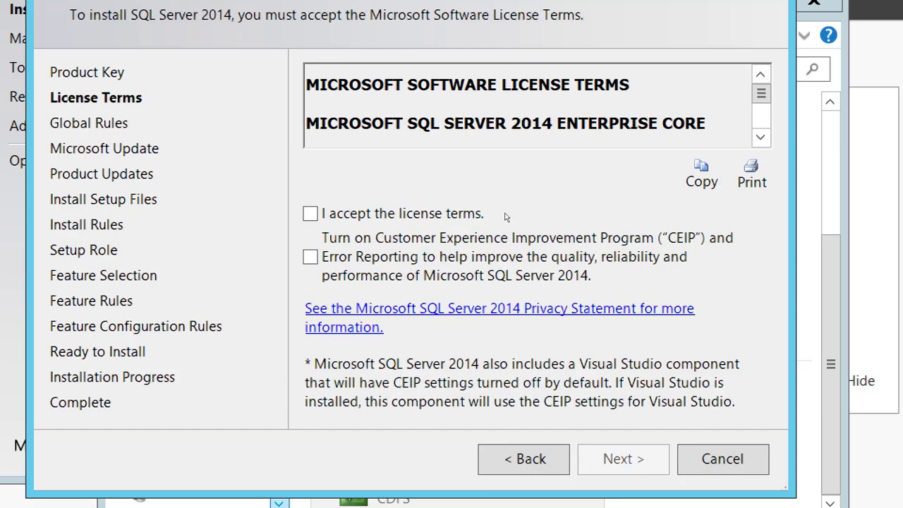
key(alt+a)
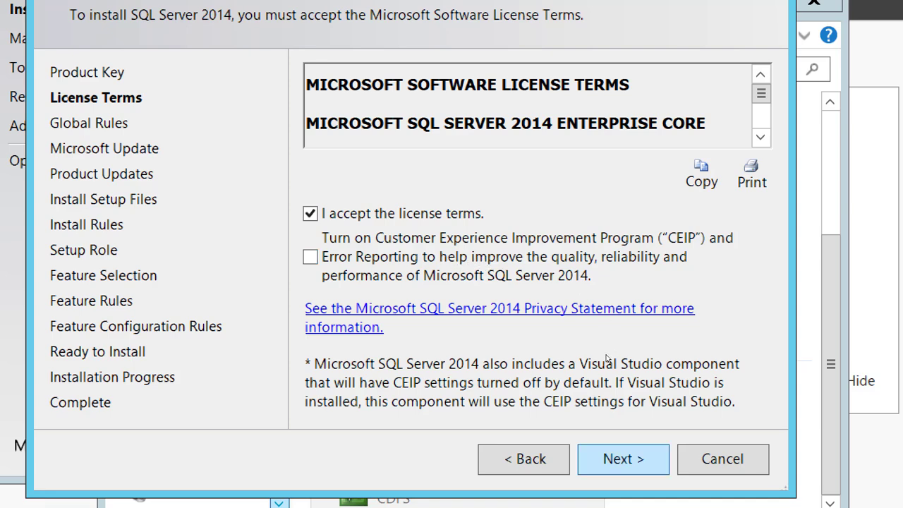
key(Return)
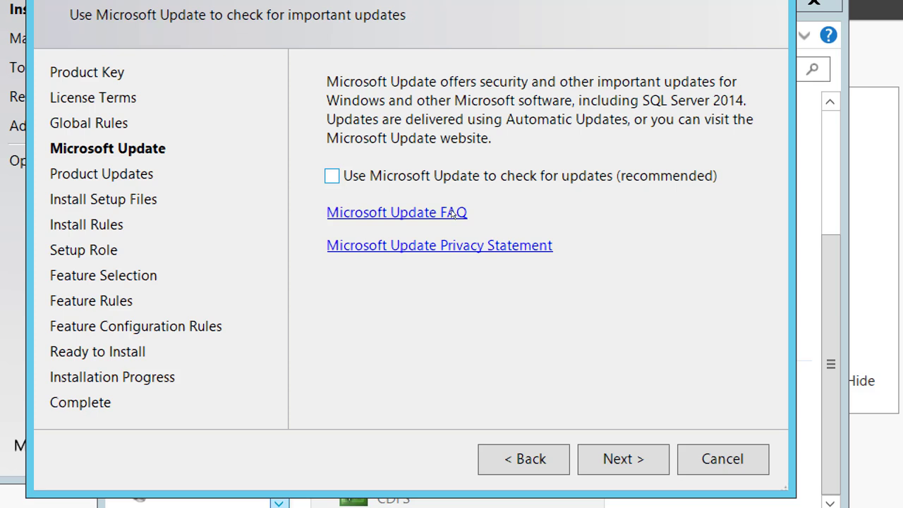
Enable Microsoft Update checking, rerun the product update search, and continue with SQL Server Feature Installation to Feature Selection
key(space)
key(Return)
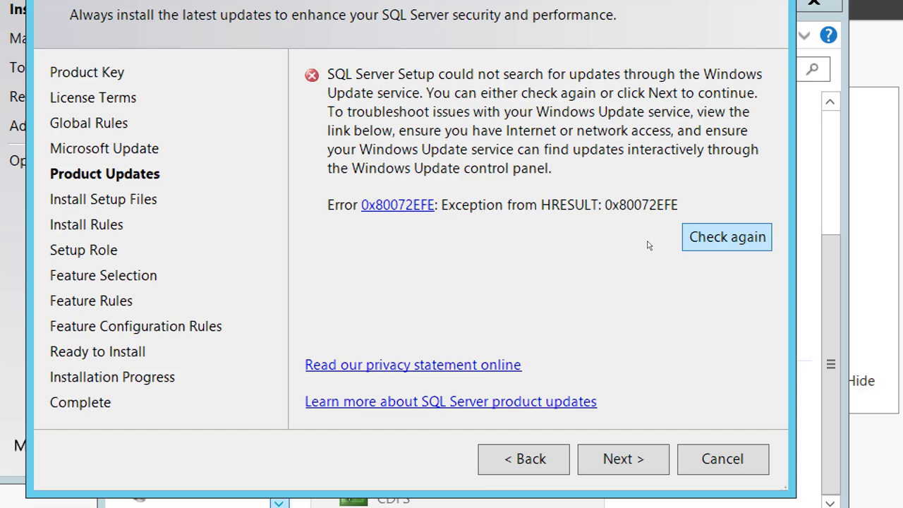
key(Return)
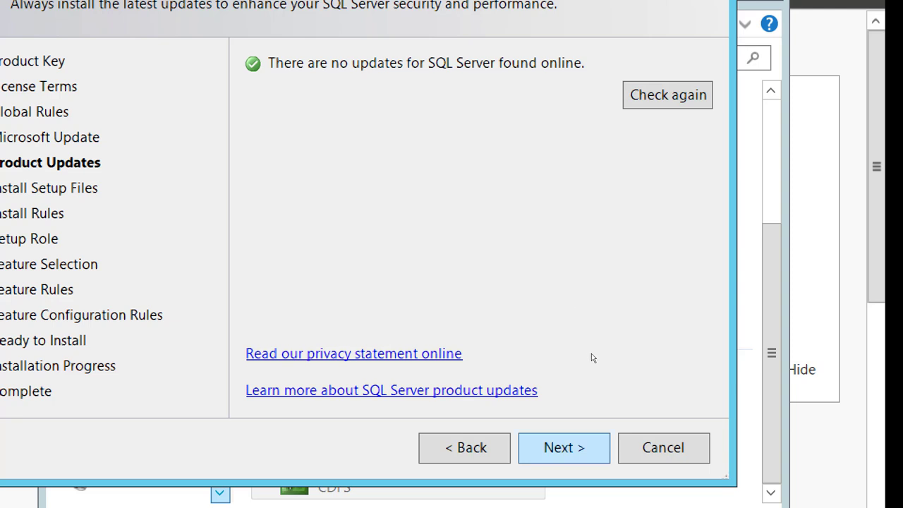
key(Return)
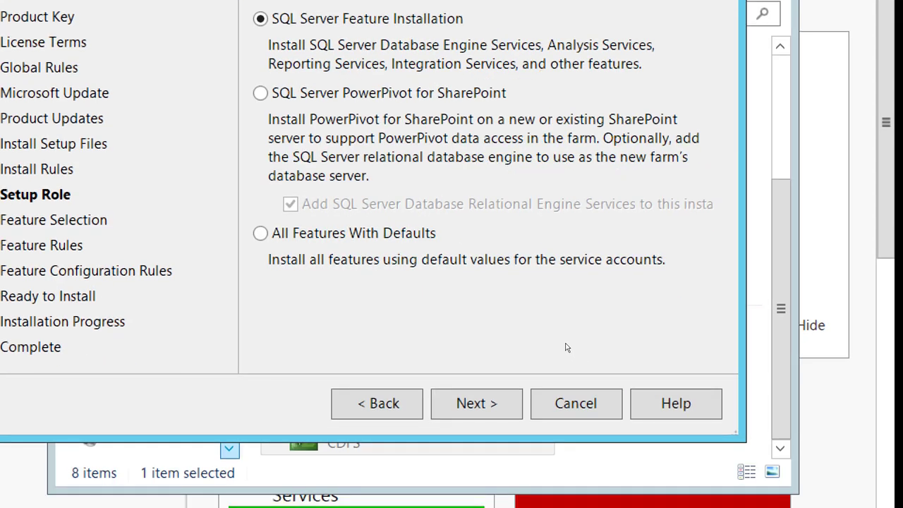
key(Return)
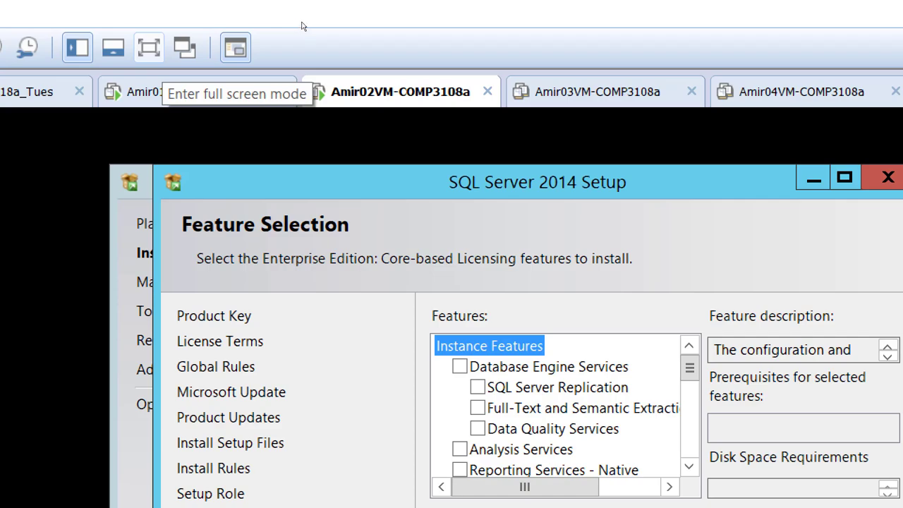
Select Database Engine Services in the maximized setup window in full screen mode, and exit setup from the rules check page
key(ctrl+alt+Return)
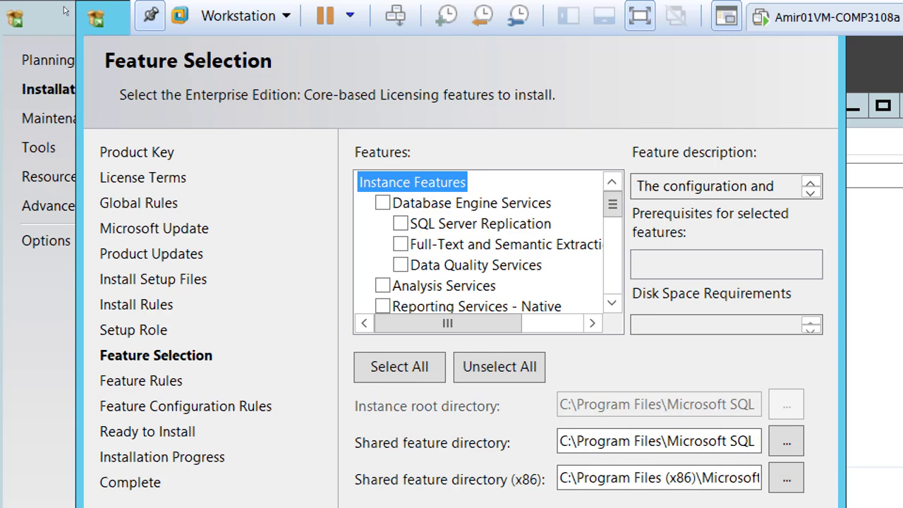
drag(123, 21, 138, 82)
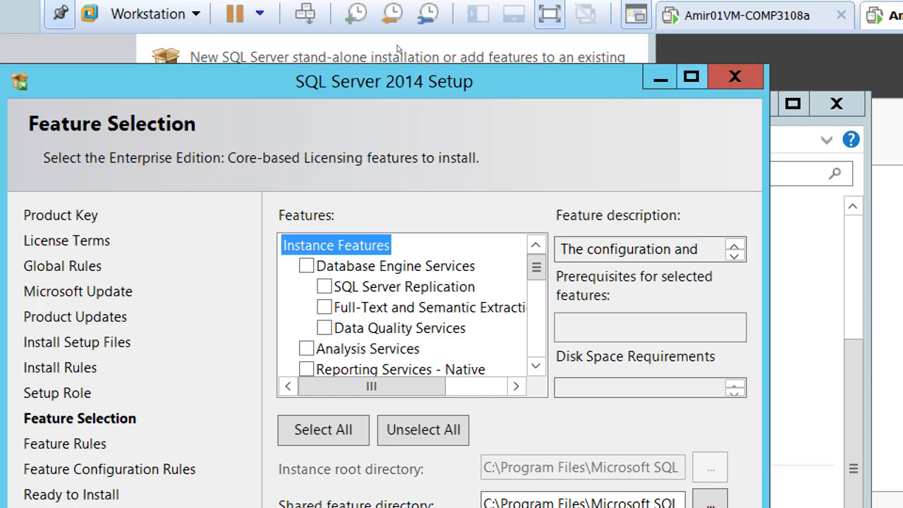
key(super+Up)
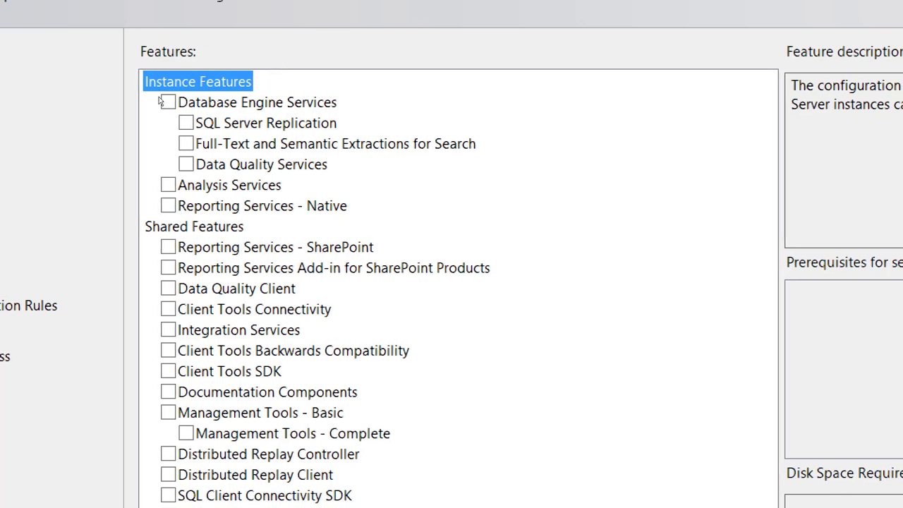
click(162, 103)
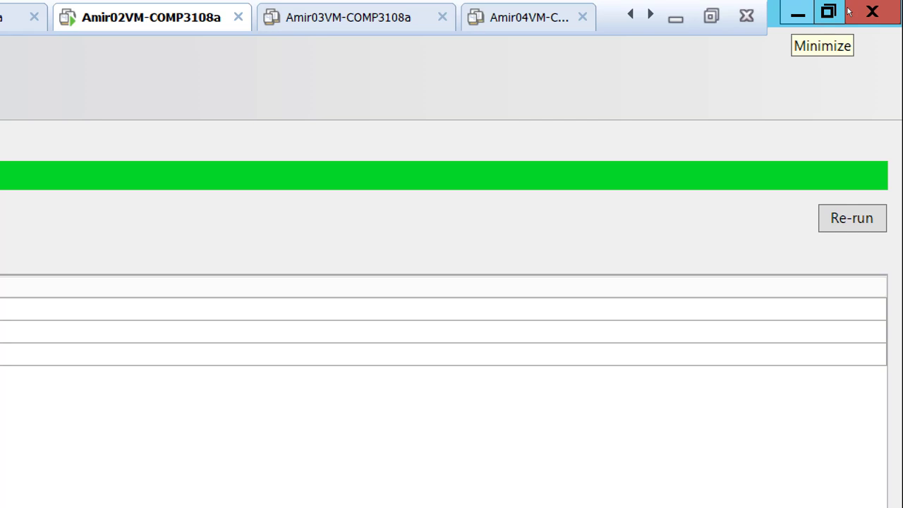
click(850, 14)
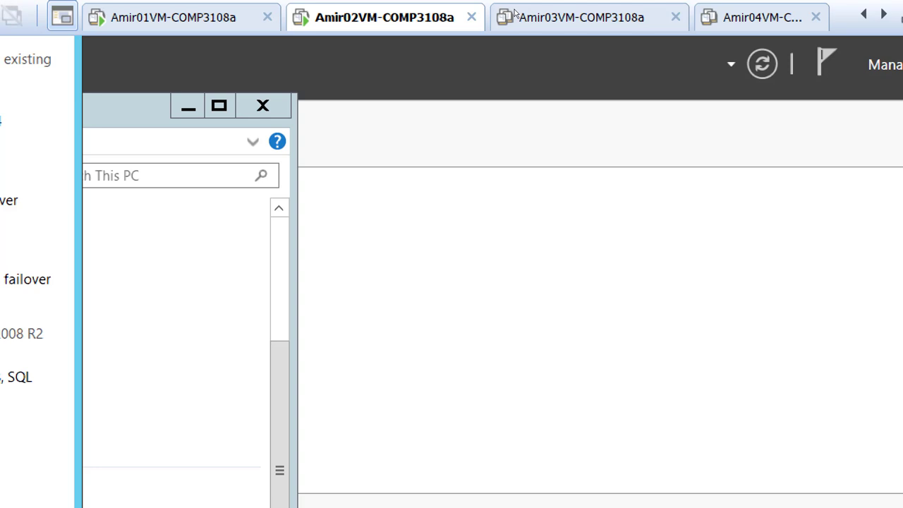
Open the Amir02VM-COMP3108a virtual machine settings at its CD/DVD (SATA) device
right_click(516, 13)
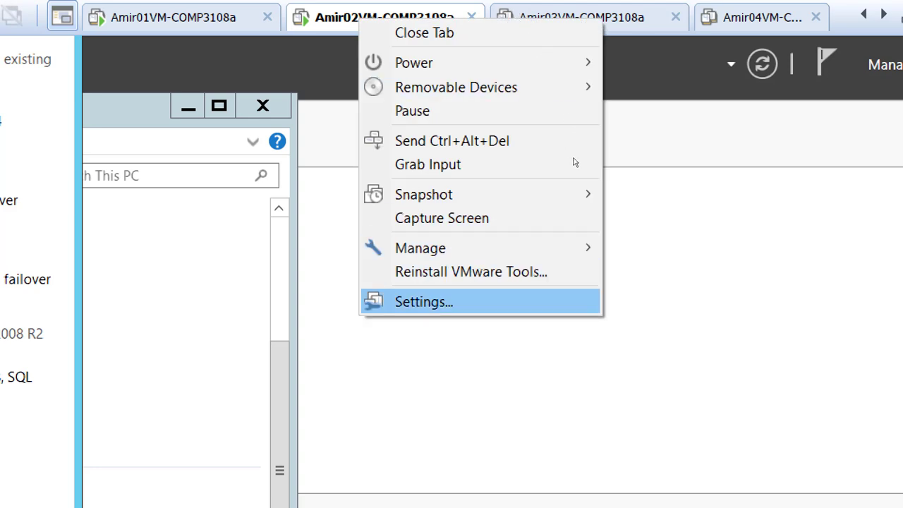
key(Up)
key(Return)
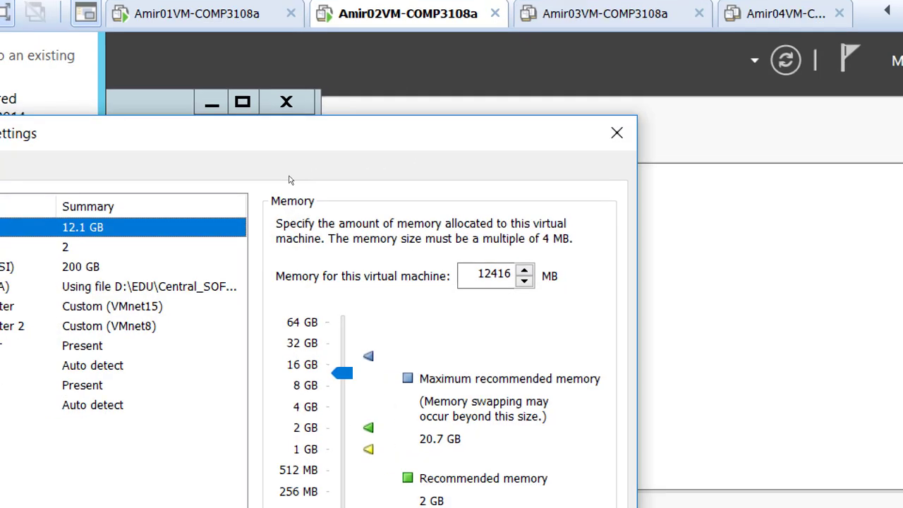
key(Down)
key(Down)
key(Down)
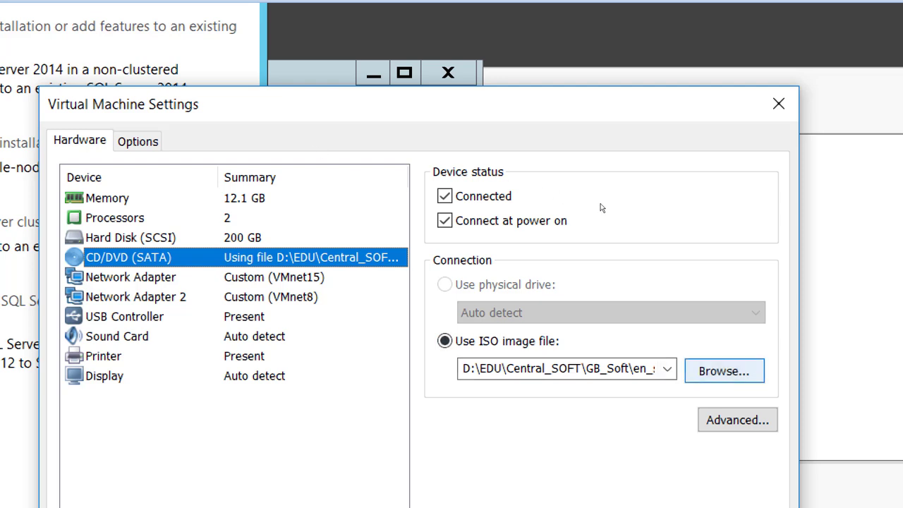
key(alt+b)
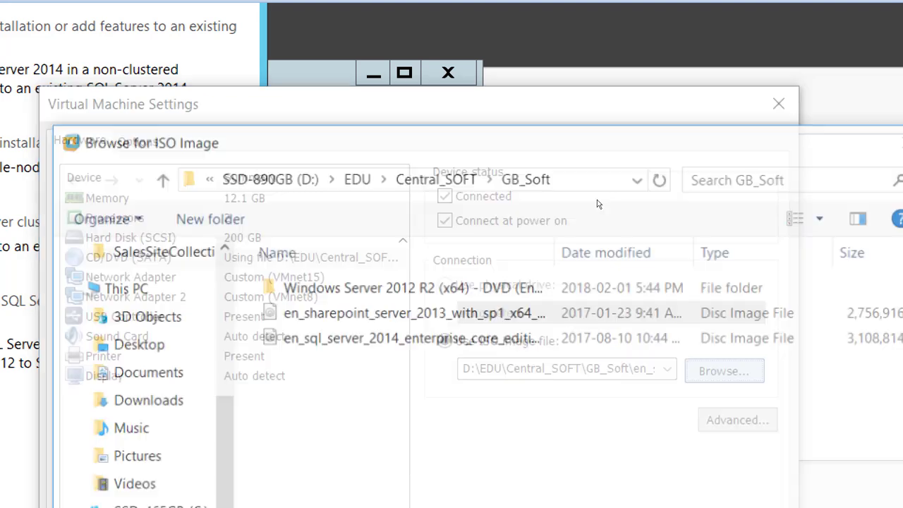
key(Up)
key(Up)
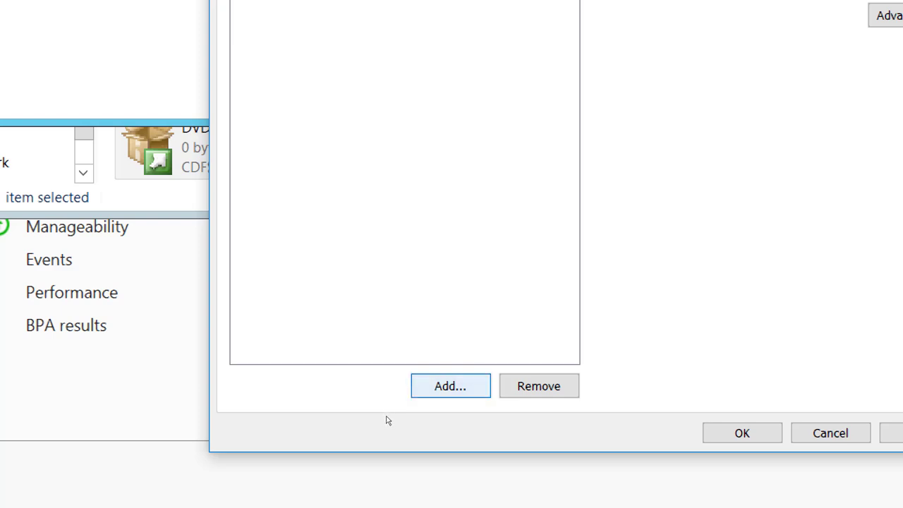
Add a second CD/DVD drive to the virtual machine and set it to use an ISO image file
key(space)
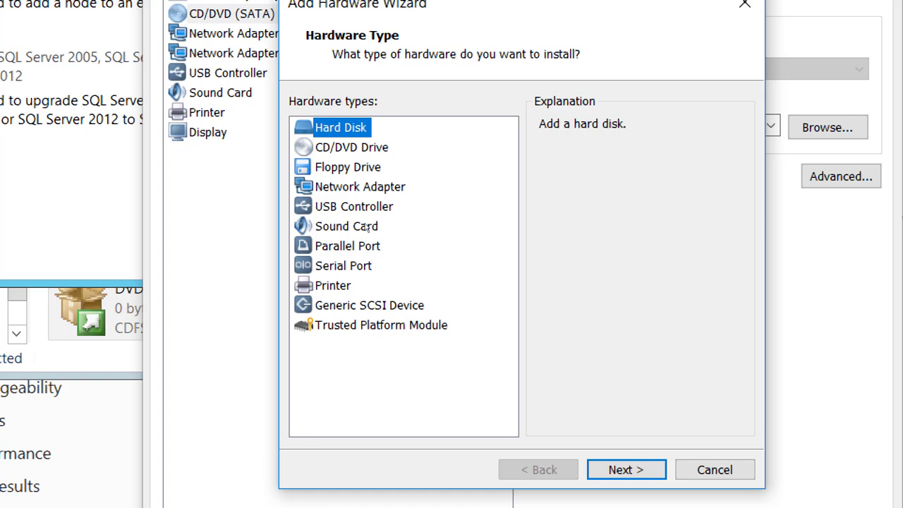
key(Down)
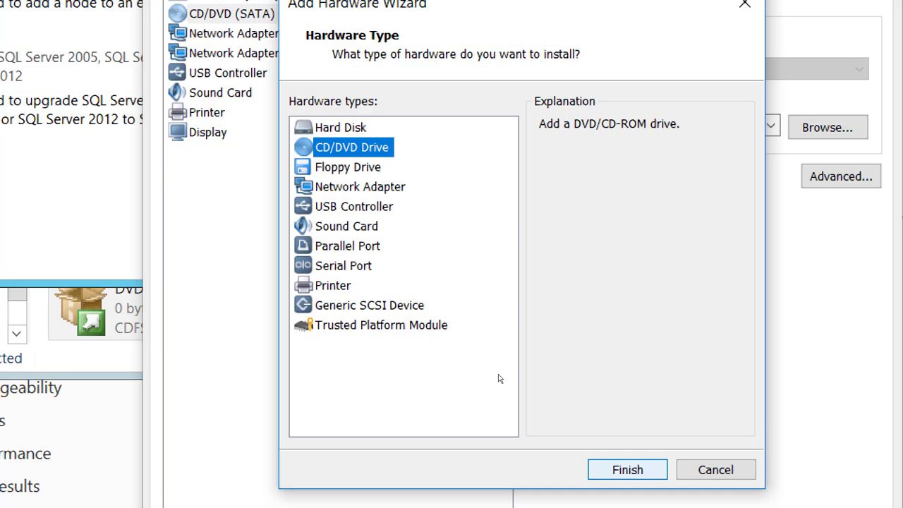
key(Return)
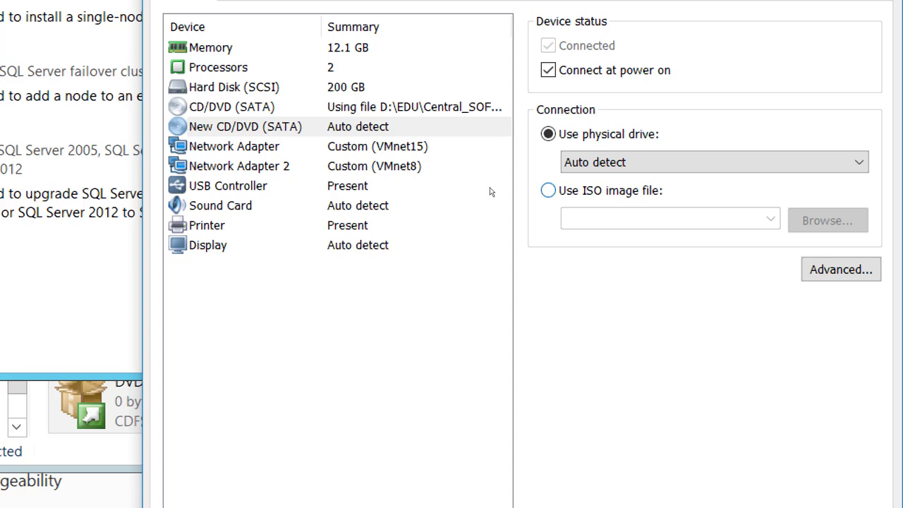
key(alt+m)
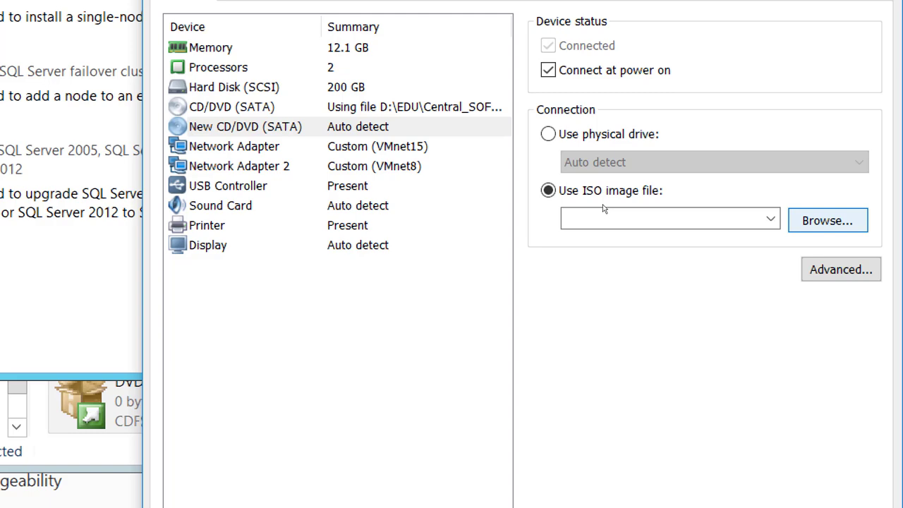
Load the Windows Server 2012 R2 x64 ISO from D:\EDU\Central_SOFT\GB_Soft\Windows Server 2012 R2 (x64) - DVD (English) into the new drive and apply the settings
key(Return)
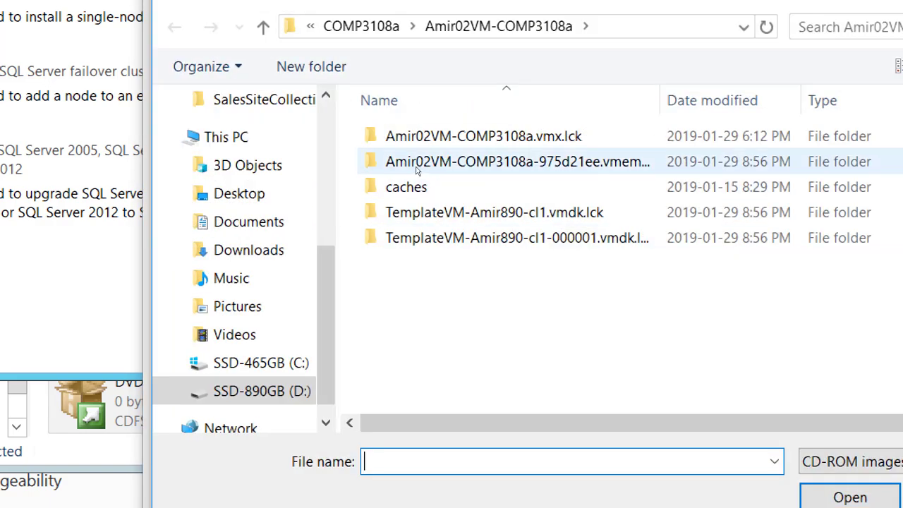
key(alt+Up)
key(alt+Up)
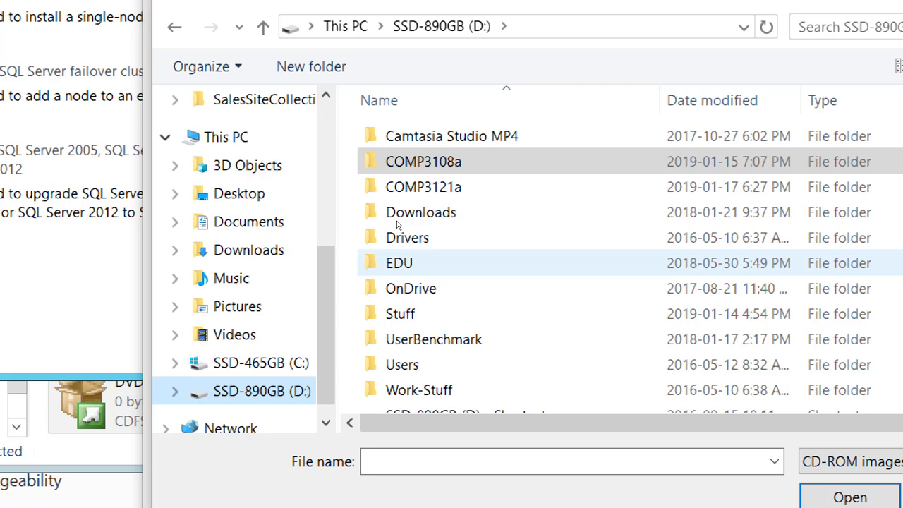
double_click(399, 262)
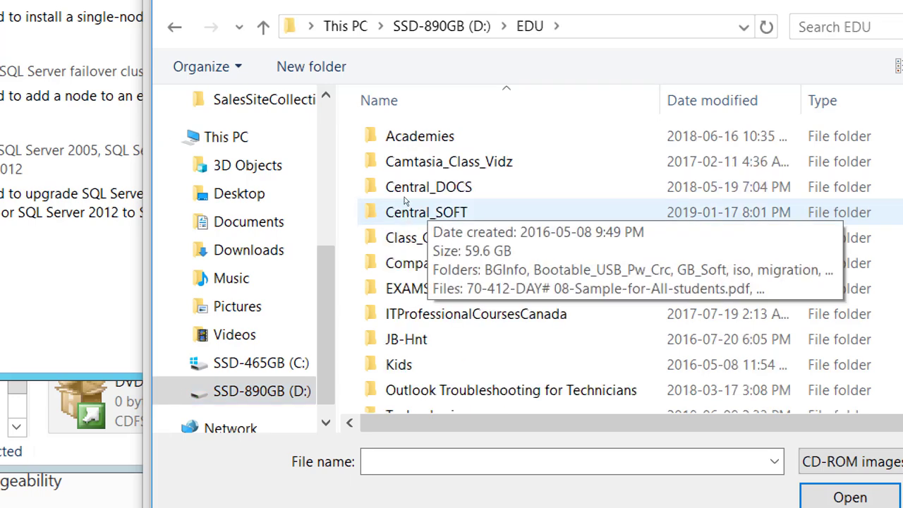
double_click(405, 208)
double_click(399, 188)
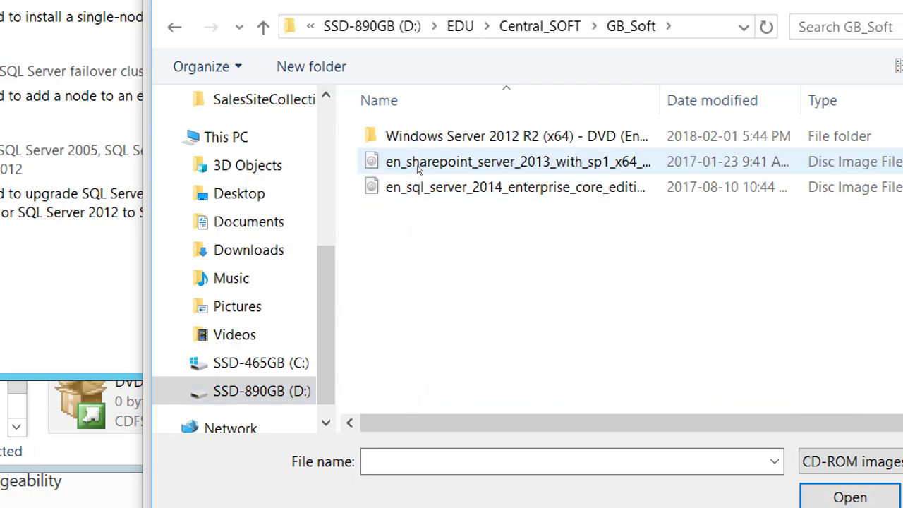
click(418, 164)
key(Up)
key(Return)
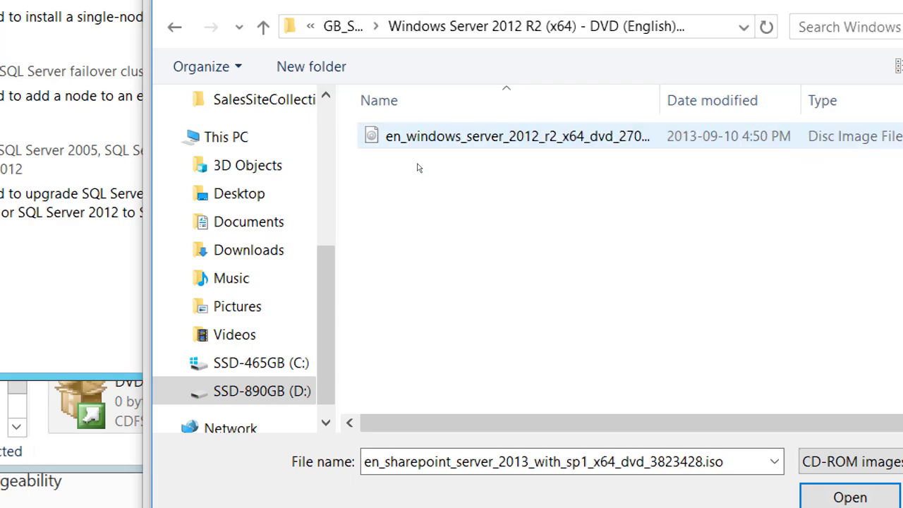
key(Down)
key(Return)
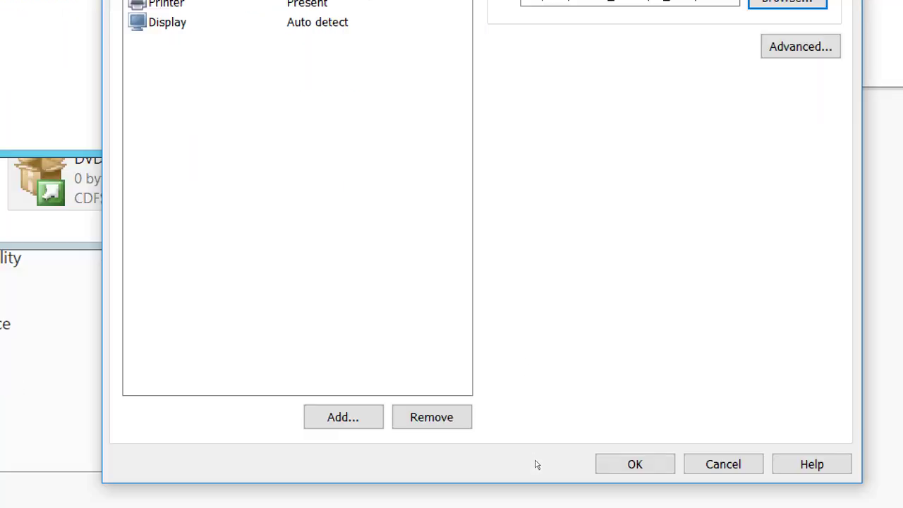
key(Return)
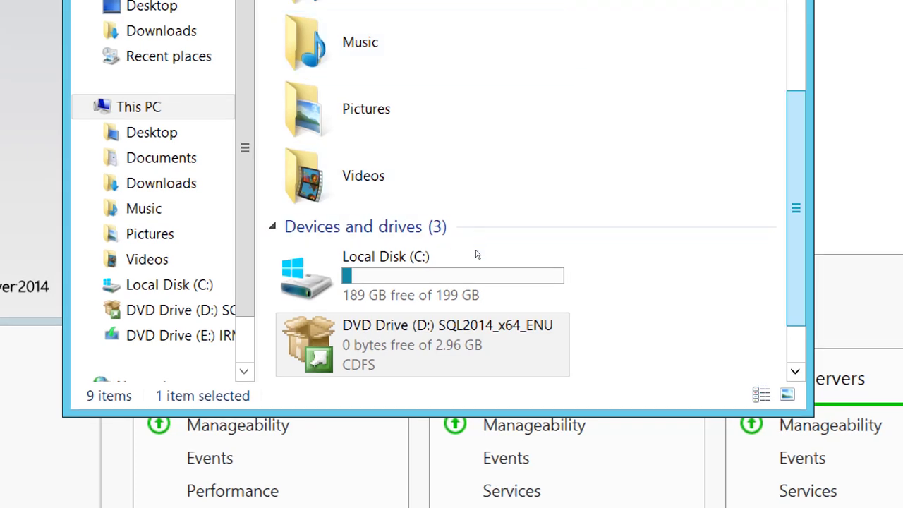
Check the DVD drives in This PC, and start a role-based or feature-based installation on Amir02.VirtualDomain.local in the Add Roles and Features Wizard
scroll(488, 268, down, 2)
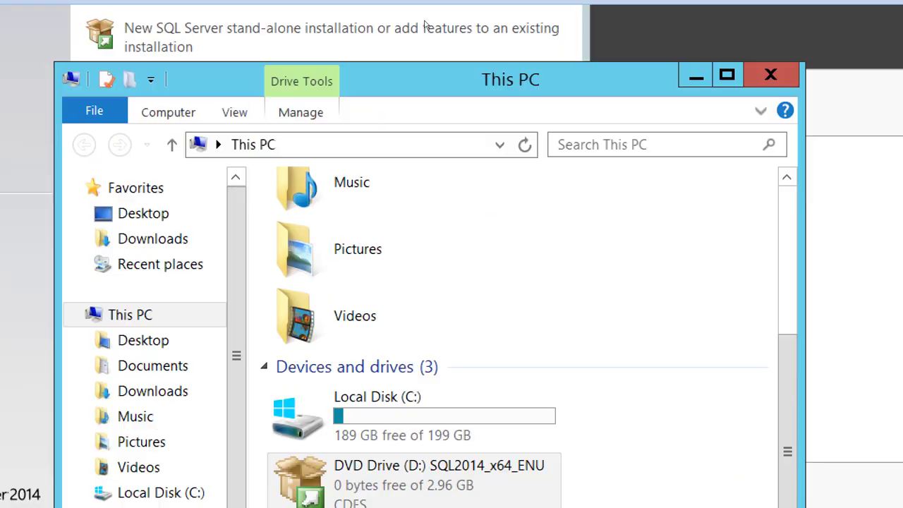
click(426, 56)
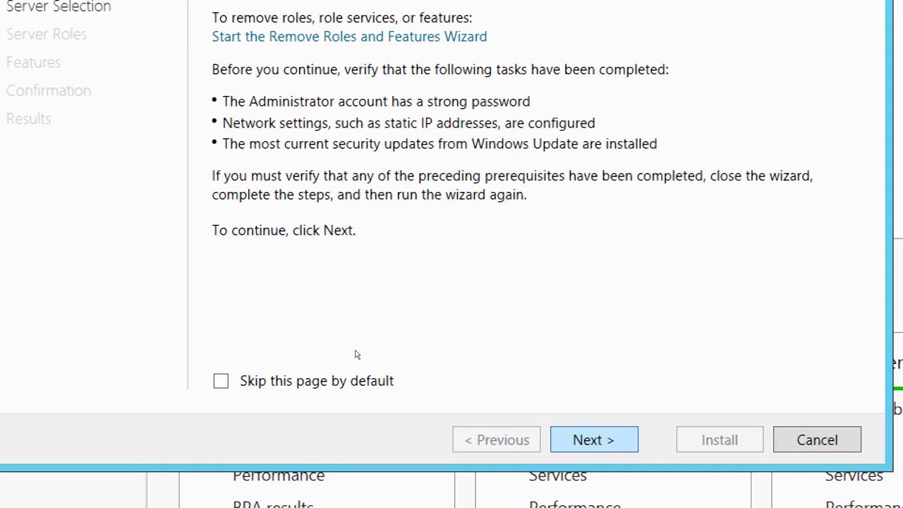
key(Return)
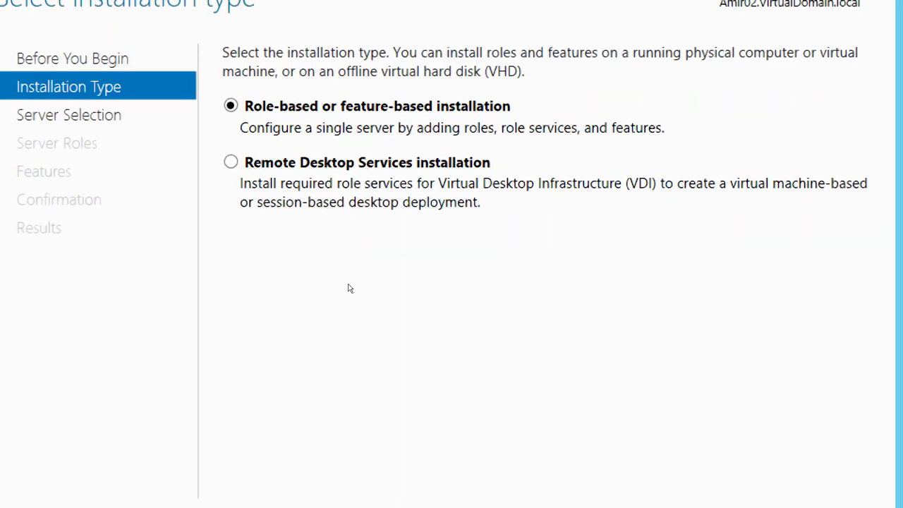
key(Return)
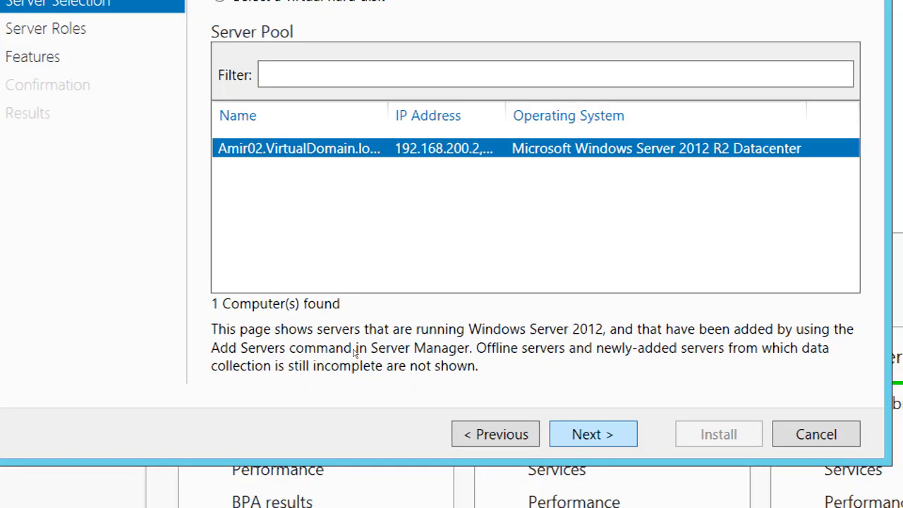
key(Return)
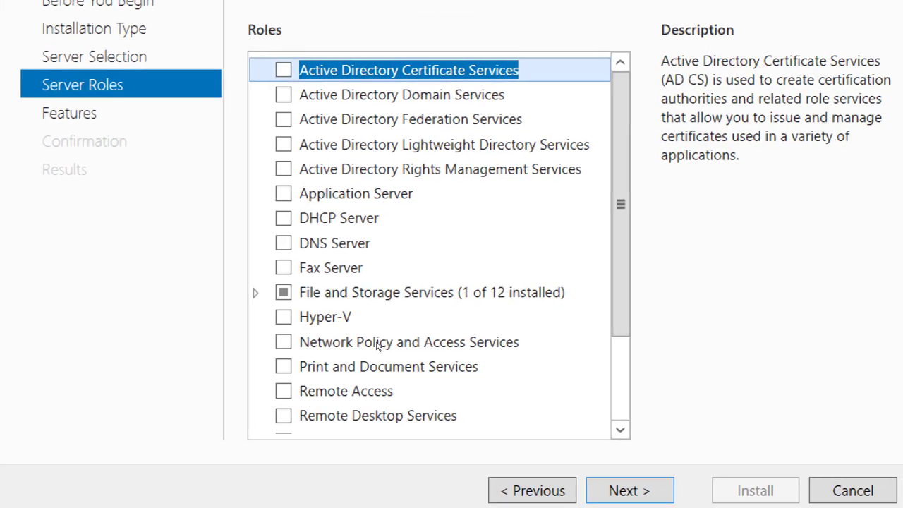
Leave the server roles unselected, choose .NET Framework 3.5 Features, and continue to the Confirmation page
key(Return)
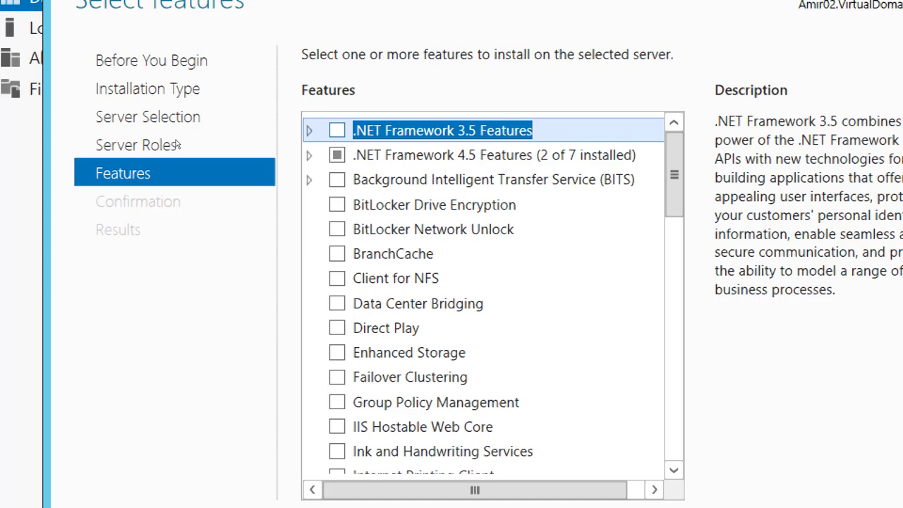
key(space)
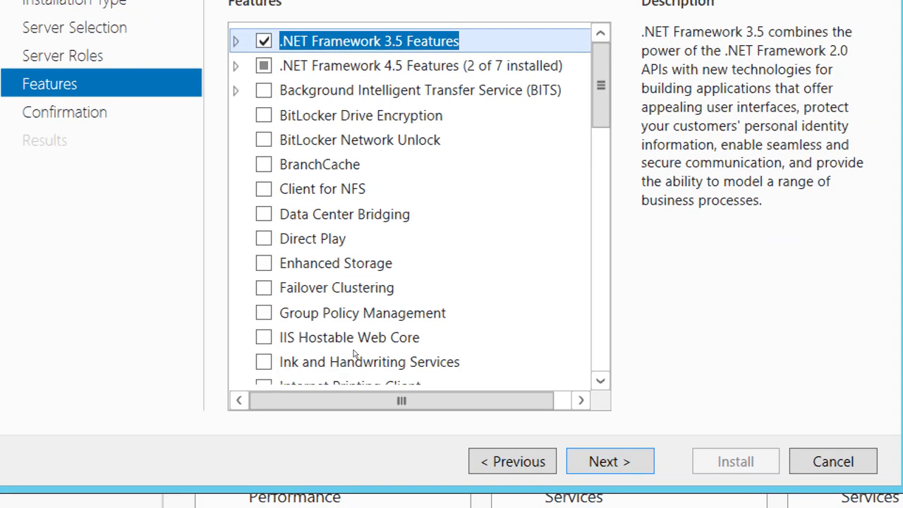
key(Return)
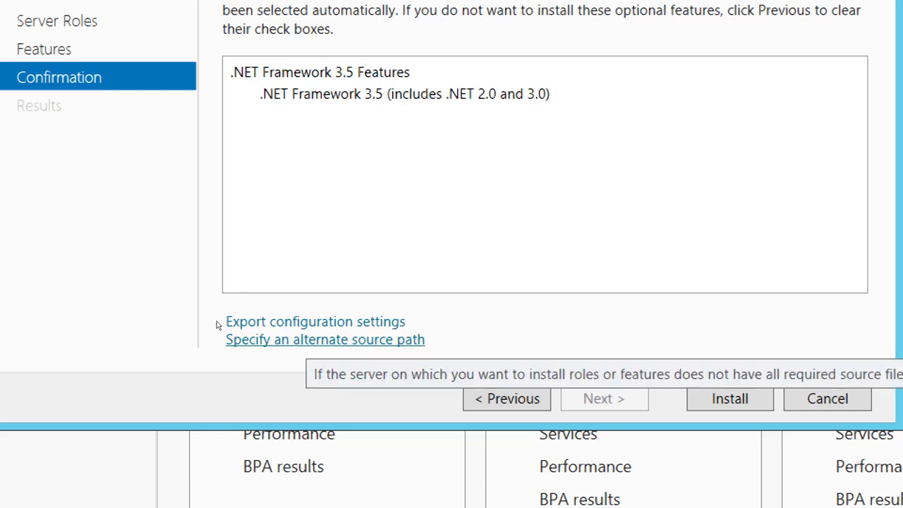
Specify e:\Sources\SxS\ as the alternate source path for the .NET Framework 3.5 installation files
click(233, 339)
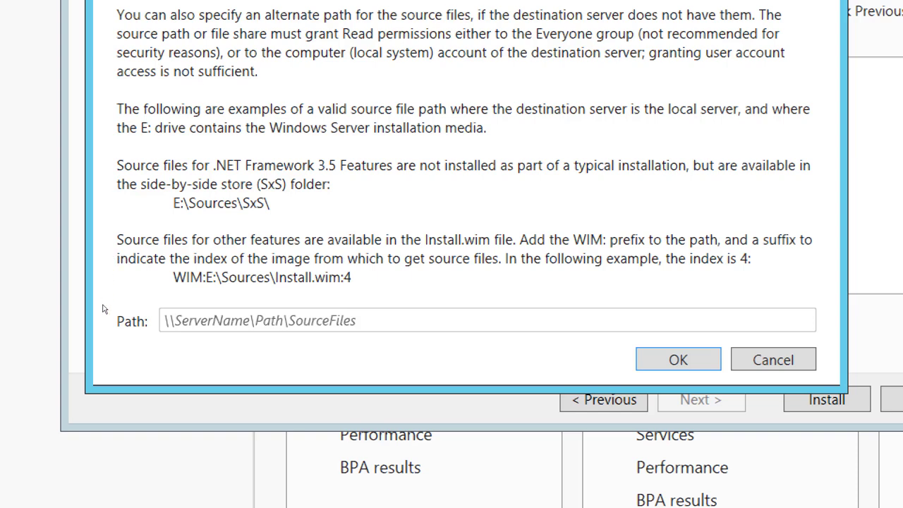
key(Tab)
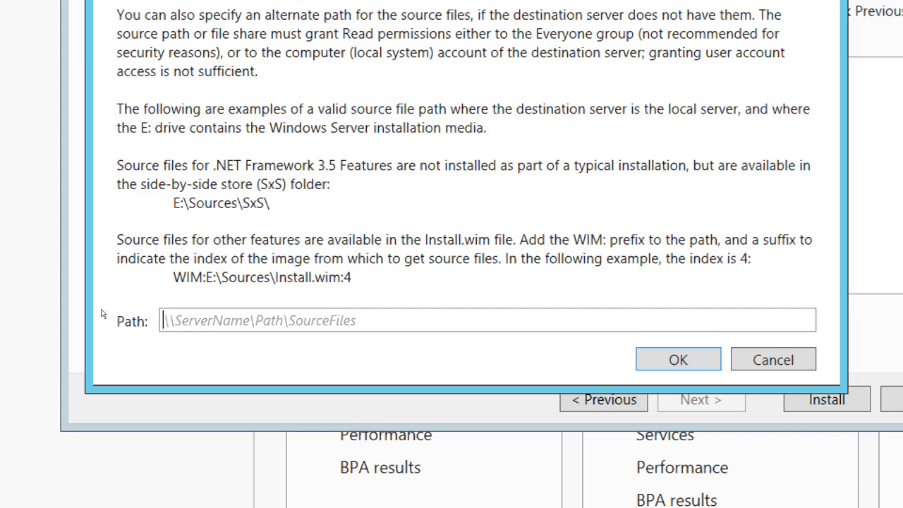
text(e:\)
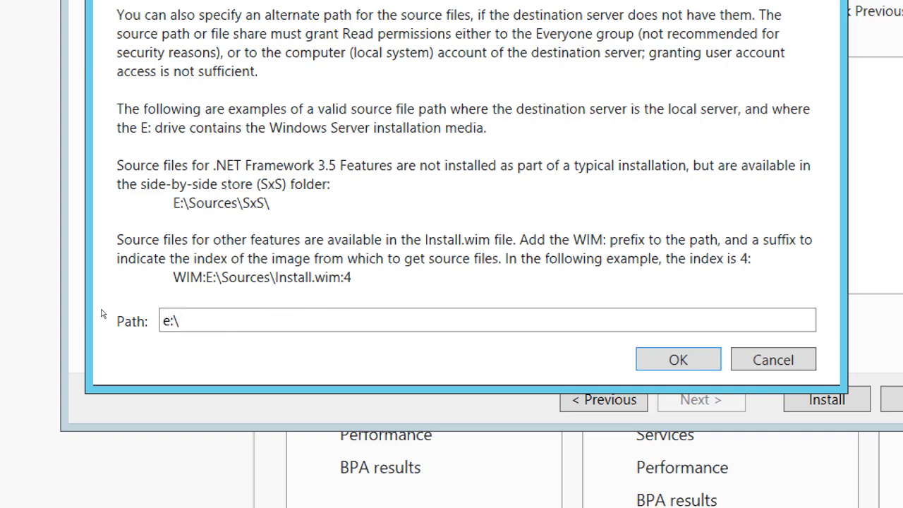
text(Sources\SxS)
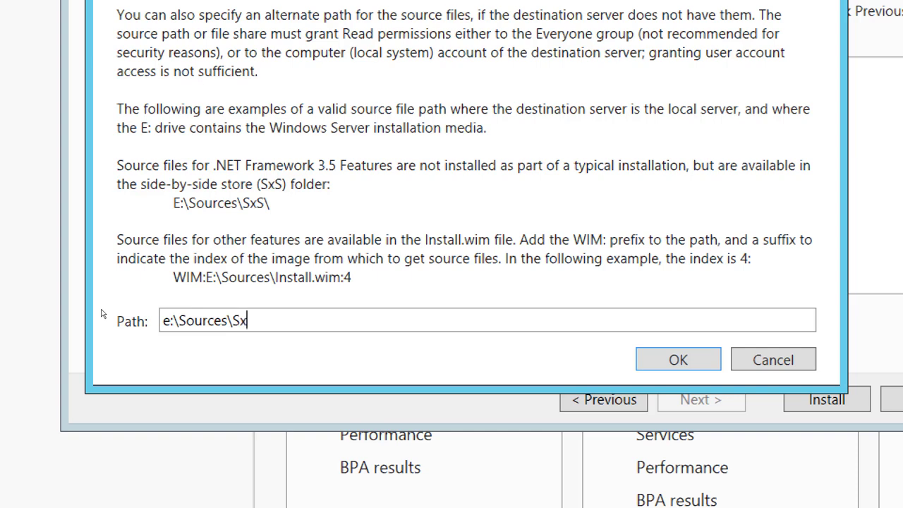
text(\)
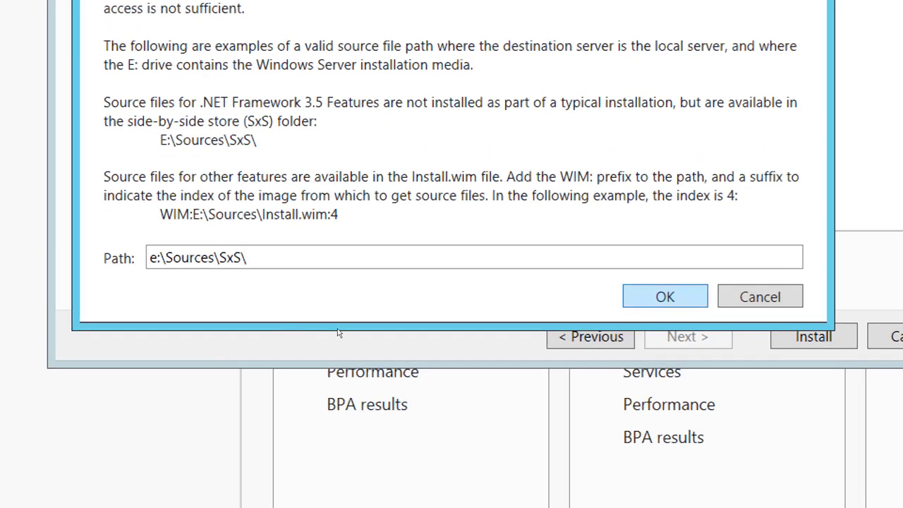
key(Return)
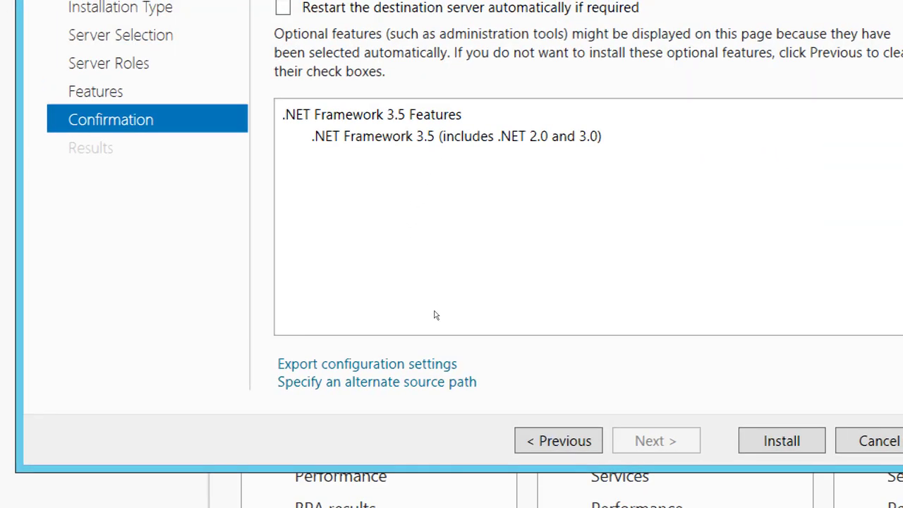
Install .NET Framework 3.5 Features, then switch to SQL Server 2014 Setup and re-run its feature rules check
key(Return)
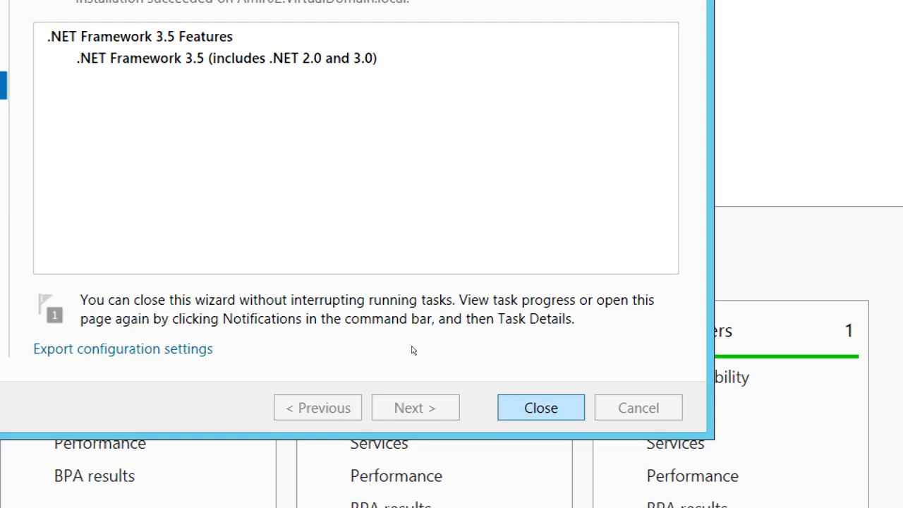
key(Return)
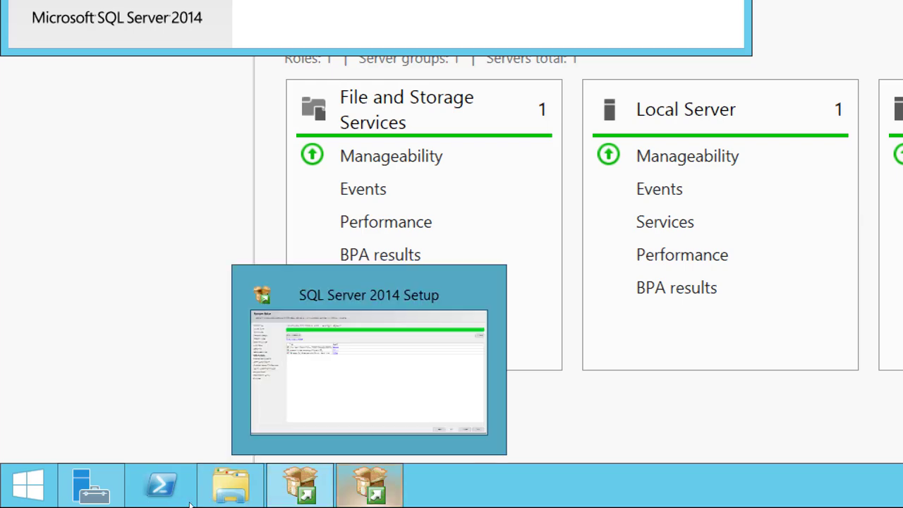
click(370, 485)
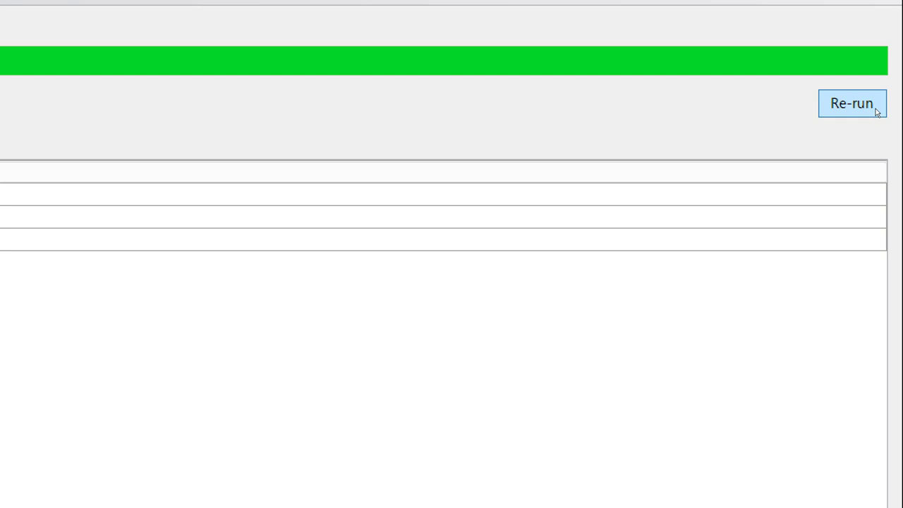
click(876, 108)
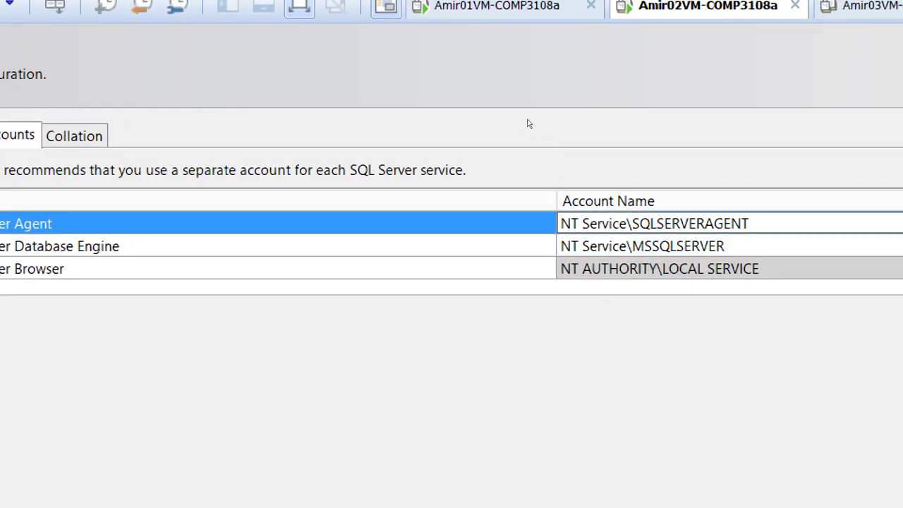
key(Down)
key(Up)
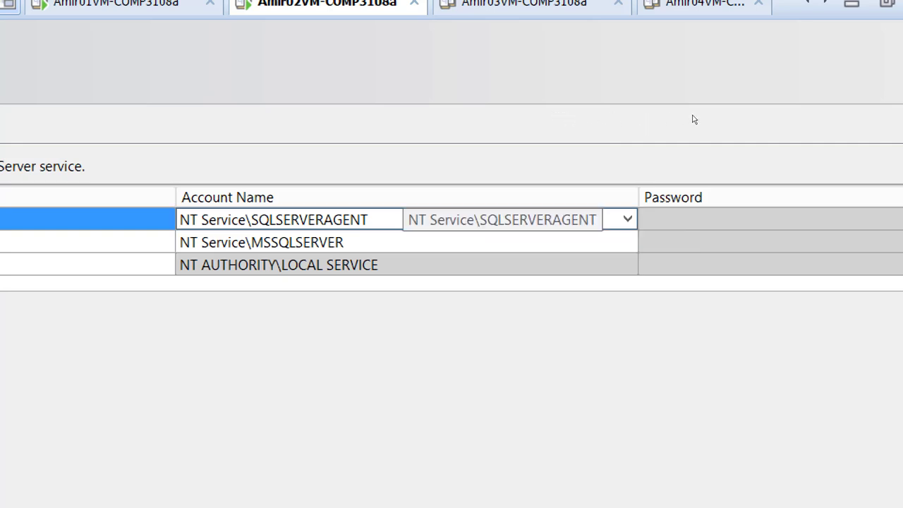
key(Down)
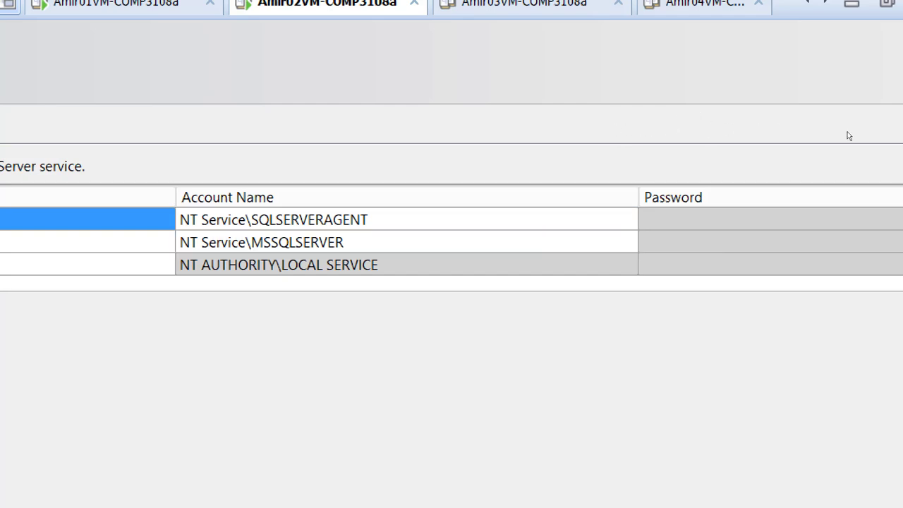
key(Up)
key(Down)
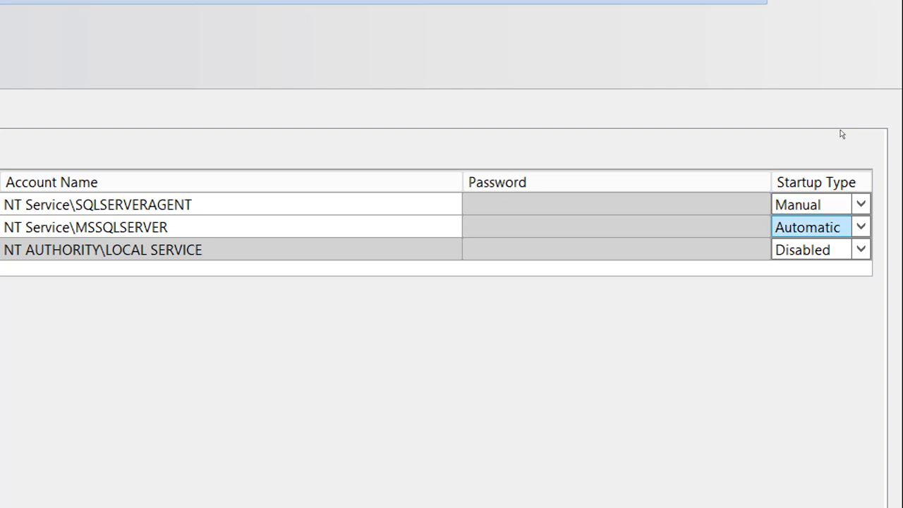
key(Up)
key(Tab)
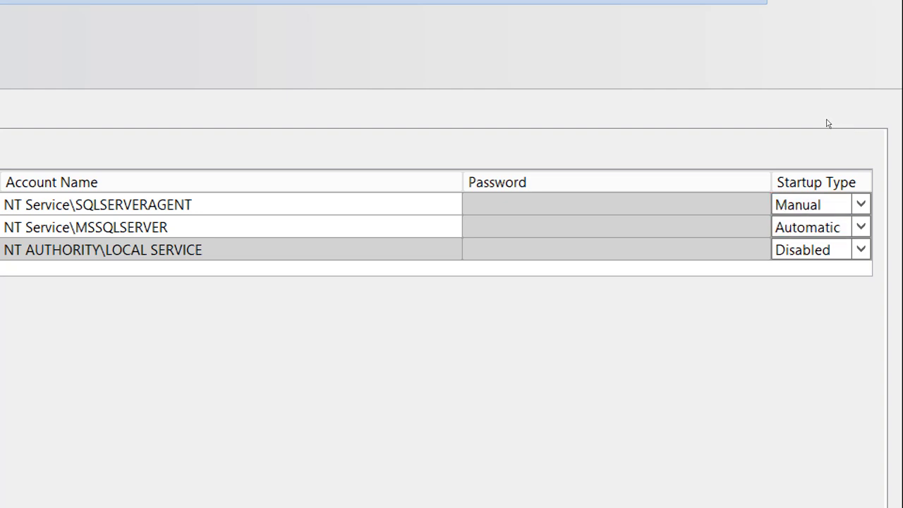
key(Tab)
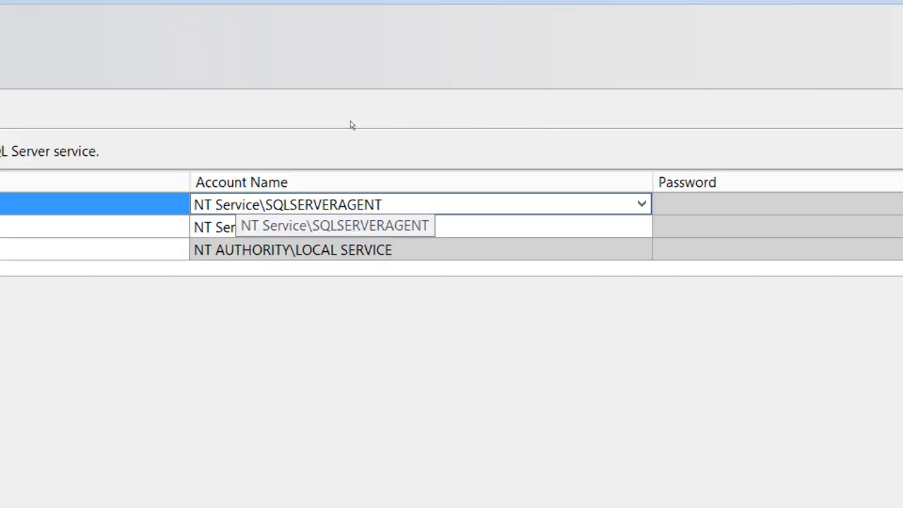
Assign the VIRTUALDOMAIN\AmirAdmin account to the SQL Server Agent service and enter the account password
key(shift+Tab)
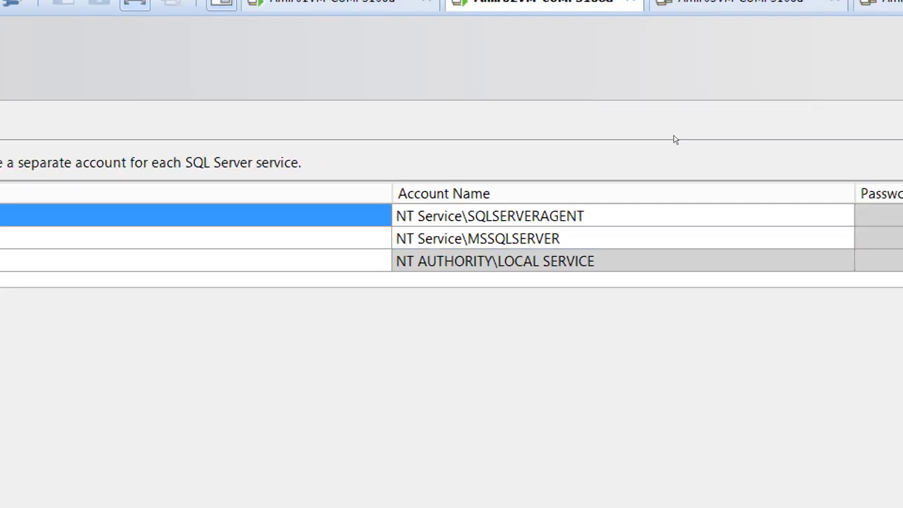
key(Tab)
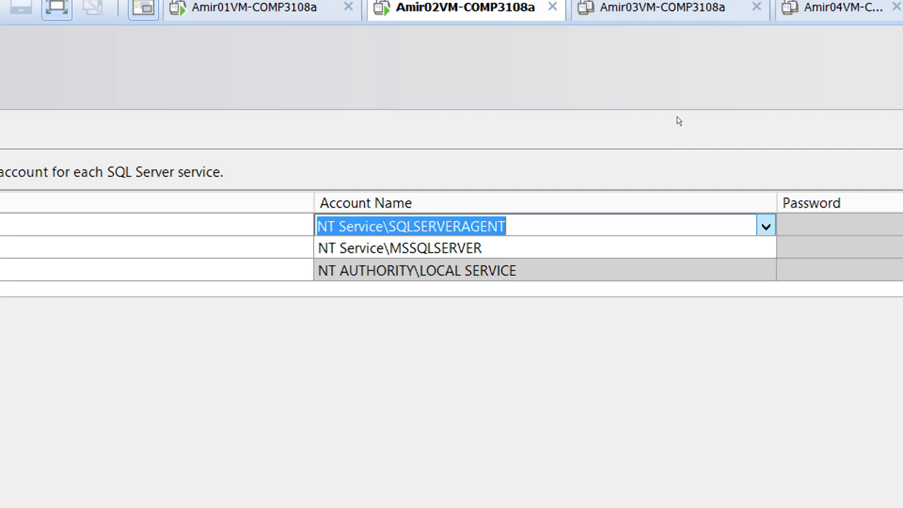
key(alt+Down)
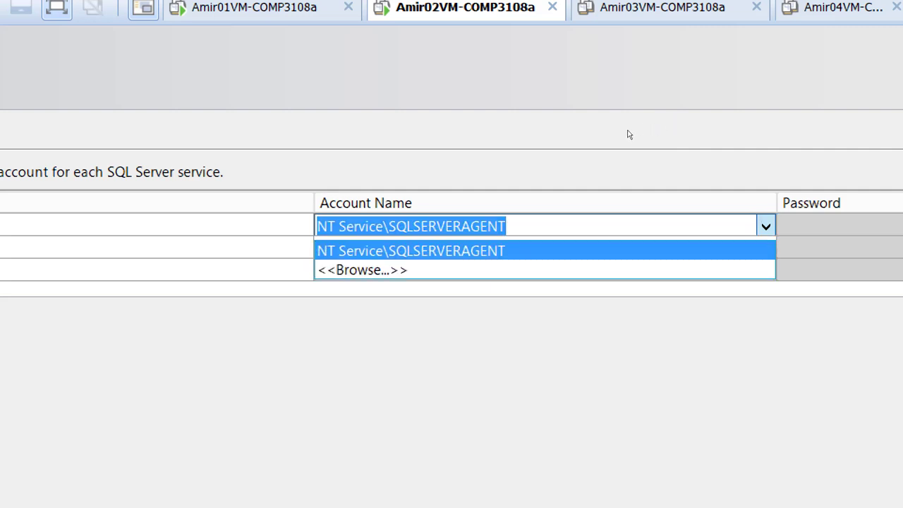
key(Down)
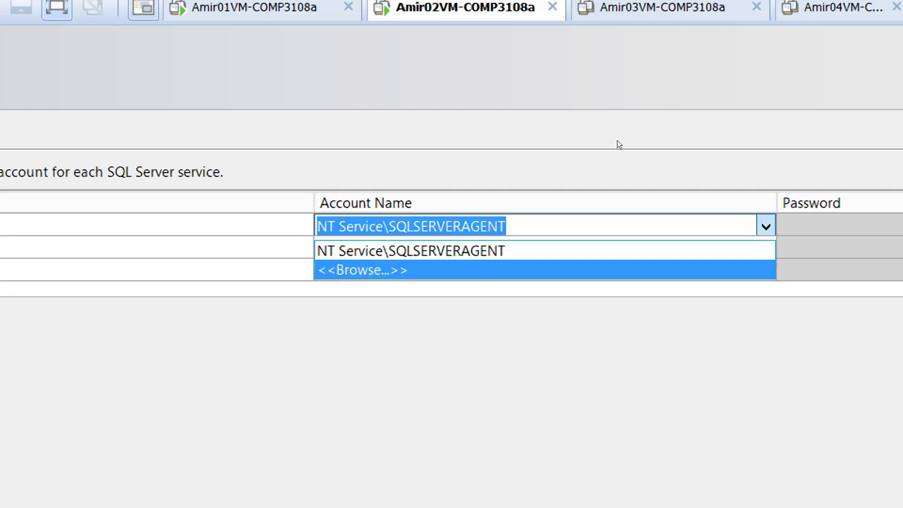
key(Return)
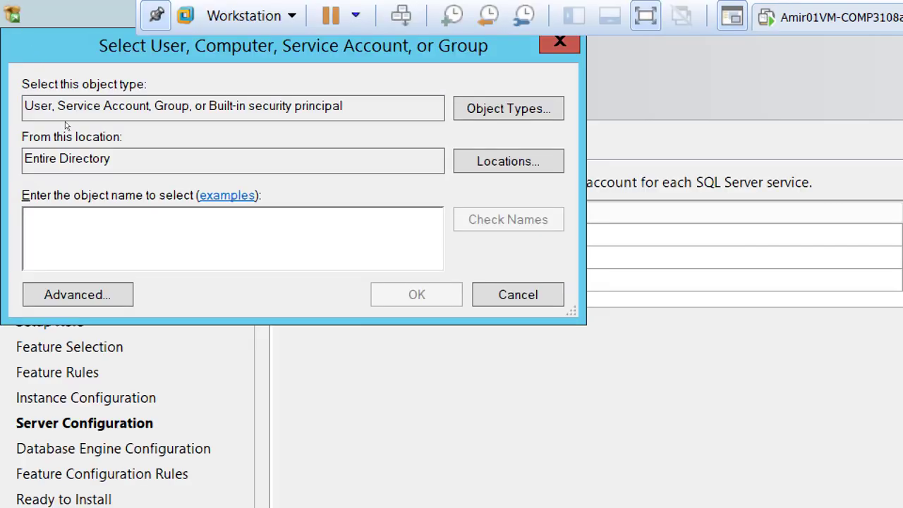
text(AmirAdmin)
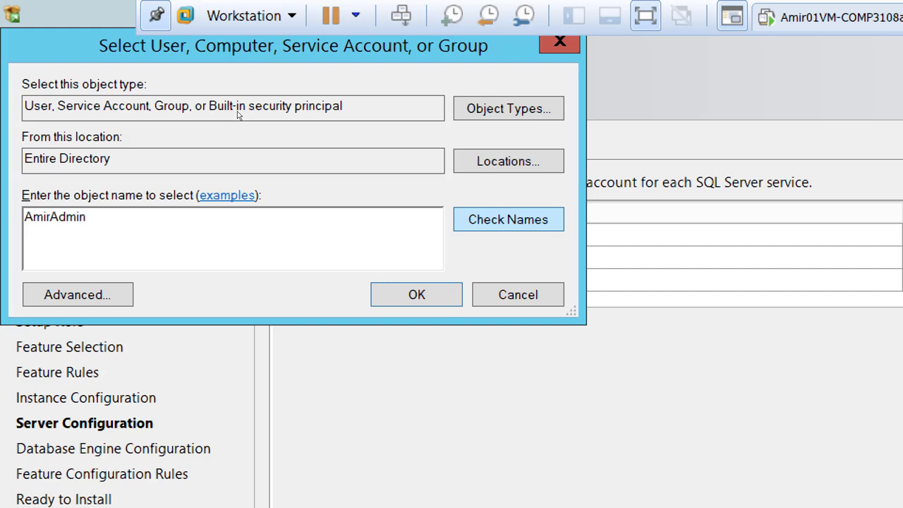
key(Return)
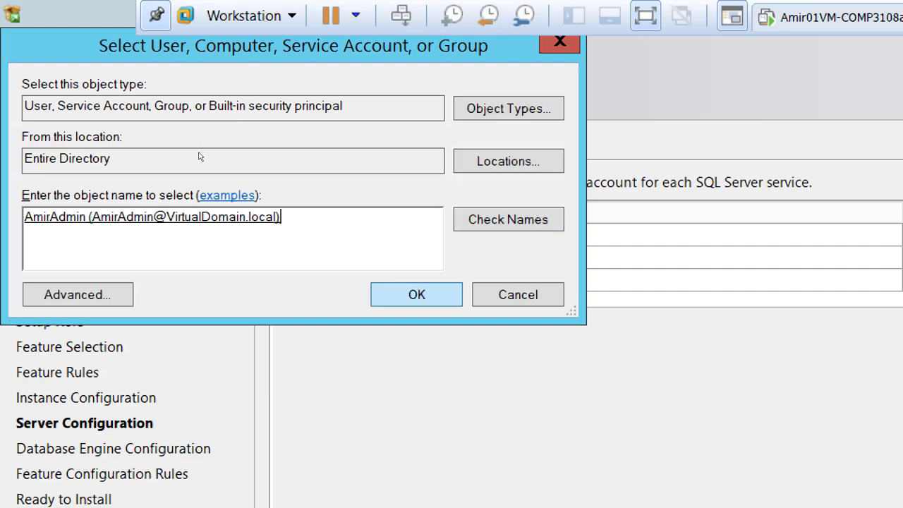
key(Return)
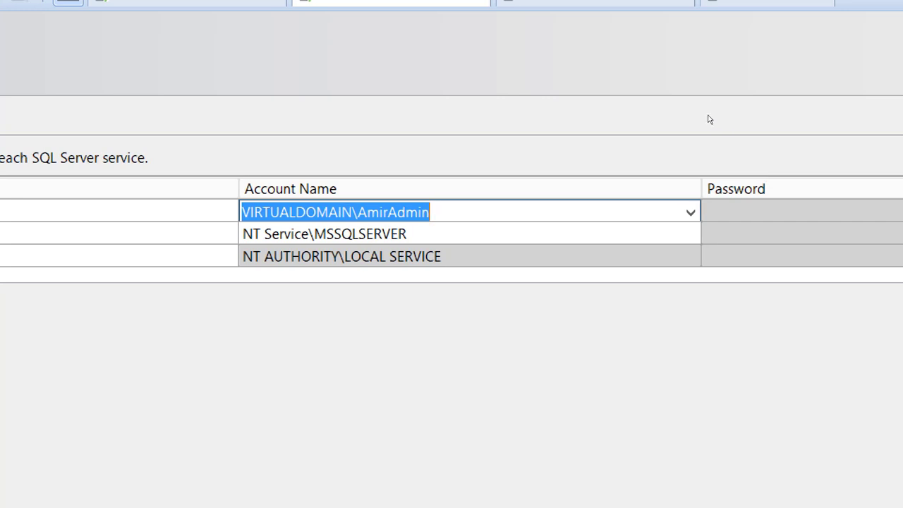
key(Tab)
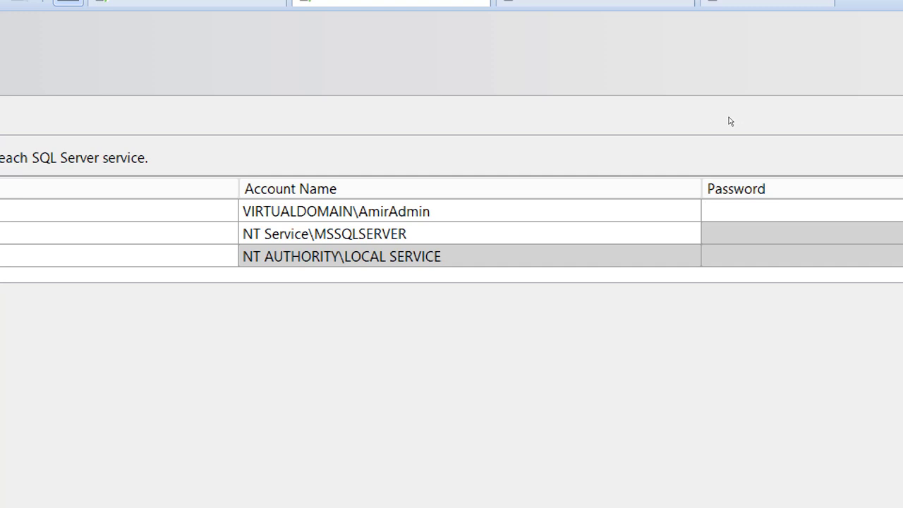
text(•••••••••)
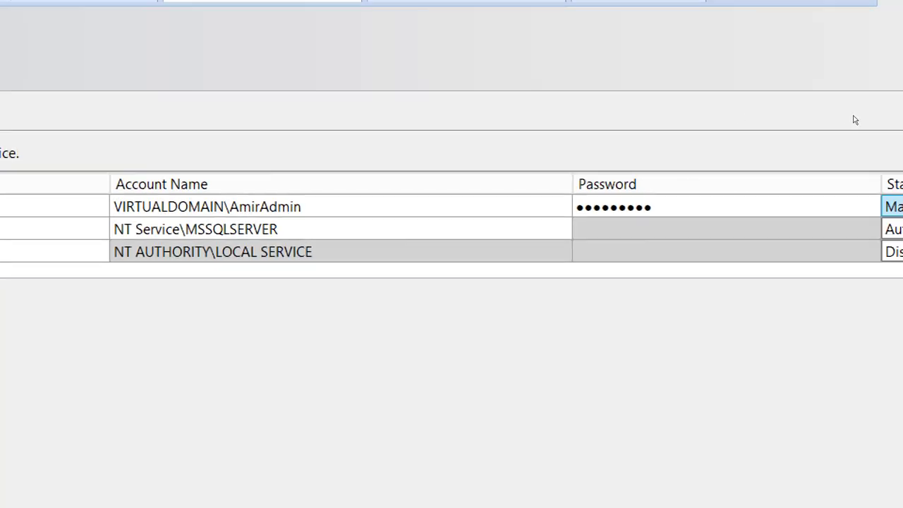
key(Tab)
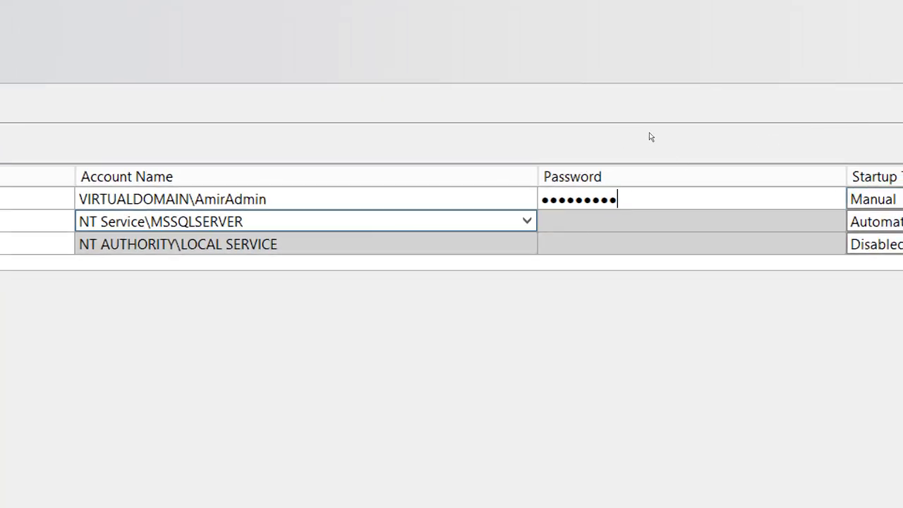
Assign the VIRTUALDOMAIN\AmirAdmin account to the SQL Server Database Engine service and enter the account password
click(383, 148)
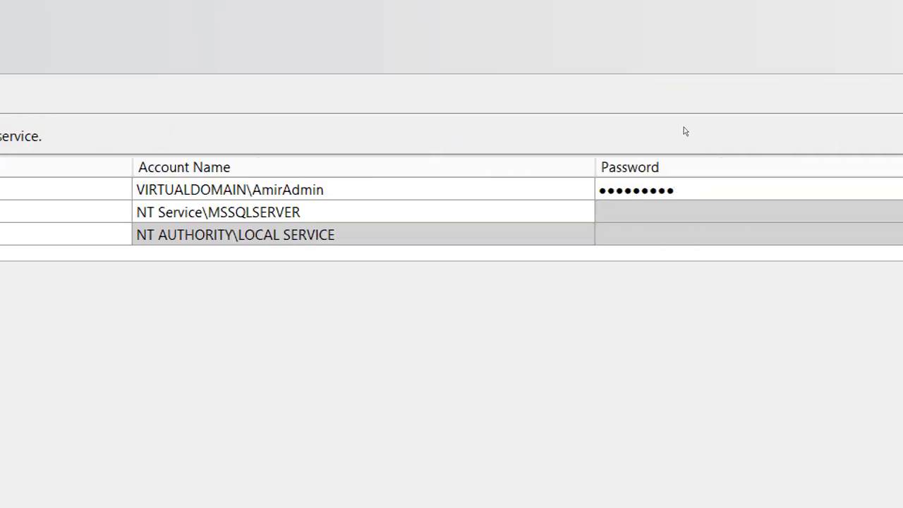
key(Tab)
key(alt+Down)
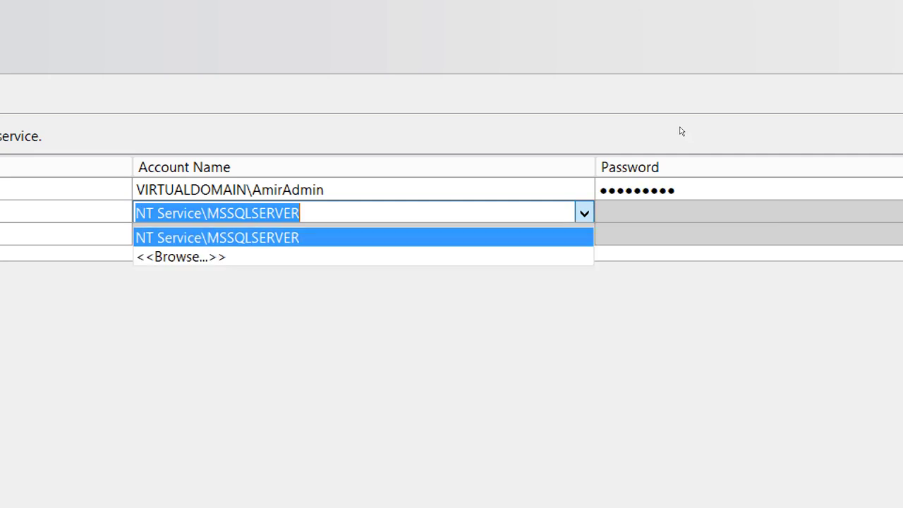
key(Down)
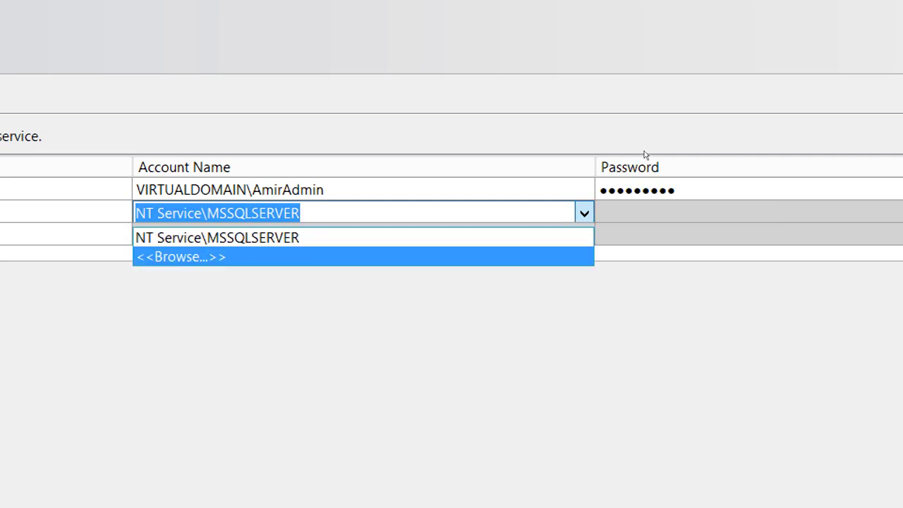
key(Return)
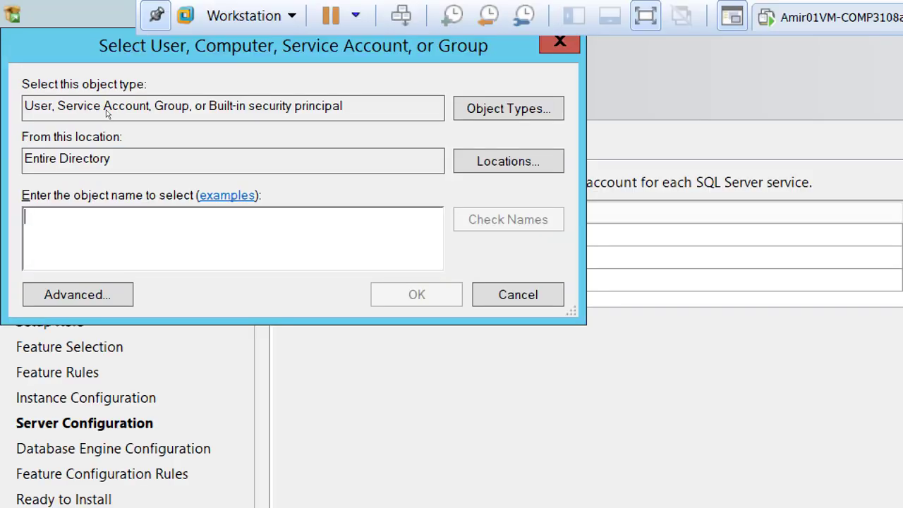
text(AmirAdmin)
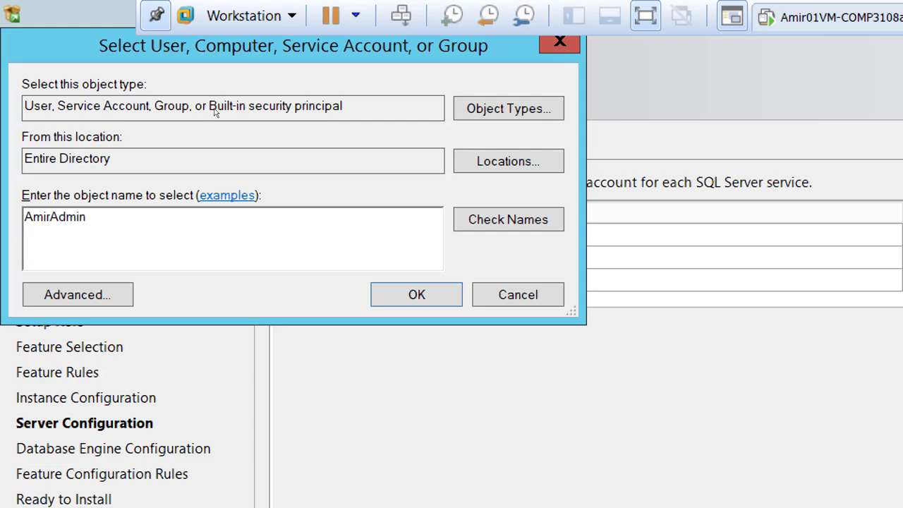
key(Return)
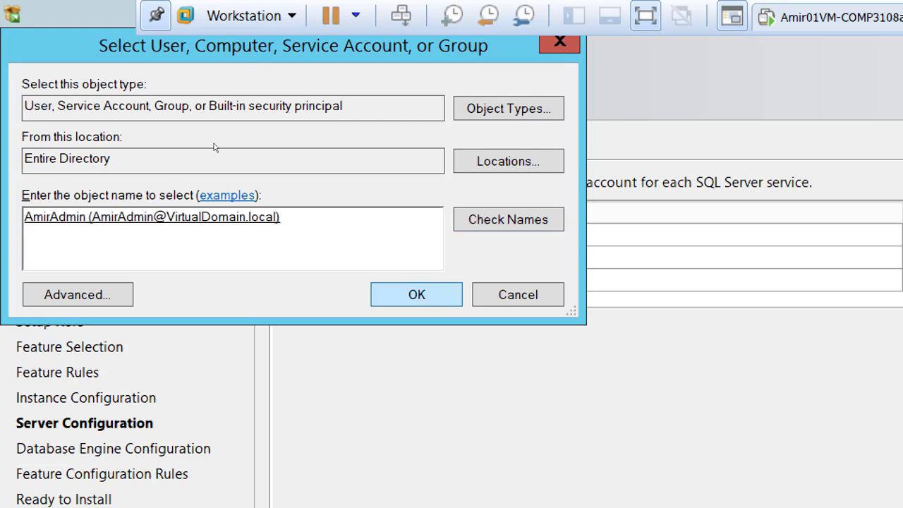
key(Return)
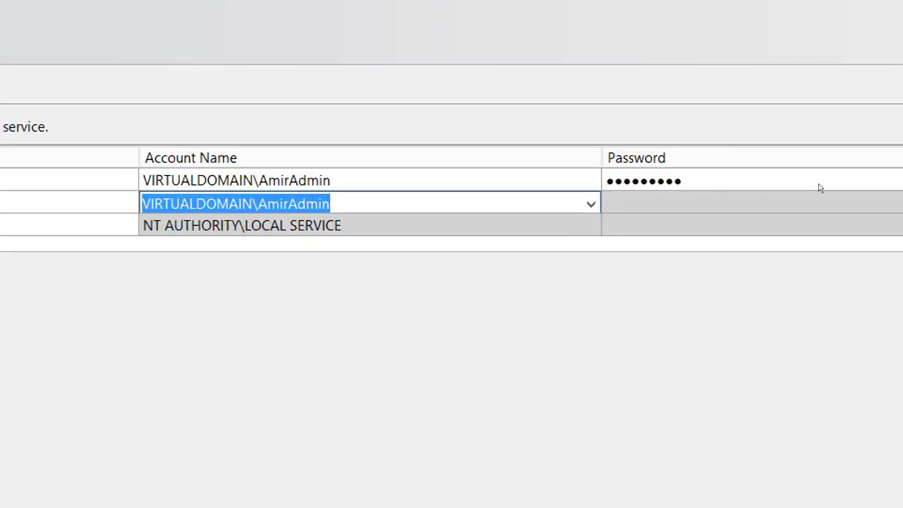
key(Tab)
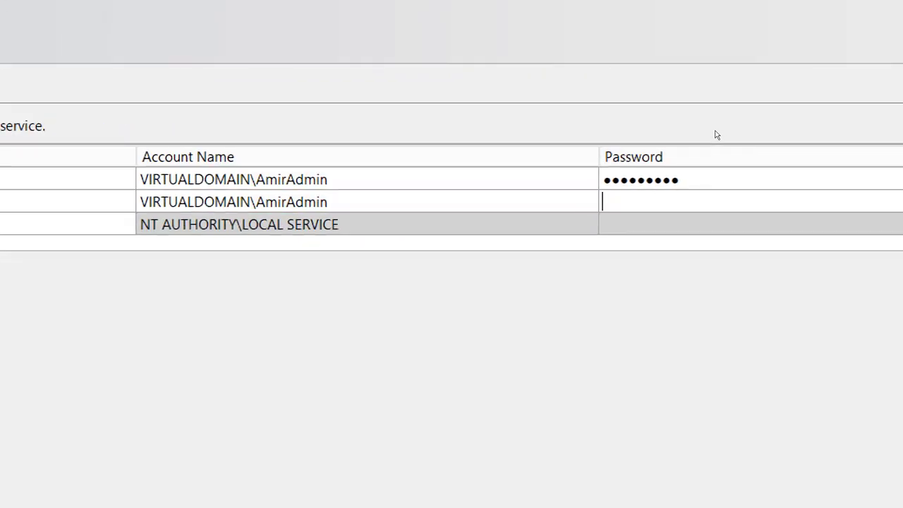
text(*********)
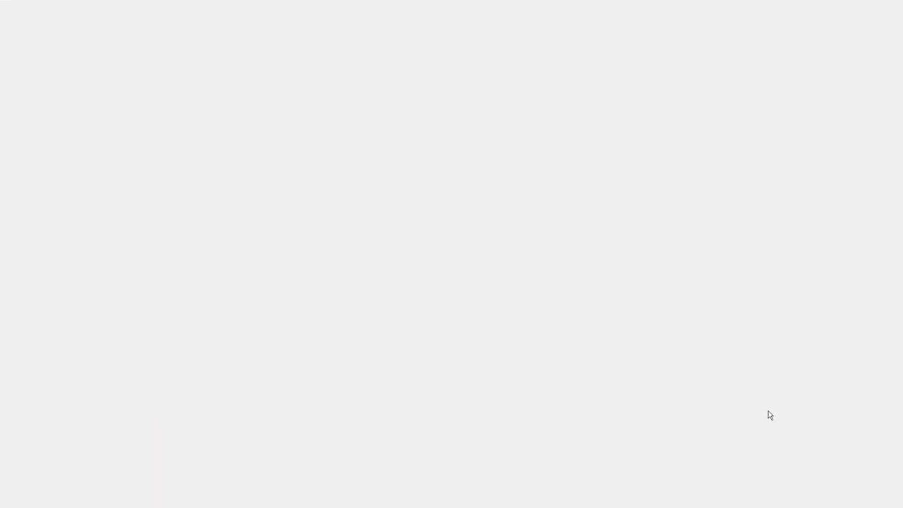
Leave the full-screen view of the Amir02 virtual machine and reduce the screen magnification to 100%
key(Return)
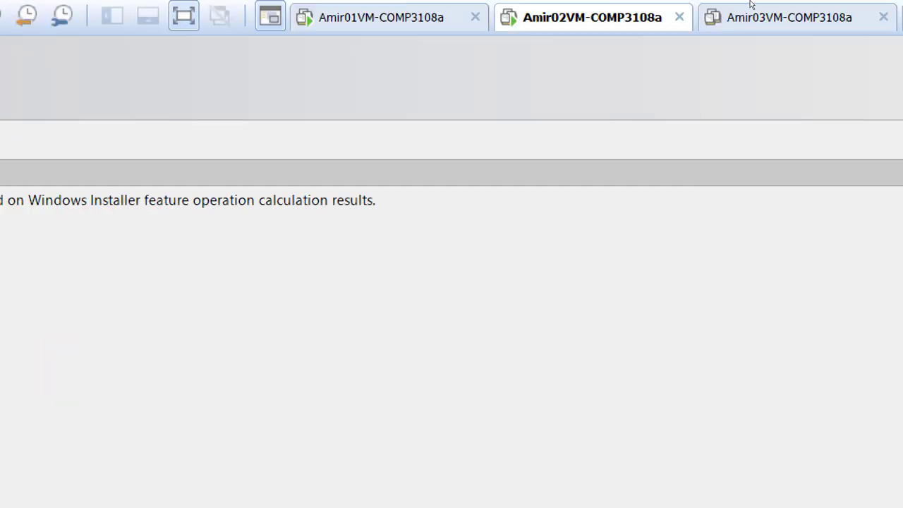
mouse_move(867, 10)
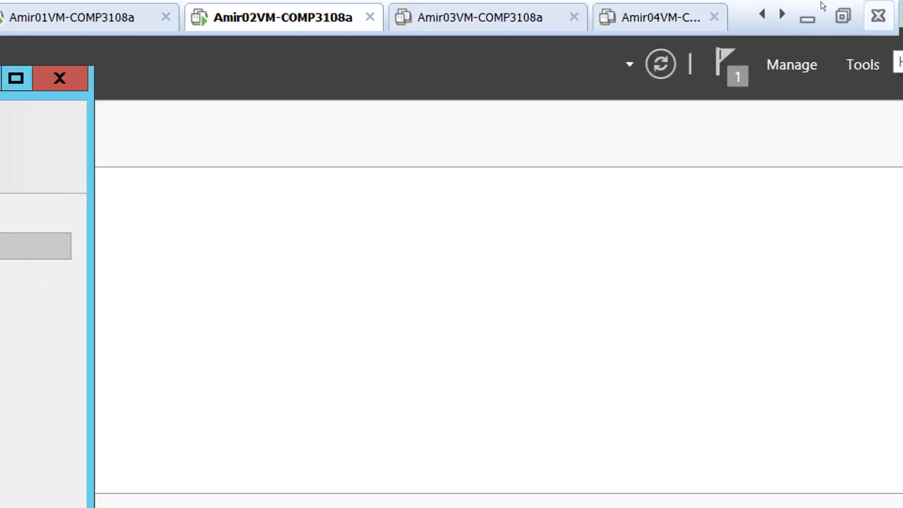
click(837, 10)
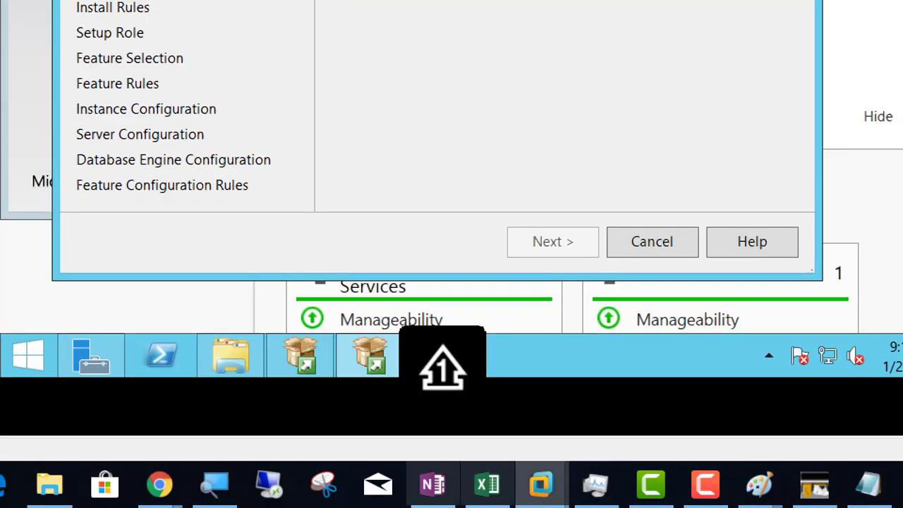
click(215, 484)
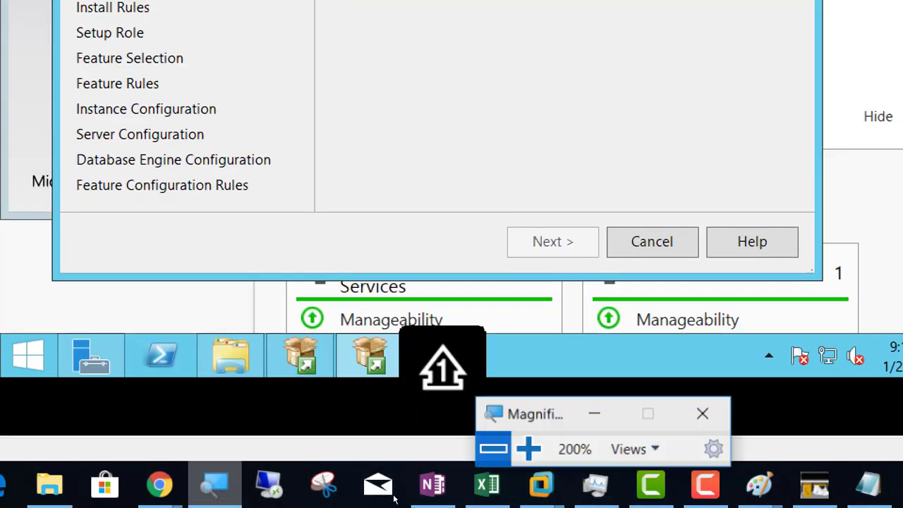
click(499, 446)
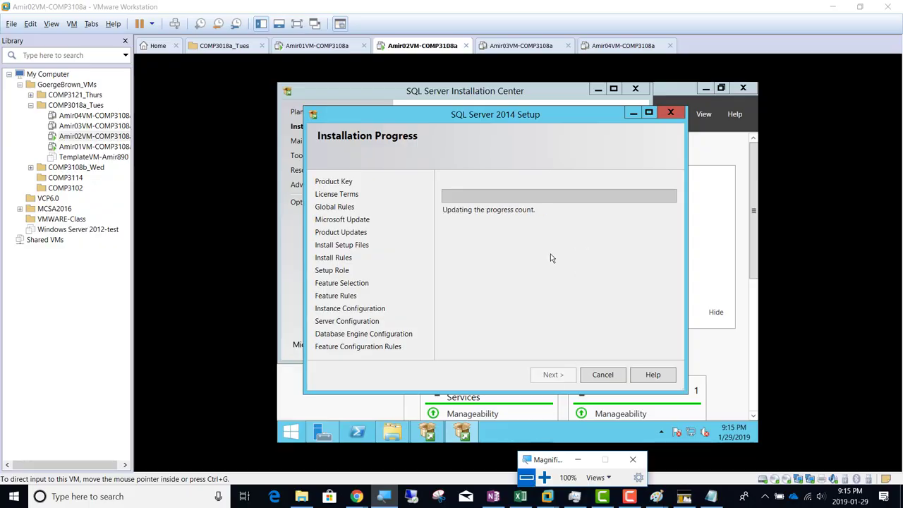
click(550, 254)
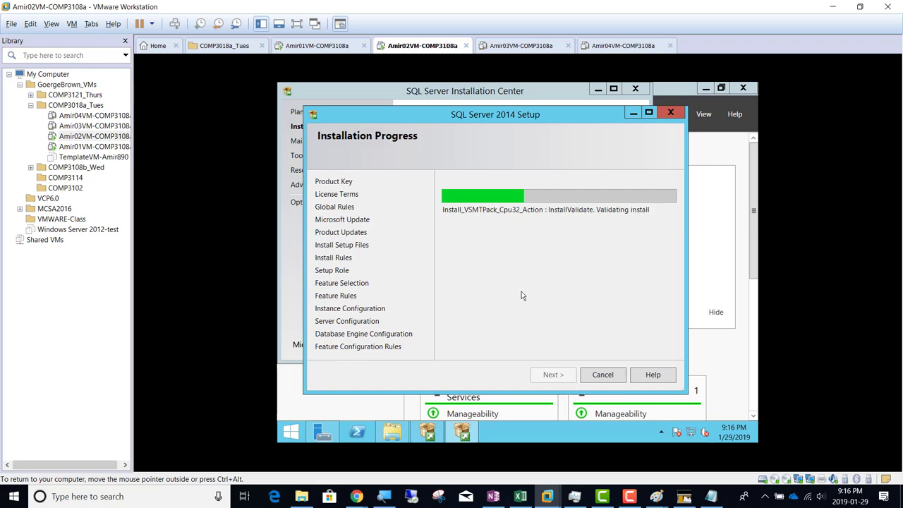
Switch to Chrome and bring up the Blackboard users page of the cloud computing course
mouse_move(356, 498)
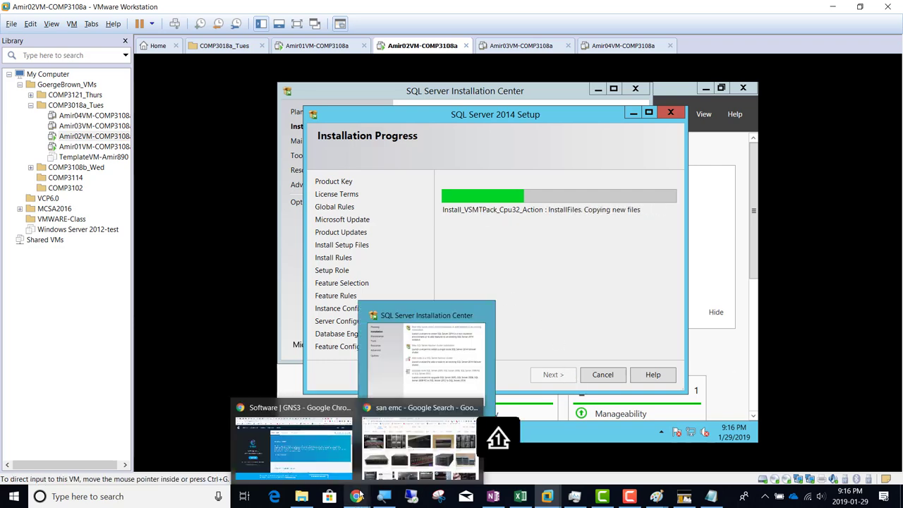
click(328, 464)
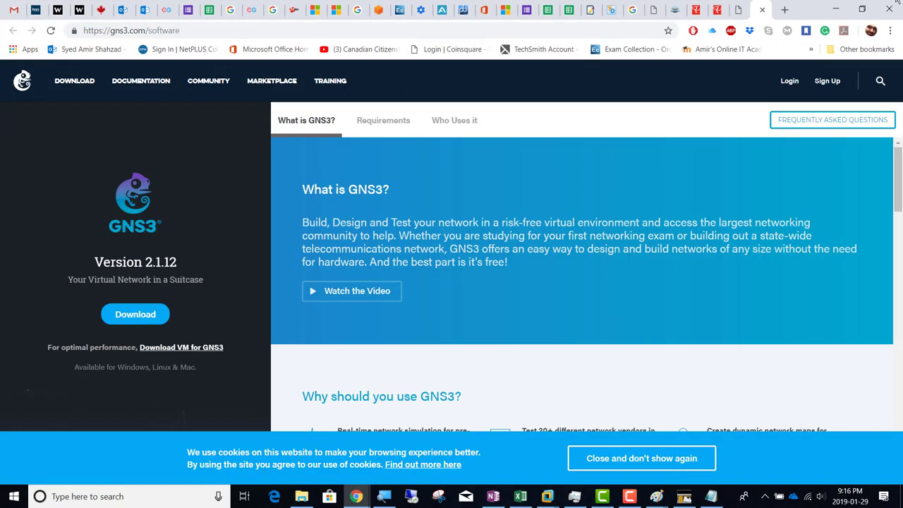
mouse_move(357, 498)
click(404, 463)
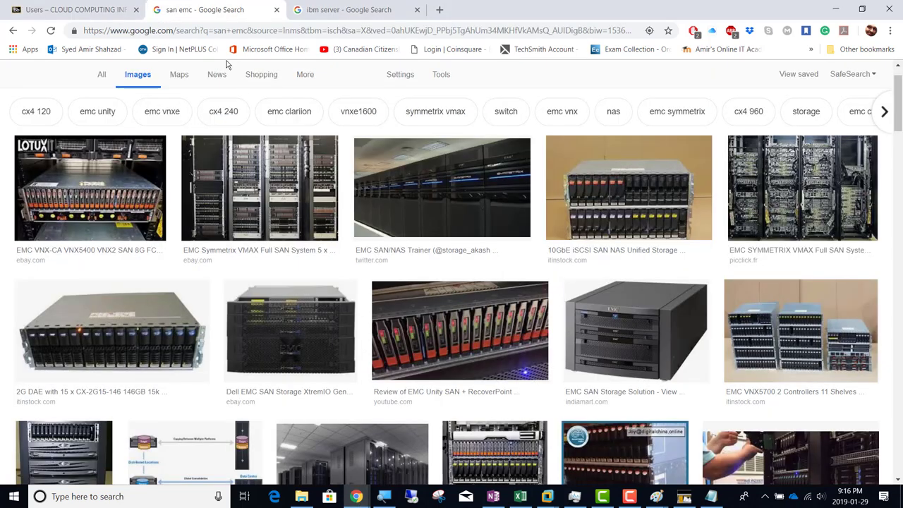
click(94, 11)
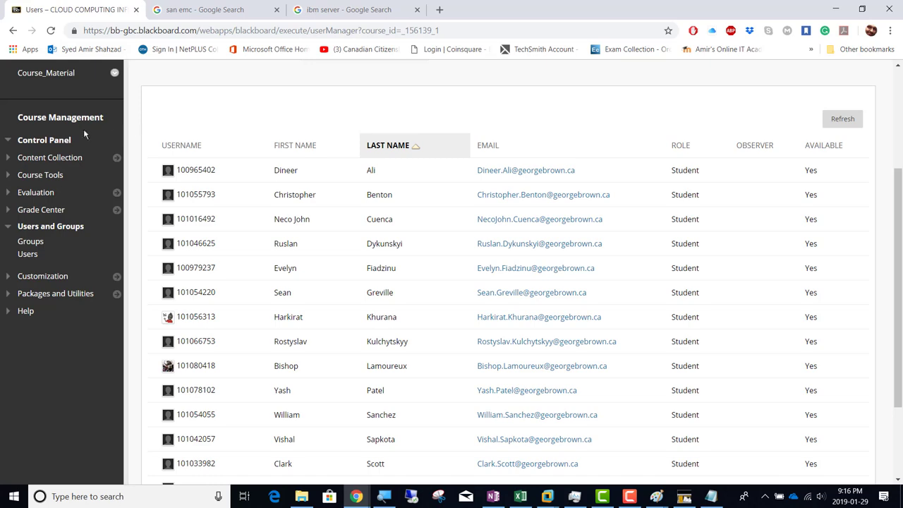
Try to open Users and Groups and the Course_Material area of the cloud computing course
click(46, 224)
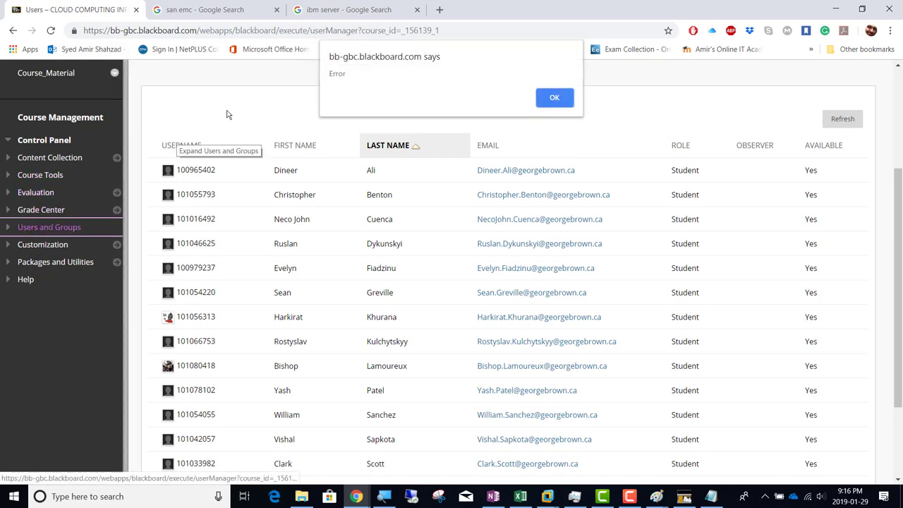
click(558, 94)
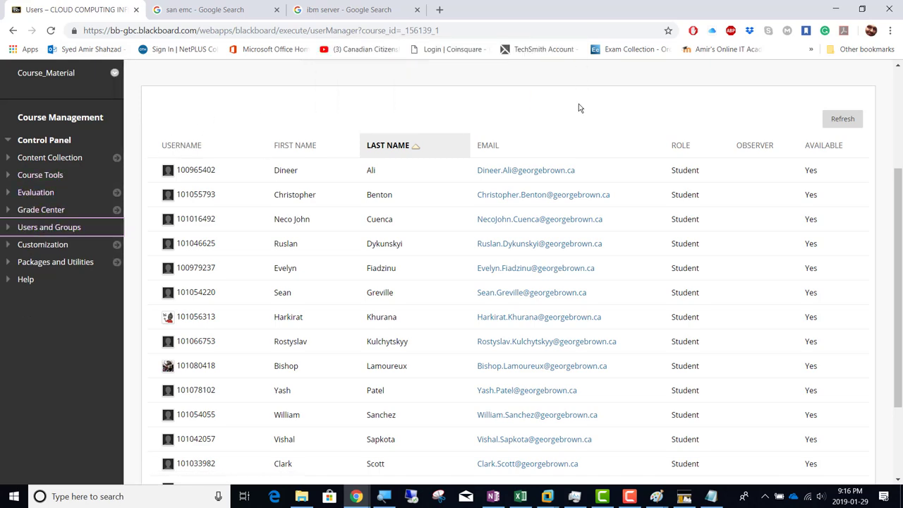
scroll(388, 134, up, 3)
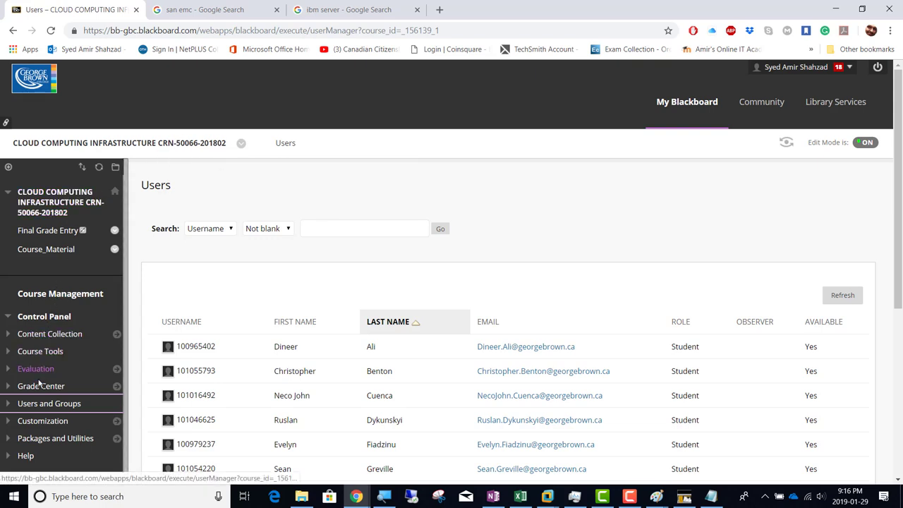
click(41, 249)
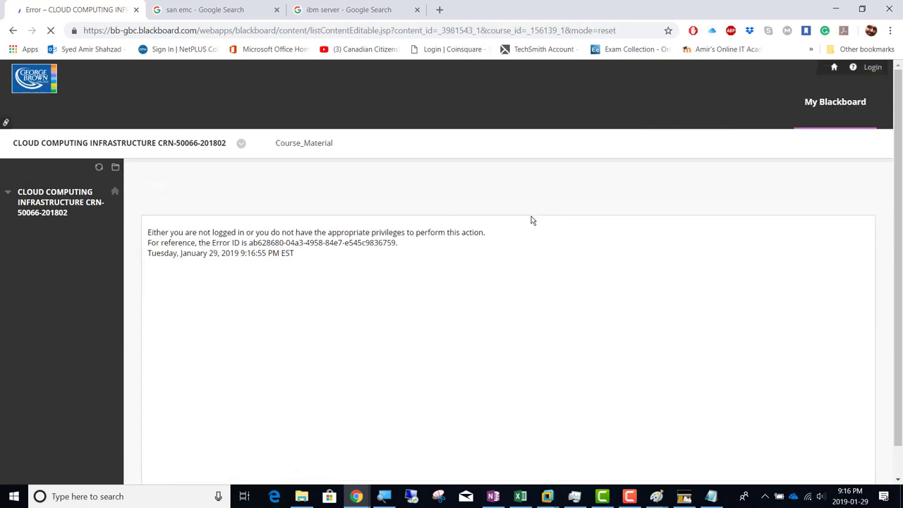
click(873, 67)
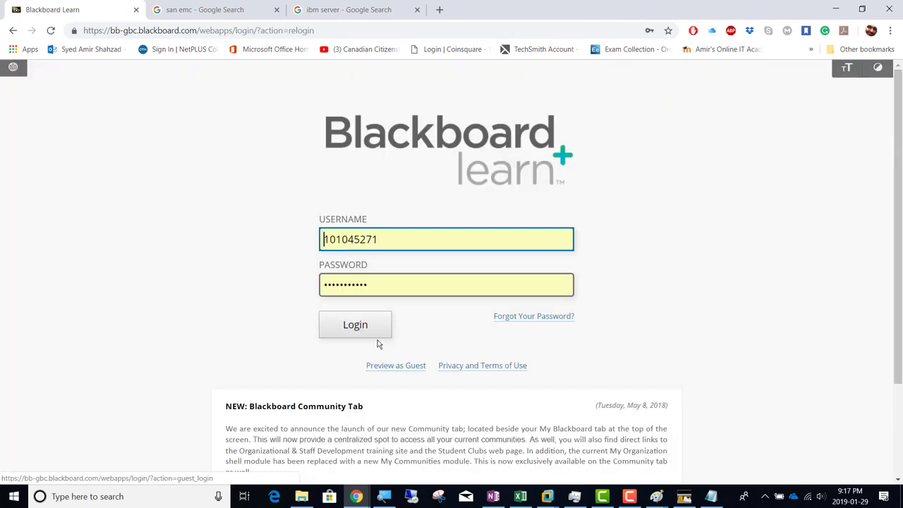
click(371, 331)
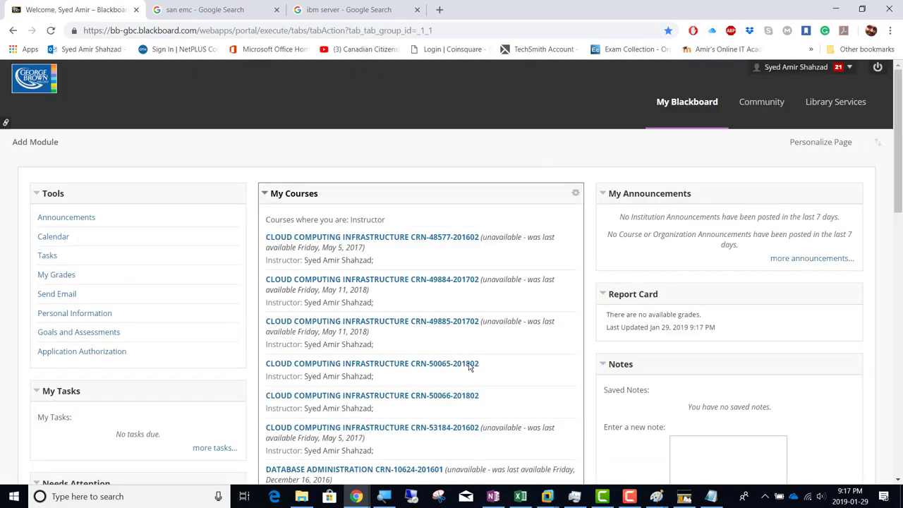
click(428, 398)
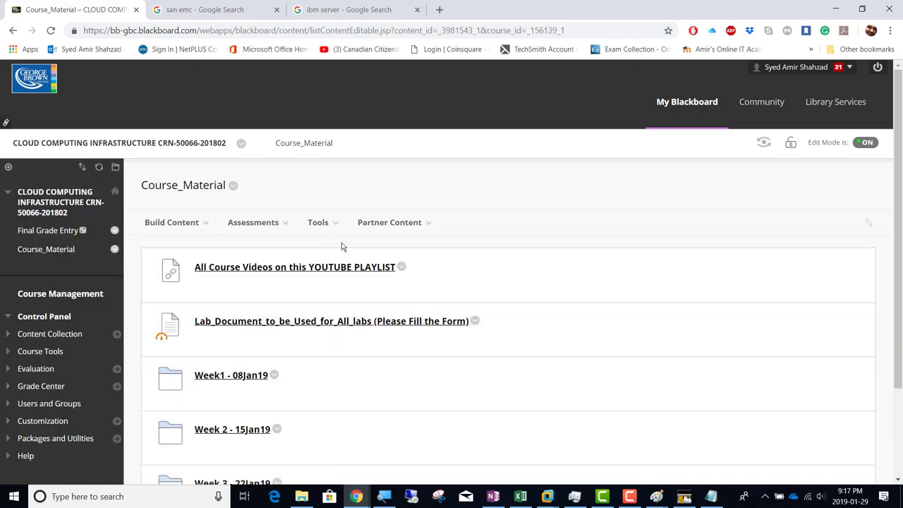
scroll(404, 236, down, 3)
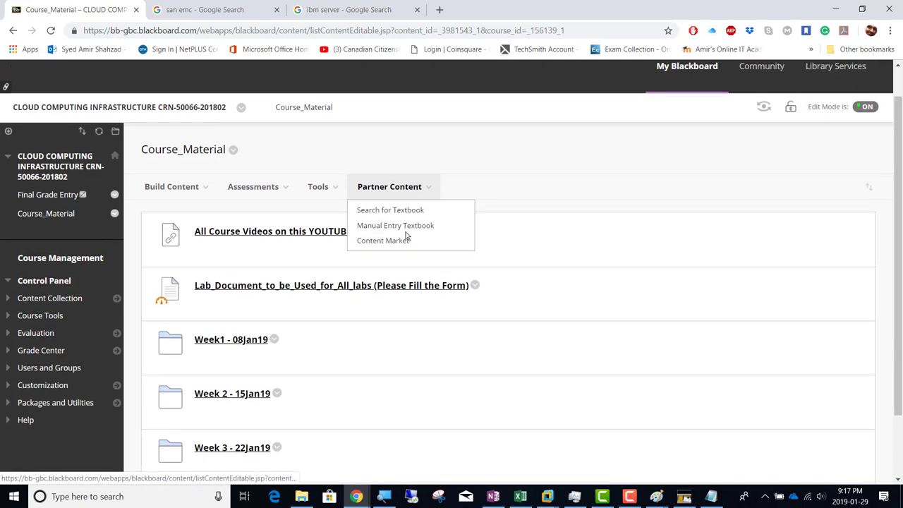
click(235, 422)
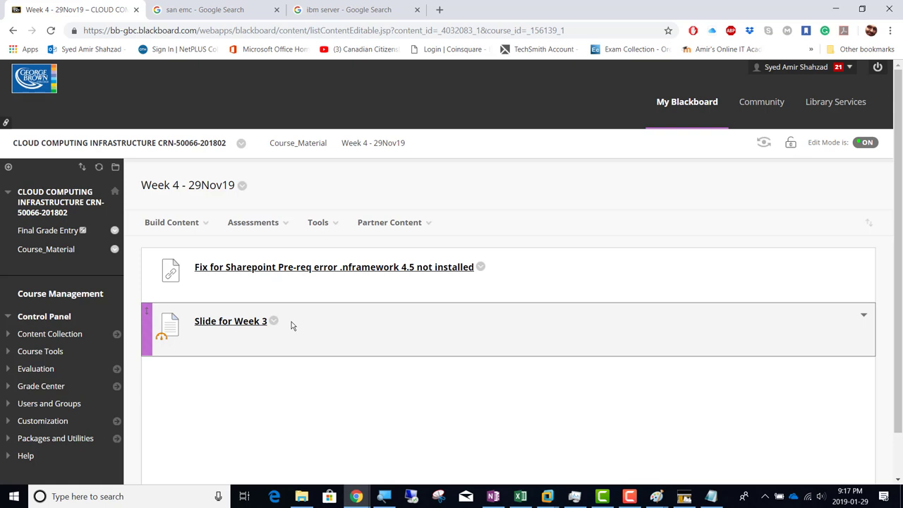
Delete the "Fix for Sharepoint Pre-req error .nframework 4.5 not installed" item from the Week 4 folder
click(480, 268)
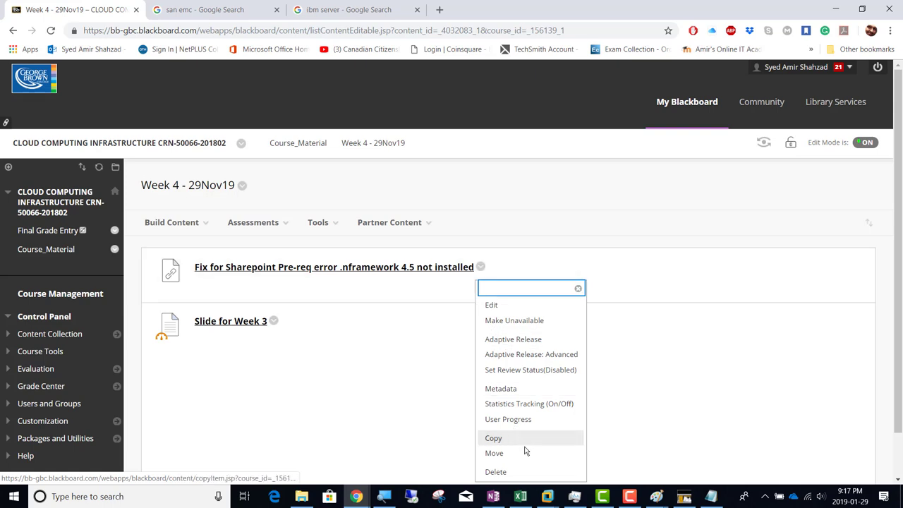
scroll(640, 419, down, 1)
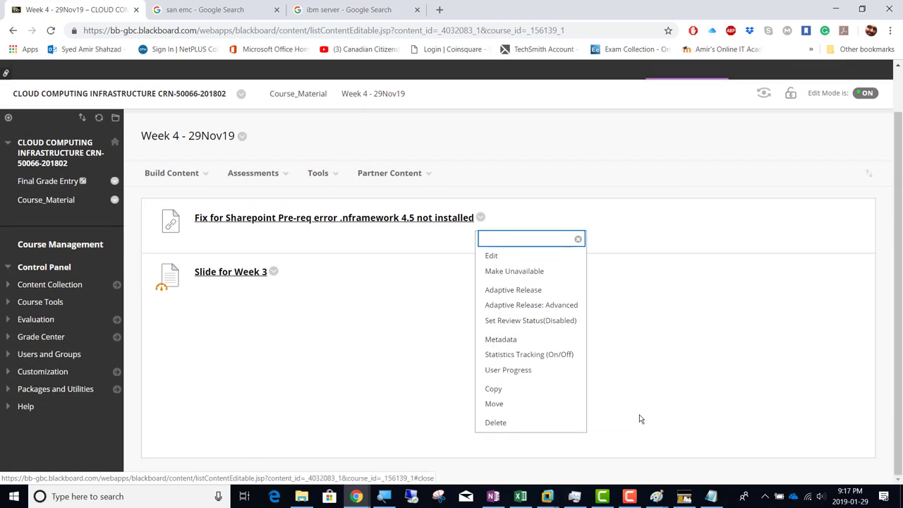
click(525, 424)
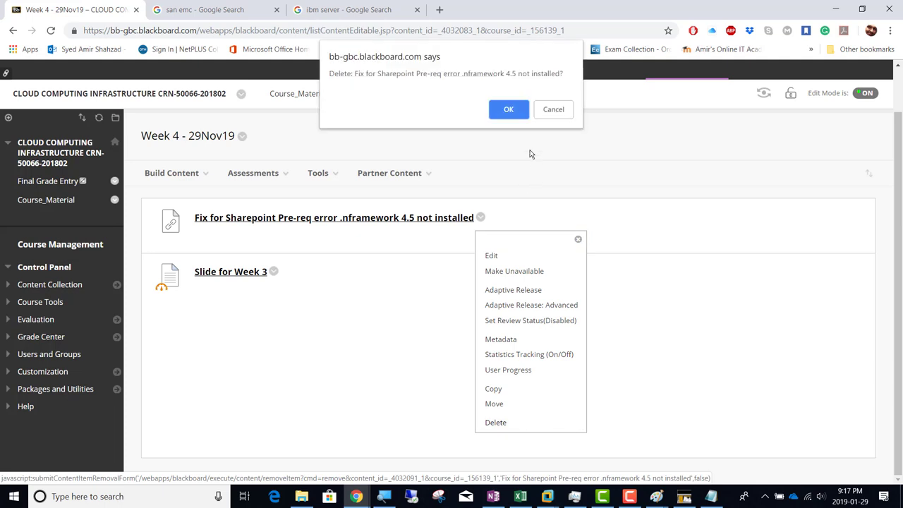
click(512, 111)
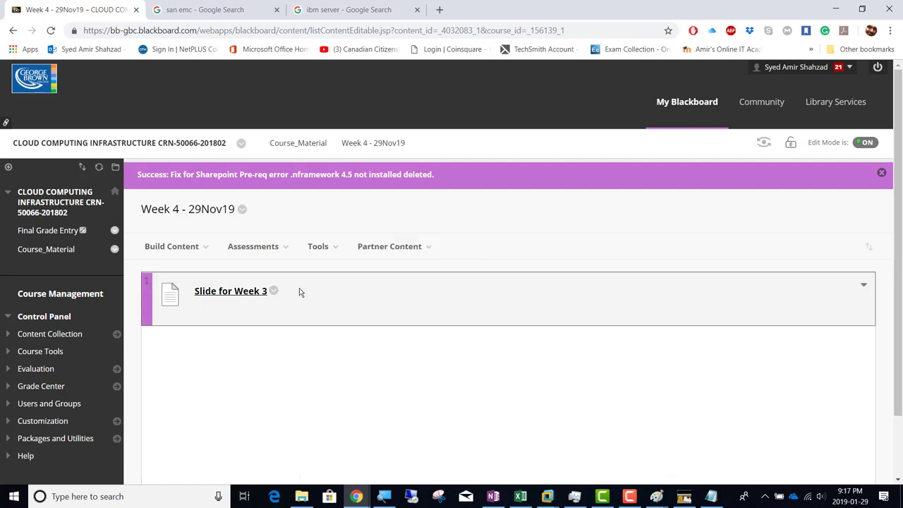
Delete the "Slide for Week 3" item from the Week 4 folder
click(273, 292)
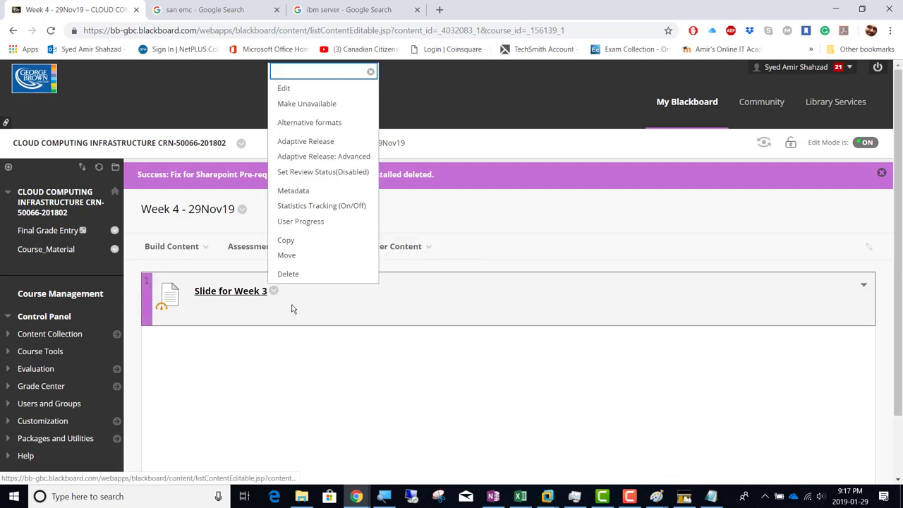
click(305, 280)
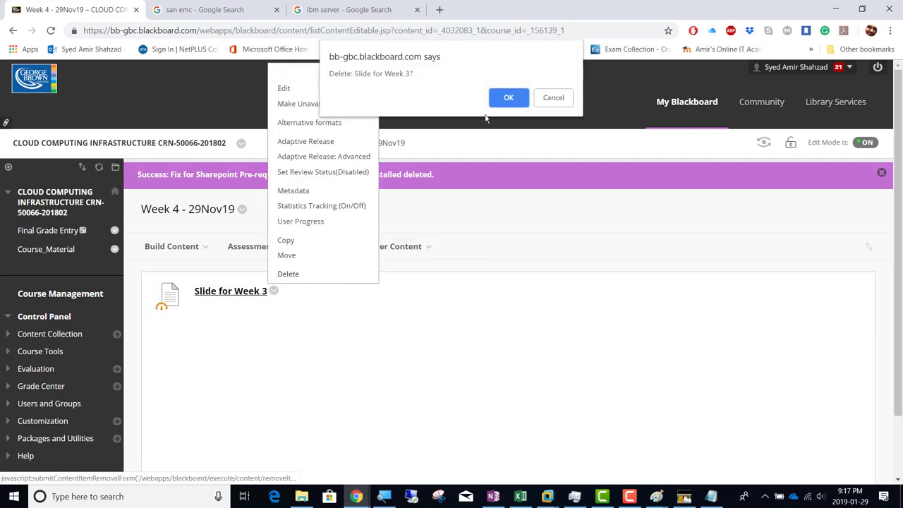
click(502, 96)
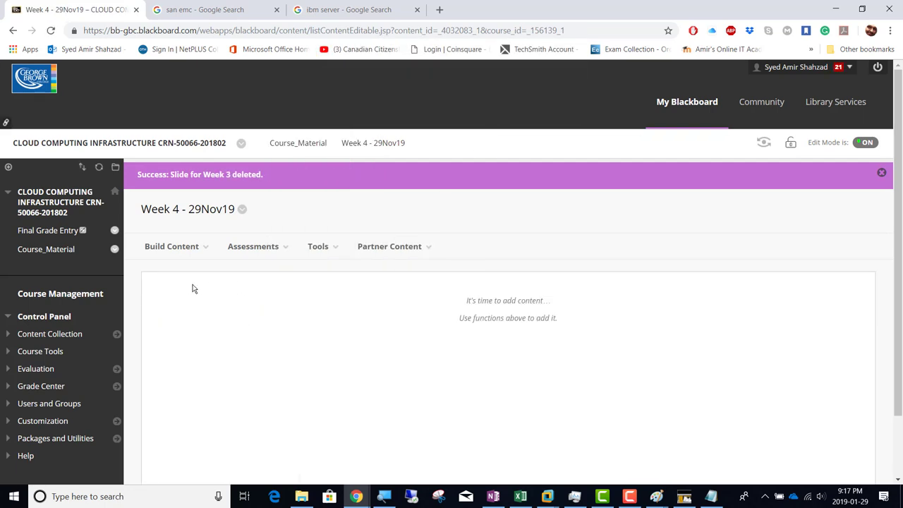
Start a new assignment in the Week 4 folder and name it "Week4 - Upload your Lab"
click(253, 246)
click(259, 307)
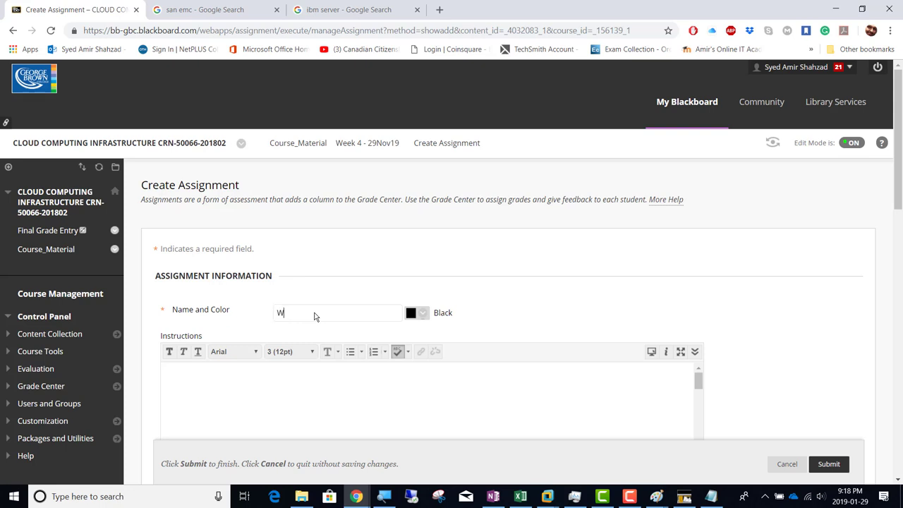
key(Down)
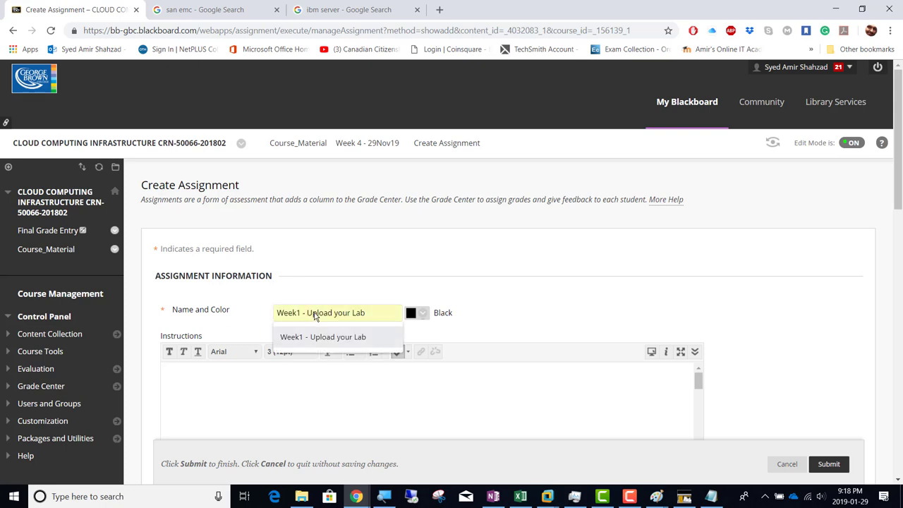
key(Return)
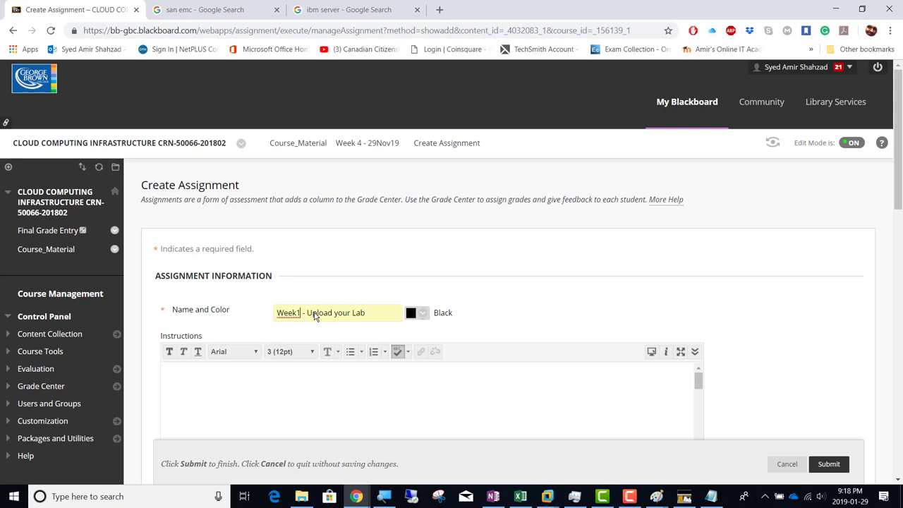
text(4)
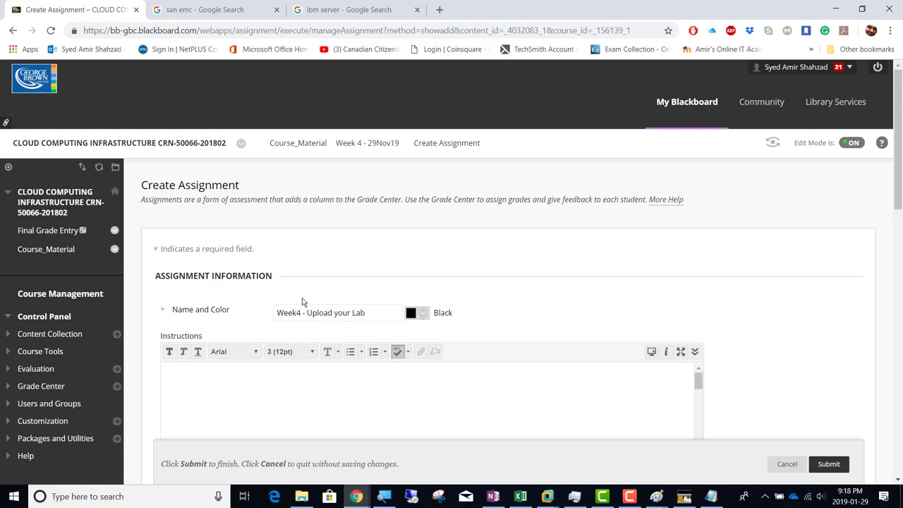
Copy the assignment name "Week4 - Upload your Lab" into its instructions
key(ctrl+a)
key(ctrl+c)
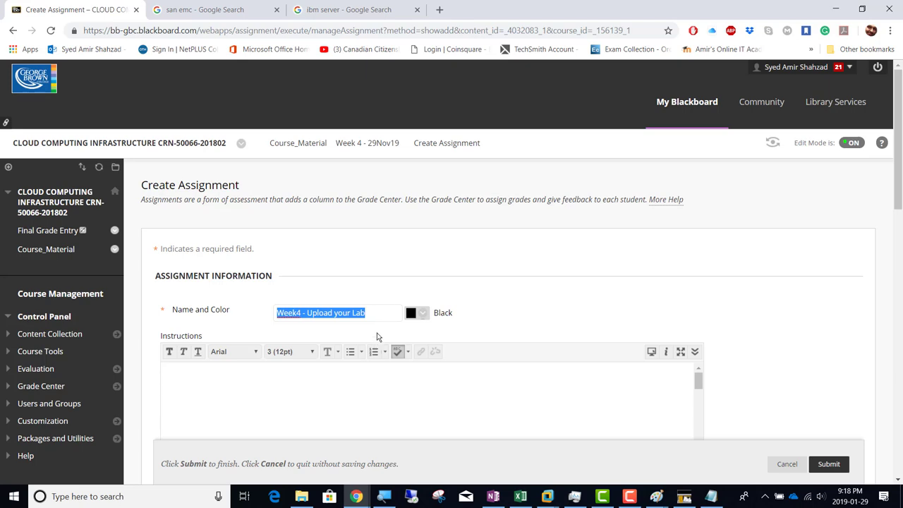
click(348, 384)
key(ctrl+v)
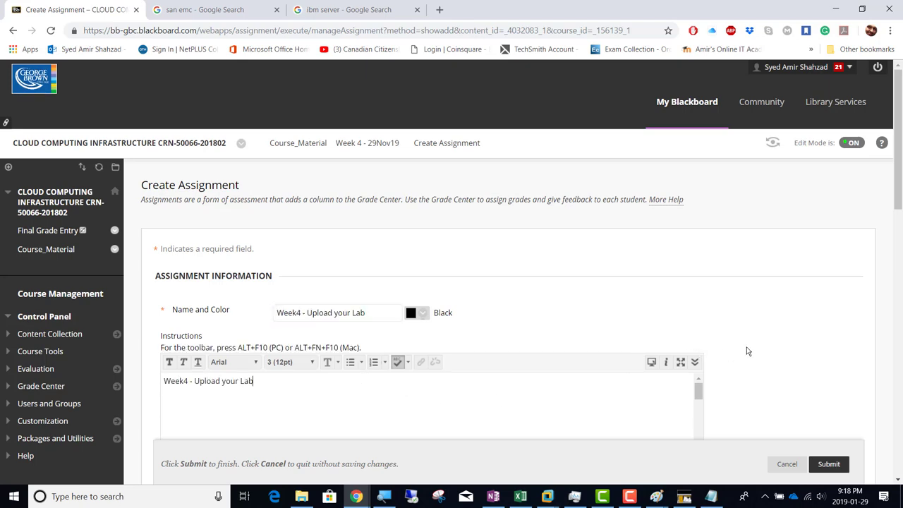
Set the assignment's due date to 02/05/2019
scroll(747, 350, down, 4)
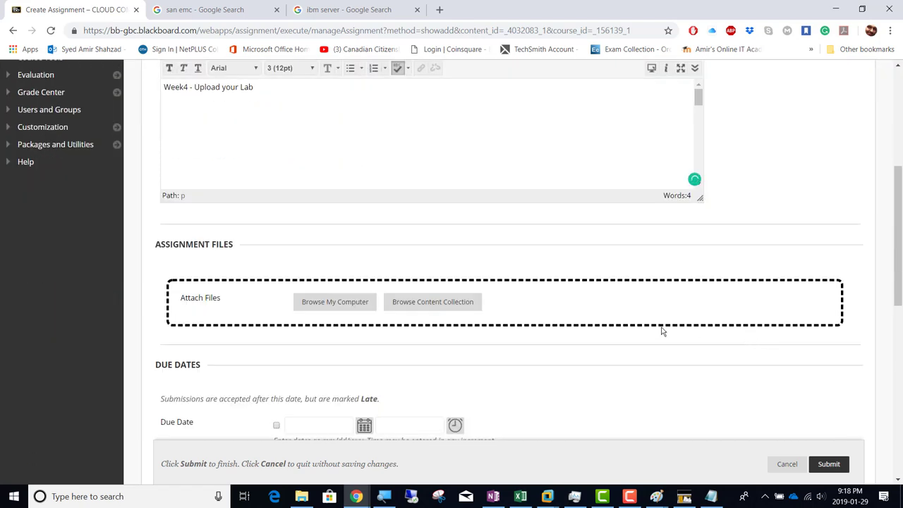
scroll(662, 331, down, 3)
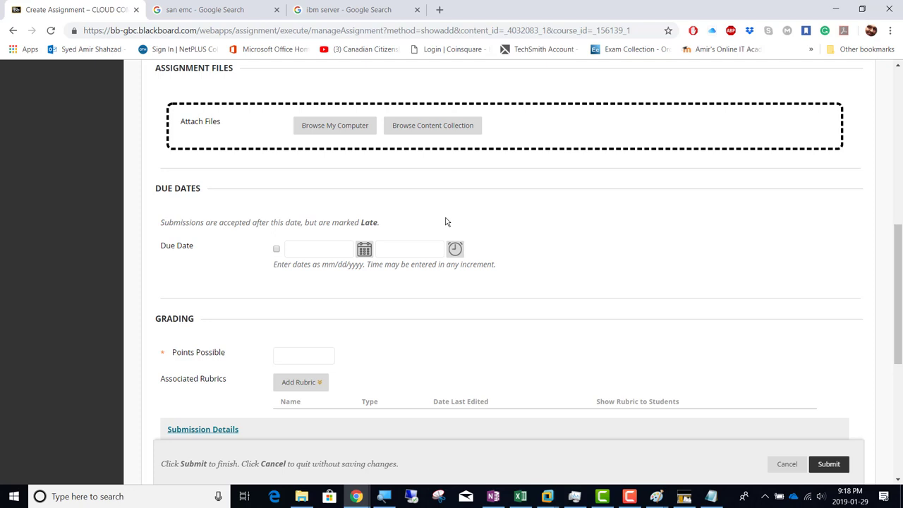
click(364, 250)
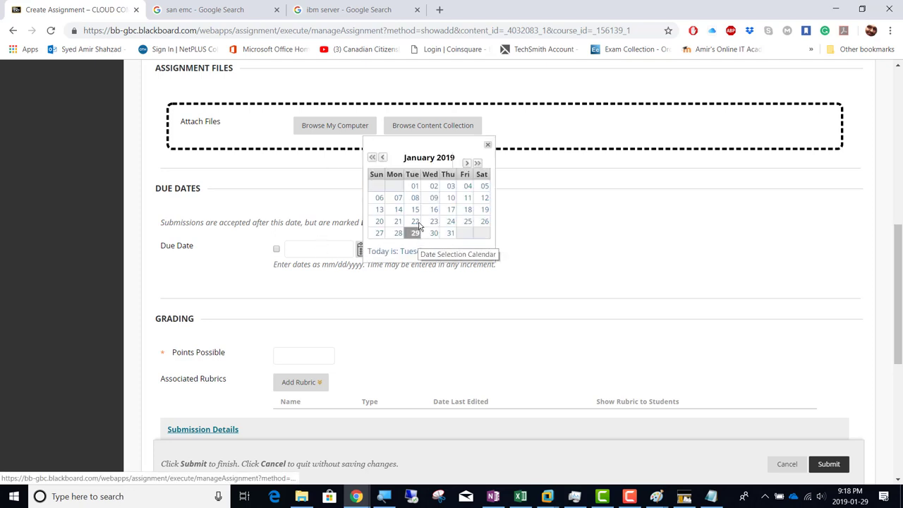
scroll(418, 224, down, 1)
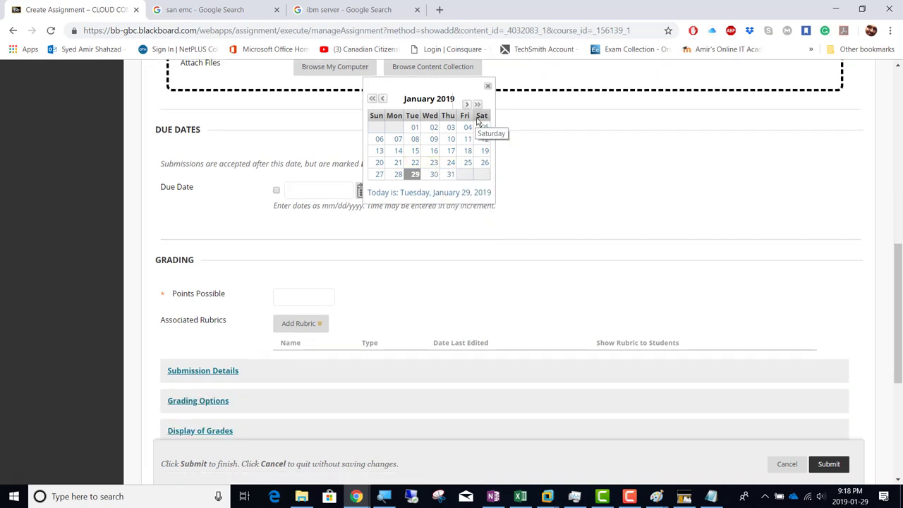
click(466, 105)
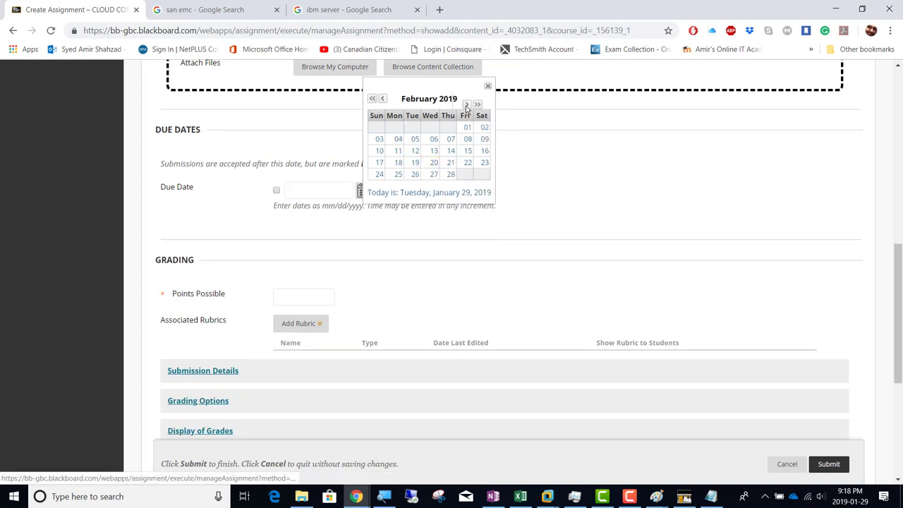
click(428, 139)
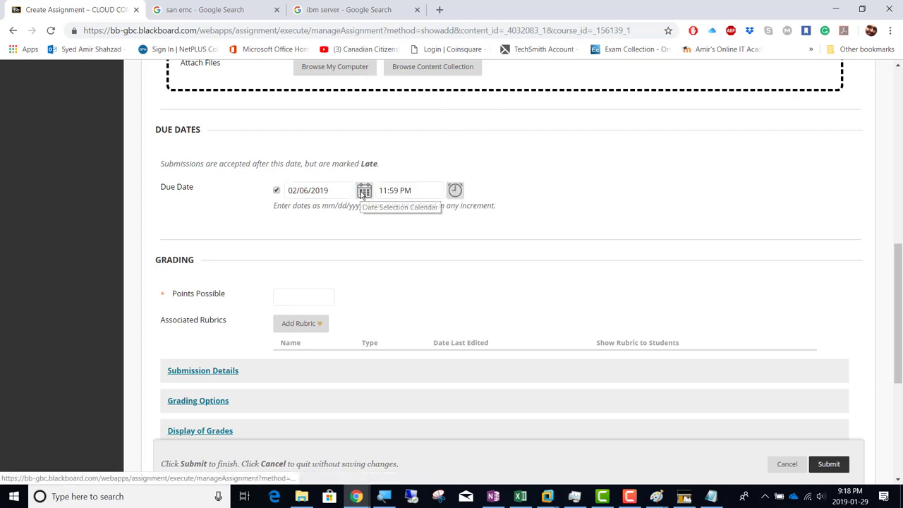
click(363, 192)
click(413, 139)
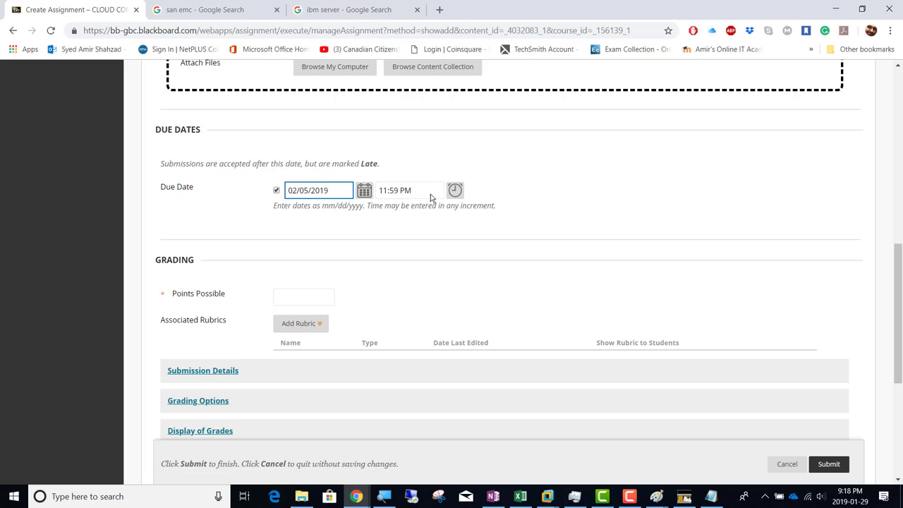
Set the assignment's due time to 06:00 PM
click(454, 190)
scroll(457, 166, up, 4)
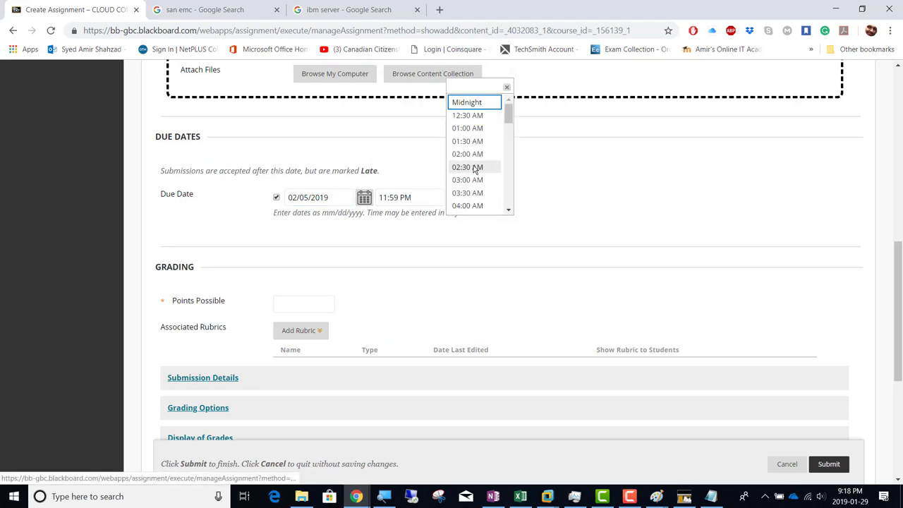
scroll(473, 170, down, 4)
scroll(475, 169, down, 4)
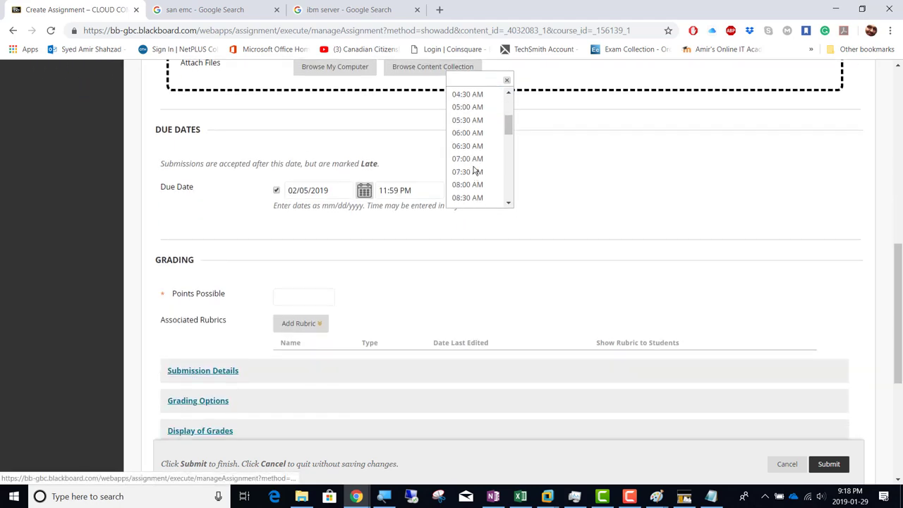
scroll(475, 170, down, 3)
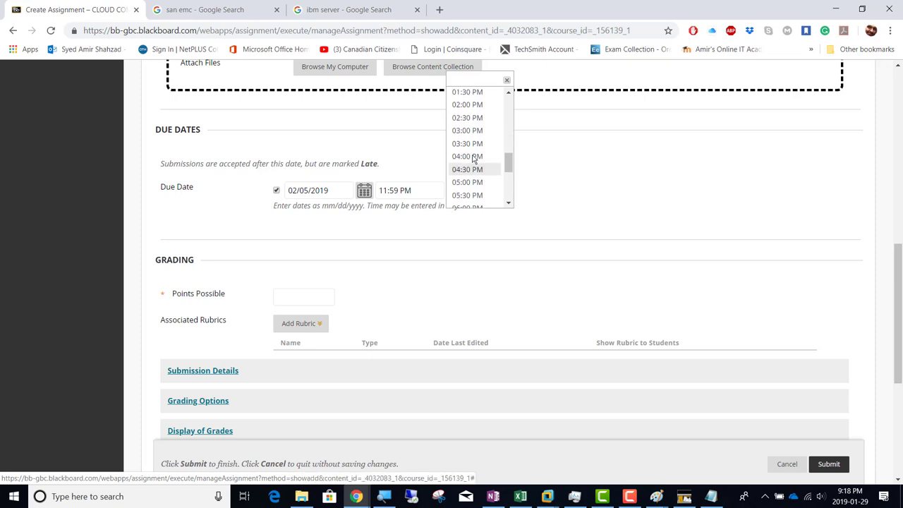
scroll(474, 144, down, 2)
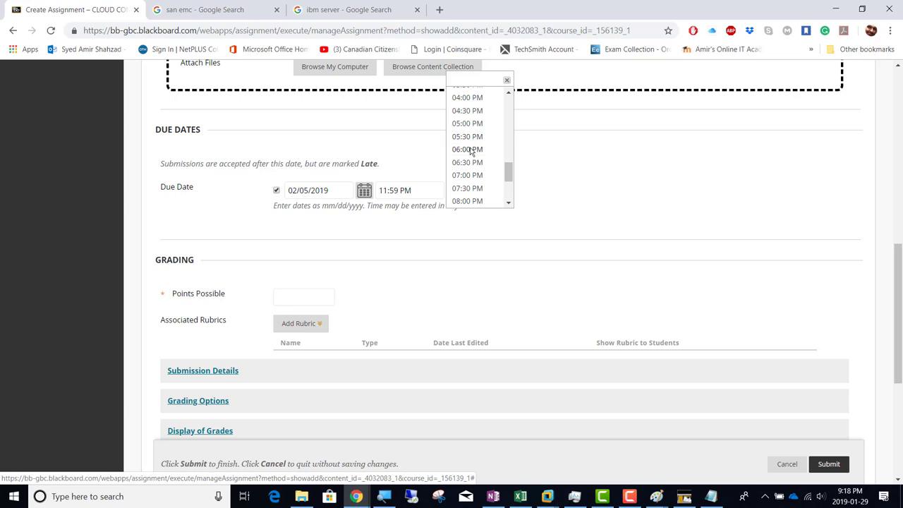
click(469, 149)
Set the assignment's points possible to 4
scroll(526, 218, down, 2)
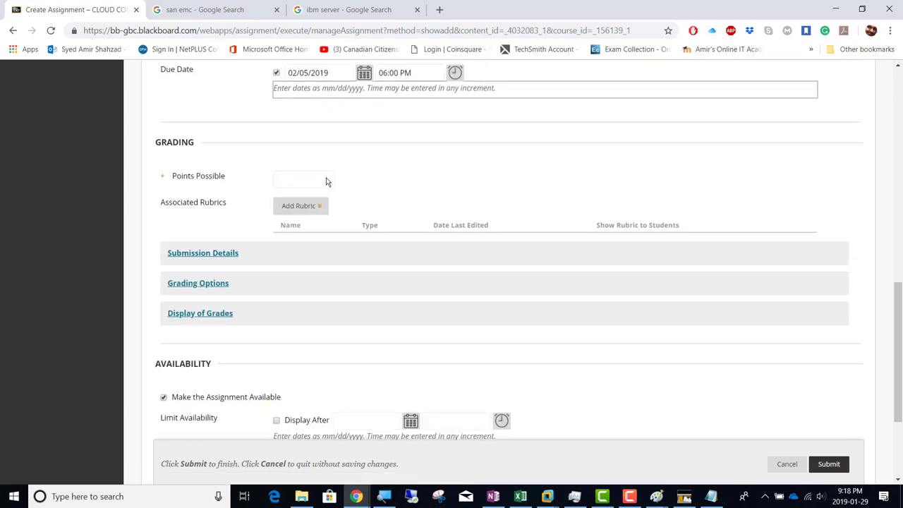
click(315, 181)
click(302, 206)
In the submission details, set the number of attempts to Unlimited Attempts
scroll(439, 182, down, 2)
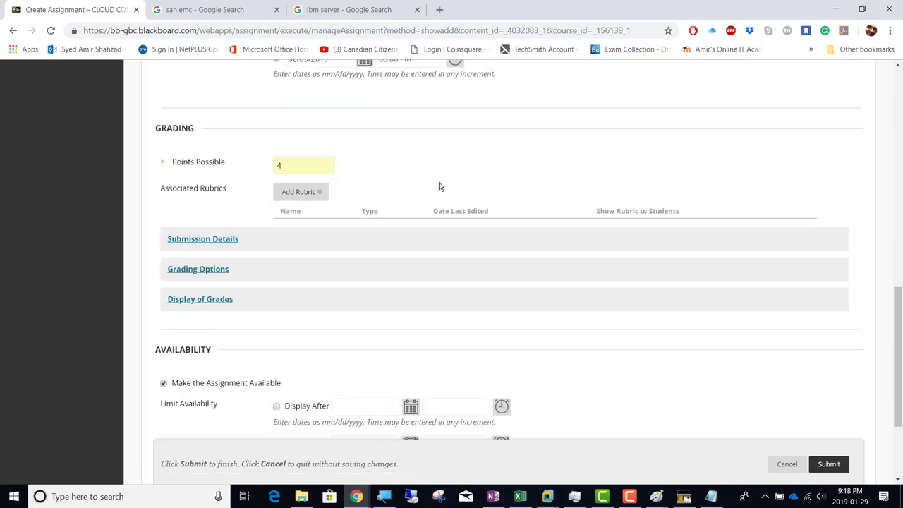
click(208, 139)
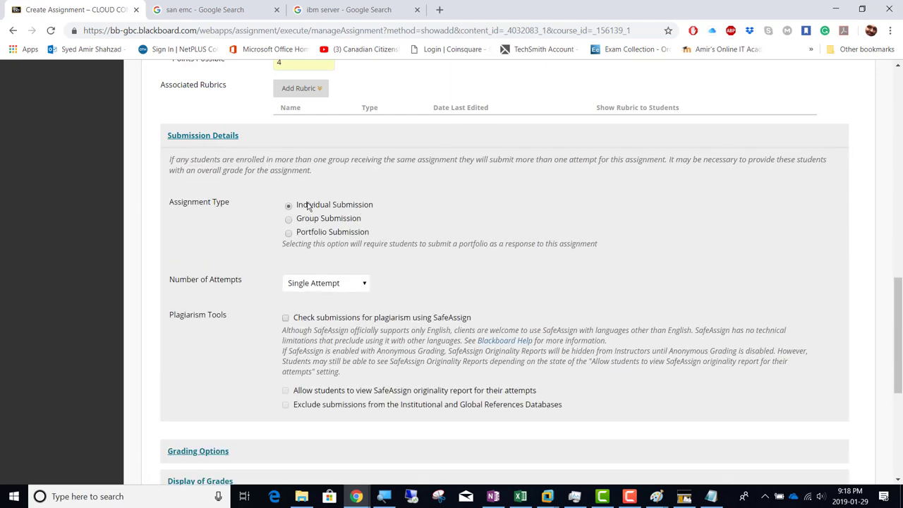
click(317, 280)
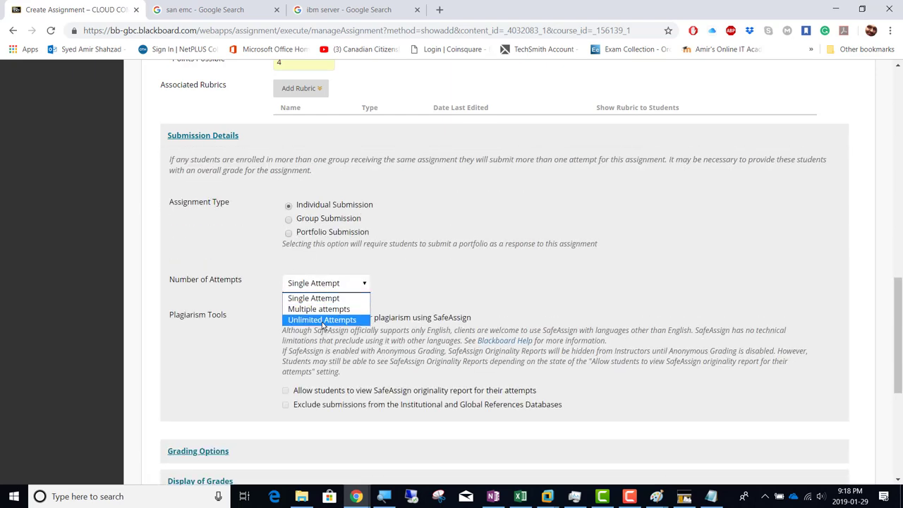
click(321, 320)
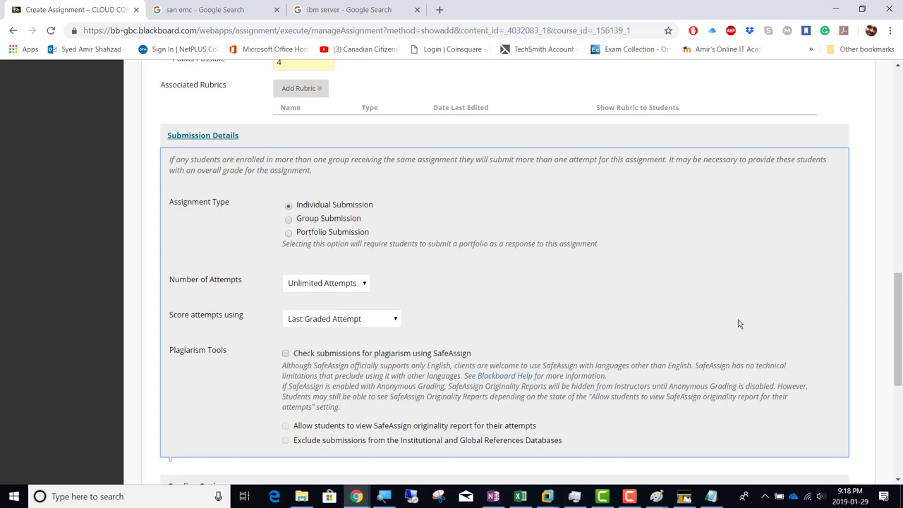
Submit the "Week4 - Upload your Lab" assignment to the Week 4 folder
scroll(738, 323, down, 5)
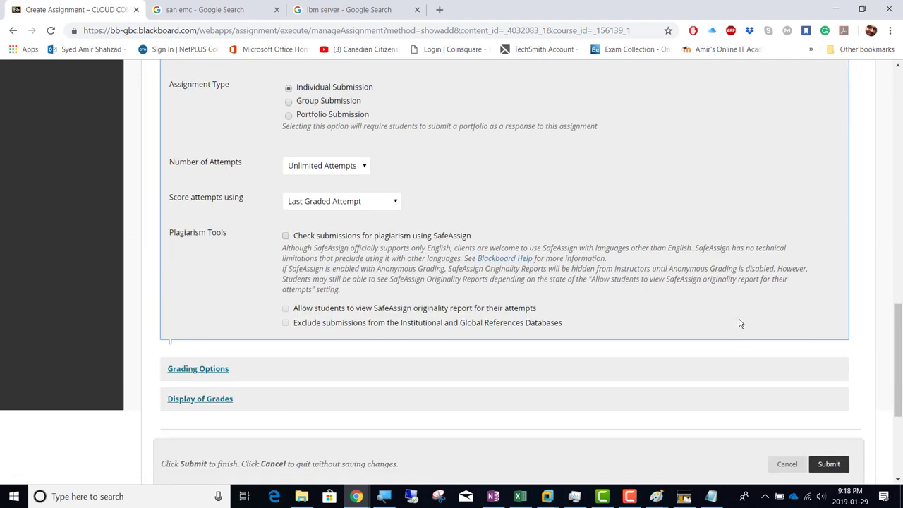
scroll(740, 324, down, 3)
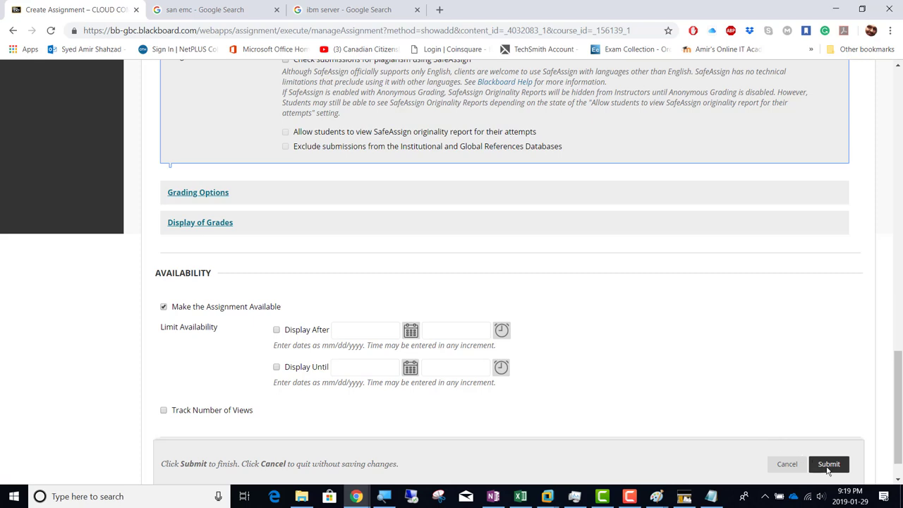
click(829, 465)
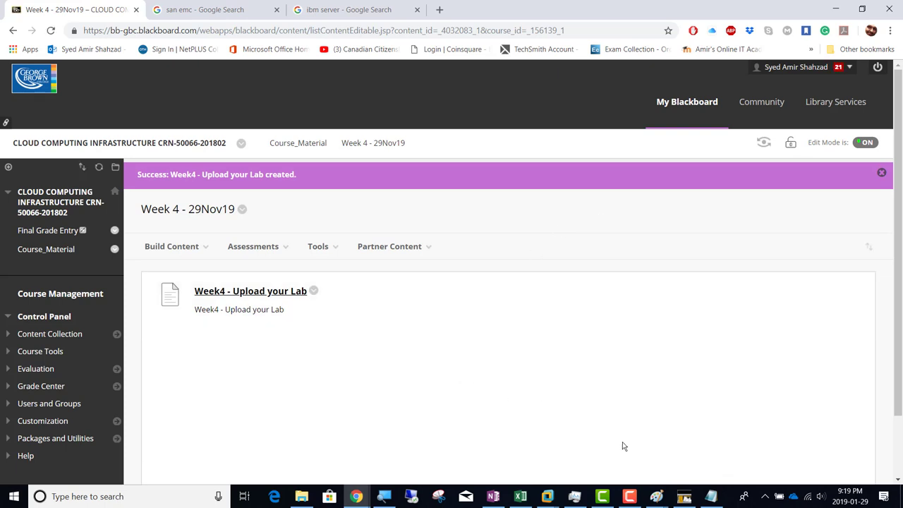
Switch to the Amir02VM-COMP3108a virtual machine in VMware Workstation and check the SQL Server 2014 installation progress
click(631, 498)
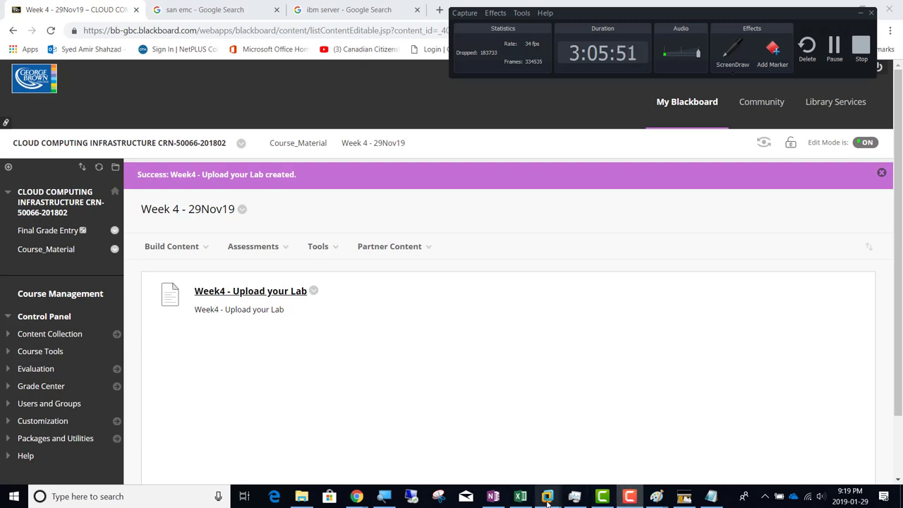
mouse_move(549, 502)
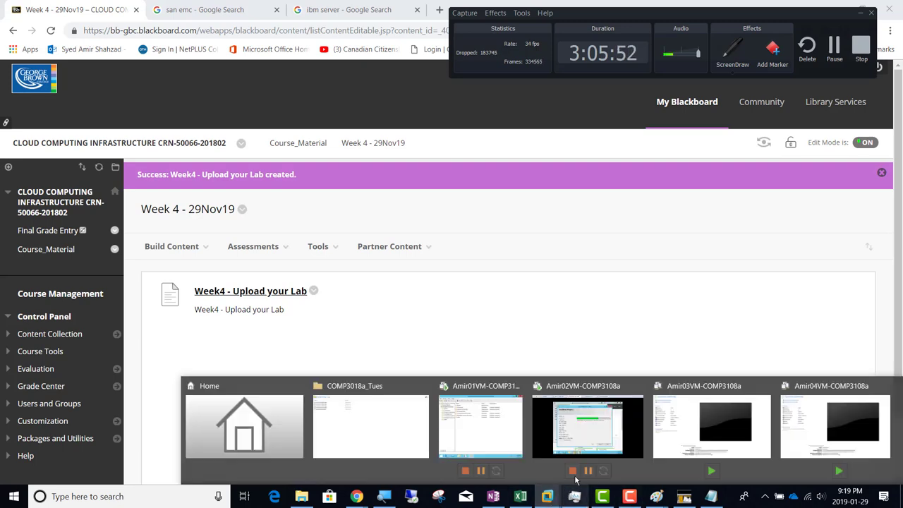
click(593, 424)
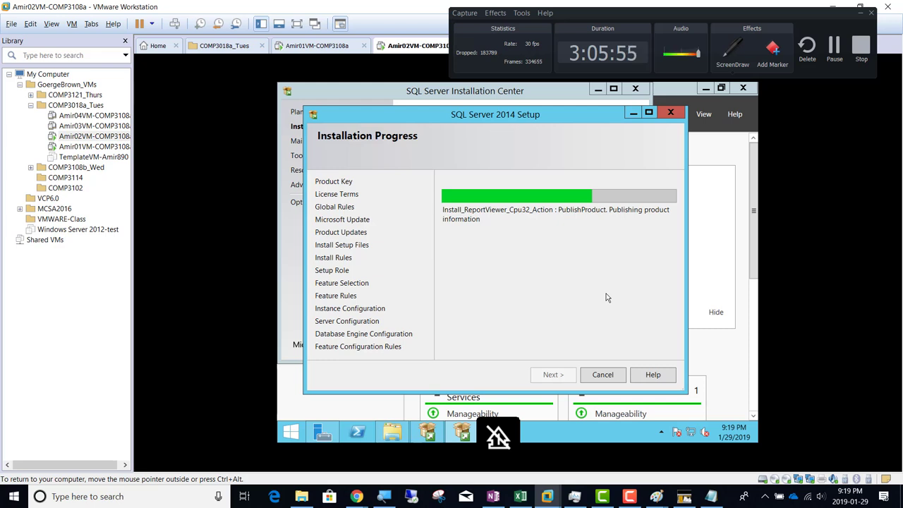
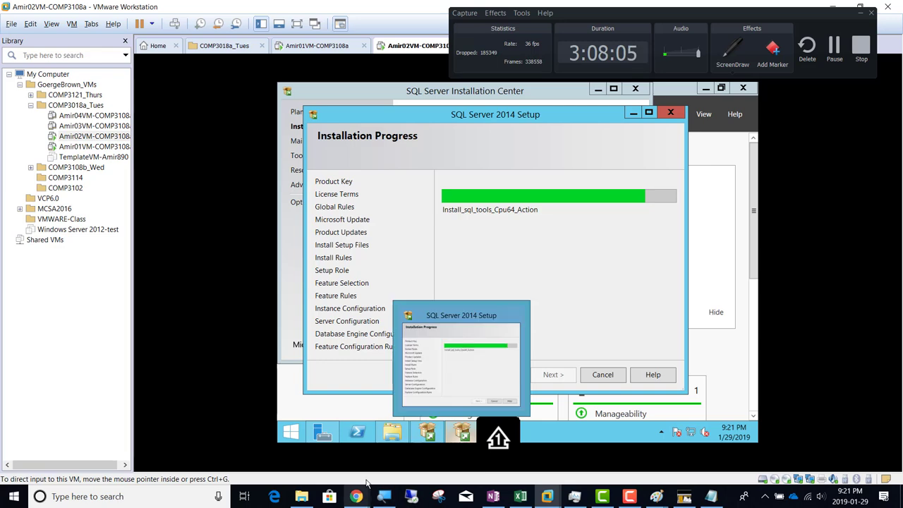
Switch to the Notepad lab notes and add a block of blank lines below the Task 1 instructions
click(714, 497)
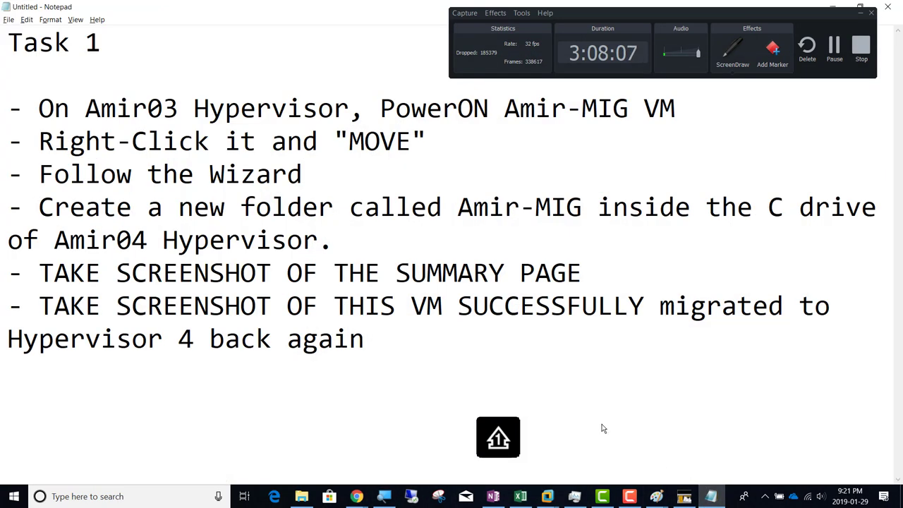
key(Return)
key(Return)
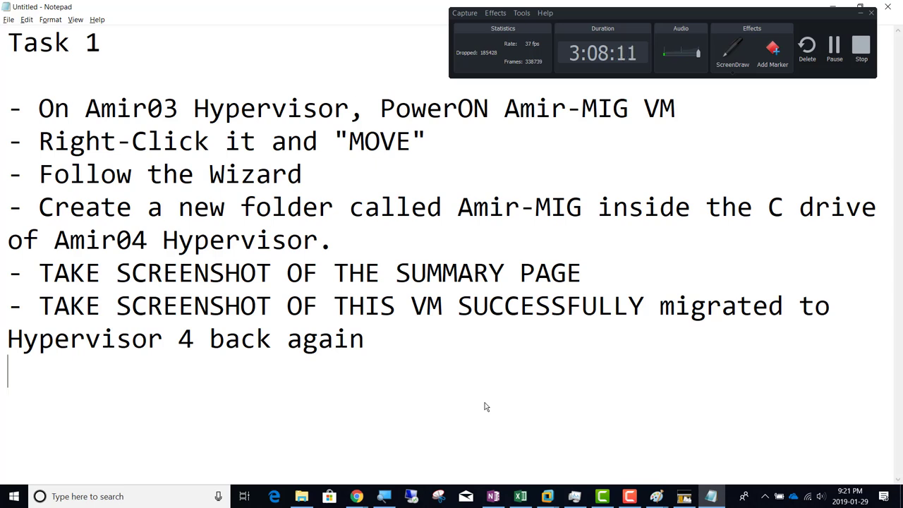
key(Return)
key(Return)
key(Return)
key(Return)
key(Return)
key(Return)
key(Return)
key(Return)
key(Return)
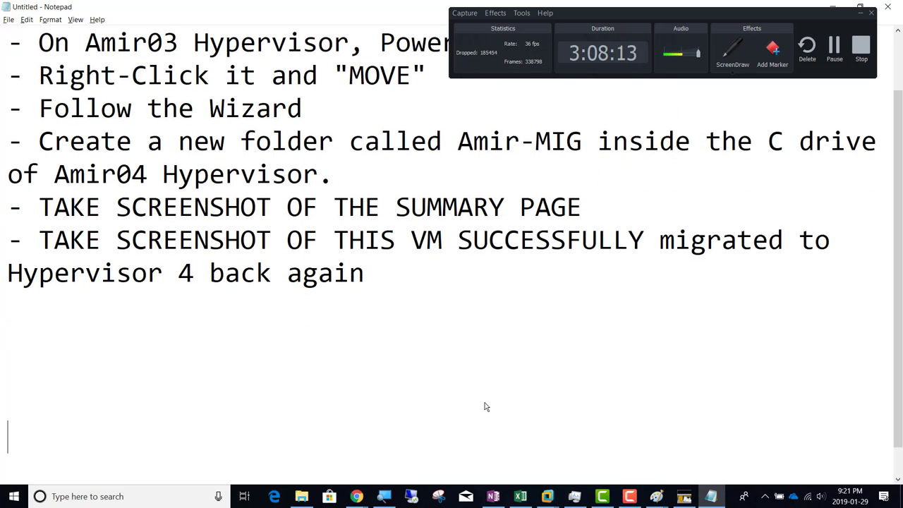
key(Up)
key(Up)
key(Up)
key(Up)
key(Up)
key(Up)
key(Up)
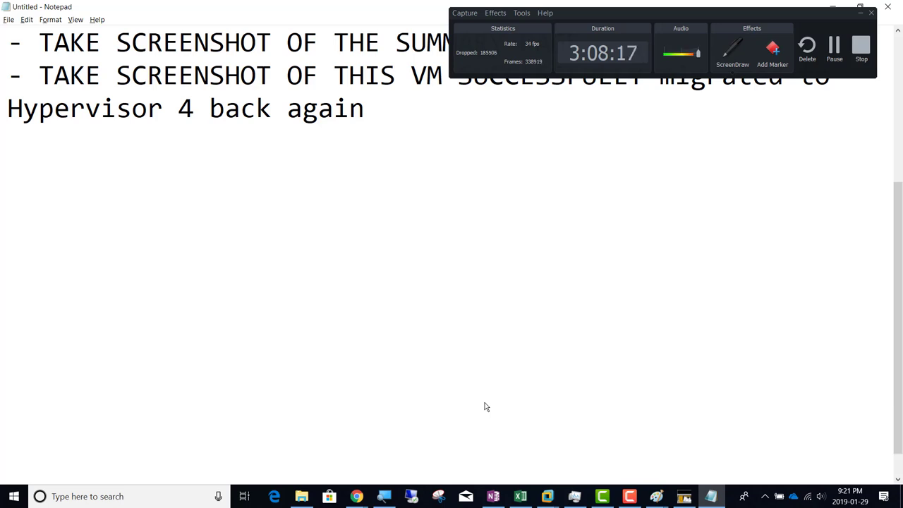
Add the line "- LabTopic = LiveMigration, PassthroughDisk,SQL2014" below the Task 1 instructions
text(- Lab)
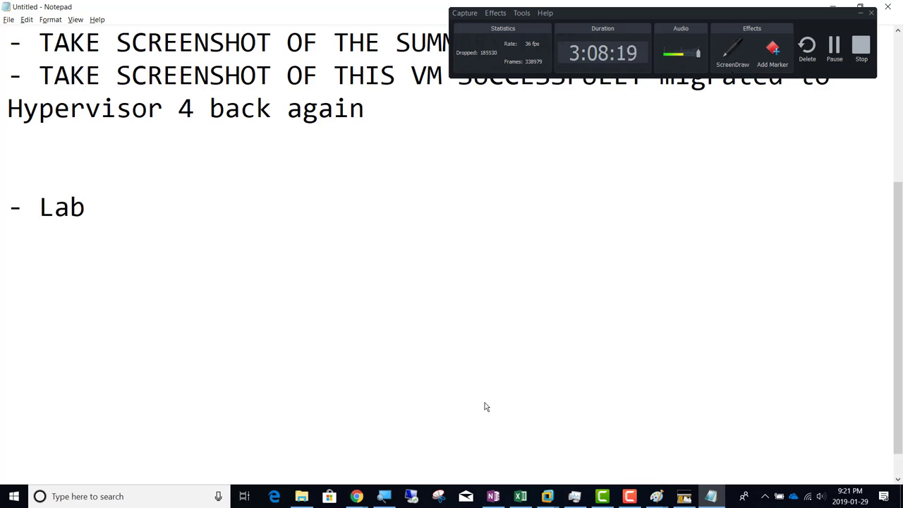
text(Topic =)
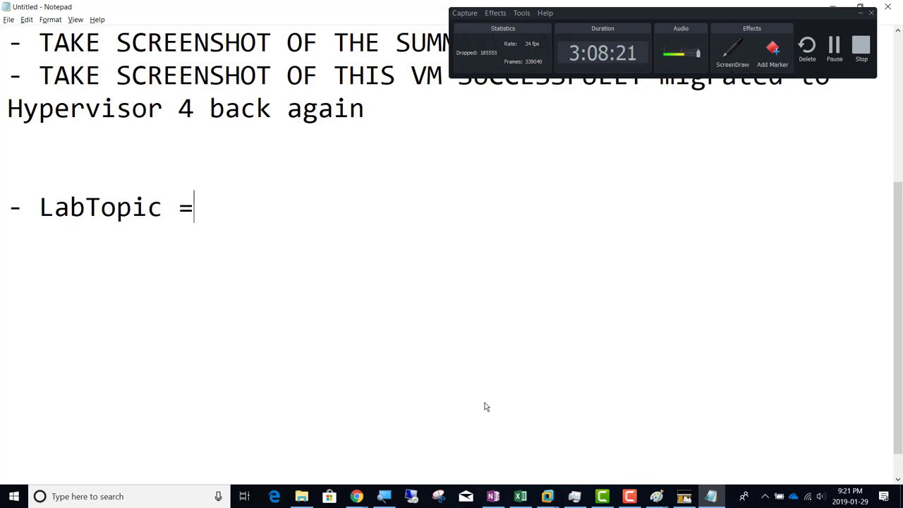
text( LiveMigration)
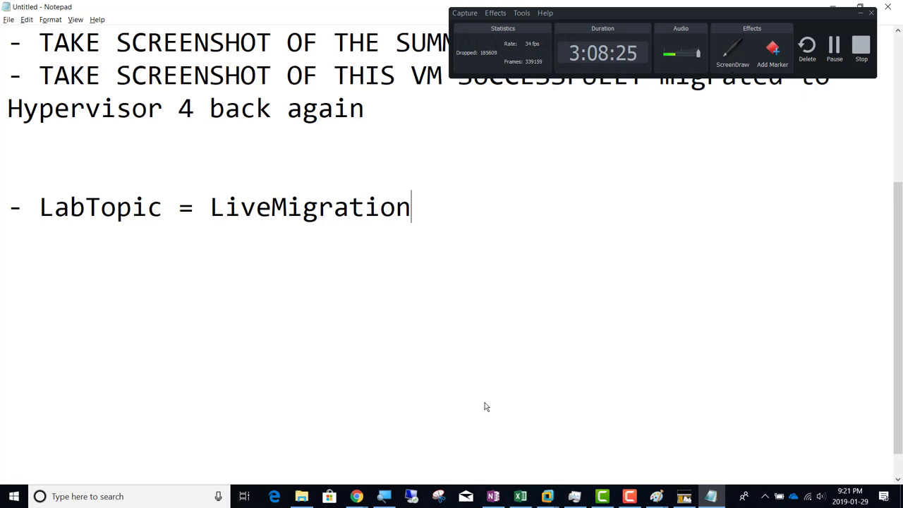
text(, Passthroug)
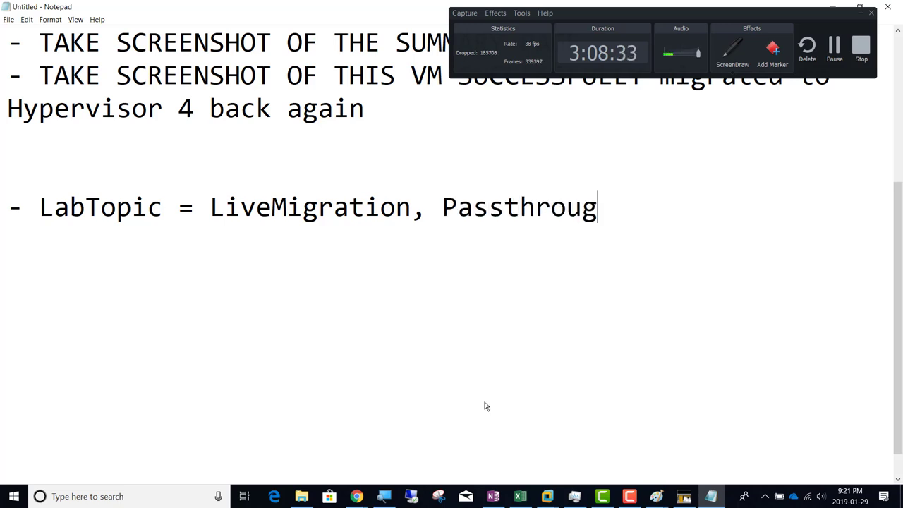
text(hDisk,)
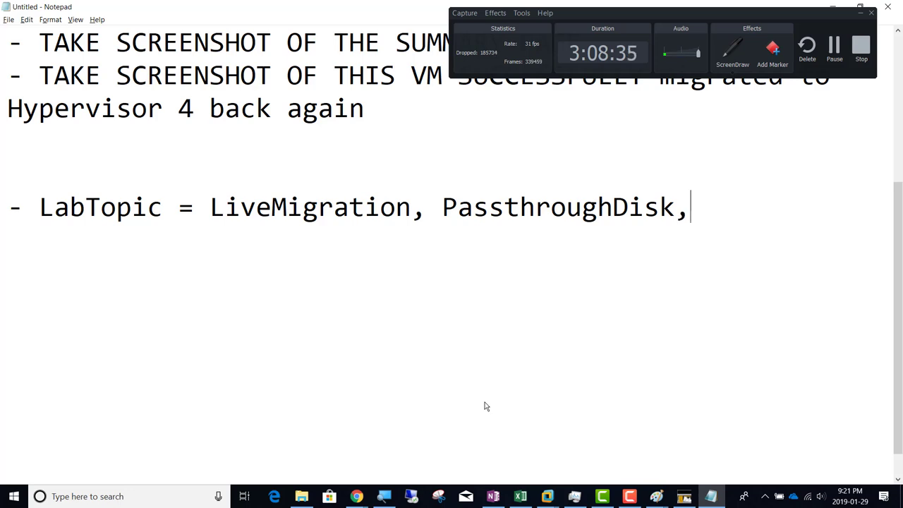
text(SQL)
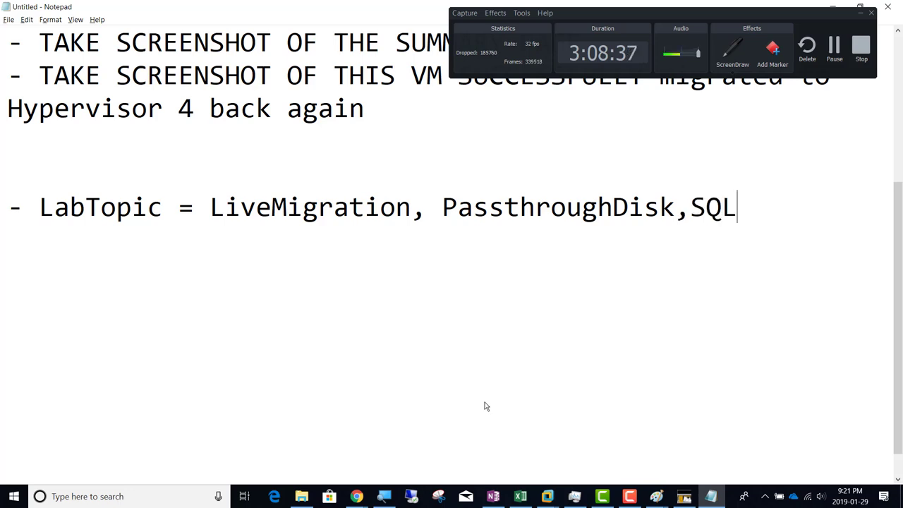
text(2014)
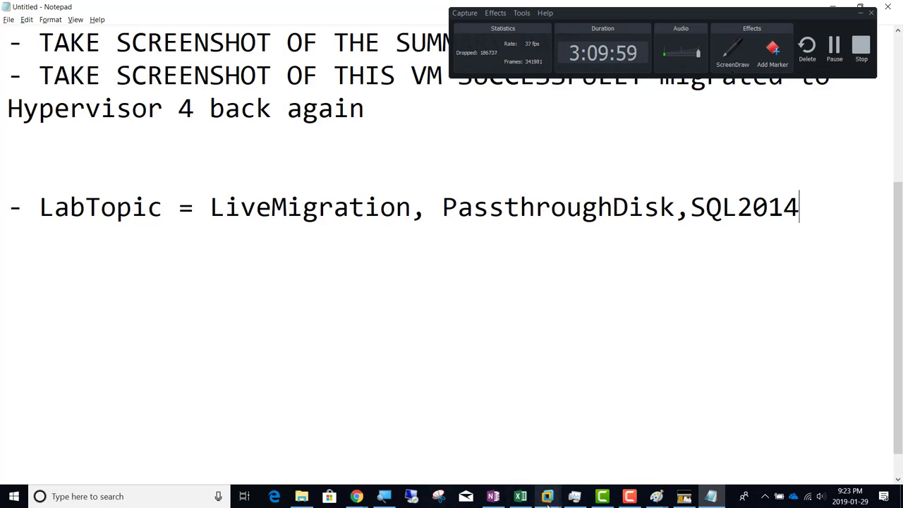
Return to the Amir02 virtual machine, review the status of every installed SQL Server feature, and close the setup wizard
mouse_move(548, 498)
click(599, 442)
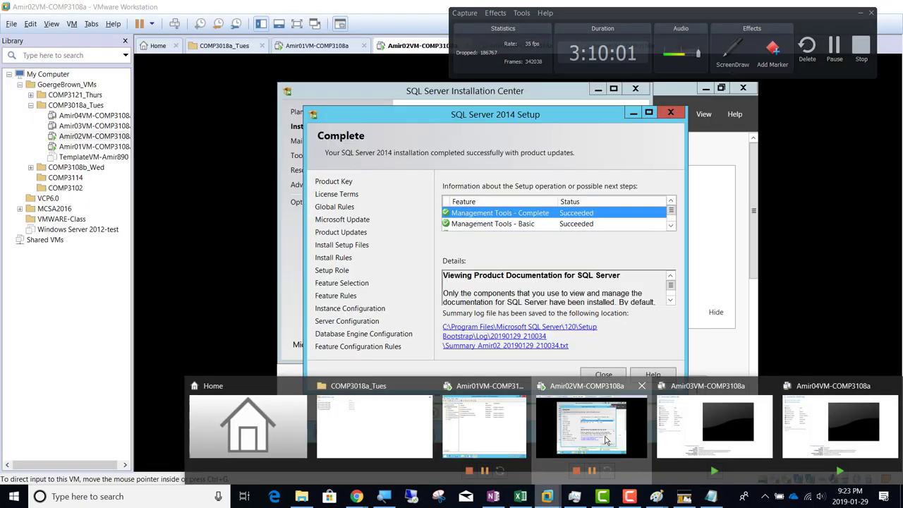
click(671, 225)
click(671, 225)
click(671, 226)
click(671, 225)
click(671, 226)
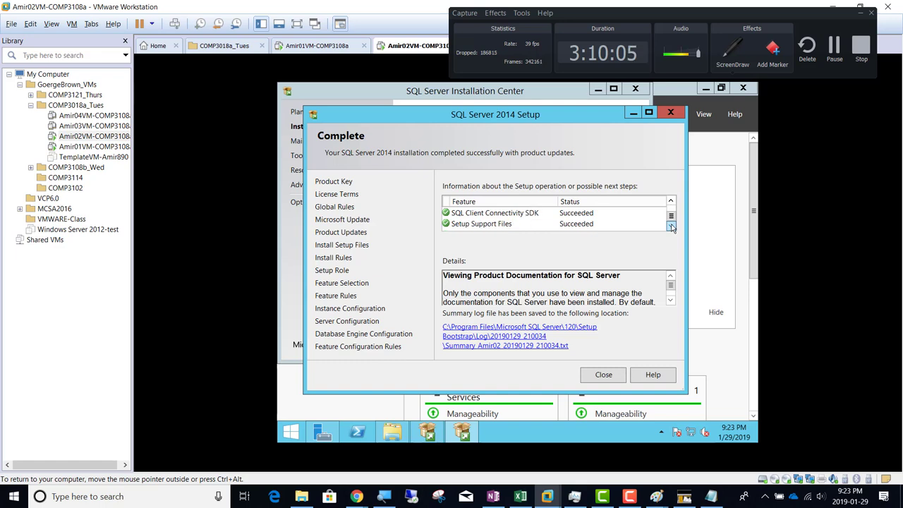
drag(671, 220, 671, 204)
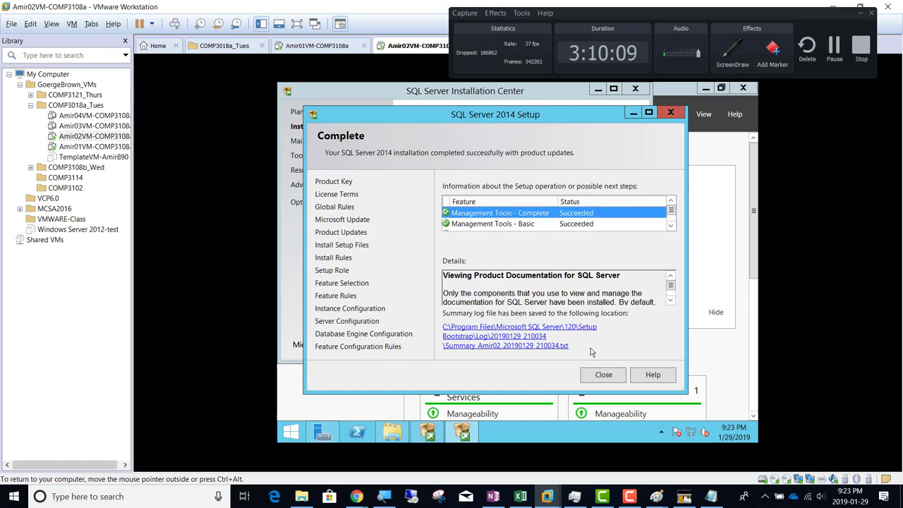
click(595, 376)
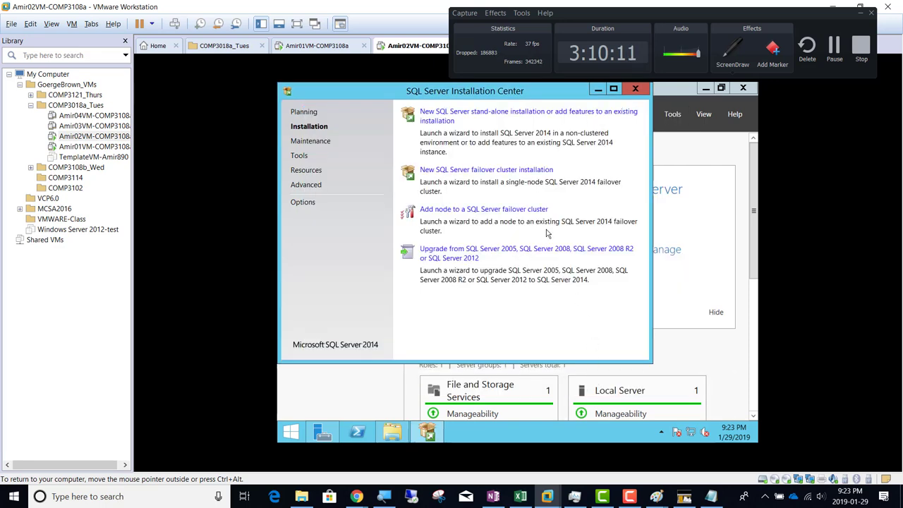